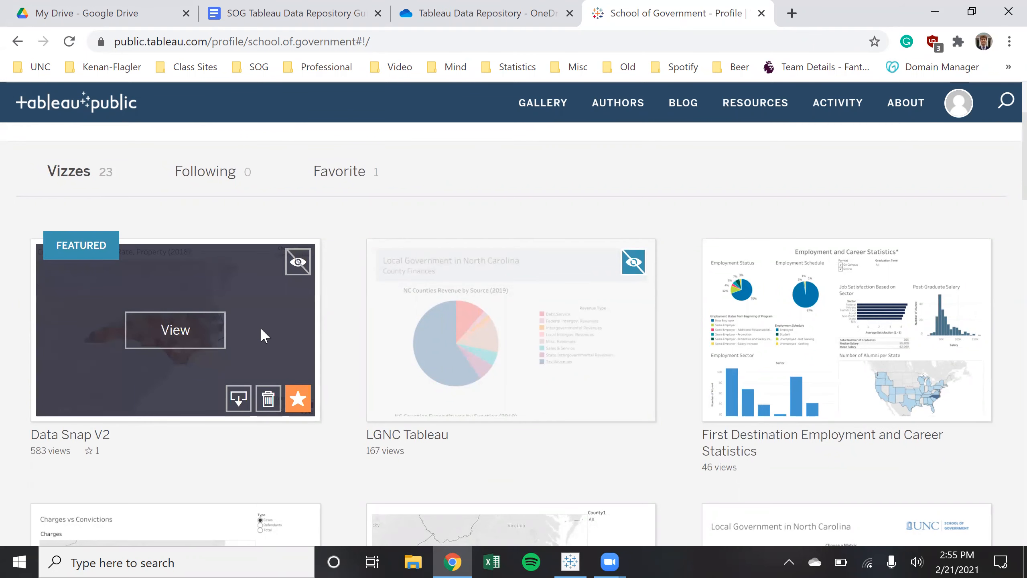
Browse the profile's vizzes and open the Data Snap V2 viz
scroll(260, 331, "down", 8)
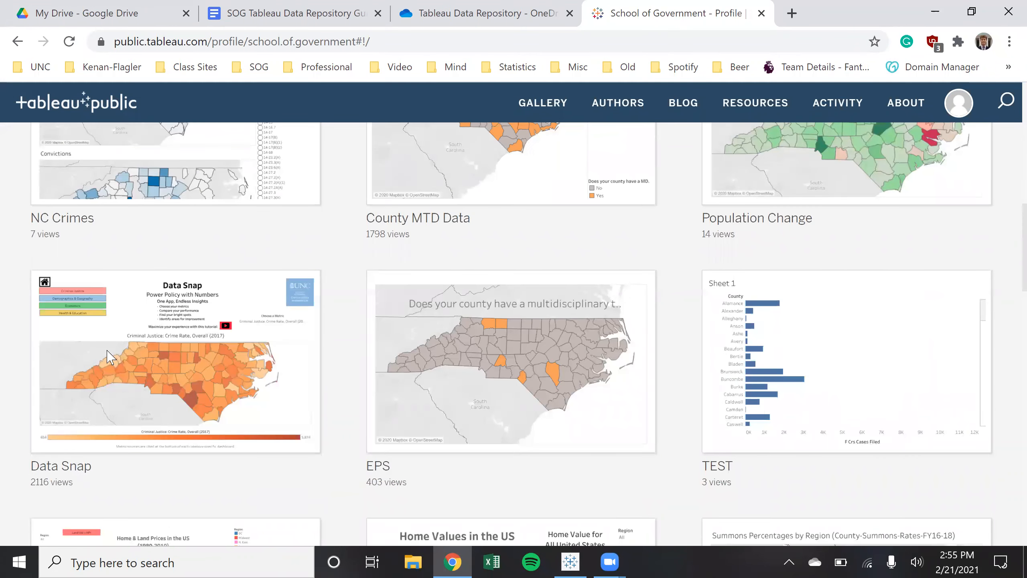
scroll(109, 356, "up", 10)
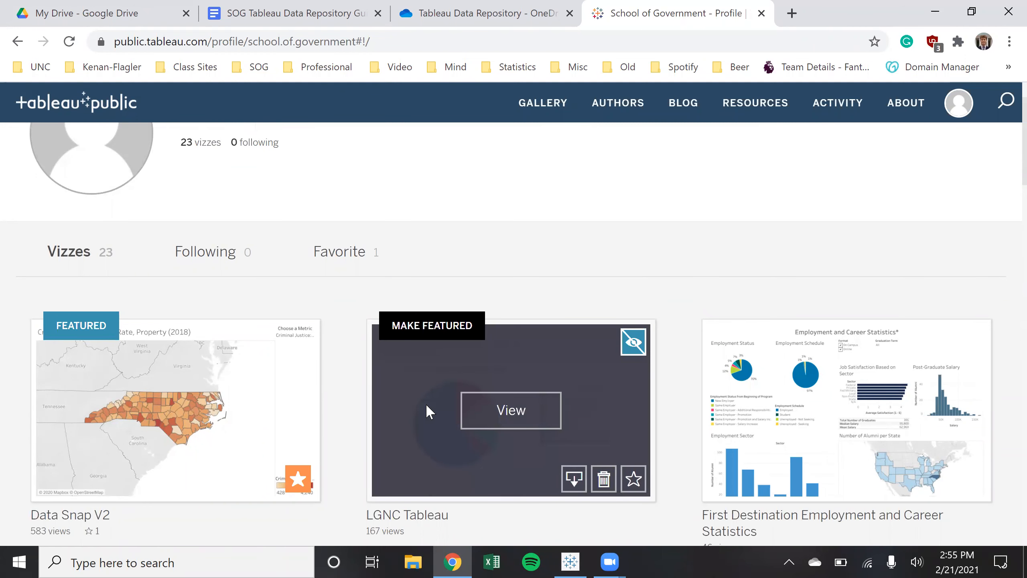
scroll(425, 403, "down", 2)
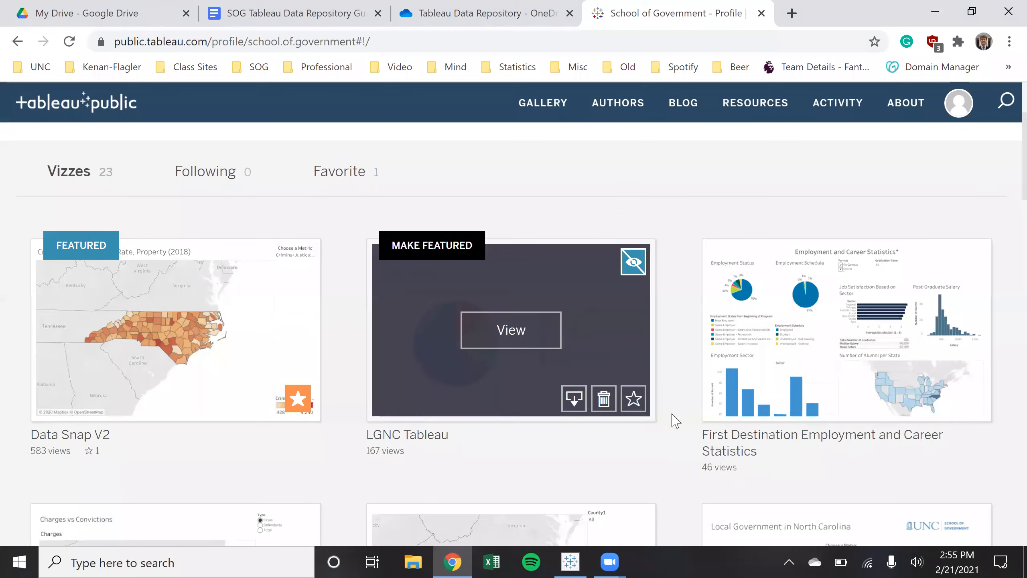
scroll(672, 429, "down", 10)
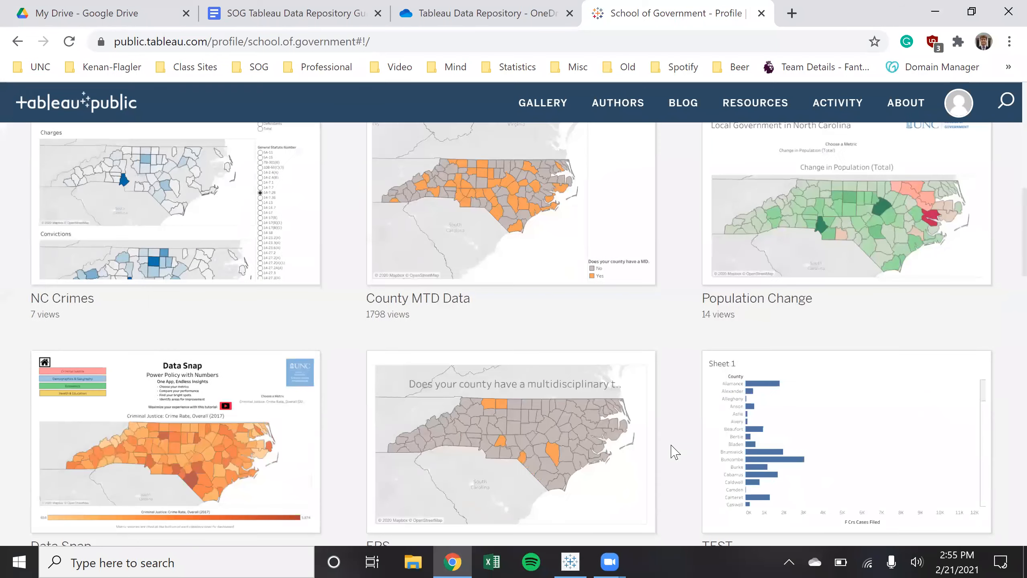
scroll(674, 451, "down", 8)
mouse_move(453, 367)
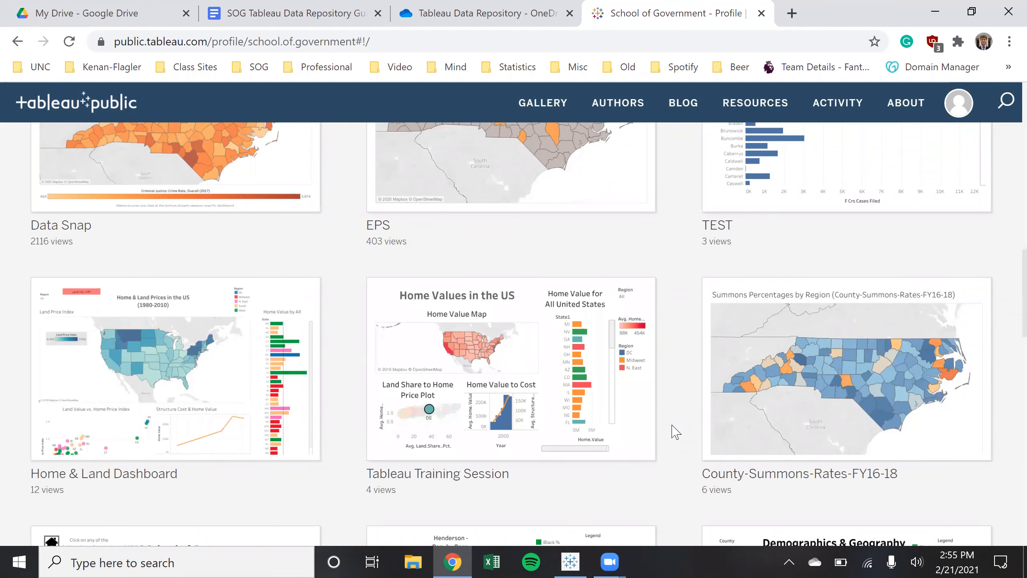
scroll(675, 432, "down", 20)
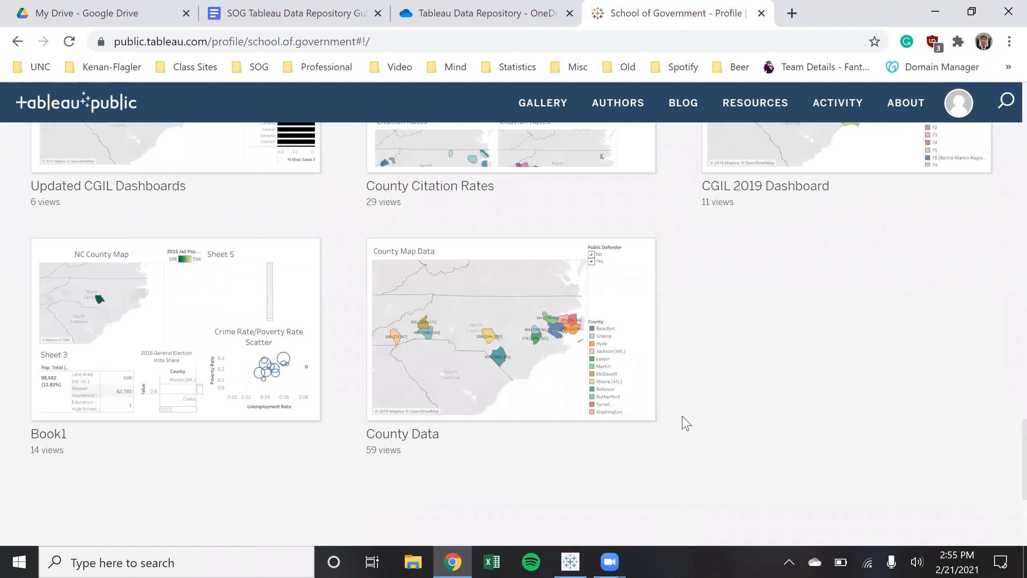
scroll(686, 423, "up", 20)
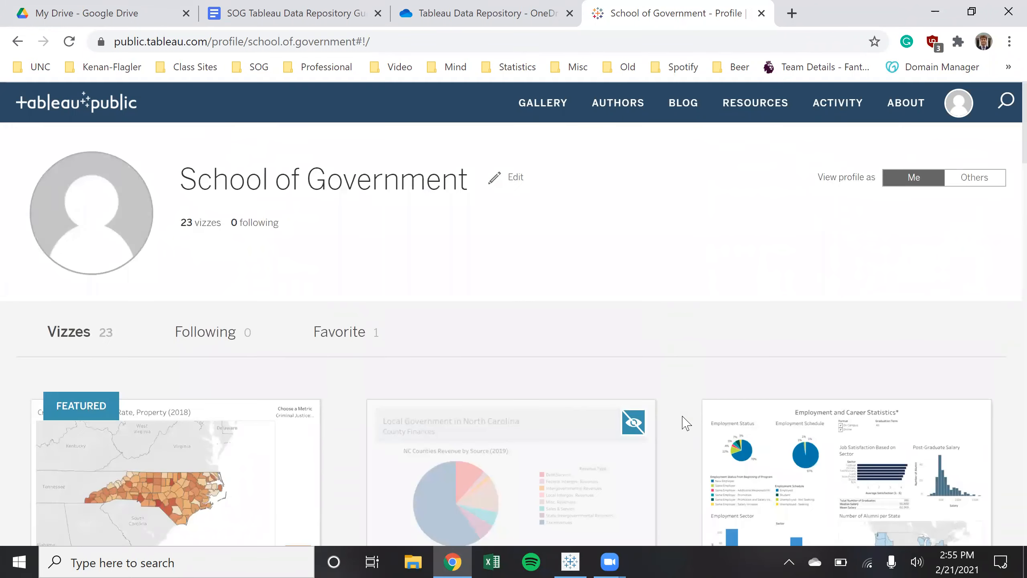
scroll(686, 423, "down", 6)
left_click(155, 263)
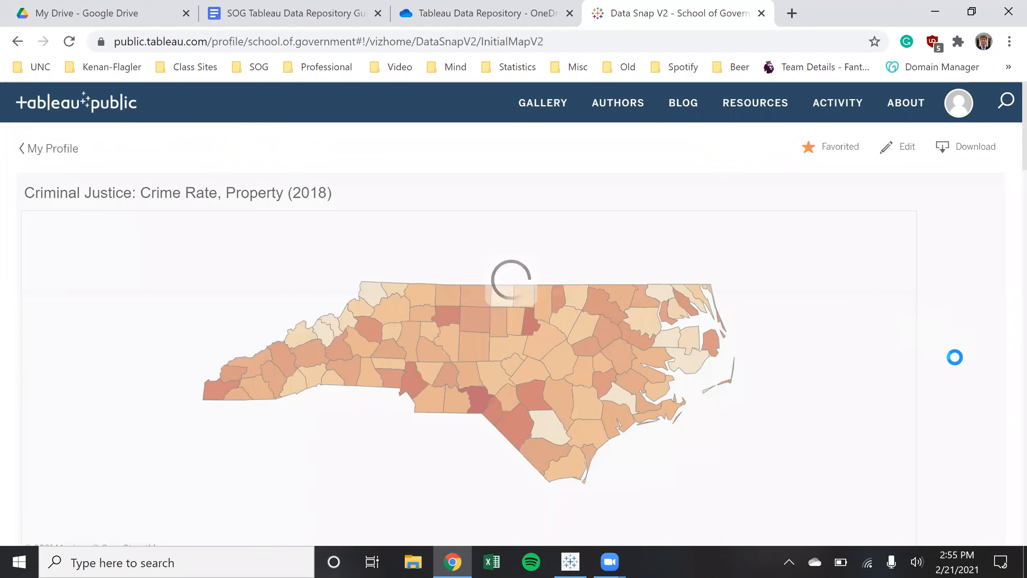
Open the Splash Page V2 sheet from the More Detail metadata list
scroll(946, 416, "down", 2)
scroll(948, 417, "down", 4)
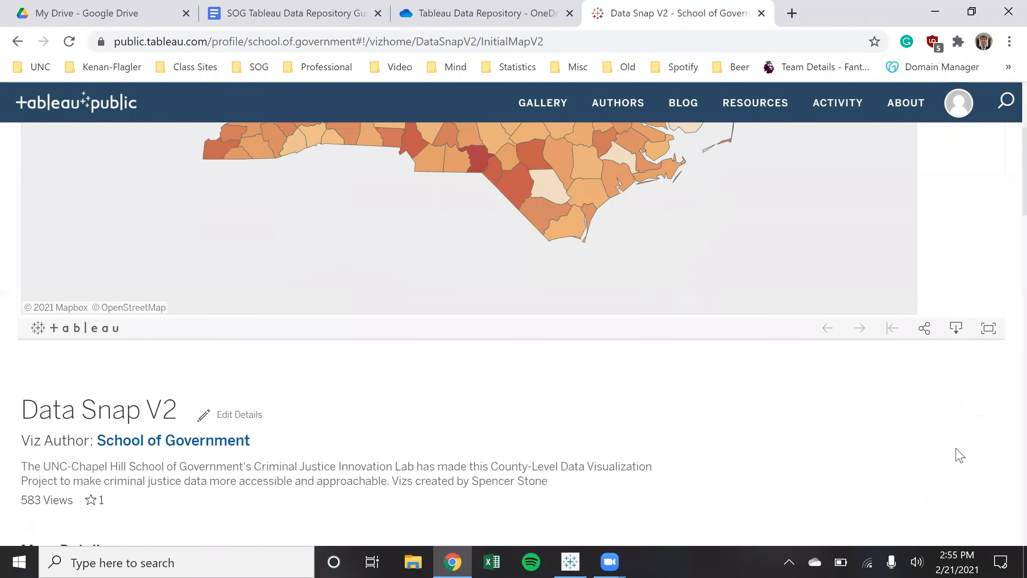
scroll(961, 455, "up", 1)
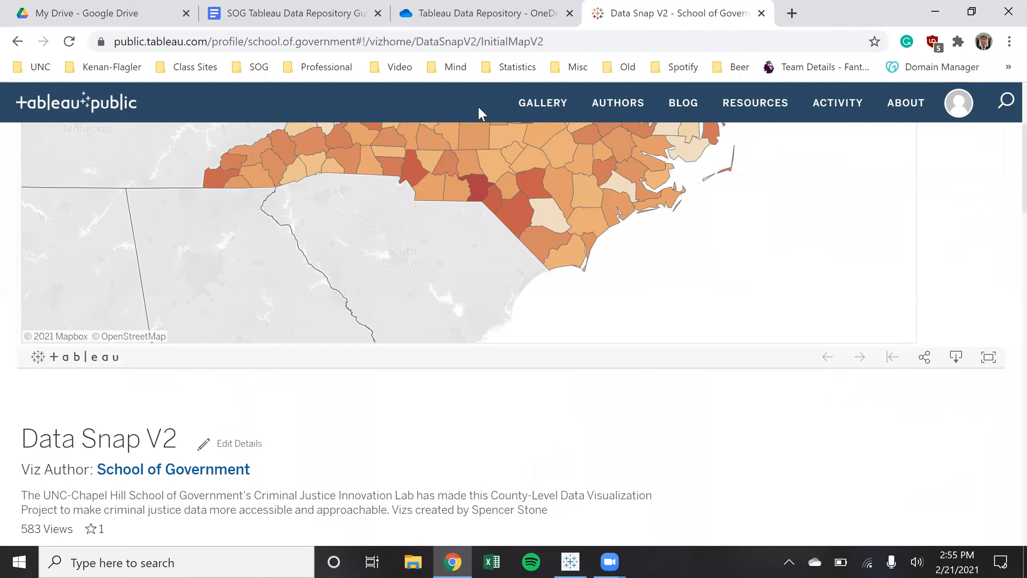
scroll(478, 114, "up", 5)
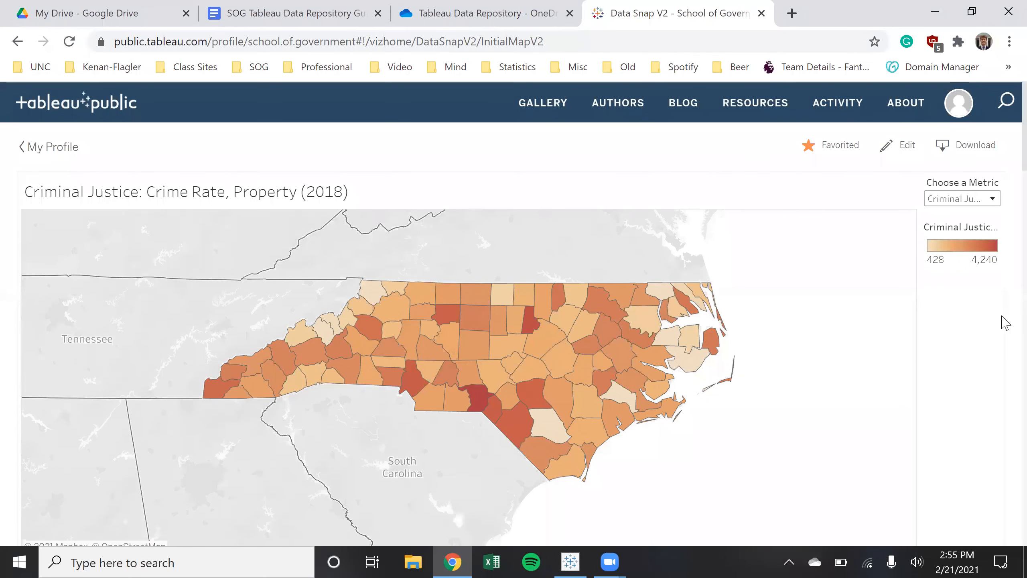
scroll(1003, 322, "down", 14)
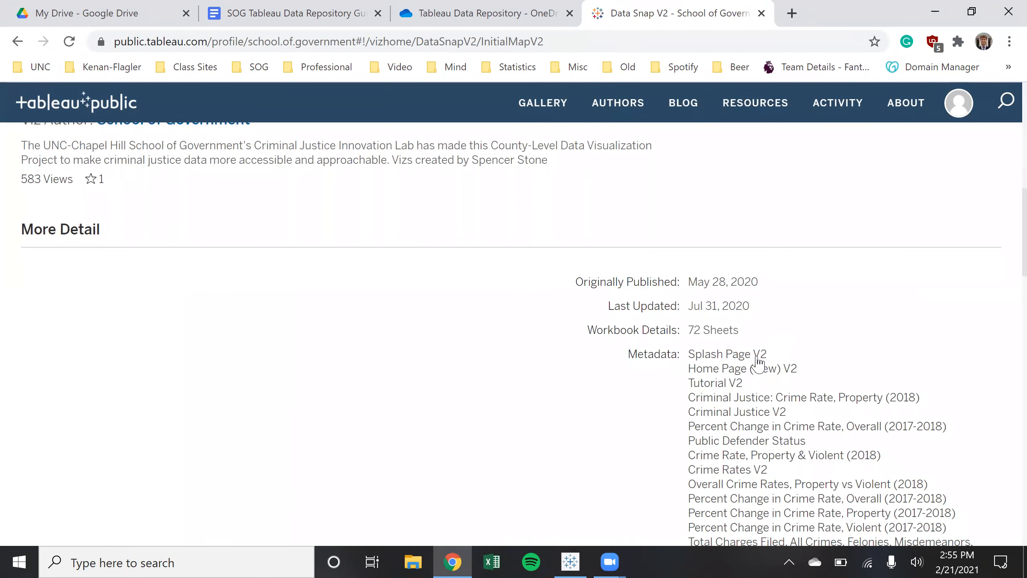
left_click(757, 359)
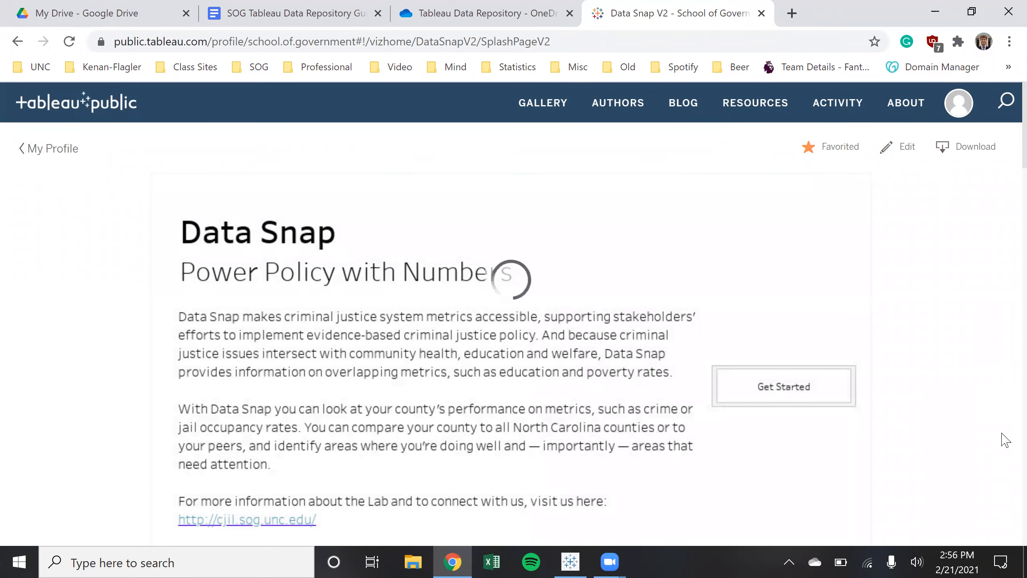
scroll(1003, 445, "down", 4)
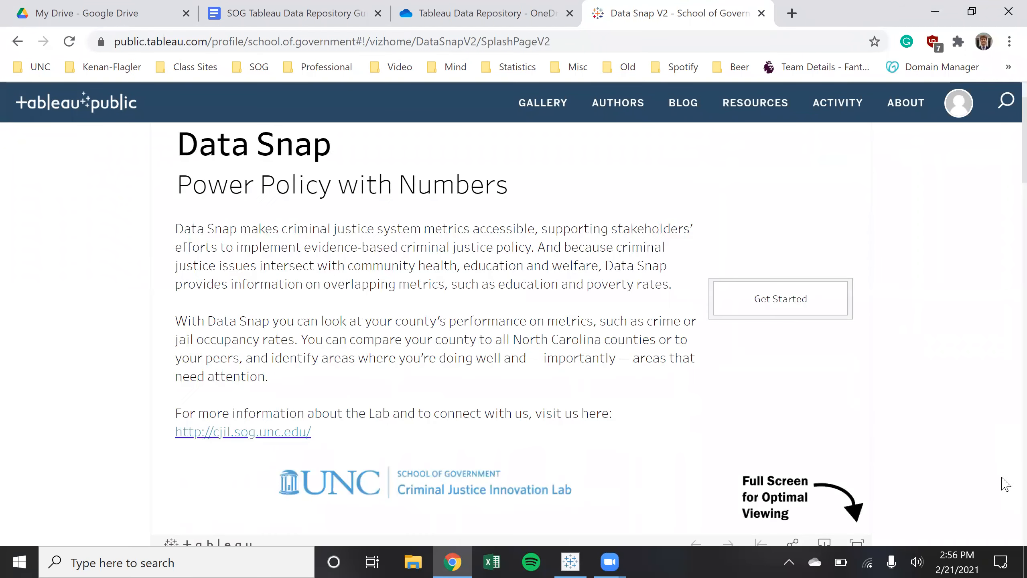
Go full screen, enter the dashboard via Get Started, and map Jail Incarceration Rate (2015)
left_click(856, 467)
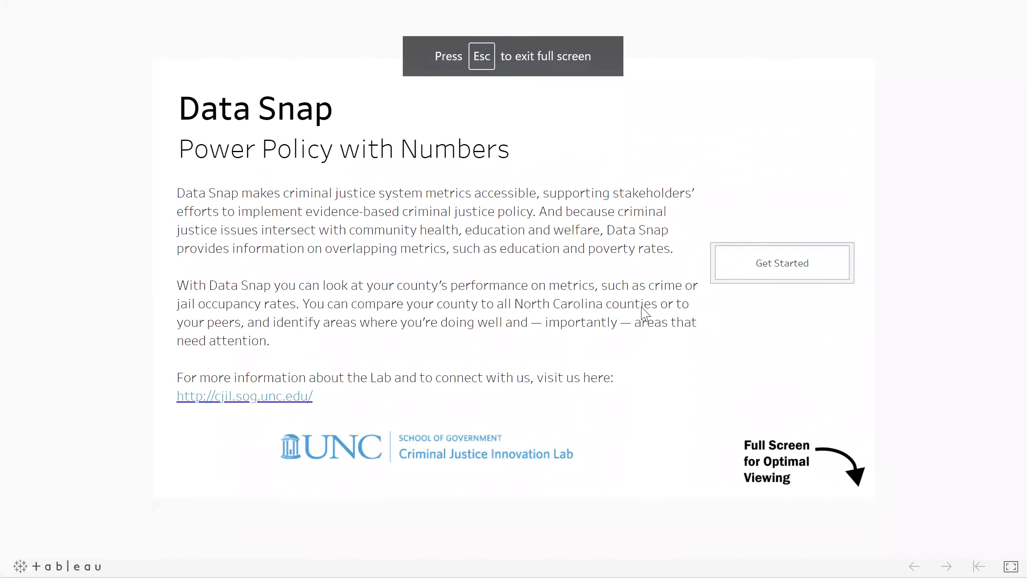
left_click(761, 269)
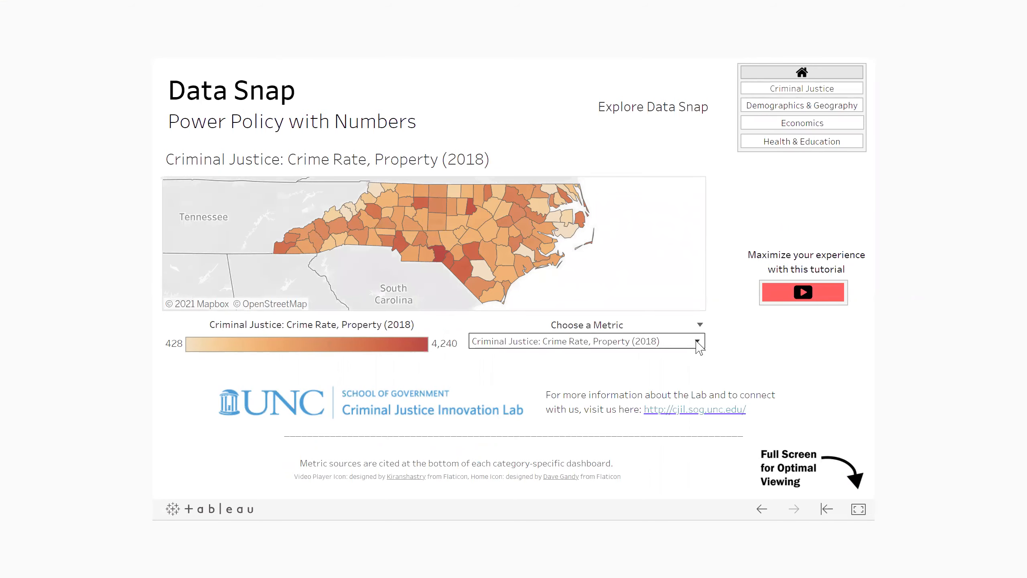
left_click(697, 341)
scroll(666, 222, "down", 10)
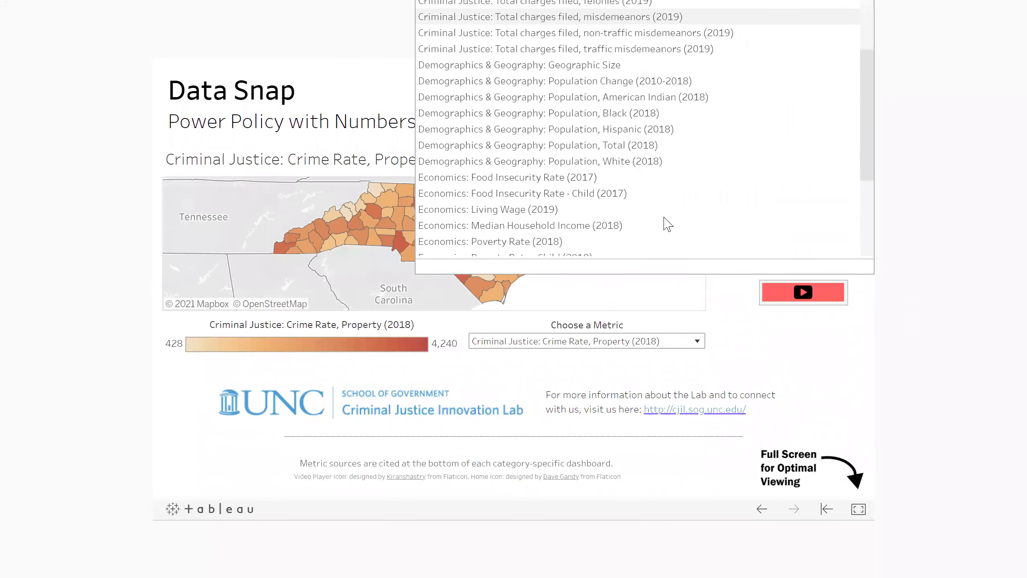
scroll(666, 223, "up", 10)
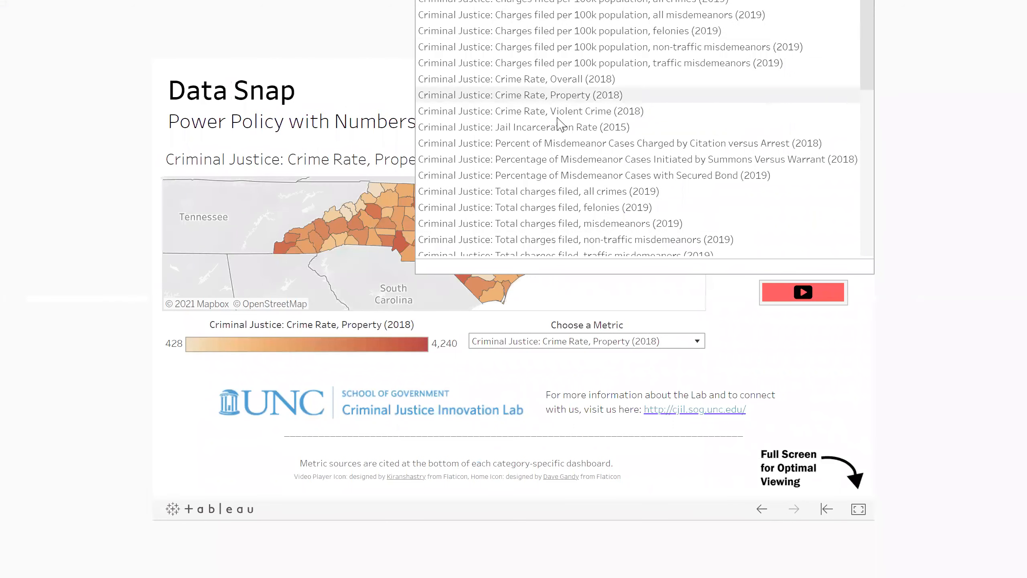
left_click(583, 129)
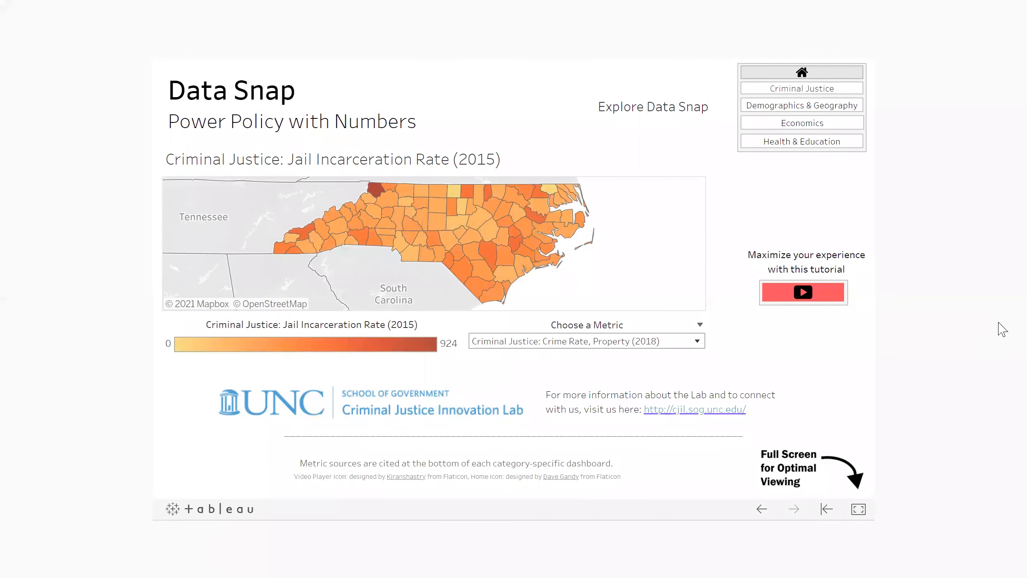
mouse_move(398, 225)
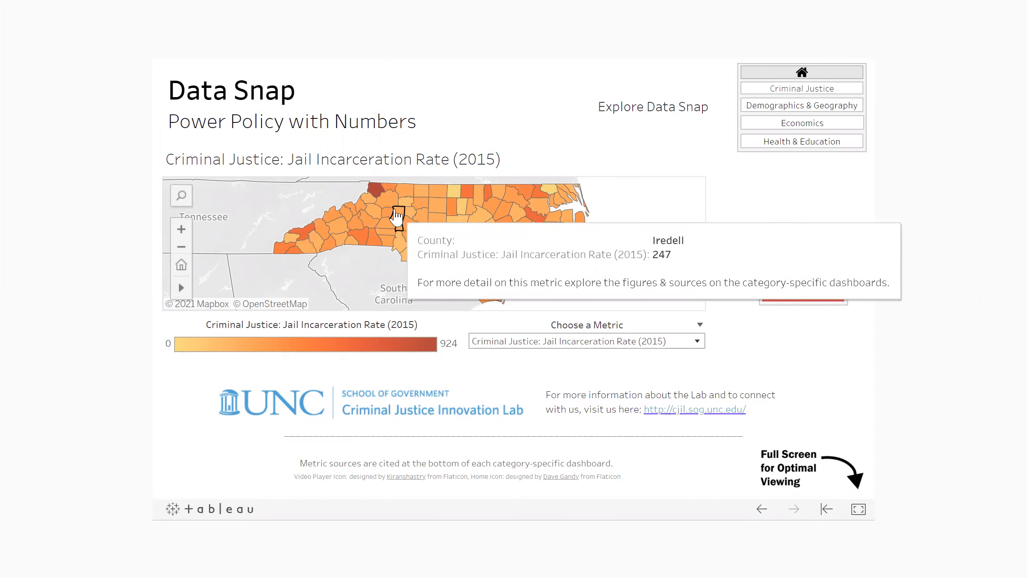
mouse_move(386, 199)
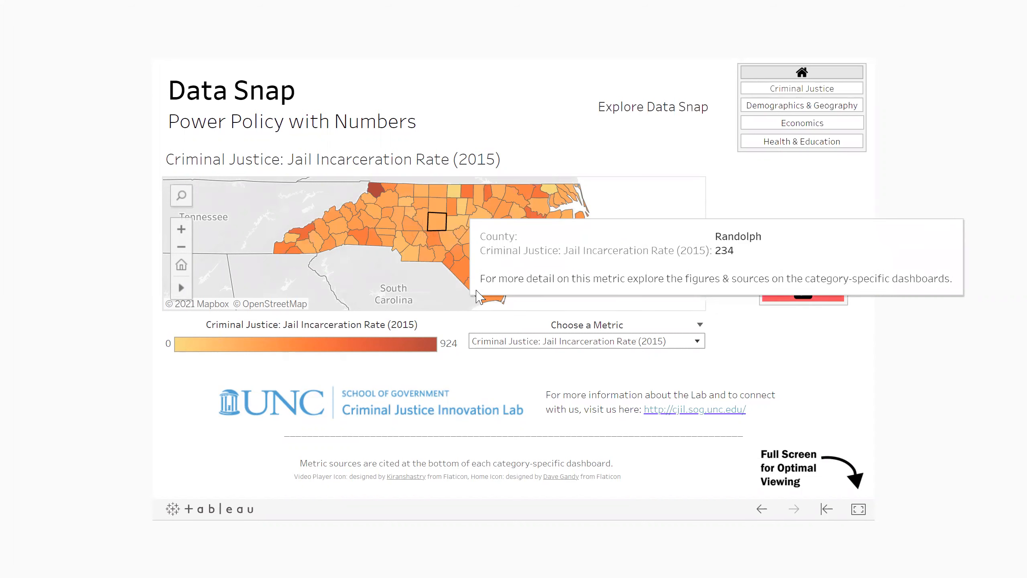
Open the Criminal Justice dashboard, briefly exit full screen, then restore it
left_click(825, 89)
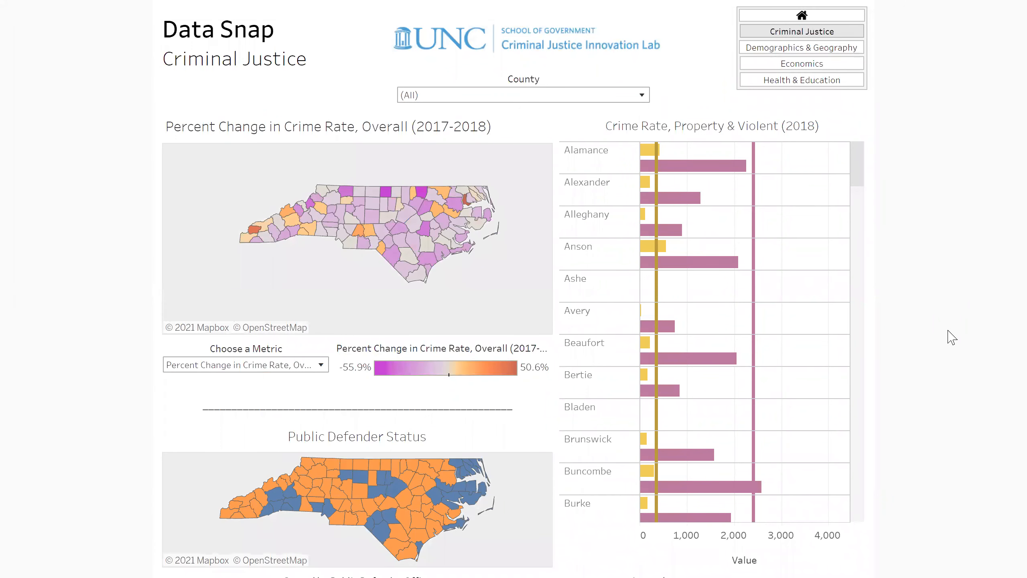
key("Escape")
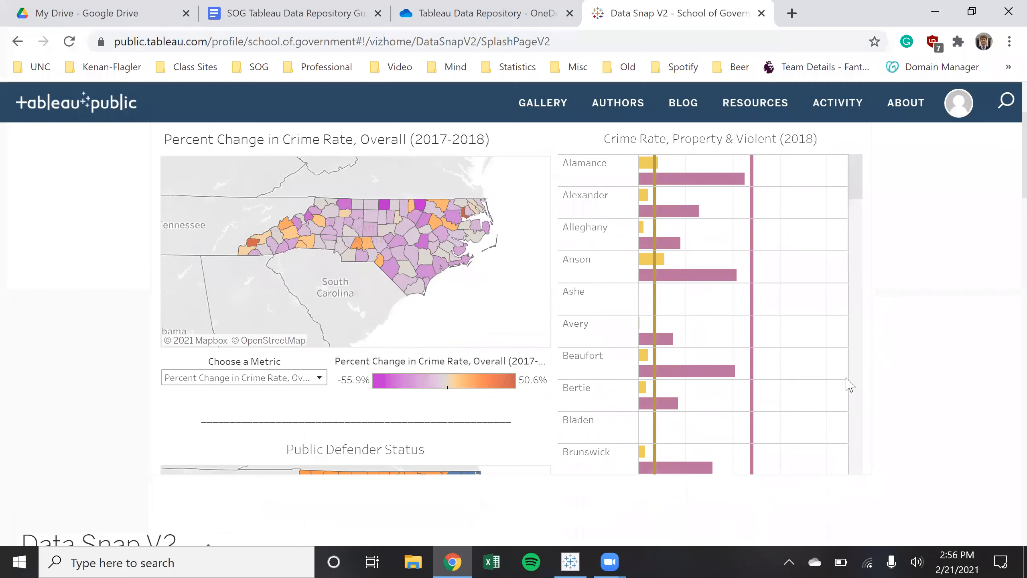
scroll(846, 379, "down", 15)
scroll(897, 448, "up", 2)
scroll(876, 398, "down", 3)
left_click(857, 383)
Explore the jail Occupancy & Capacity details, then return to the Criminal Justice dashboard
scroll(696, 225, "down", 5)
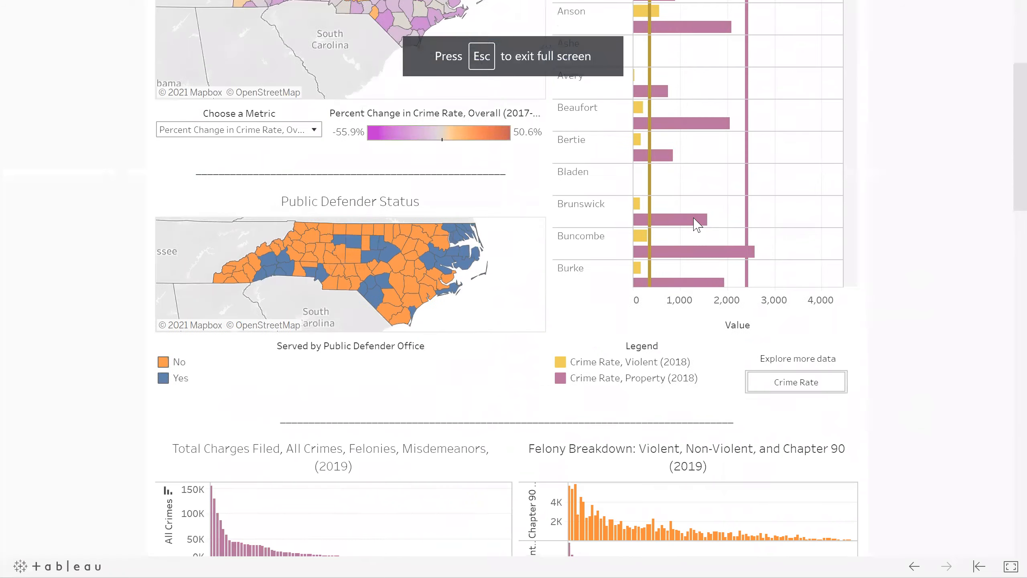
scroll(1007, 374, "down", 4)
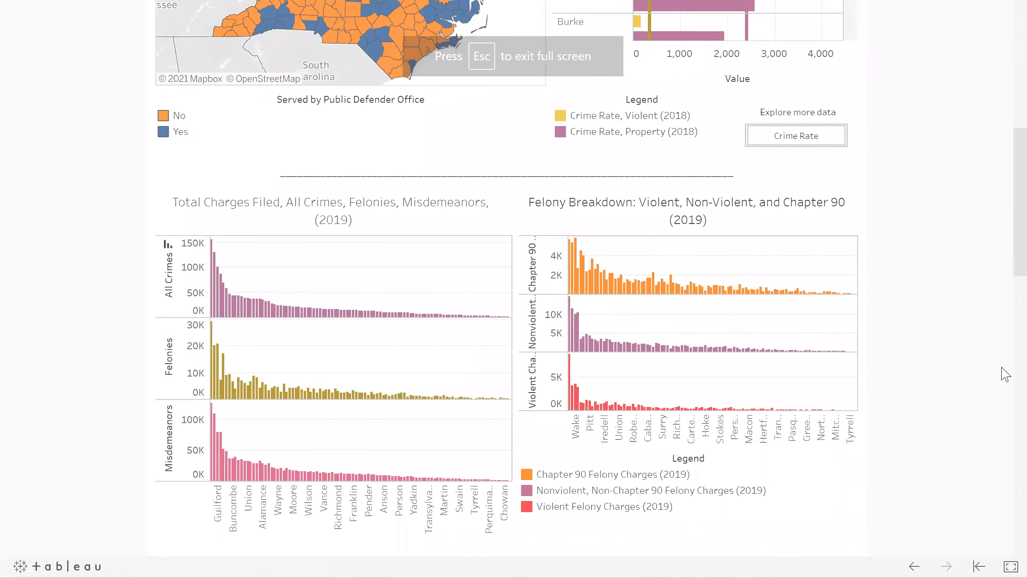
scroll(1003, 374, "up", 8)
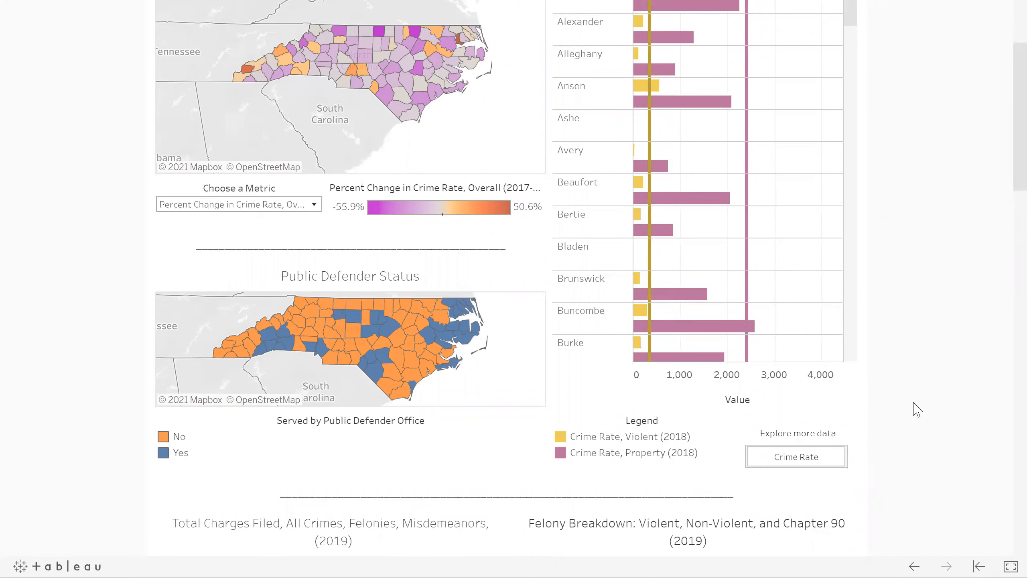
scroll(916, 408, "down", 1)
scroll(917, 410, "down", 13)
scroll(930, 391, "up", 4)
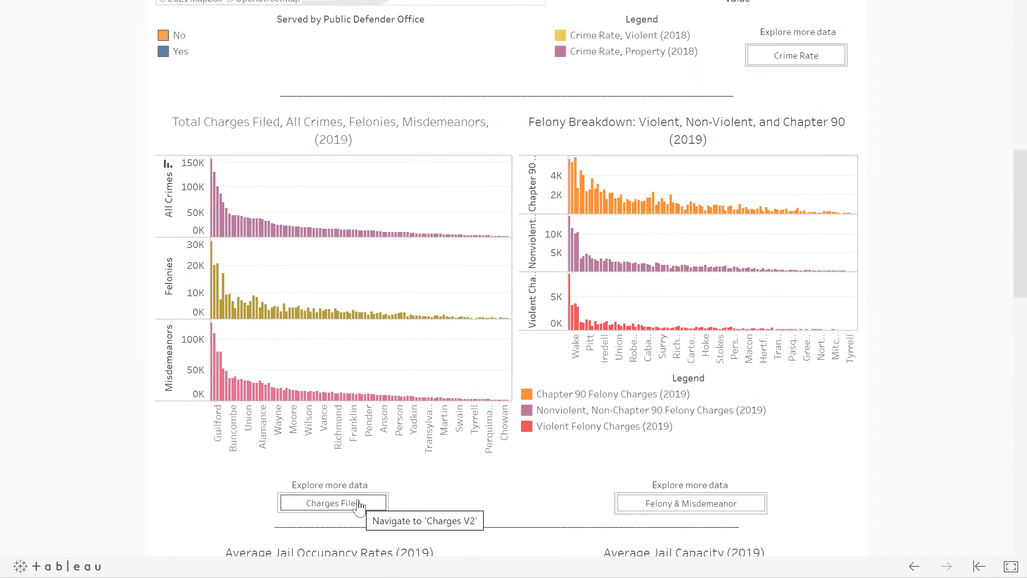
scroll(993, 469, "down", 10)
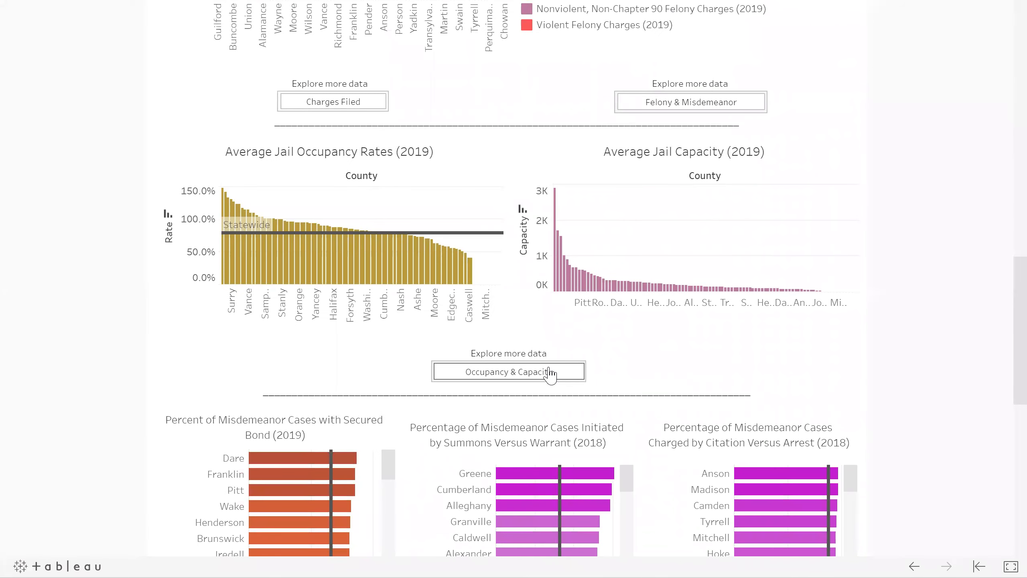
left_click(552, 373)
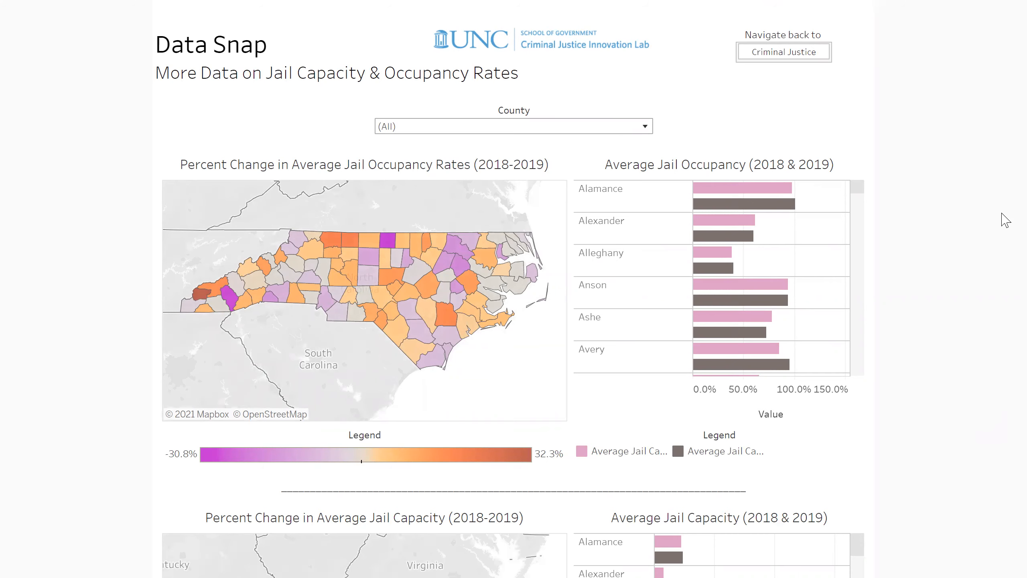
left_click(815, 56)
Exit full screen and scroll down past Sources to the 72-sheet More Detail list
key("Escape")
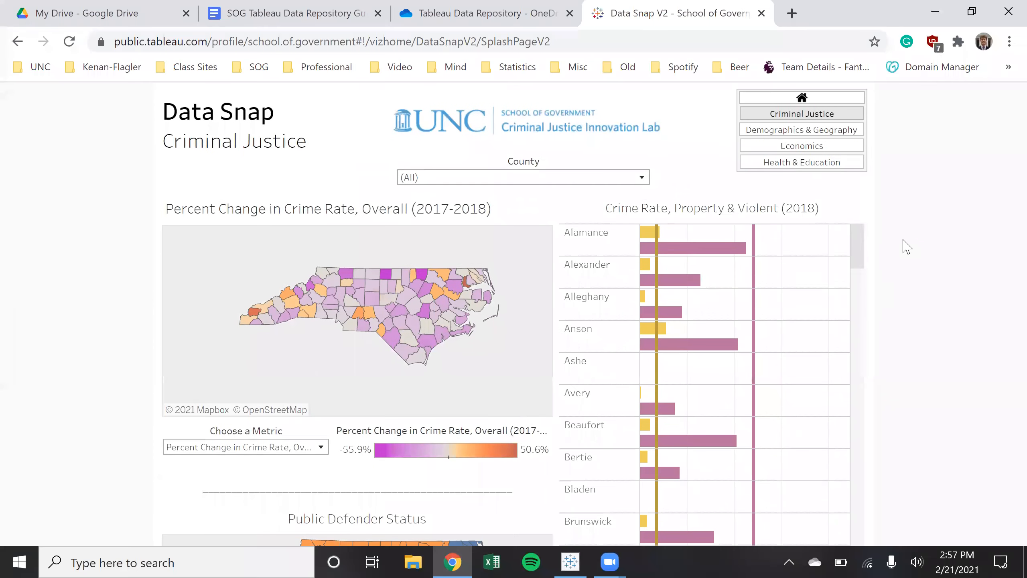
scroll(907, 246, "down", 10)
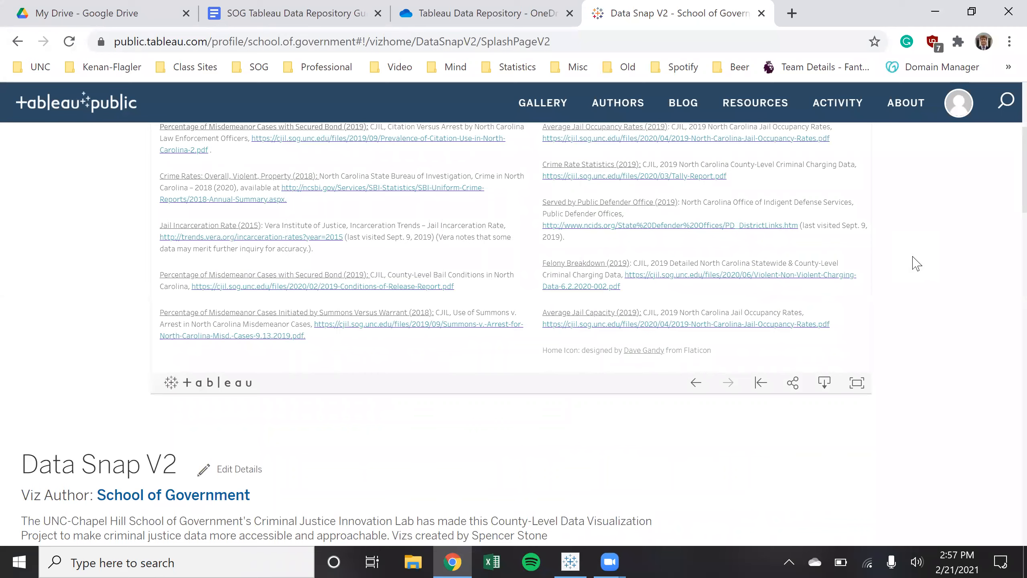
scroll(977, 391, "up", 5)
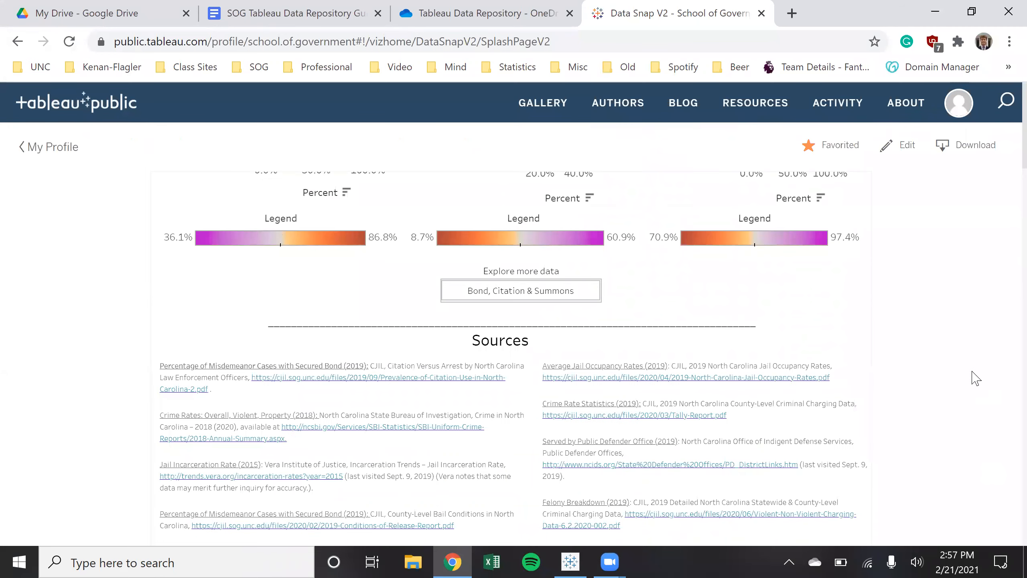
scroll(976, 378, "down", 20)
scroll(975, 376, "up", 15)
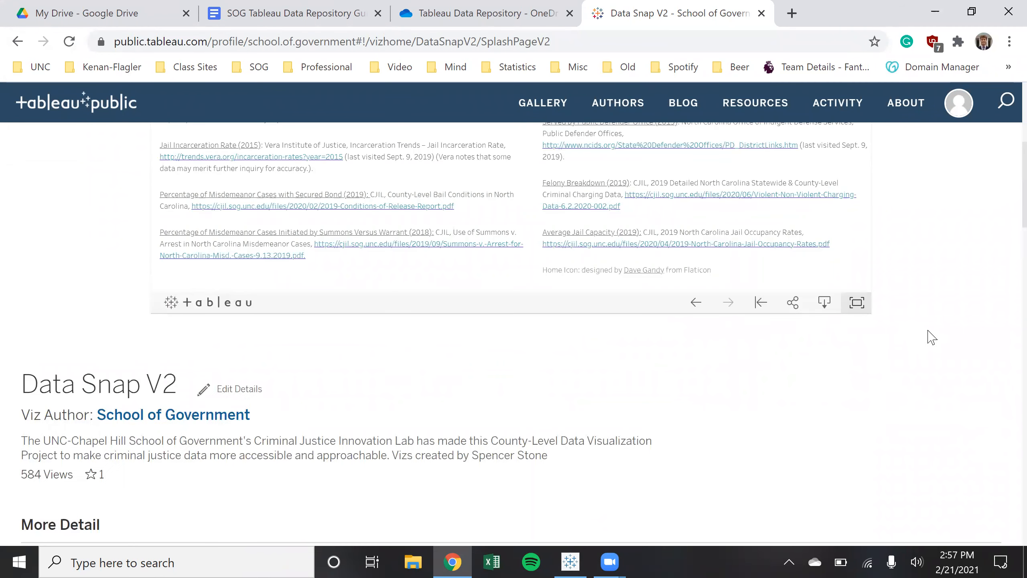
scroll(951, 340, "up", 1)
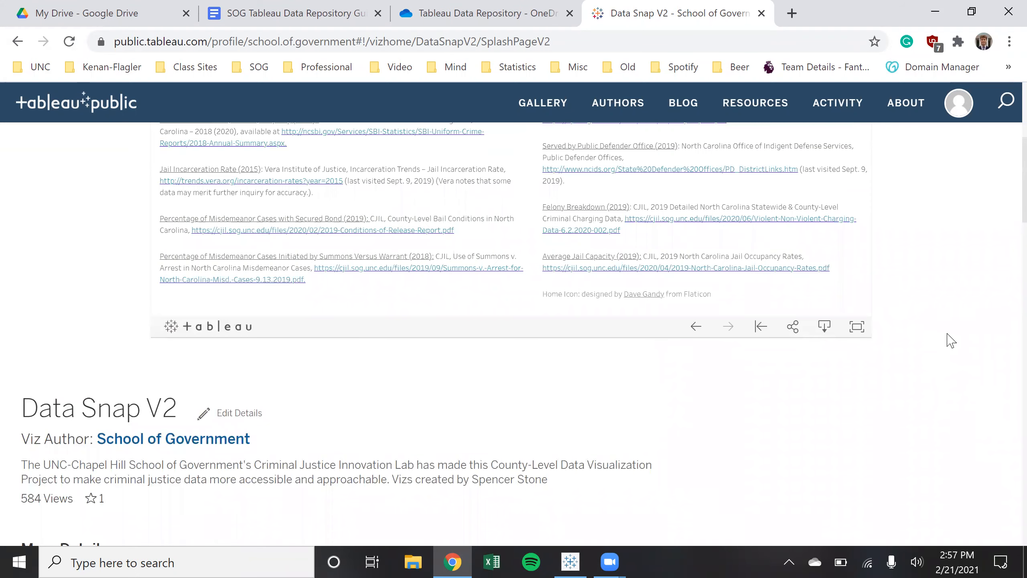
scroll(729, 406, "down", 8)
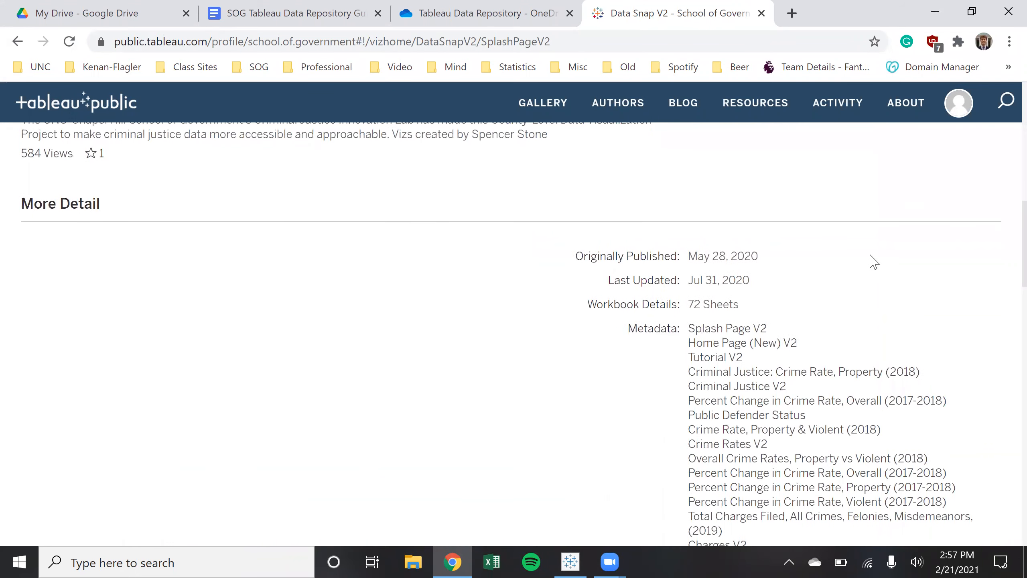
scroll(914, 303, "up", 13)
scroll(1003, 320, "down", 2)
scroll(891, 386, "down", 2)
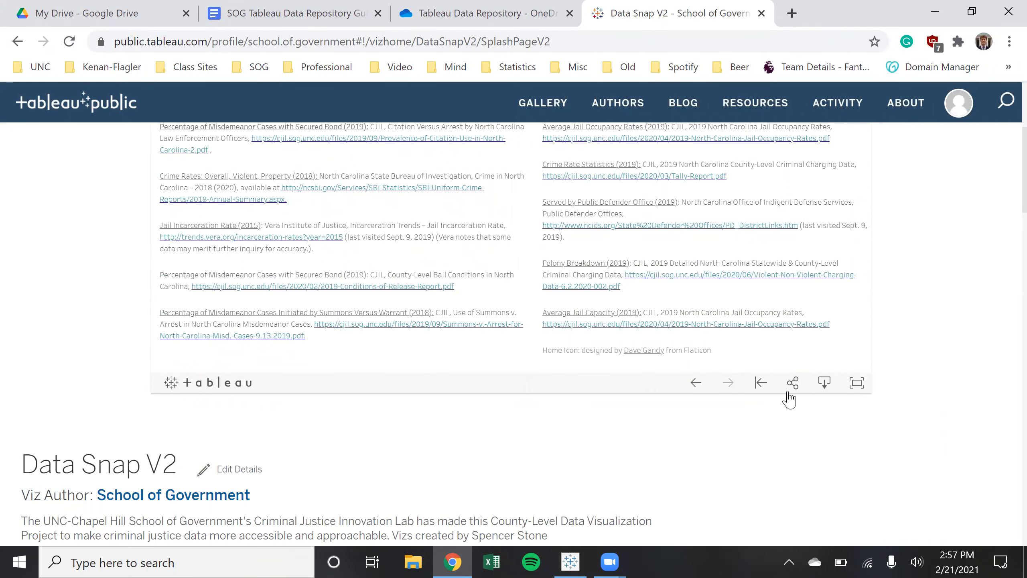
scroll(930, 432, "down", 2)
scroll(932, 433, "down", 8)
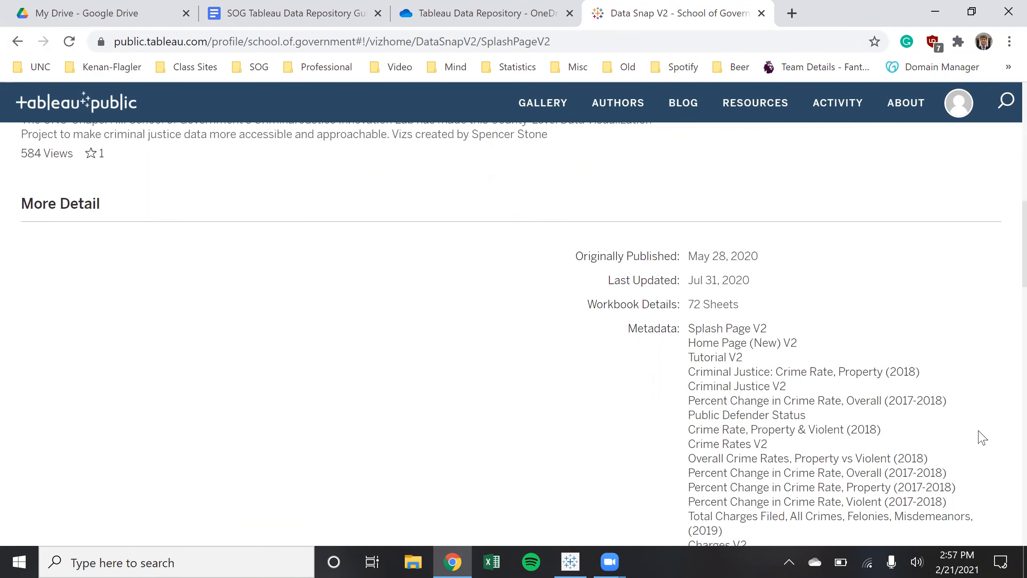
scroll(983, 438, "down", 2)
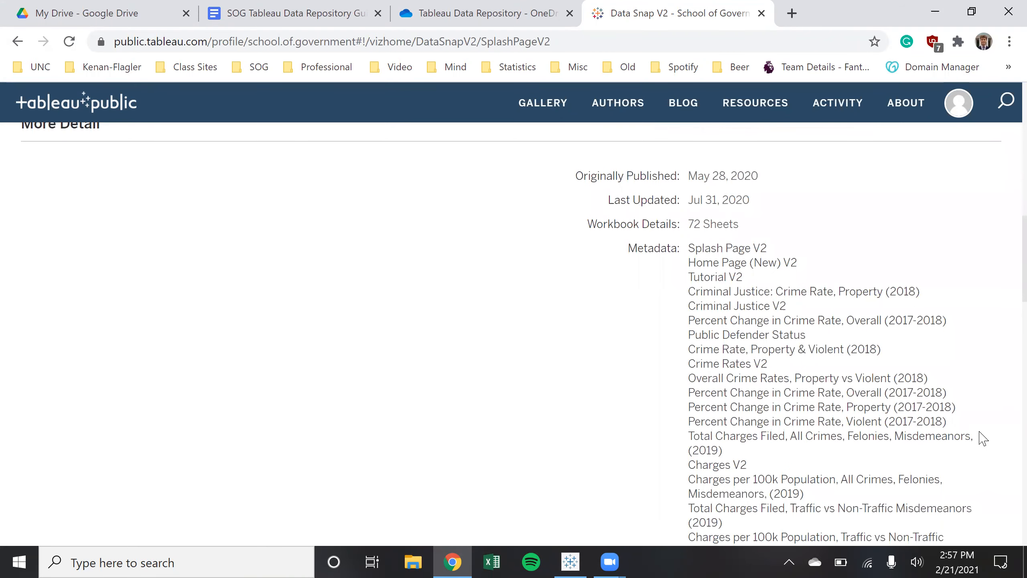
scroll(984, 438, "up", 6)
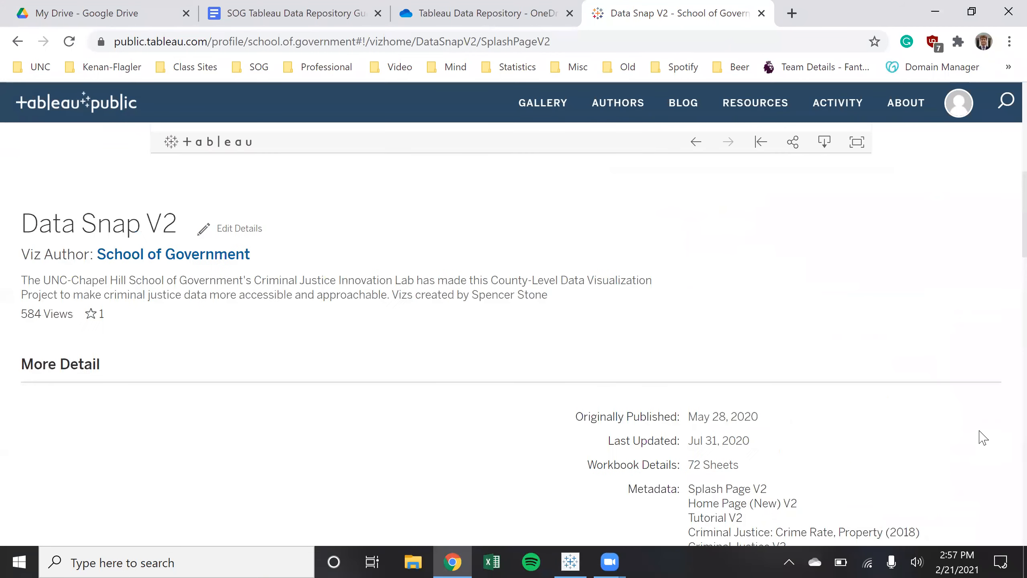
scroll(983, 438, "down", 6)
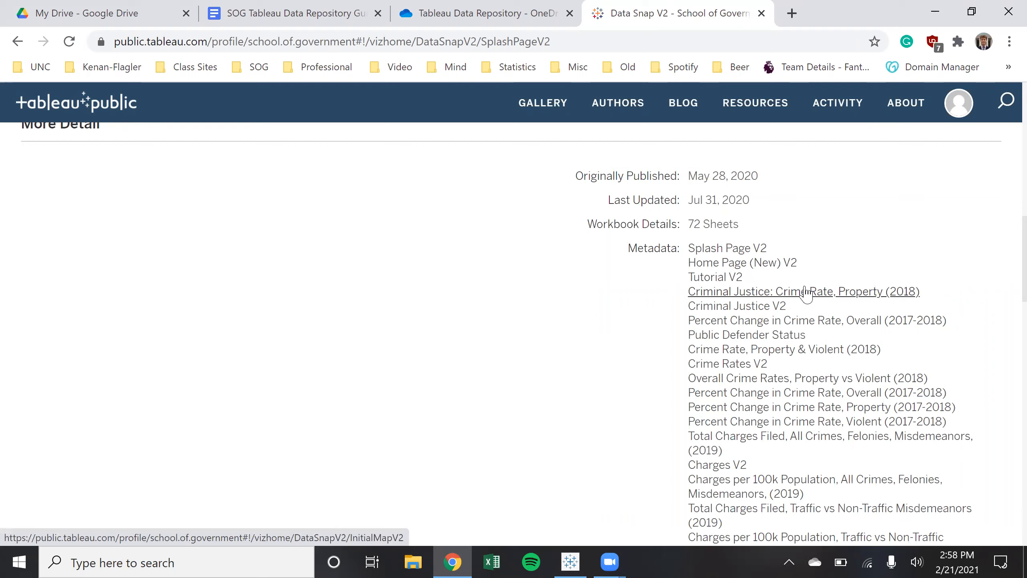
Open the Crime Rate, Property (2018) sheet and browse the metric dropdown
left_click(825, 292)
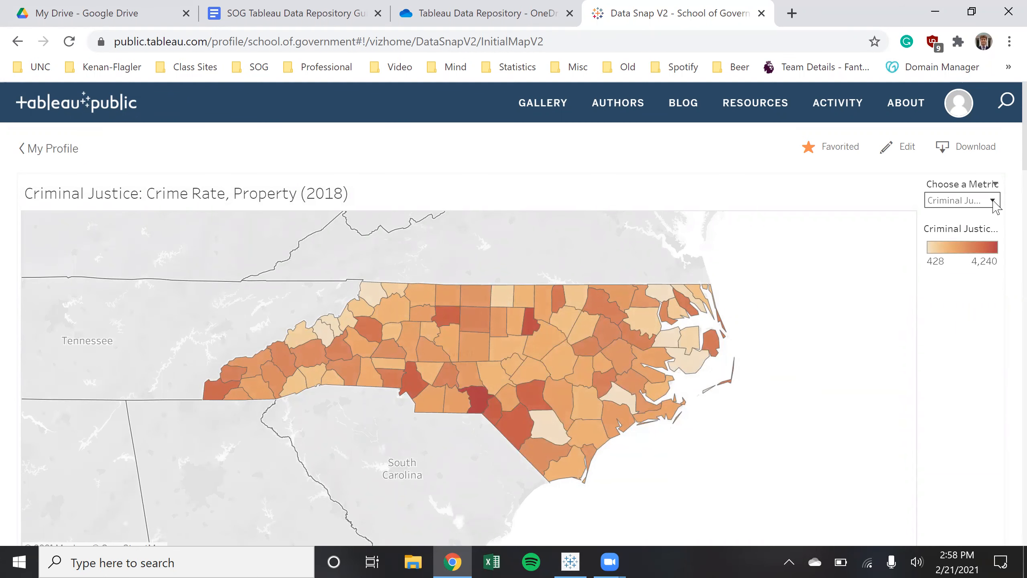
left_click(993, 200)
scroll(942, 356, "down", 5)
scroll(968, 291, "up", 5)
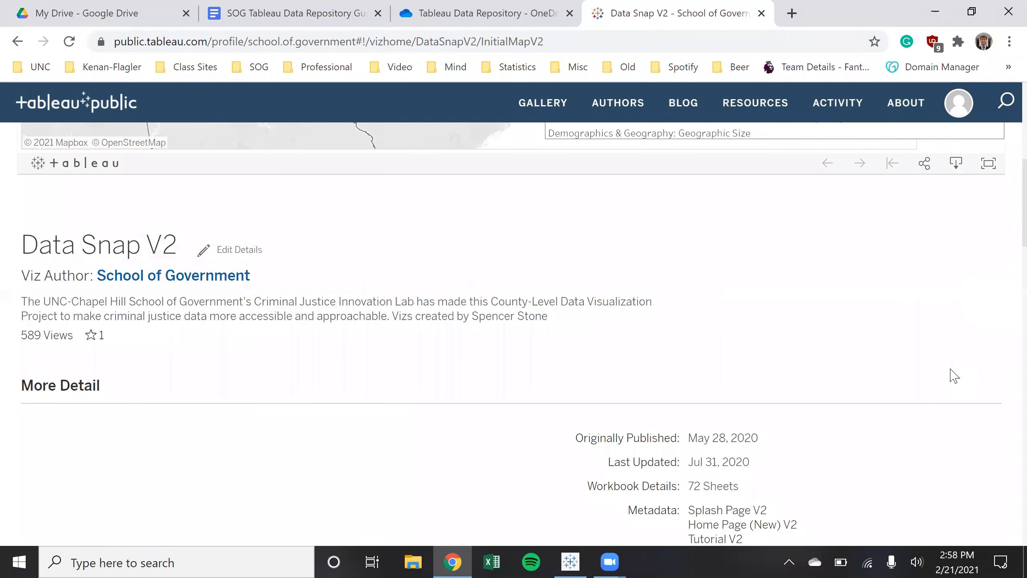
scroll(953, 377, "down", 3)
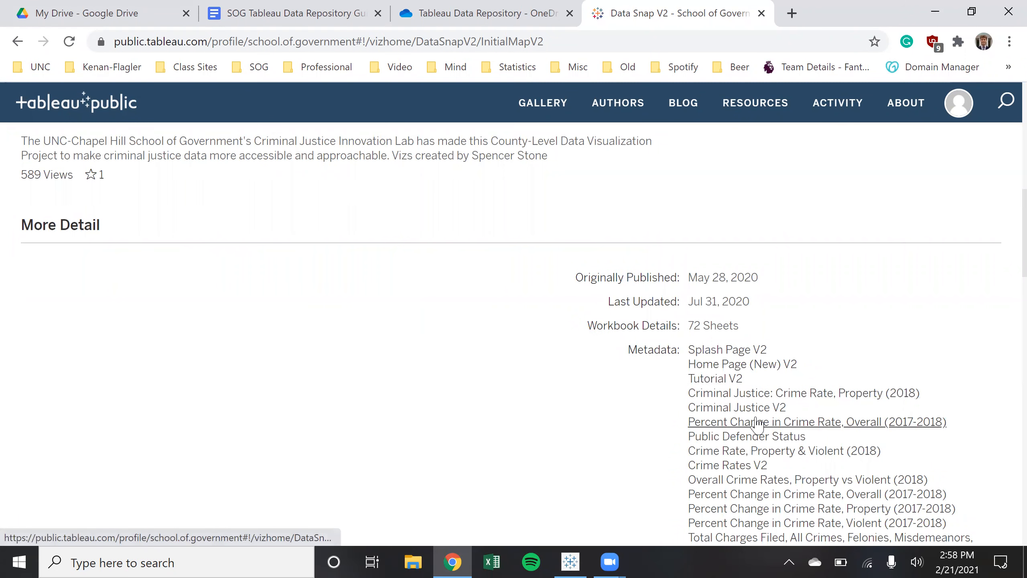
Open the Home Page (New) V2 sheet, then bring the OneDrive repository tab forward
left_click(771, 366)
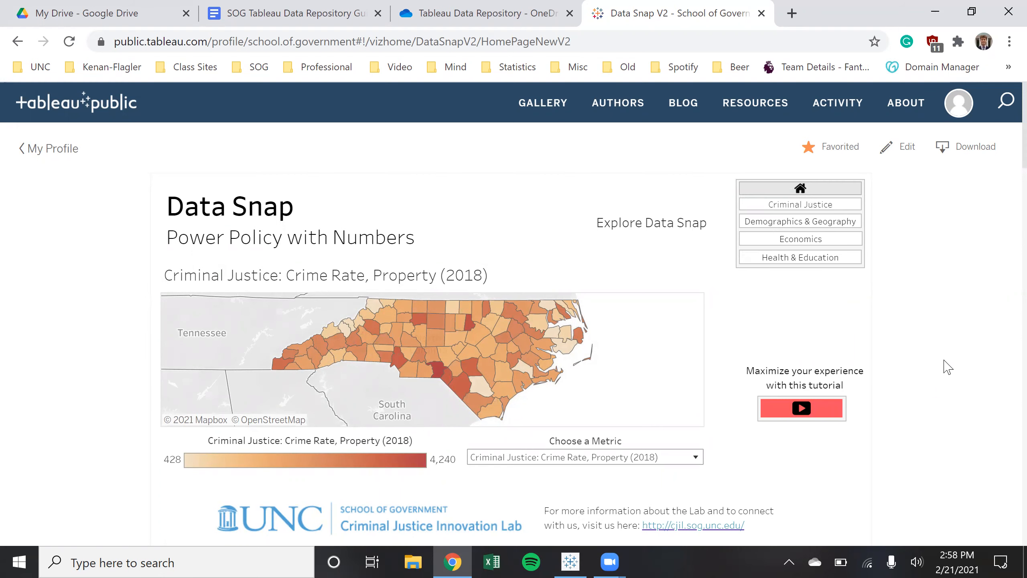
scroll(963, 352, "down", 3)
scroll(965, 413, "up", 3)
left_click_drag(436, 19, 270, 99)
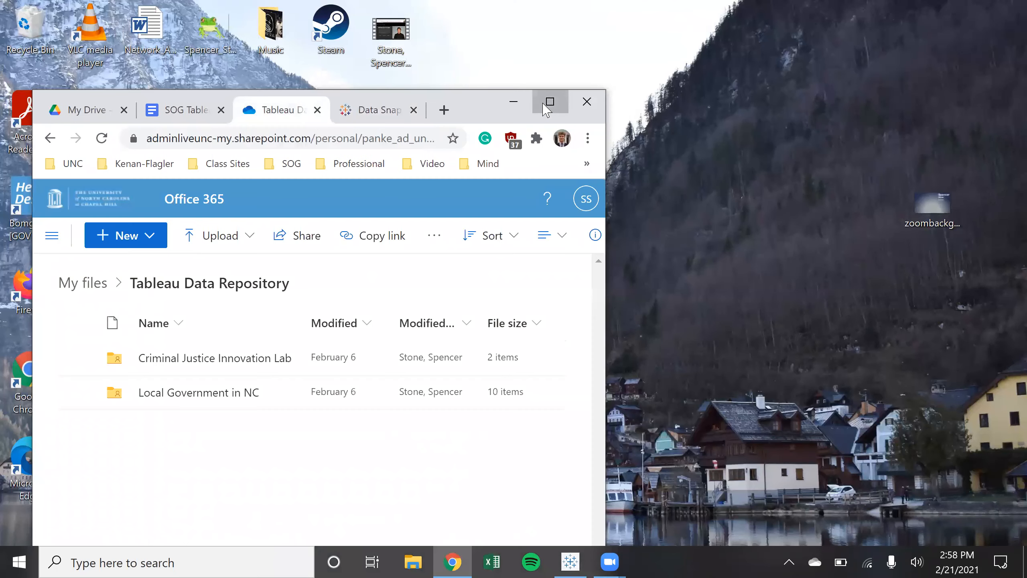
Maximize the browser and navigate to Criminal Justice Innovation Lab > Data Snap V2 > Home Page
left_click(550, 102)
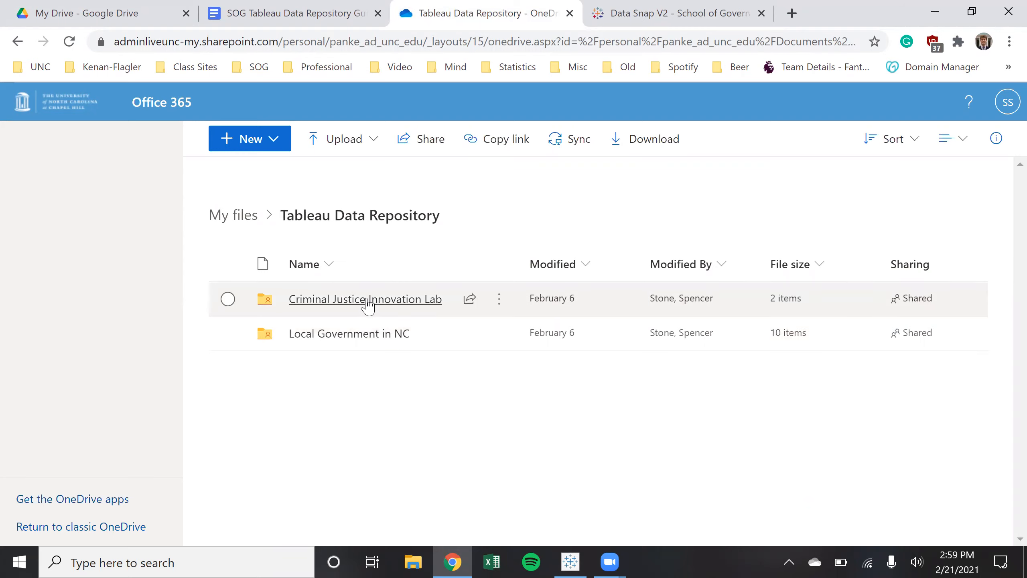
left_click(380, 307)
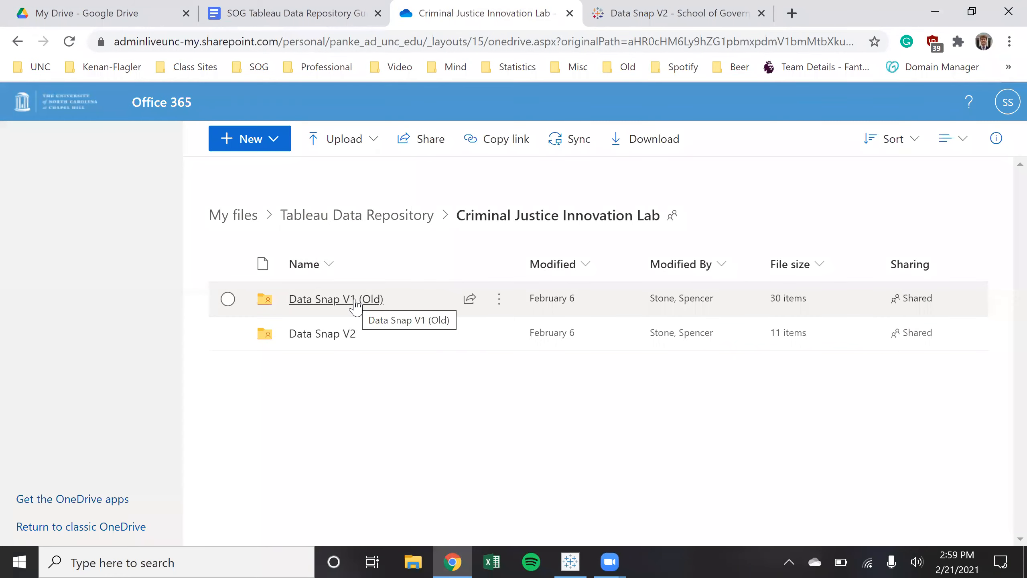
left_click(349, 335)
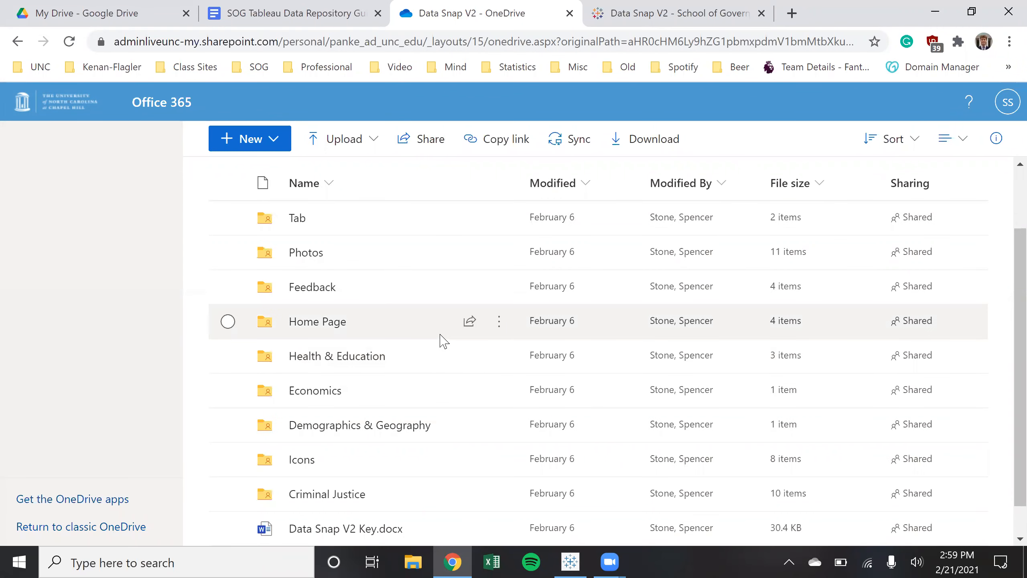
left_click(340, 323)
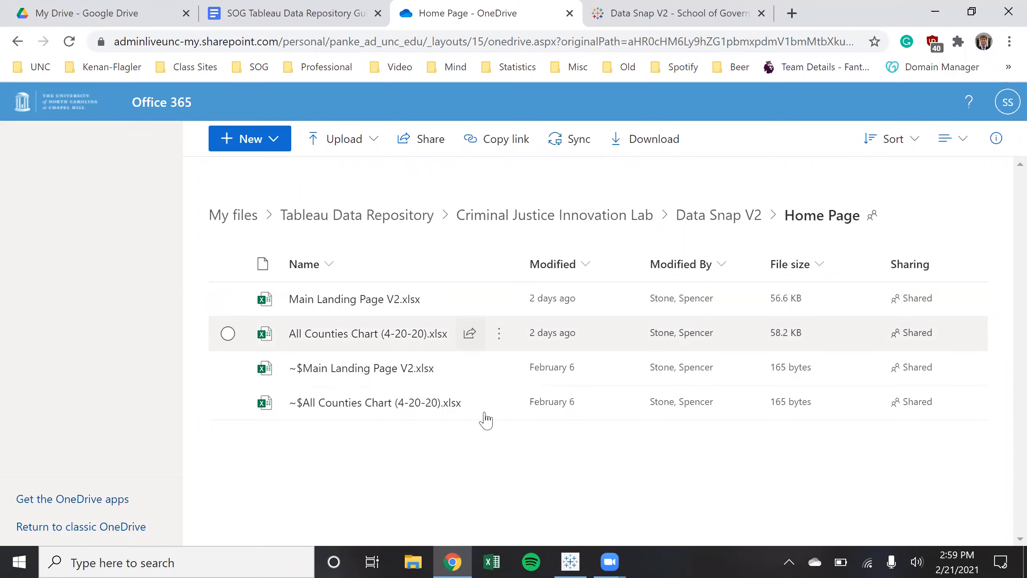
Go back up to Tableau Data Repository via breadcrumbs, then return to the Home Page folder
left_click(592, 219)
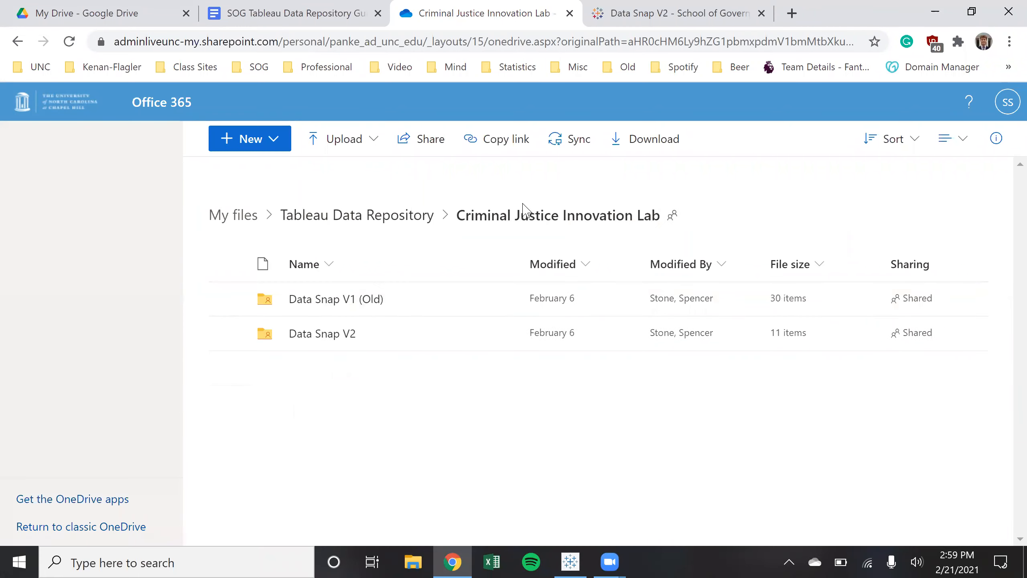
left_click(405, 218)
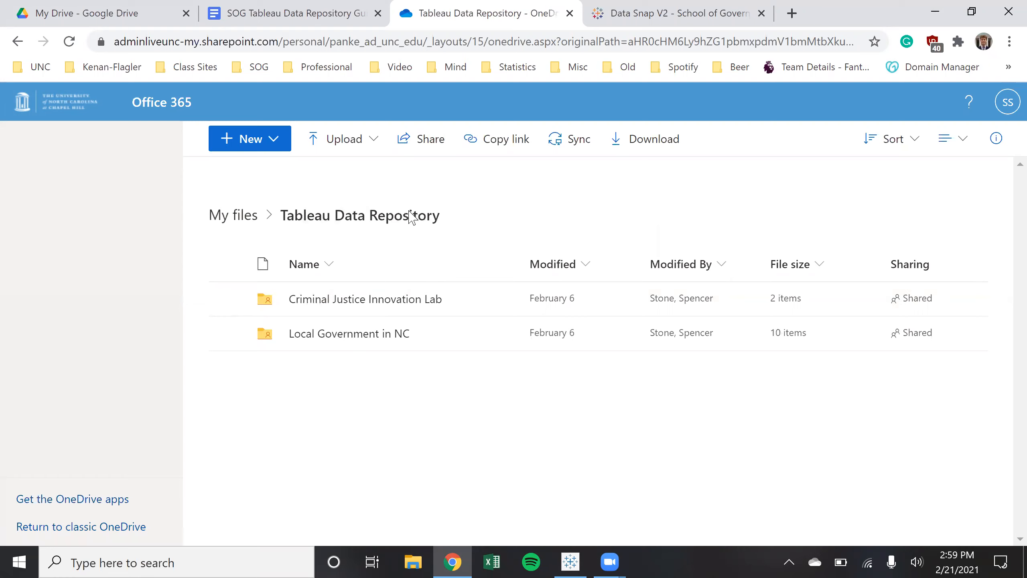
left_click(423, 308)
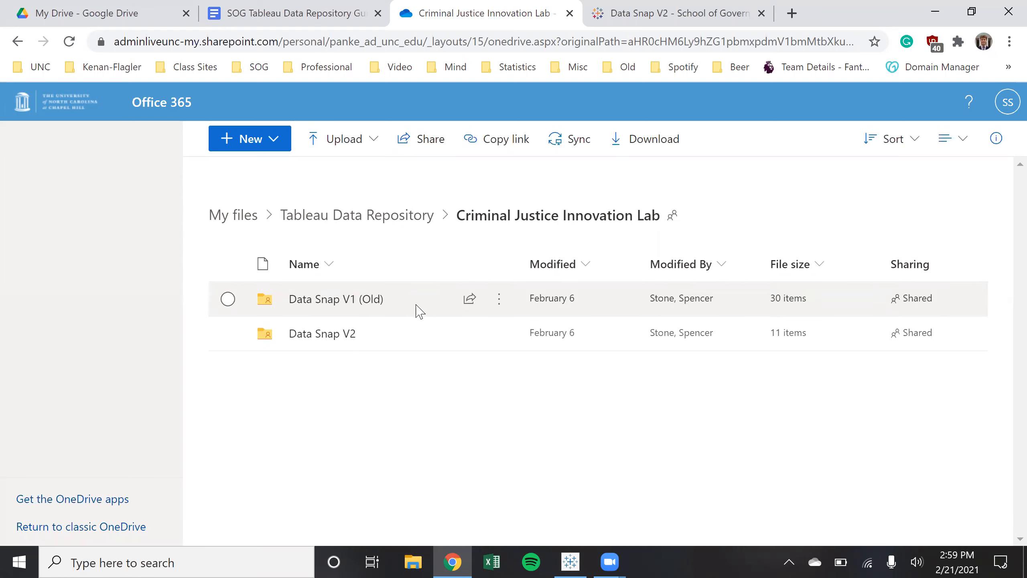
left_click(341, 334)
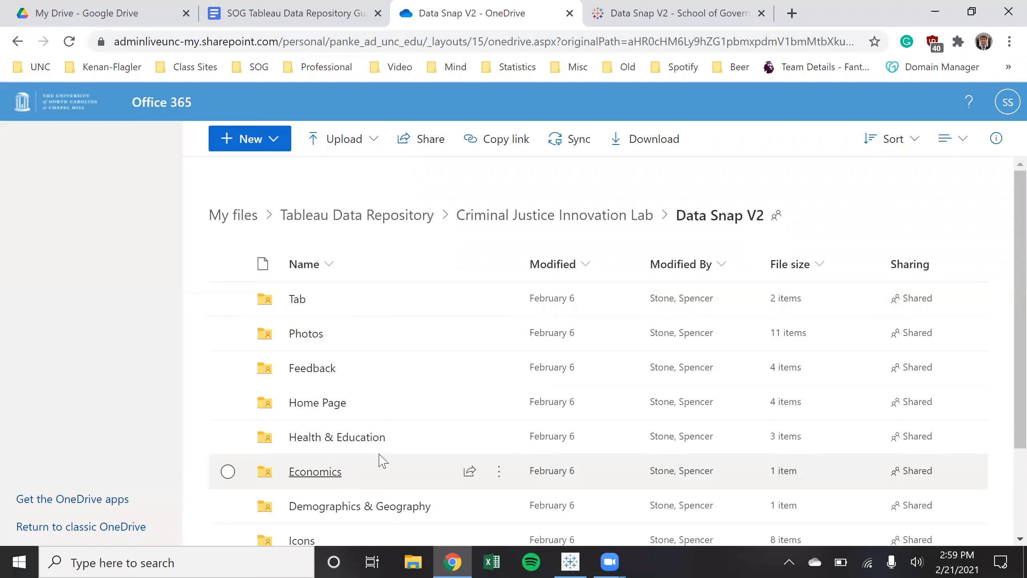
scroll(338, 312, "down", 2)
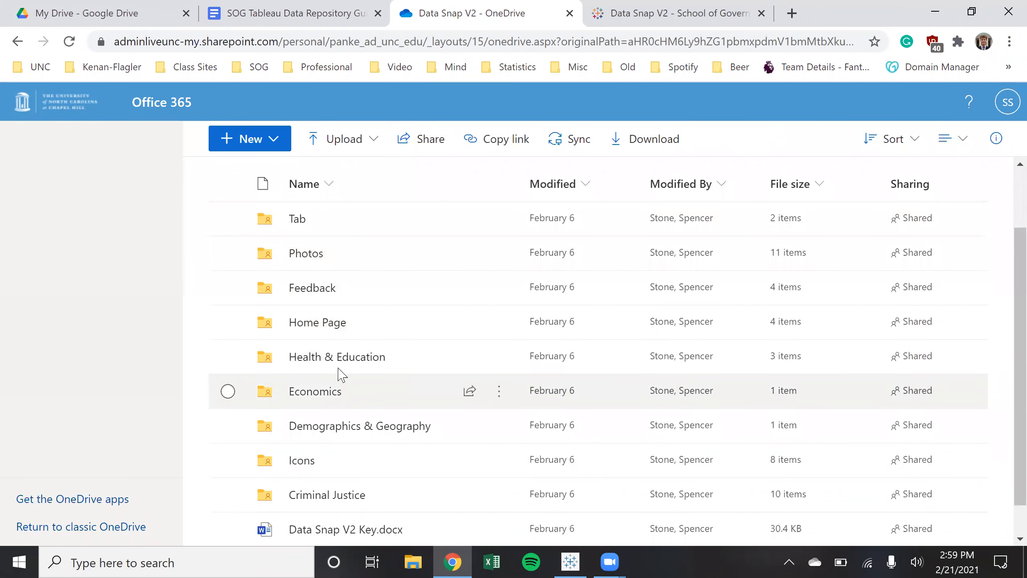
left_click(340, 324)
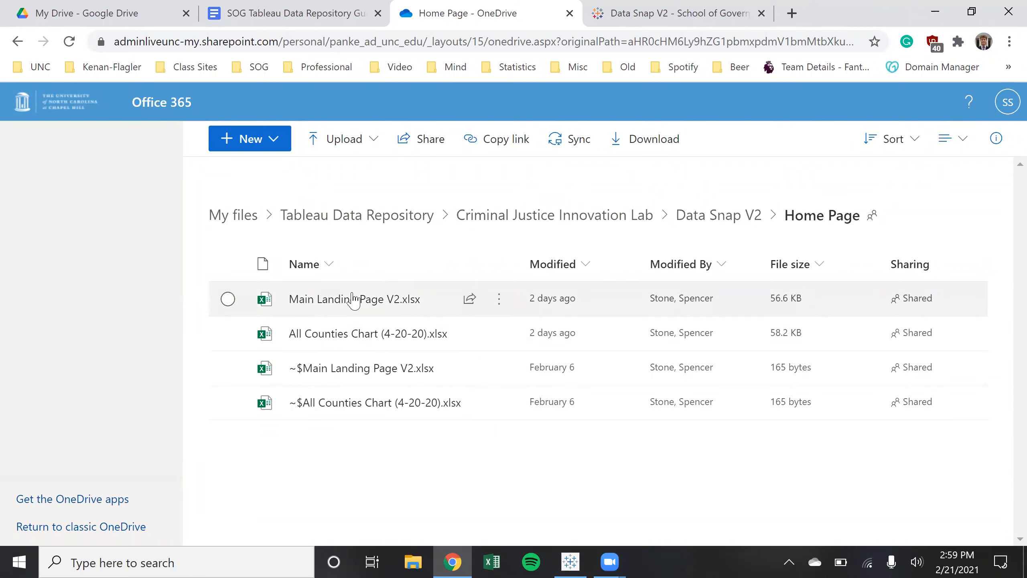
mouse_move(355, 341)
mouse_move(372, 299)
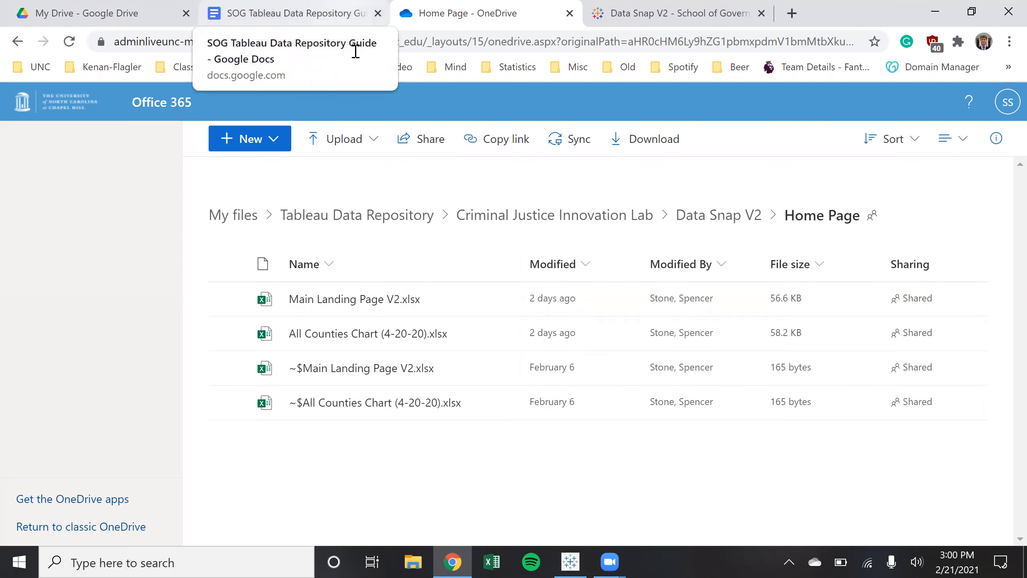
Switch to the SOG Tableau Data Repository Guide and highlight its opening OneDrive-access paragraph
left_click(348, 15)
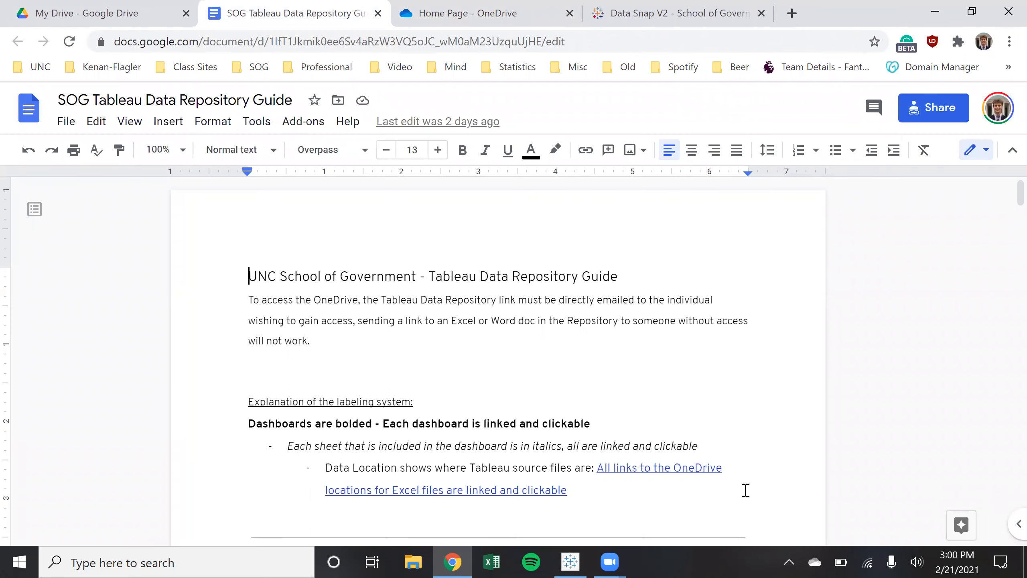
scroll(745, 490, "down", 2)
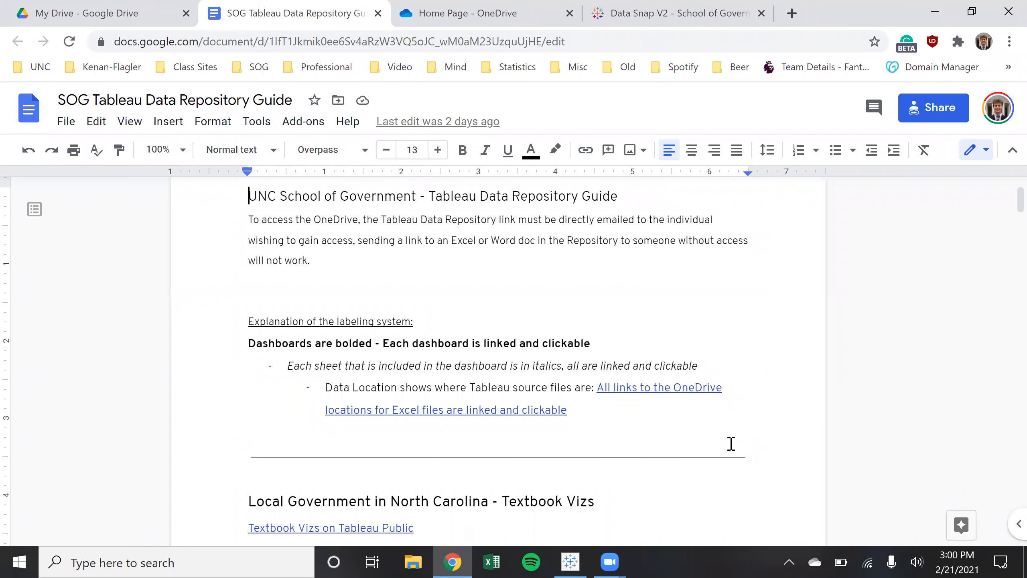
scroll(731, 443, "up", 2)
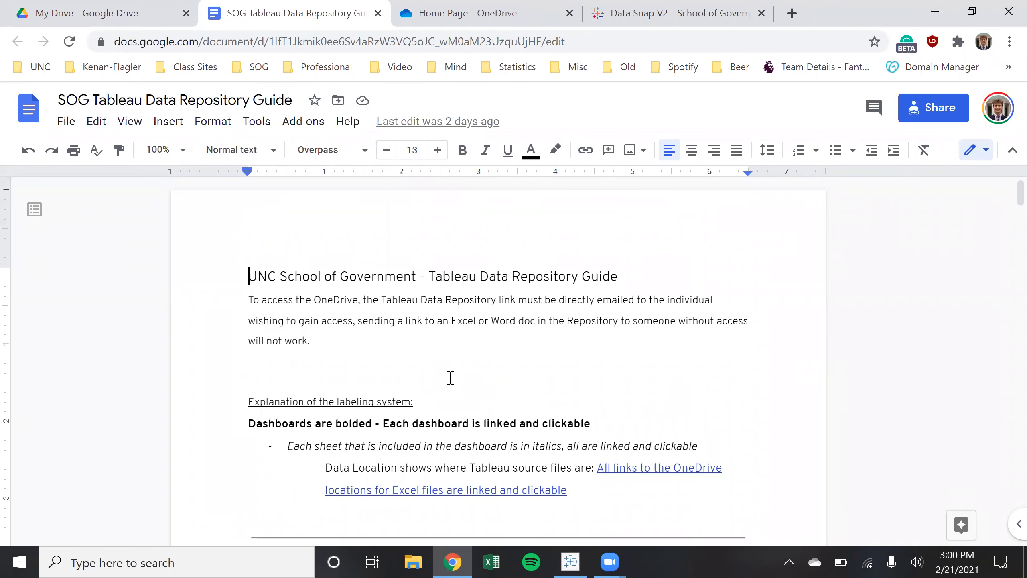
left_click_drag(311, 341, 225, 308)
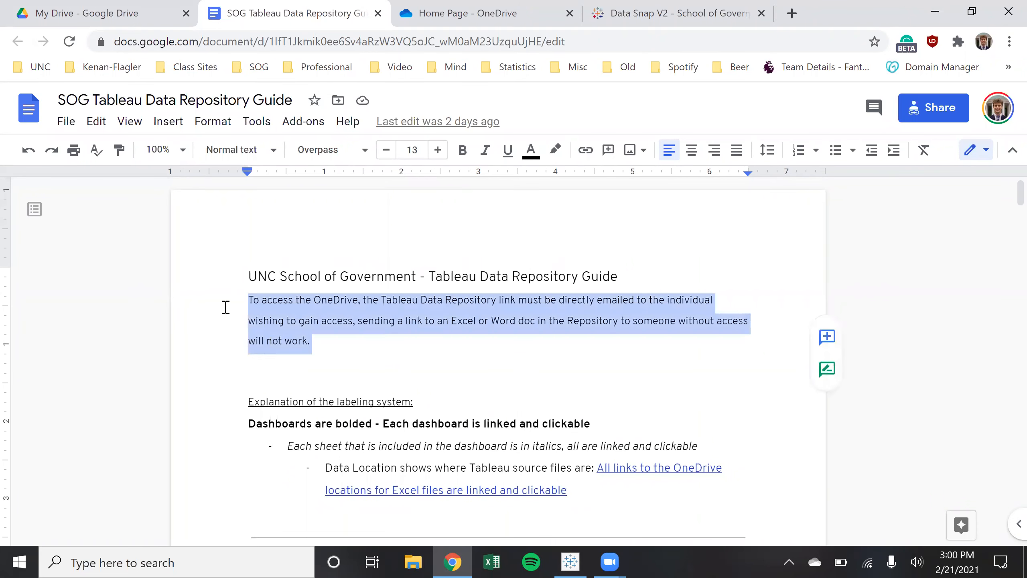
left_click(372, 364)
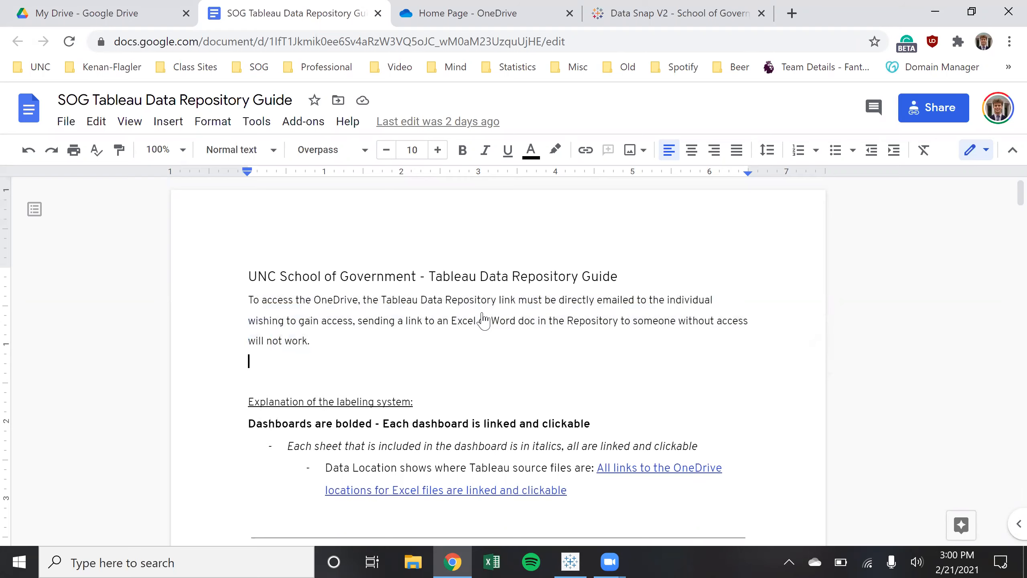
Go up to the top-level Tableau Data Repository folder in OneDrive, then return to the guide
double_click(852, 7)
left_click(306, 122)
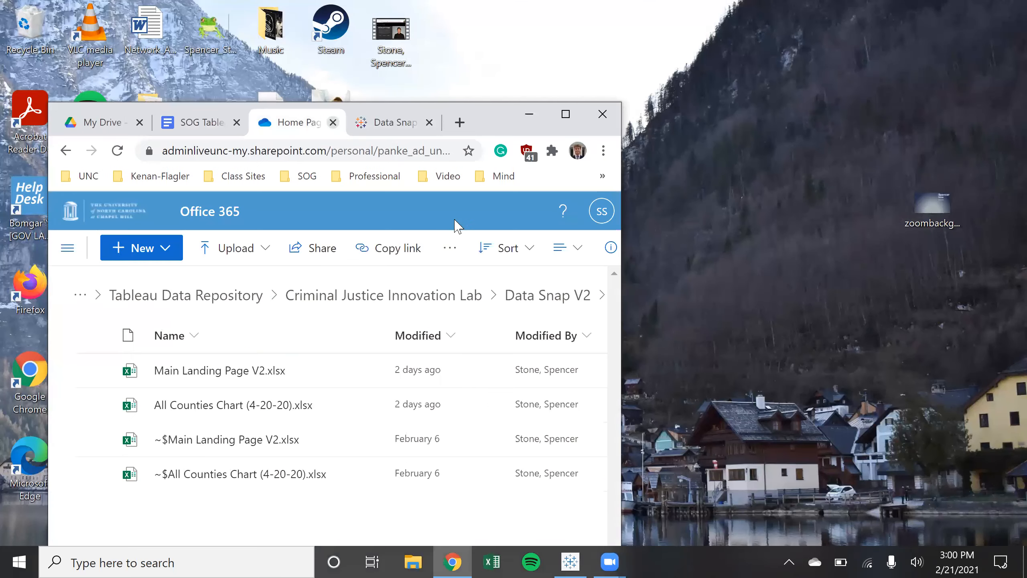
left_click(216, 307)
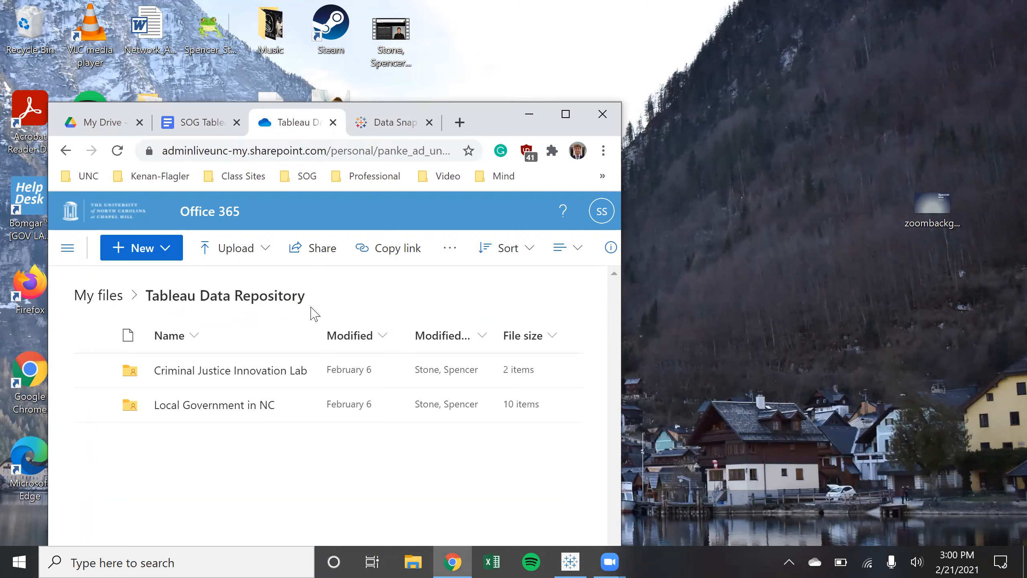
left_click(571, 118)
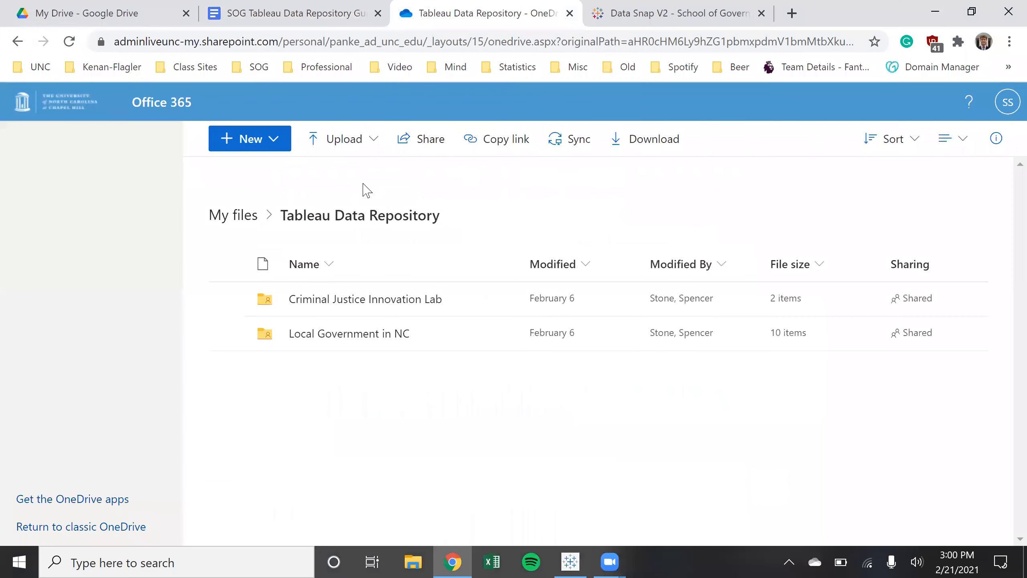
left_click(201, 7)
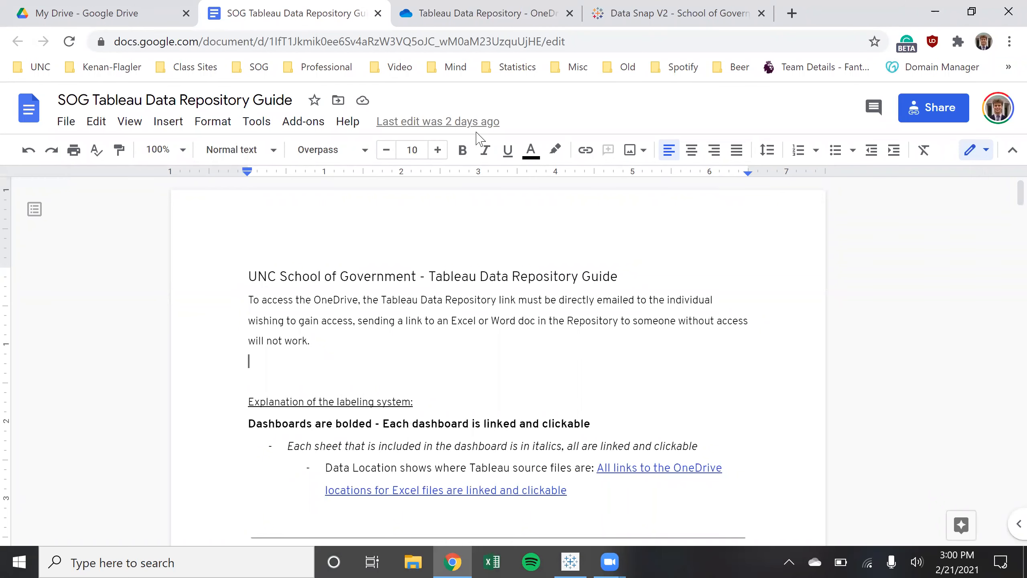
Select and deselect the guide's Population heading below the intro paragraph
left_click(340, 339)
scroll(591, 401, "down", 10)
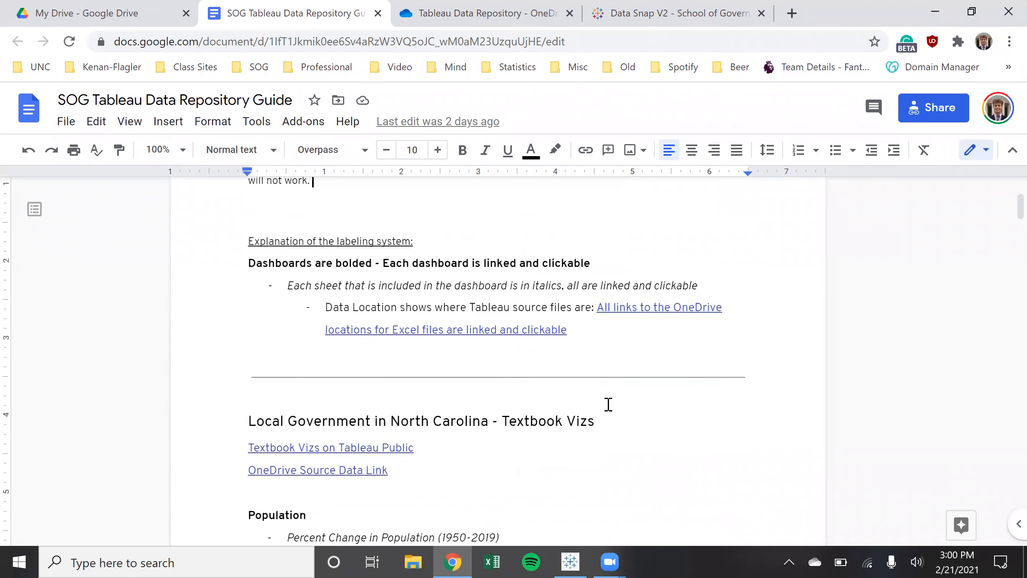
scroll(610, 405, "up", 2)
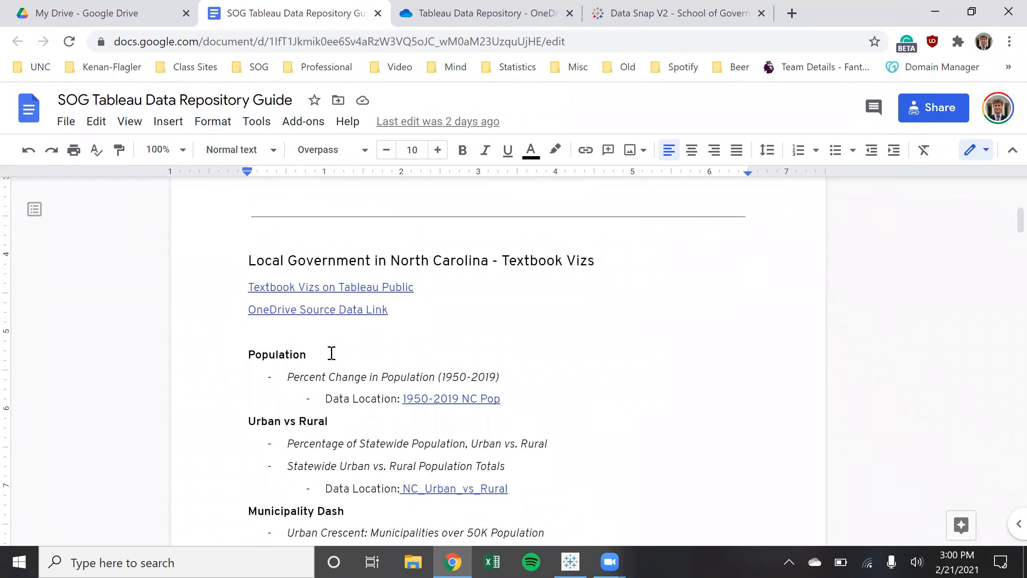
left_click_drag(307, 354, 201, 351)
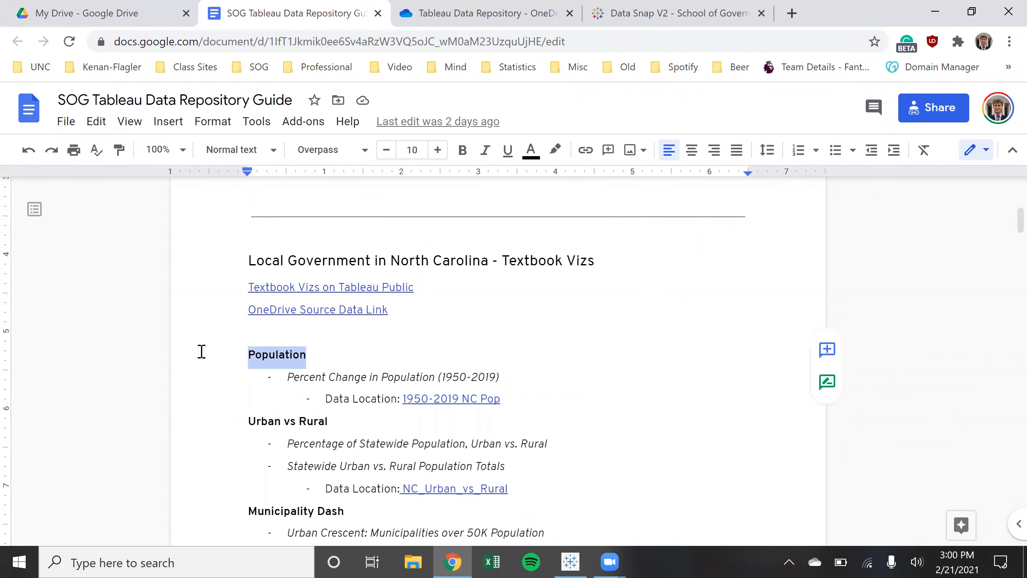
left_click(319, 350)
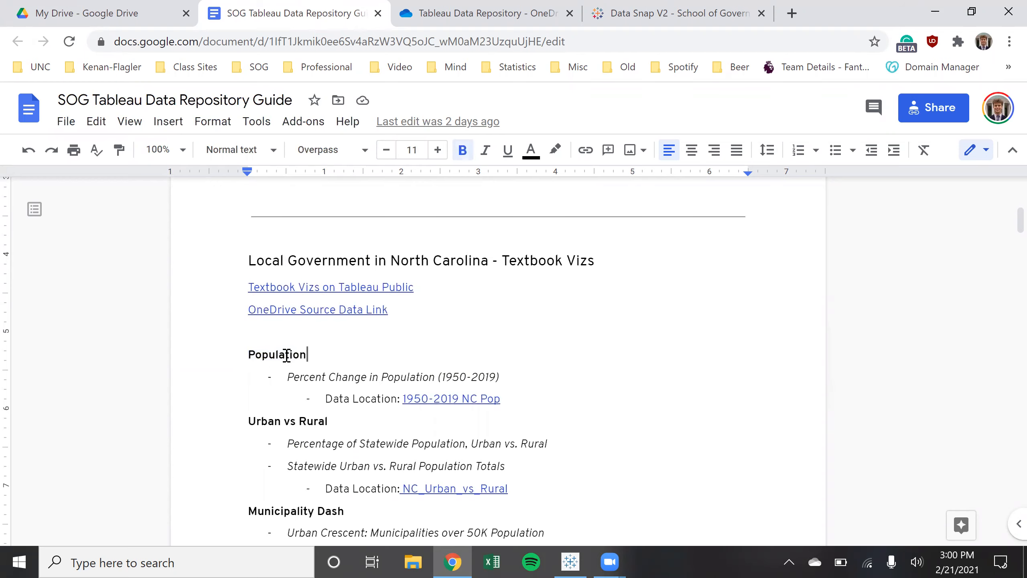
Scroll to the Data Snap V2 entries and preview the Splash Page V2 and Home Page (New) V2 links
scroll(360, 385, "down", 10)
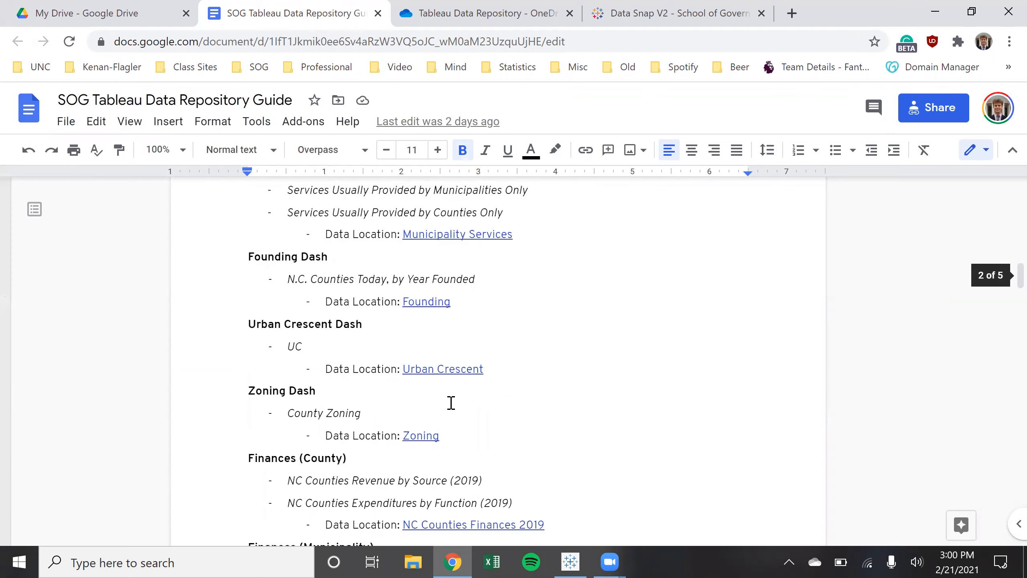
scroll(454, 403, "down", 10)
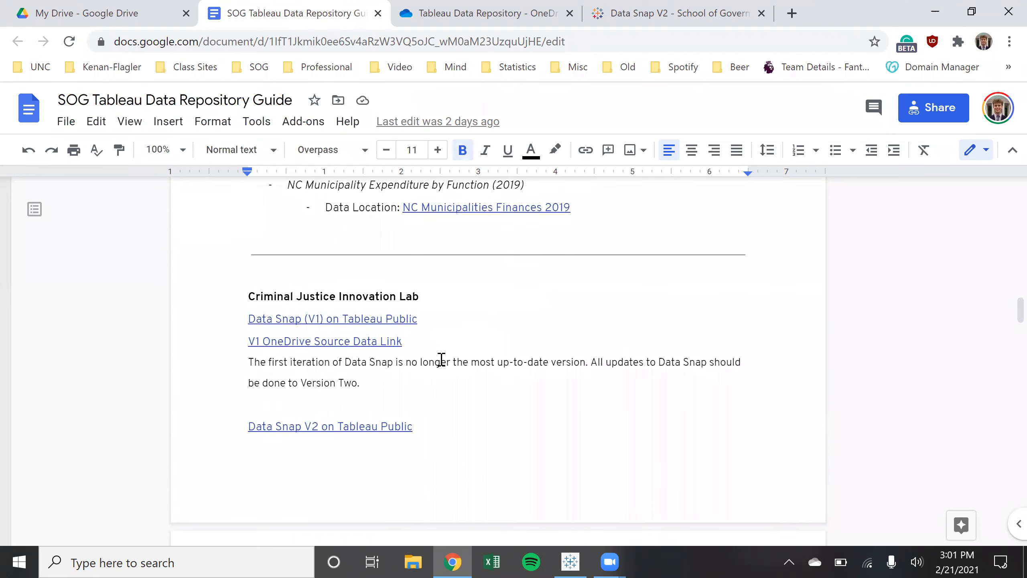
scroll(442, 359, "up", 5)
scroll(442, 359, "down", 4)
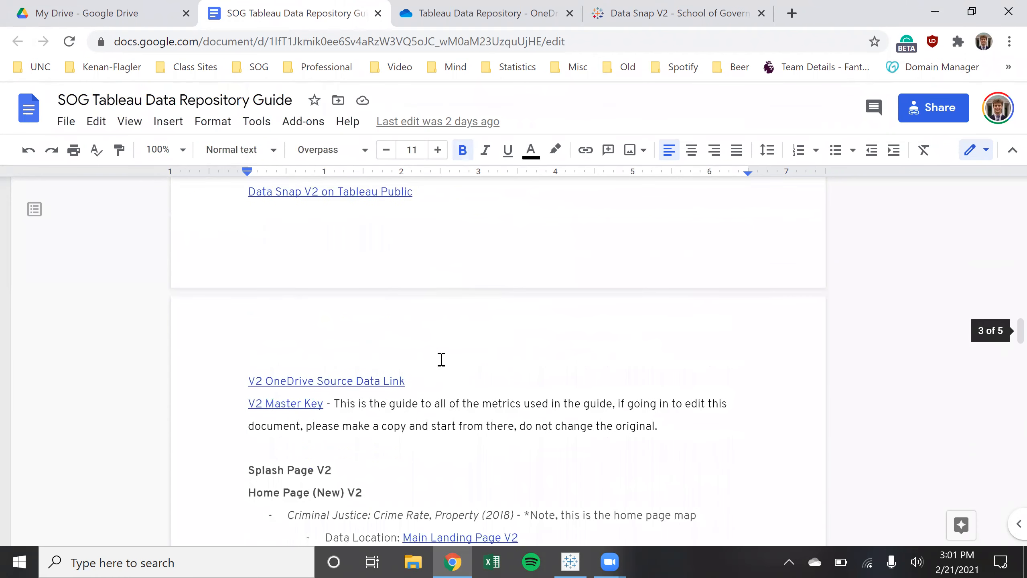
scroll(442, 359, "up", 1)
scroll(440, 360, "down", 4)
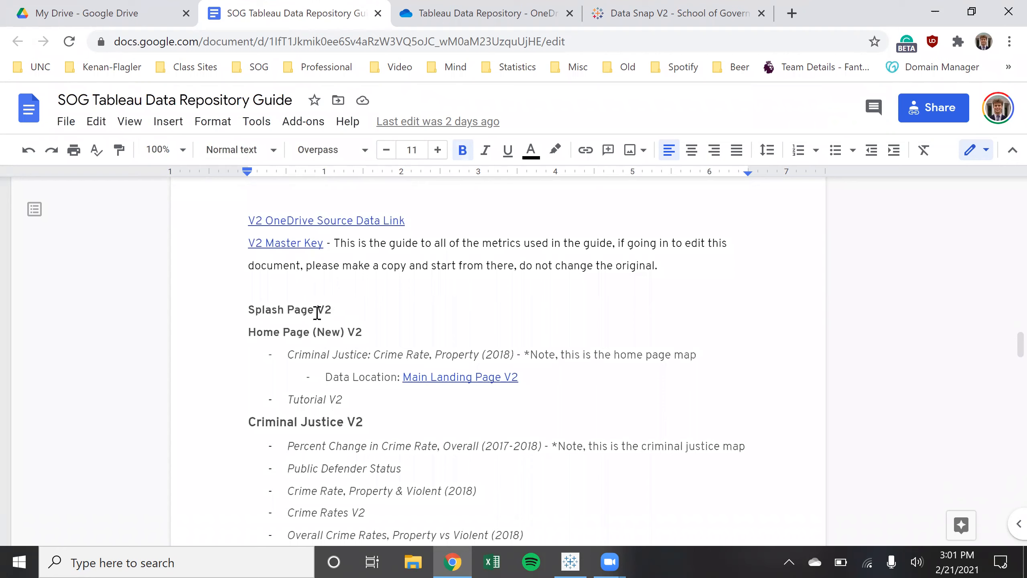
left_click(302, 310)
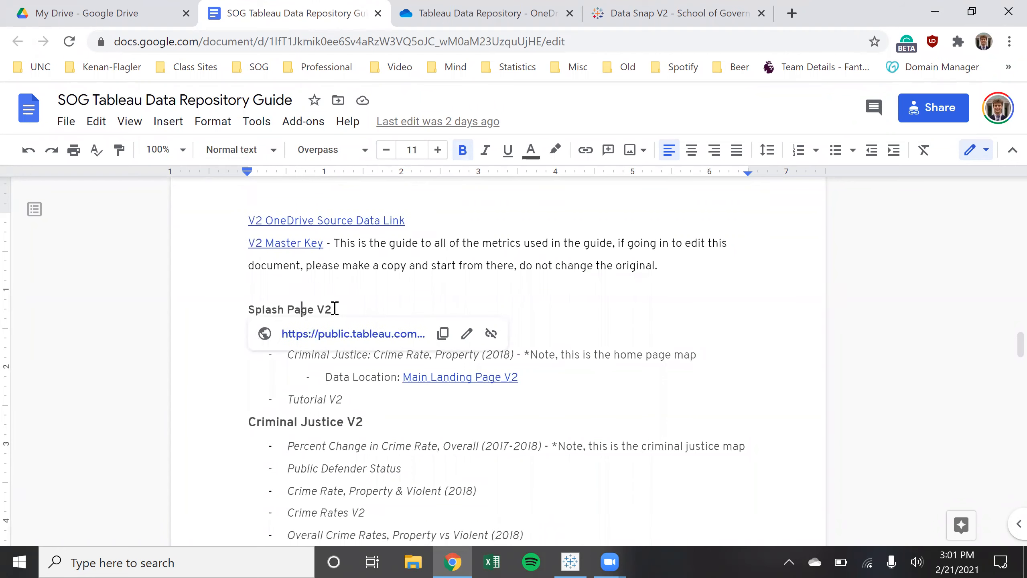
left_click(335, 309)
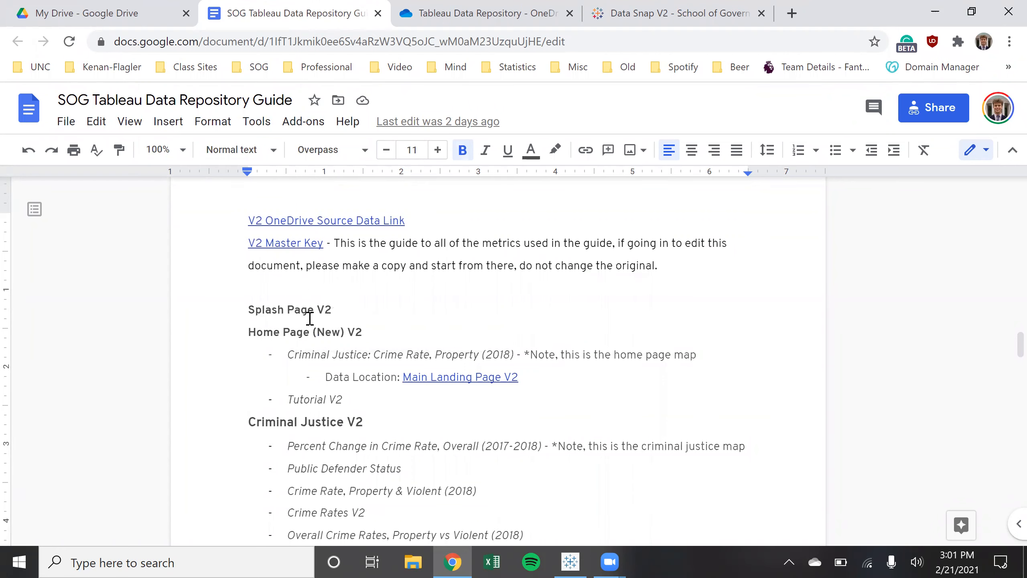
left_click(299, 308)
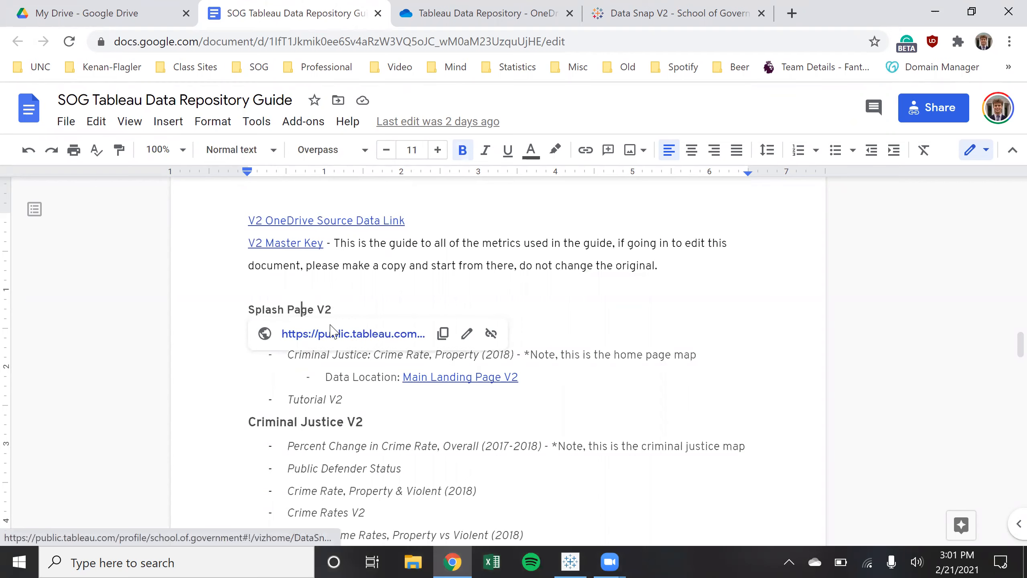
left_click(369, 300)
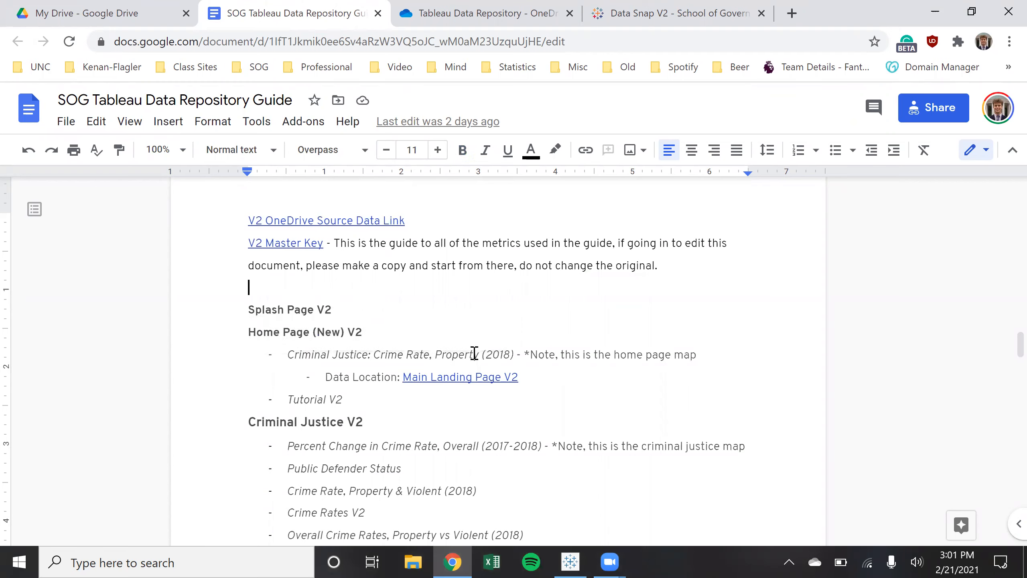
left_click(313, 331)
Open the Home Page (New) V2 dashboard in a new tab, then return and select its guide line
left_click(335, 357)
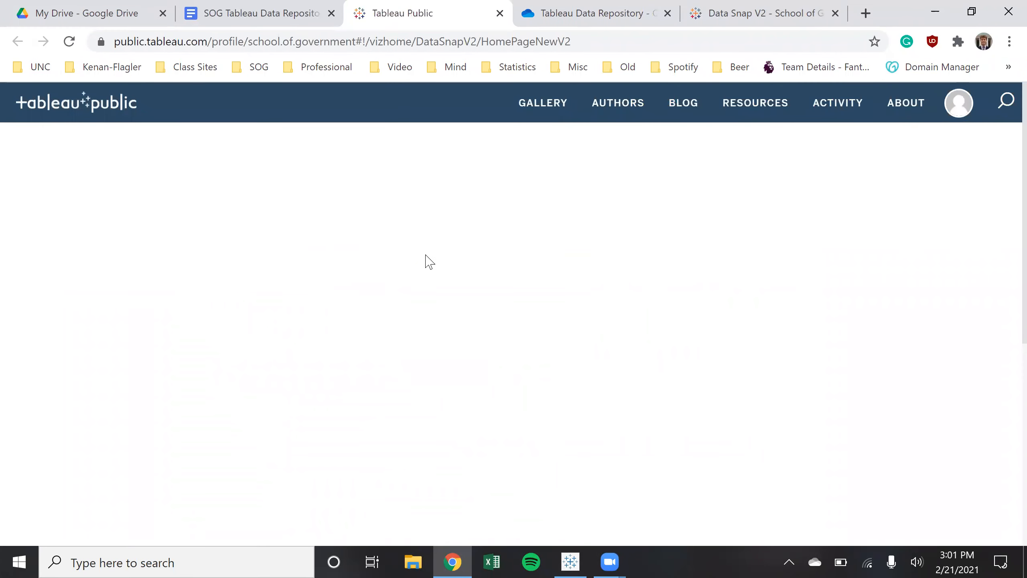
left_click(227, 13)
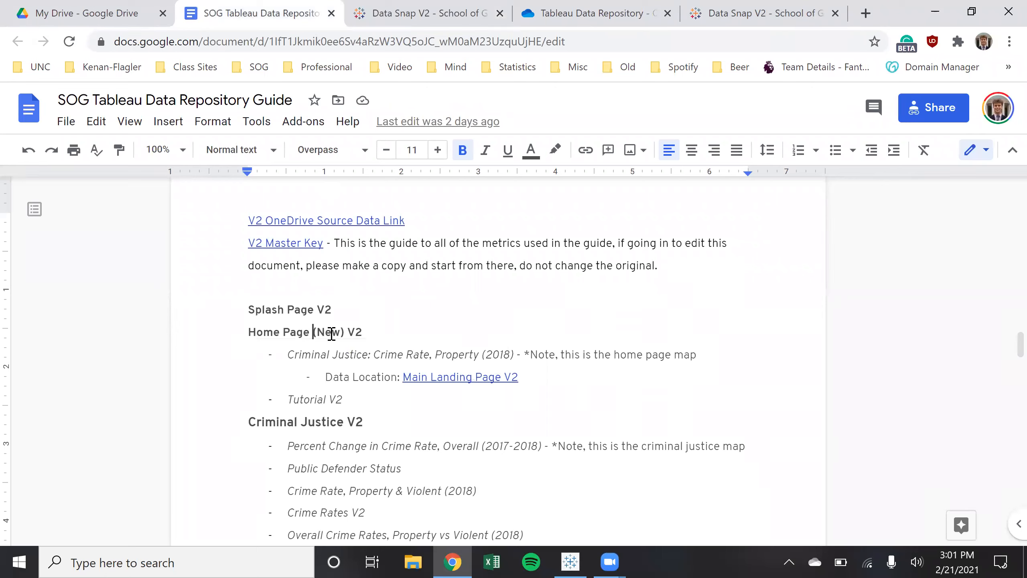
triple_click(233, 330)
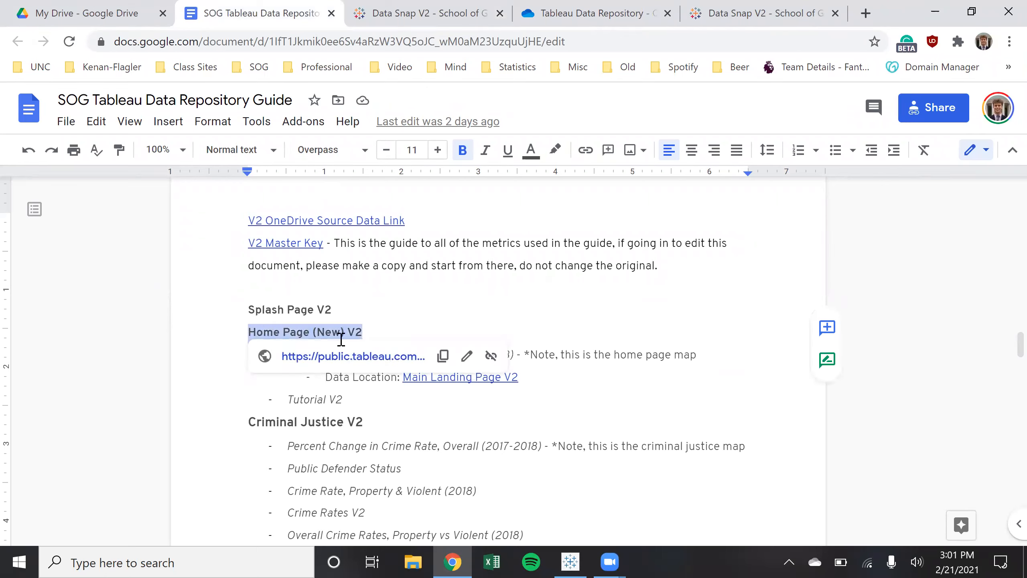
left_click(688, 352)
Select the Criminal Justice: Crime Rate, Property (2018) entry and scroll further down the list
left_click_drag(290, 353, 511, 348)
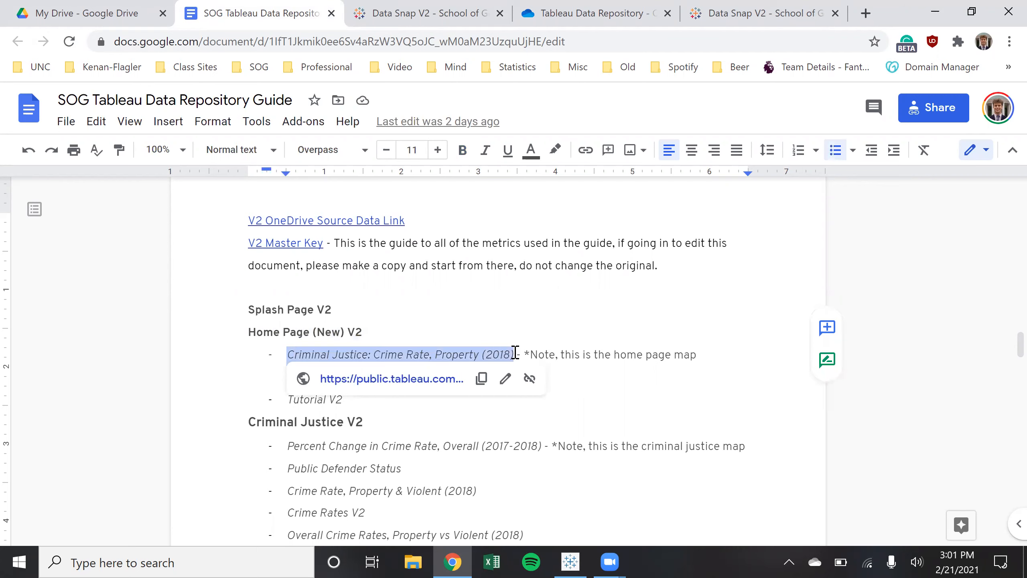
left_click(592, 376)
left_click_drag(514, 354, 288, 354)
left_click(608, 397)
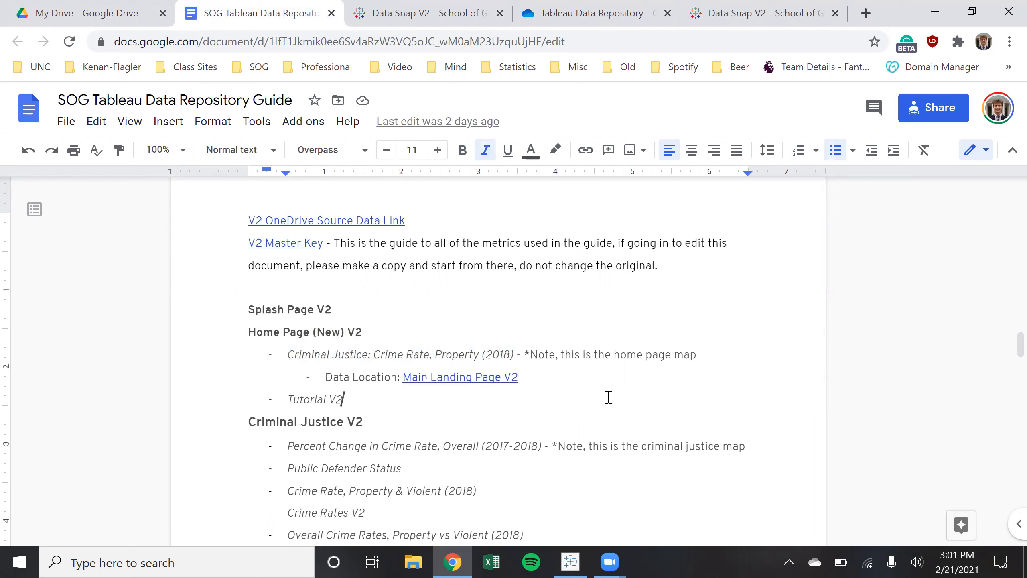
scroll(486, 441, "down", 1)
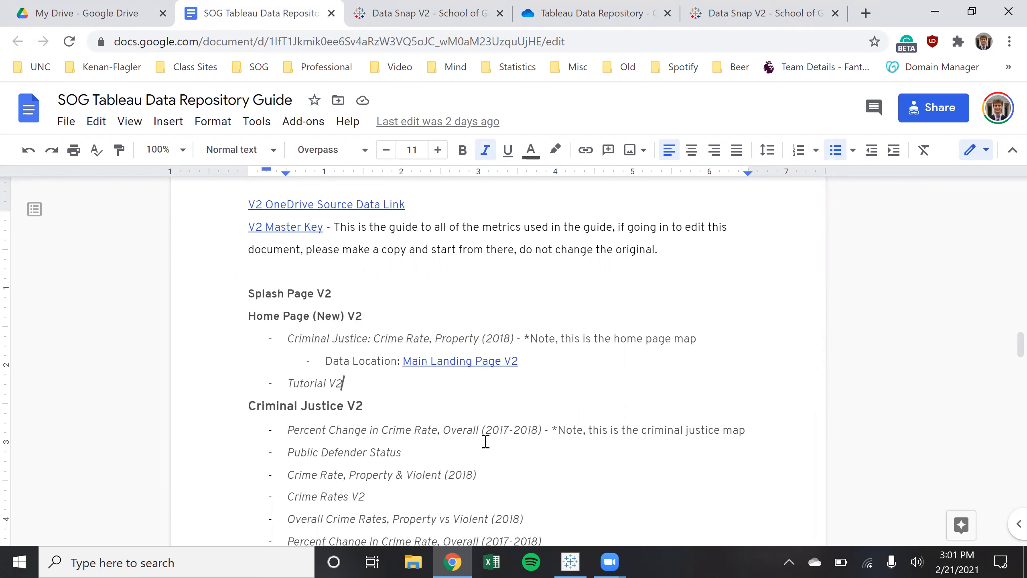
scroll(486, 441, "down", 3)
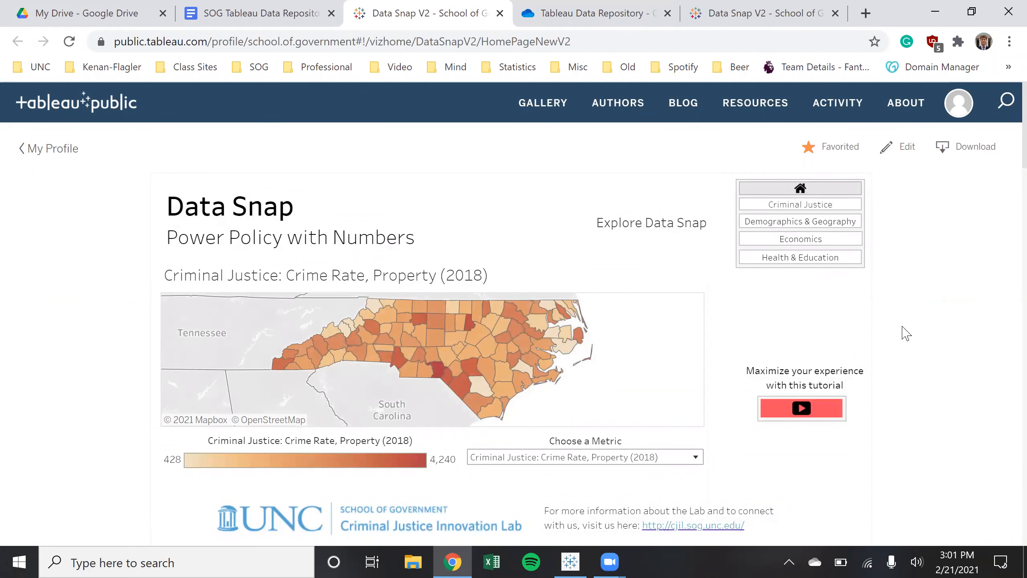
View the Data Snap V2 Charges per 100k Population sheet, then return to the Google Docs guide
scroll(901, 333, "down", 10)
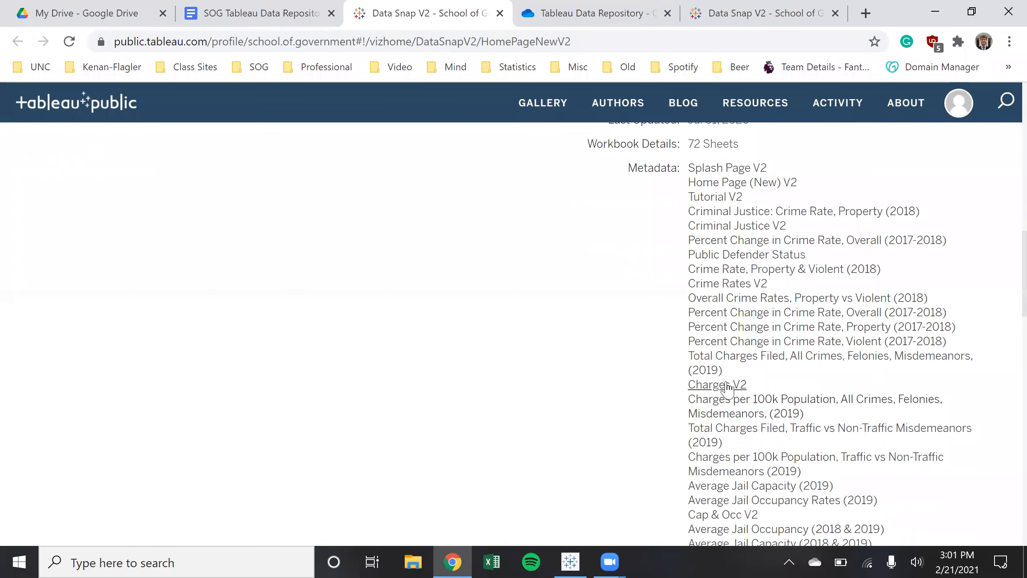
left_click(736, 404)
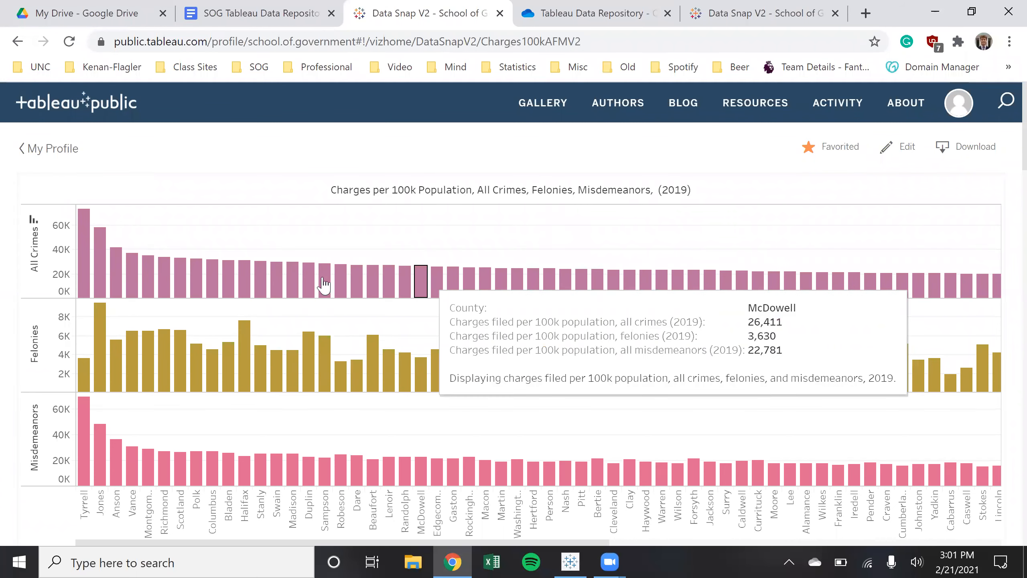
left_click(17, 42)
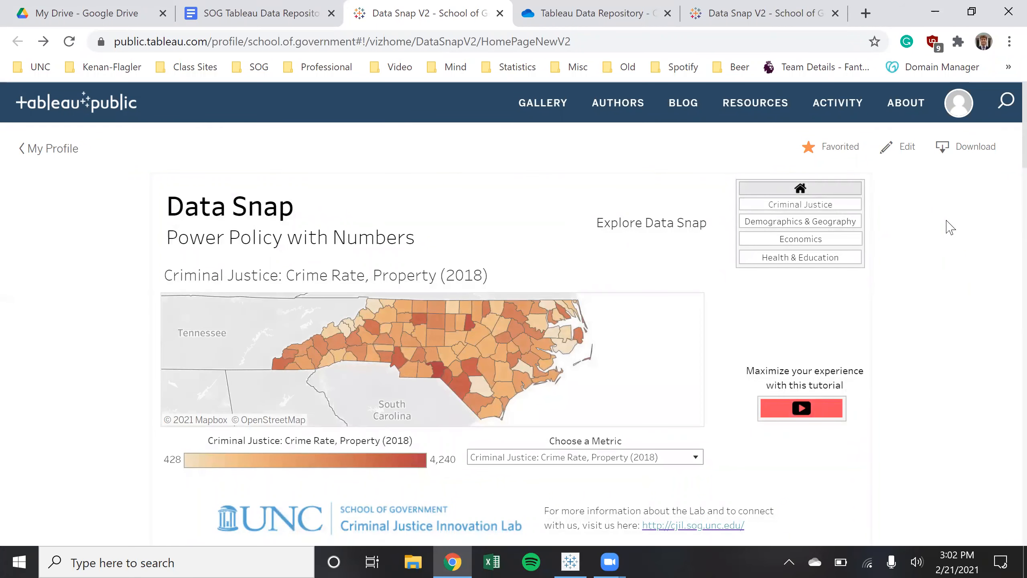
left_click(259, 13)
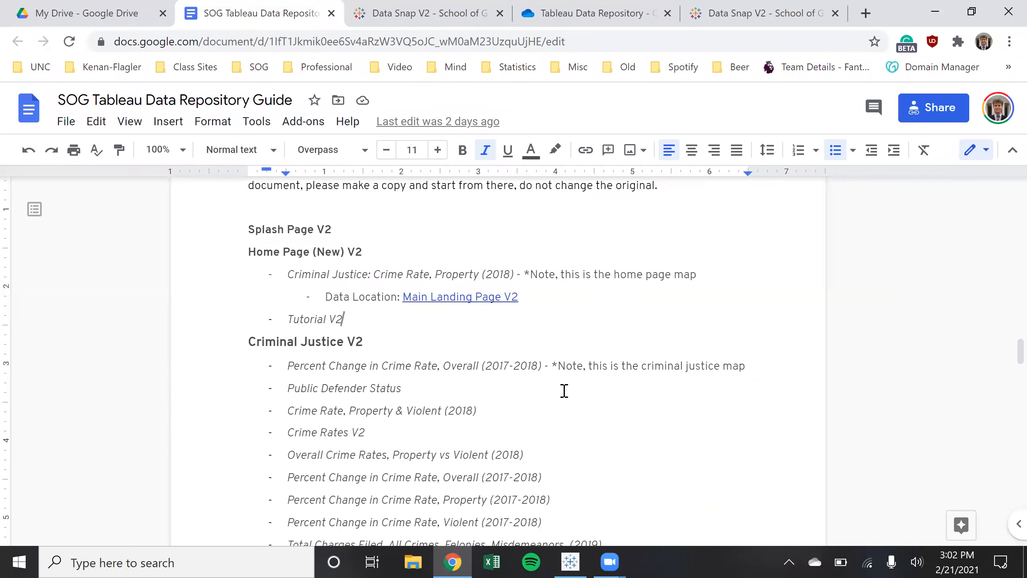
scroll(564, 390, "down", 2)
left_click_drag(603, 465, 288, 290)
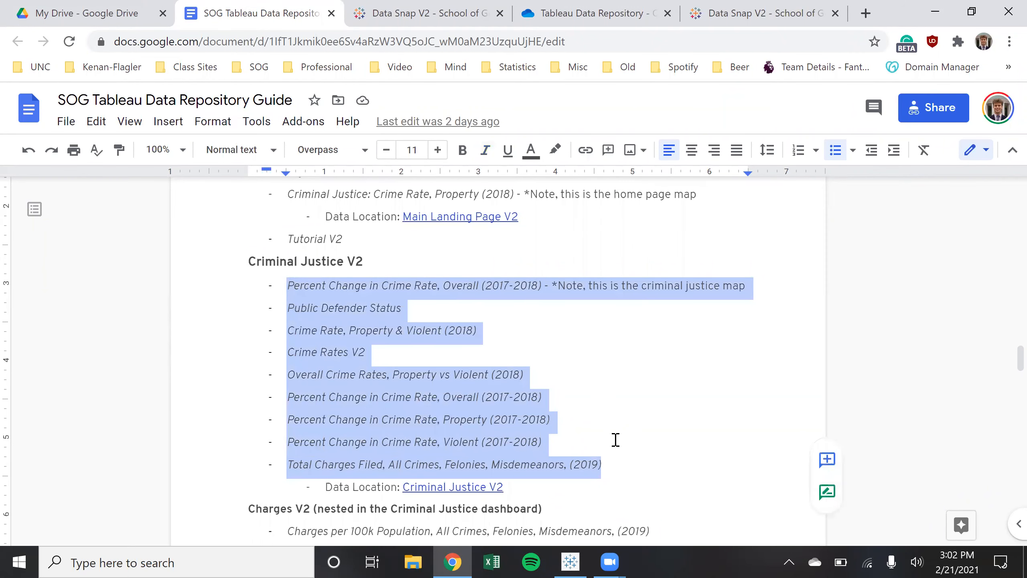
left_click(617, 466)
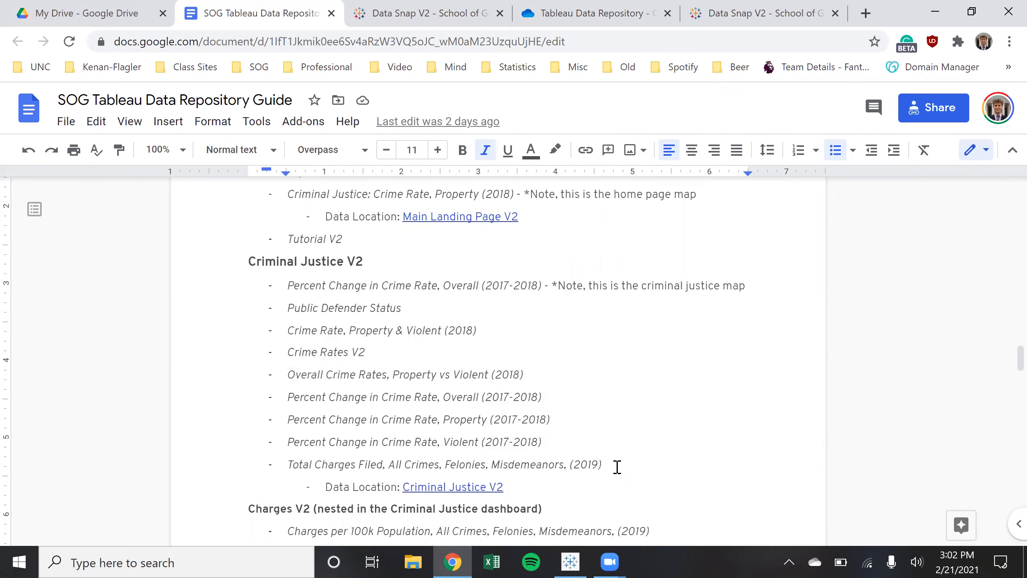
left_click_drag(617, 467, 394, 420)
left_click(544, 400)
left_click(686, 460)
left_click_drag(504, 486, 397, 483)
left_click(526, 483)
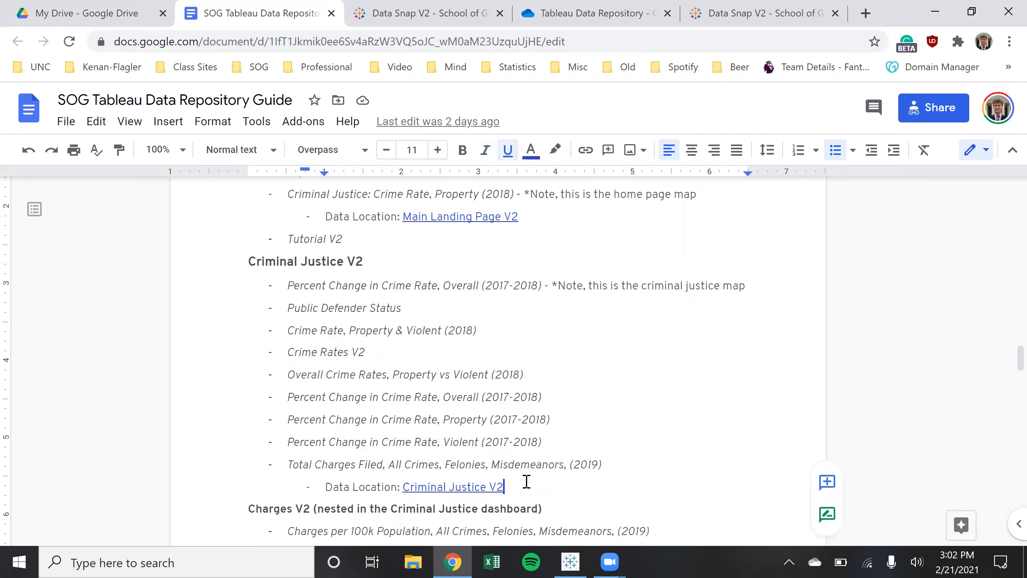
scroll(532, 478, "up", 4)
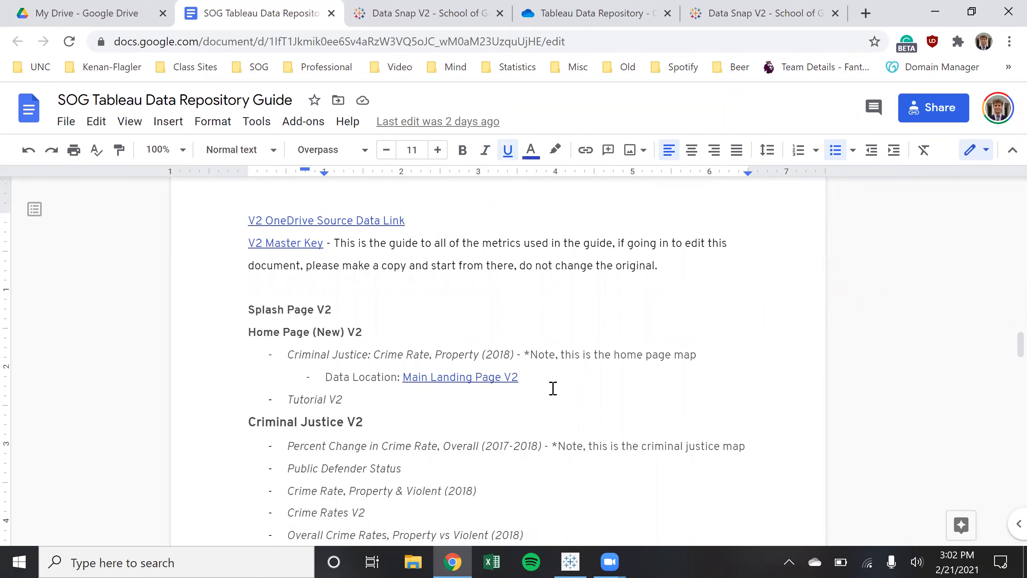
left_click_drag(507, 380, 403, 380)
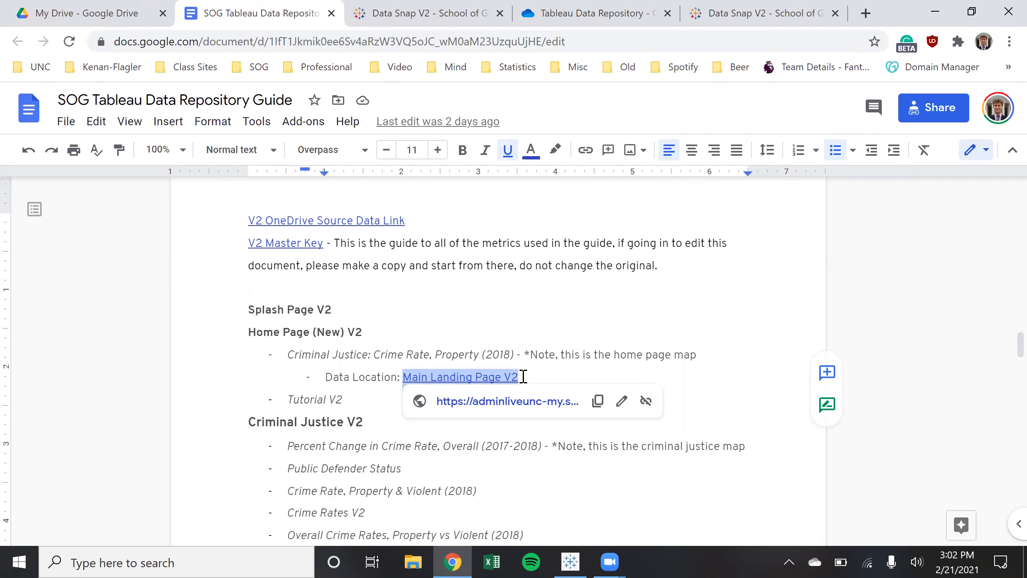
left_click(477, 380)
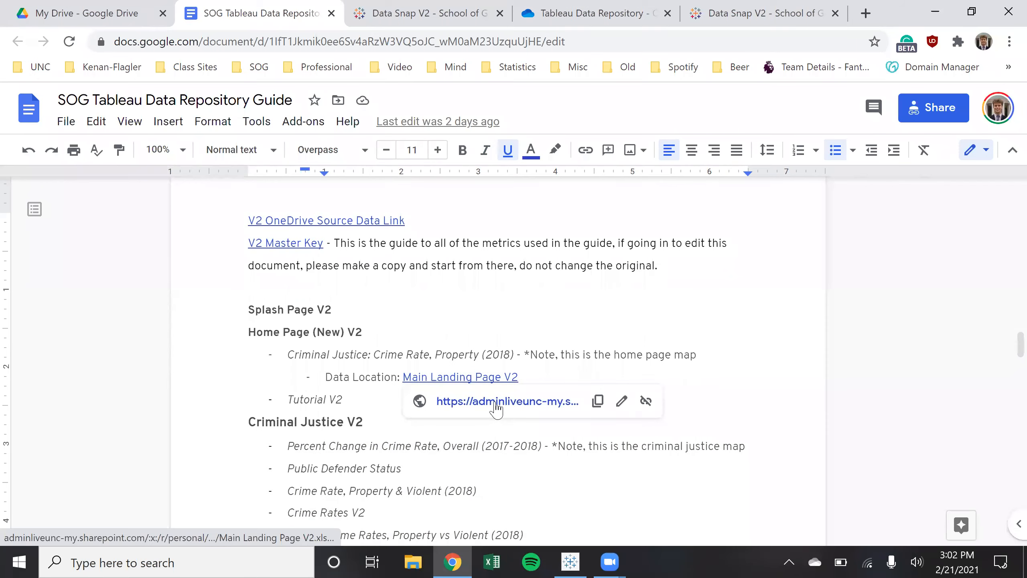
left_click(537, 377)
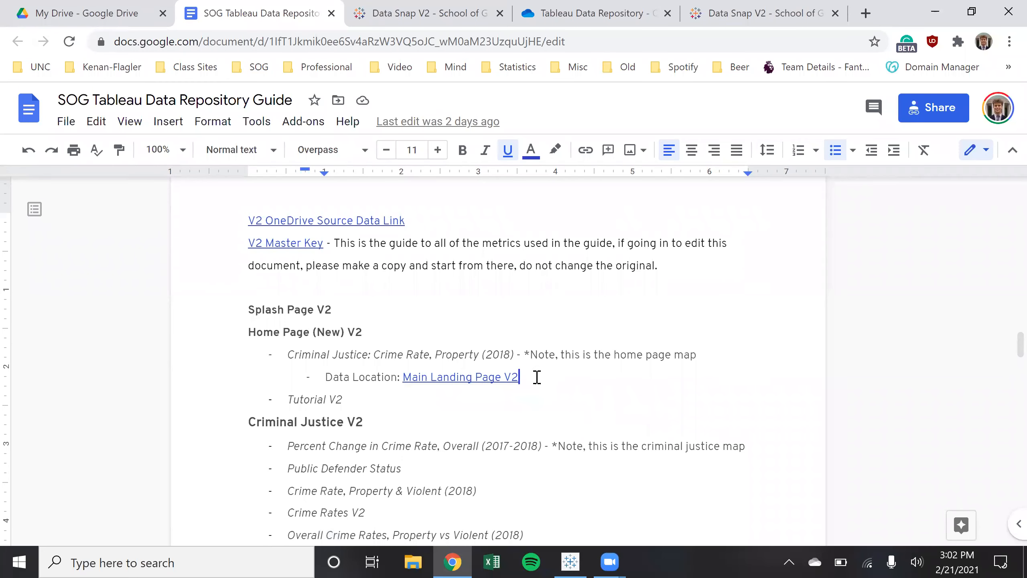
scroll(535, 389, "down", 3)
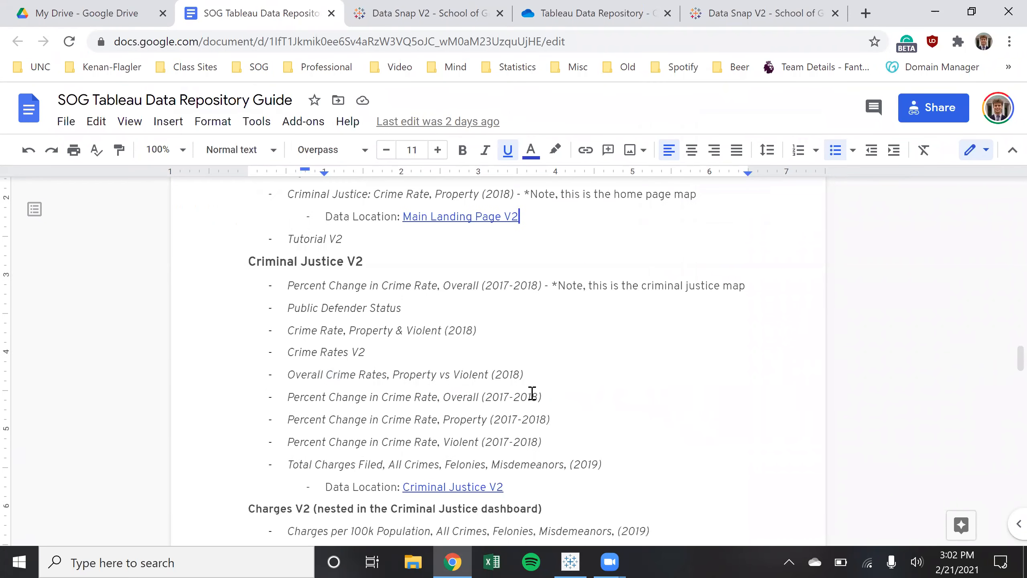
left_click_drag(510, 486, 399, 488)
left_click(514, 486)
left_click_drag(509, 488, 333, 486)
left_click(522, 485)
Open the Criminal Justice V2 workbook link, maximize Chrome, and scroll across its Sheet1 columns
left_click(503, 511)
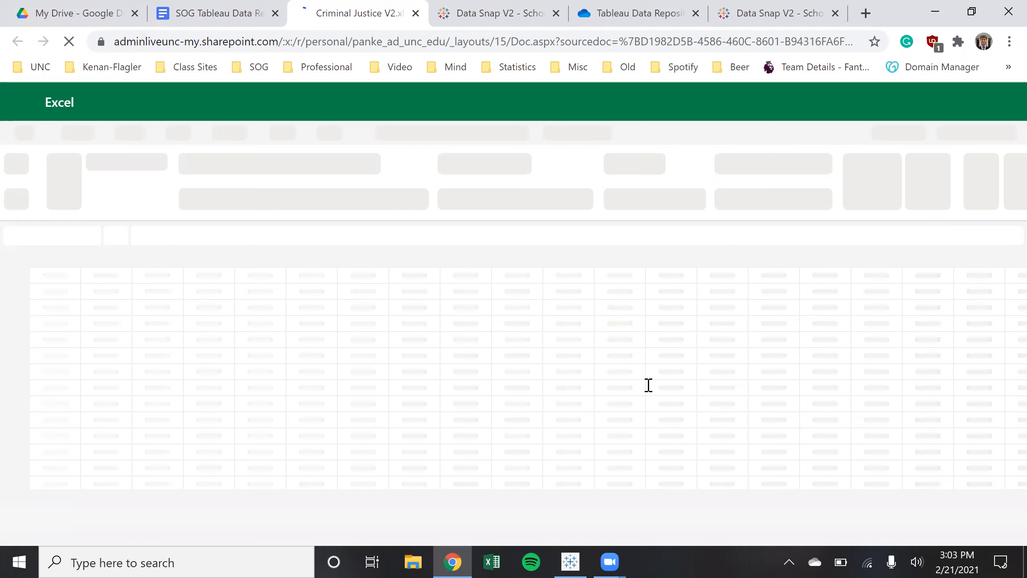
key("ctrl+shift+Tab")
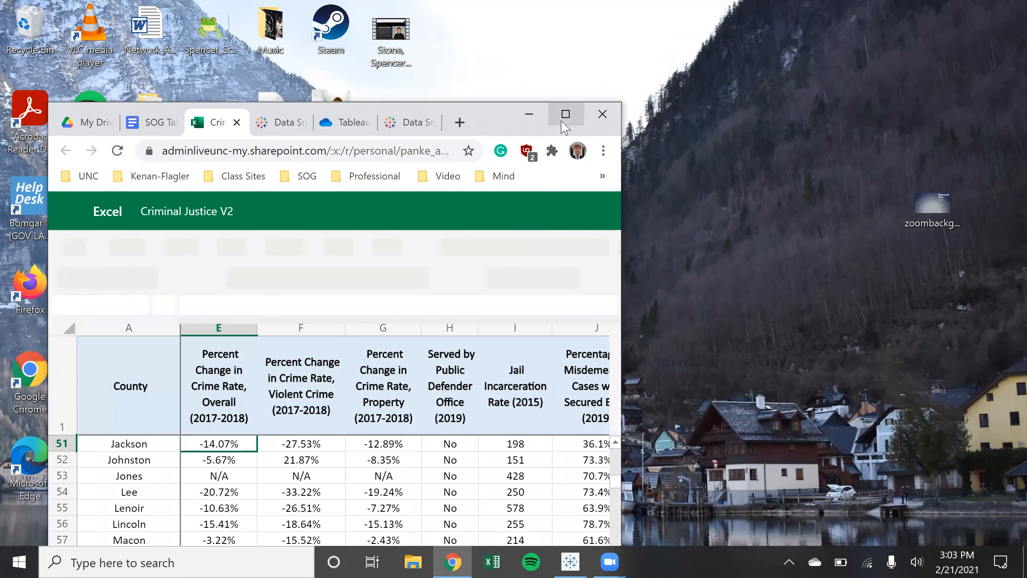
left_click(563, 123)
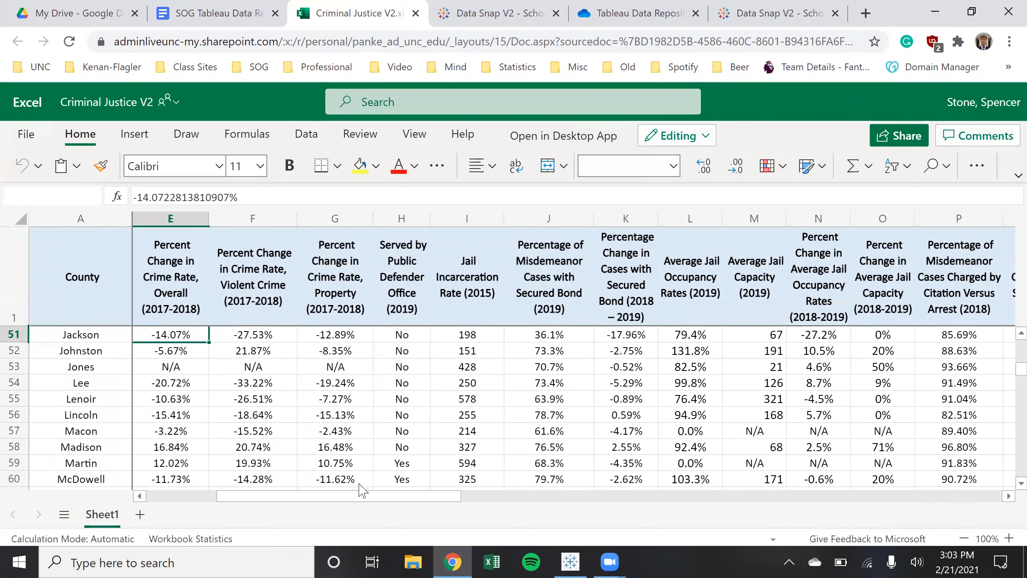
scroll(566, 404, "right", 5)
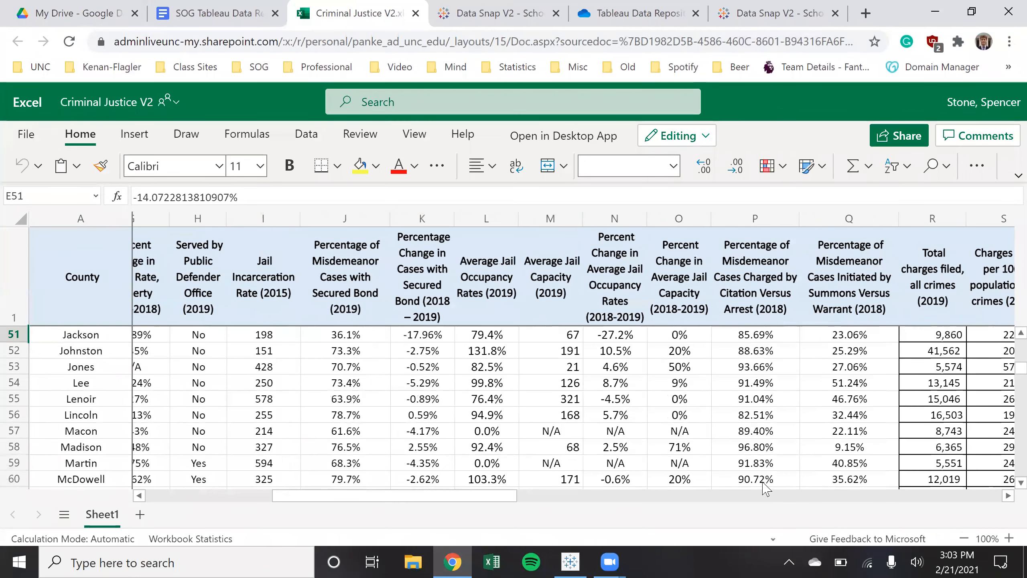
scroll(765, 489, "right", 10)
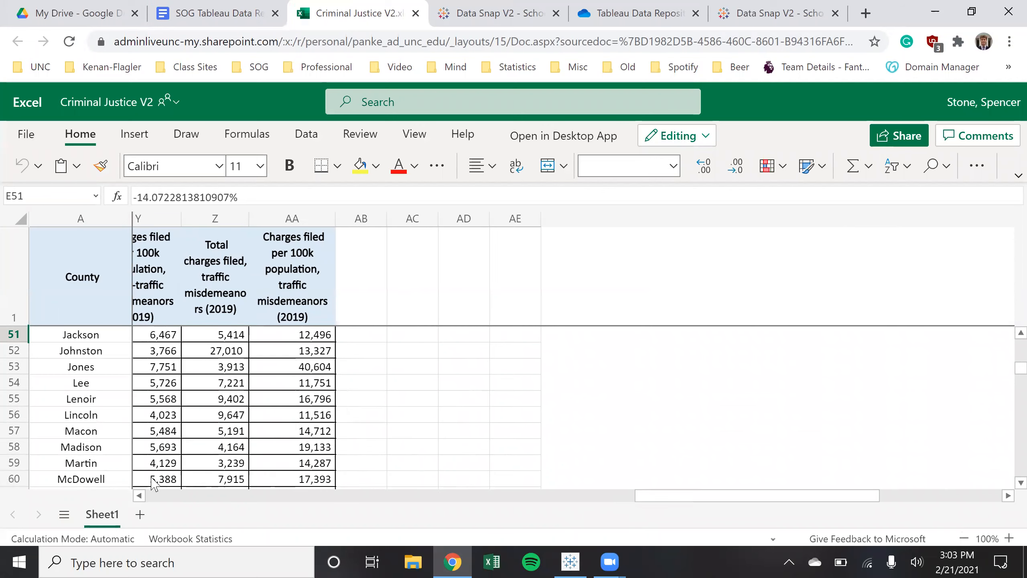
scroll(444, 371, "left", 15)
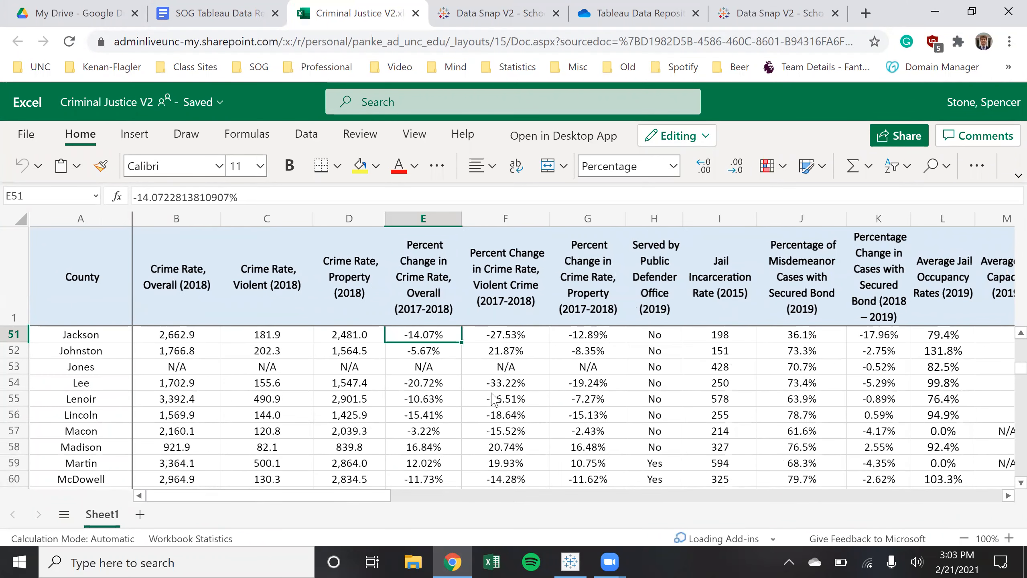
scroll(472, 421, "down", 3)
scroll(471, 423, "up", 3)
scroll(472, 423, "up", 15)
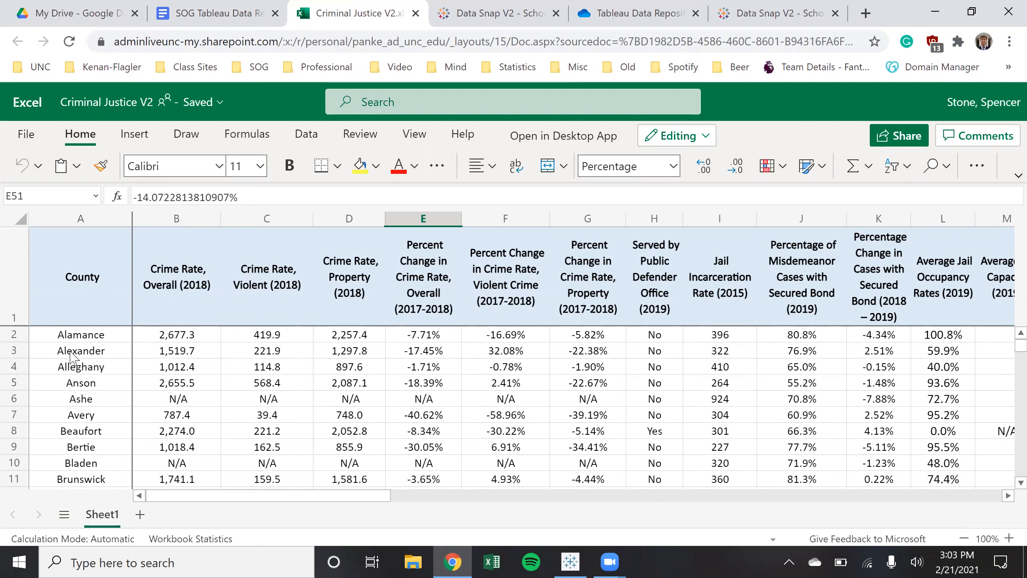
Inspect the Crime Rate, Overall (2018) column, the County–Violent headers and header row 1
left_click(193, 220)
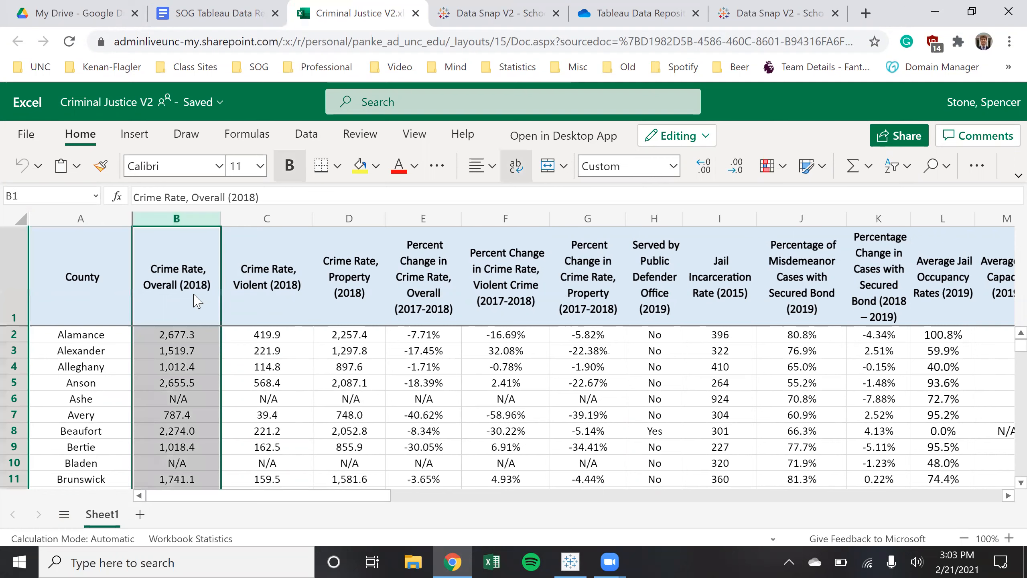
left_click(188, 286)
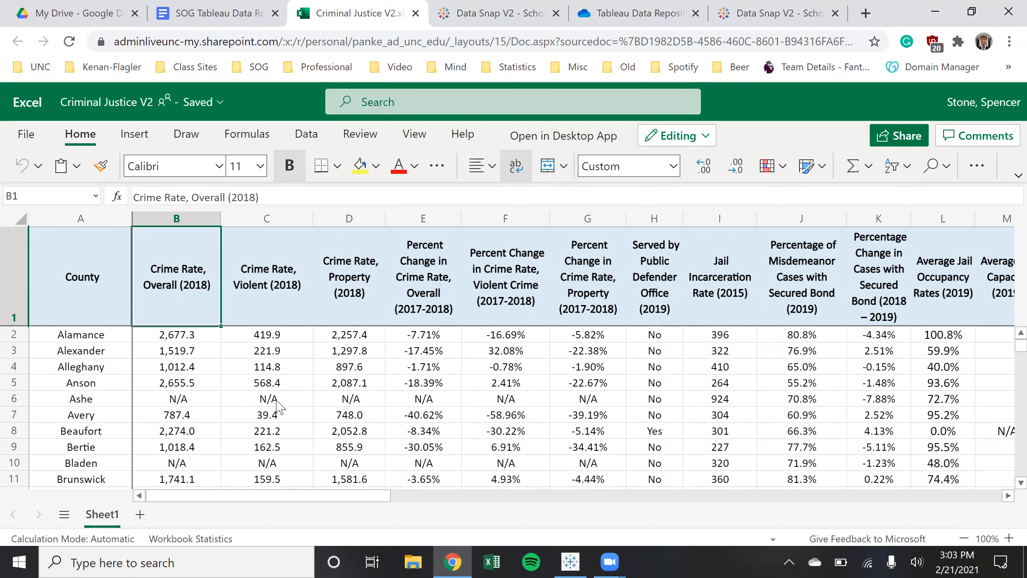
left_click_drag(275, 300, 38, 261)
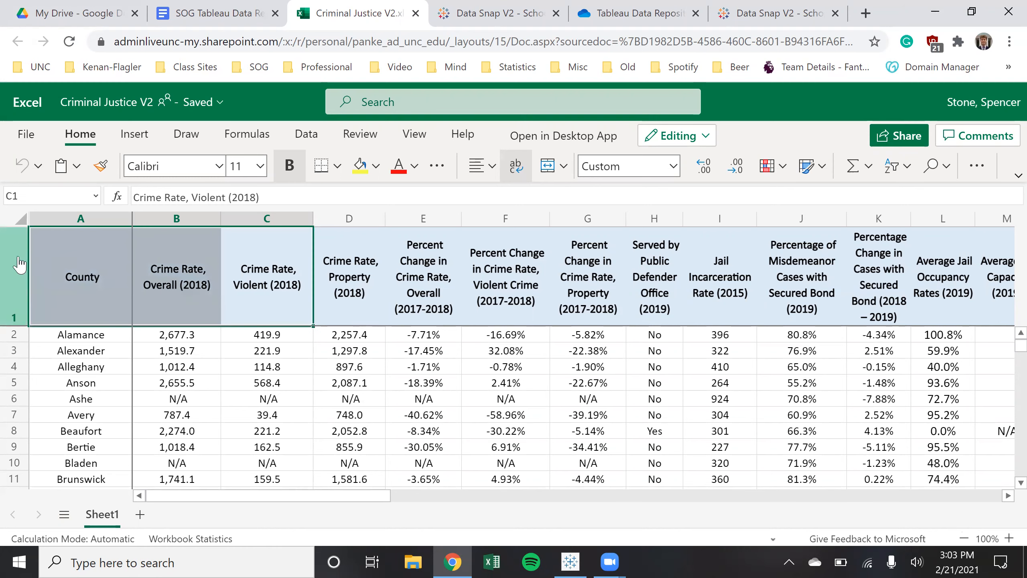
left_click(16, 265)
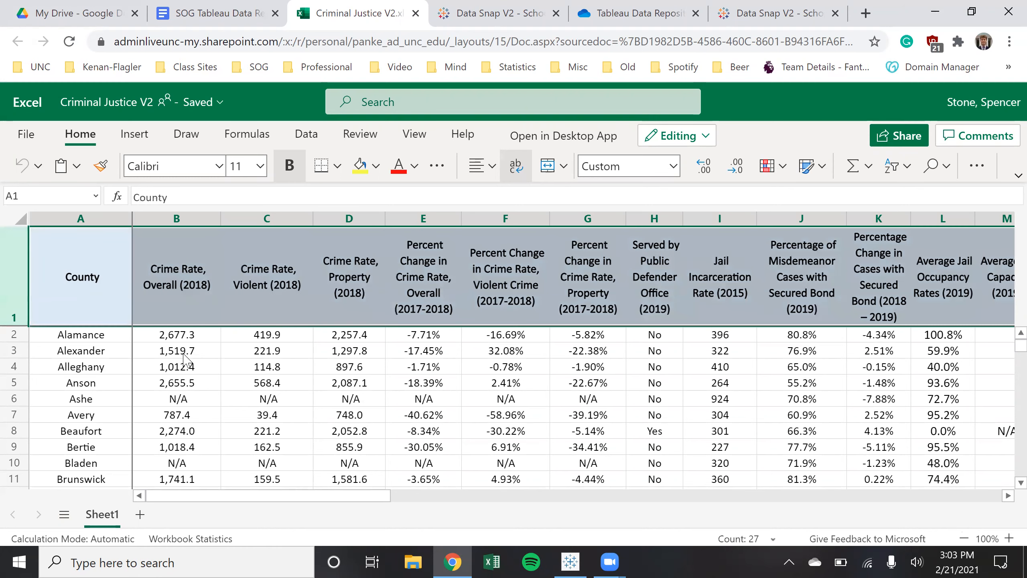
left_click(185, 352)
left_click(204, 220)
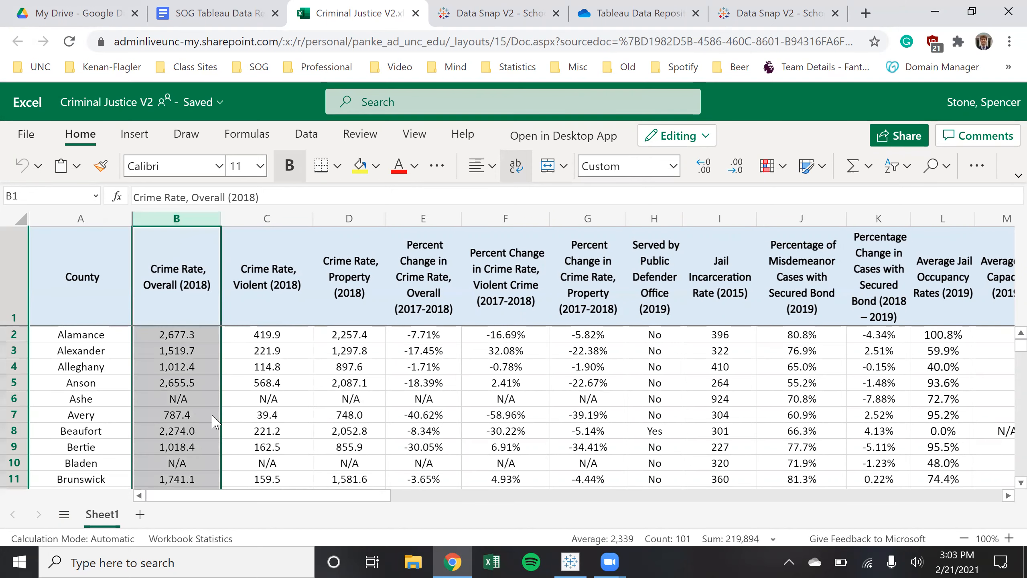
scroll(210, 427, "down", 3)
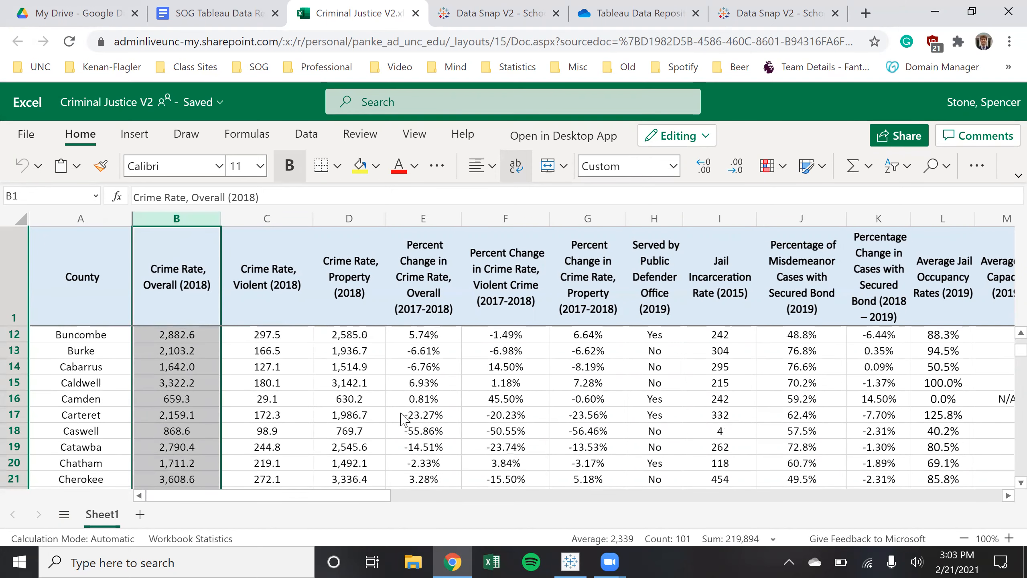
scroll(267, 350, "up", 3)
Check the County column, column B and the N/A in F6, then return to the guide
left_click(267, 335)
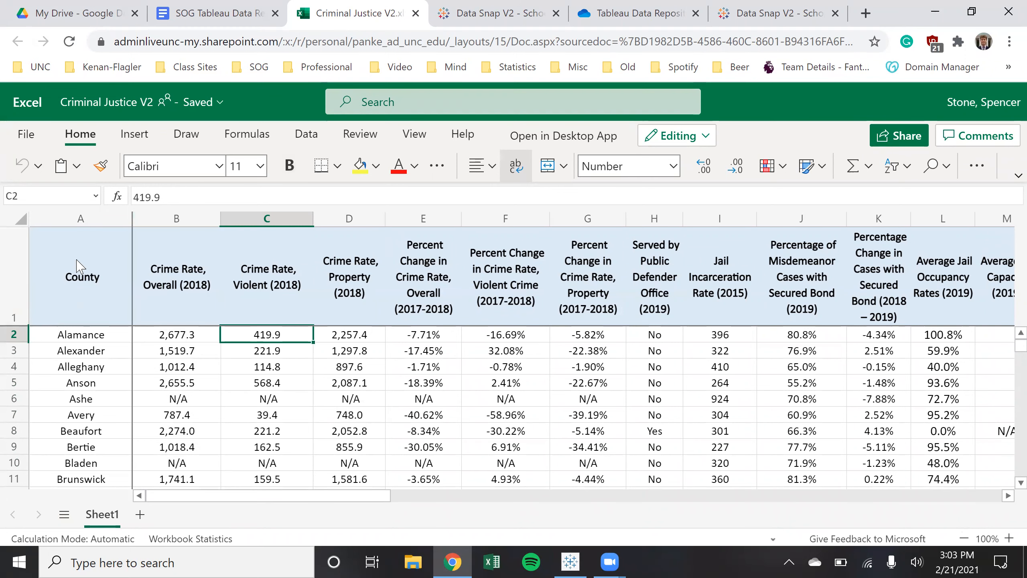
left_click(81, 219)
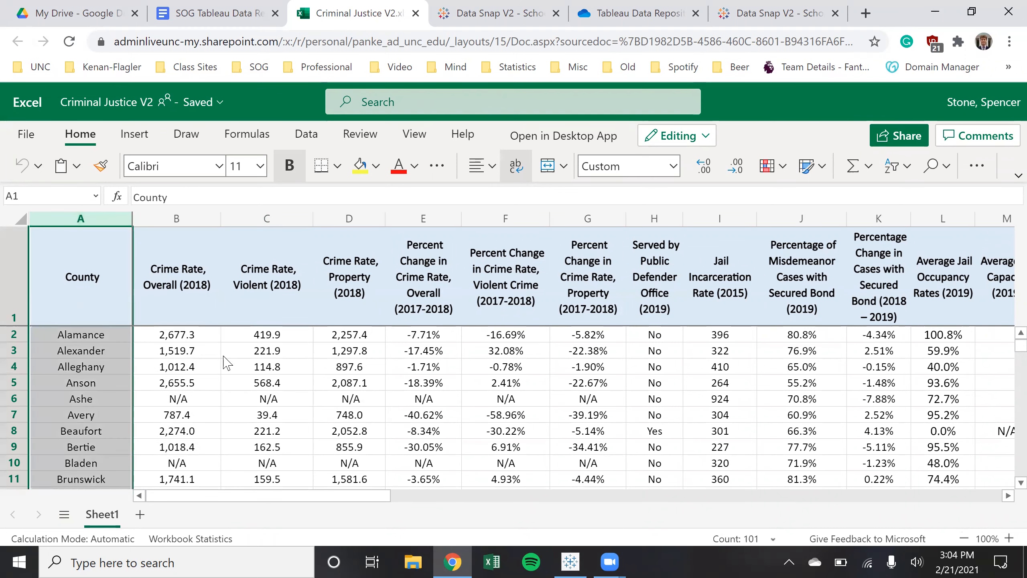
scroll(174, 397, "down", 8)
scroll(196, 365, "up", 8)
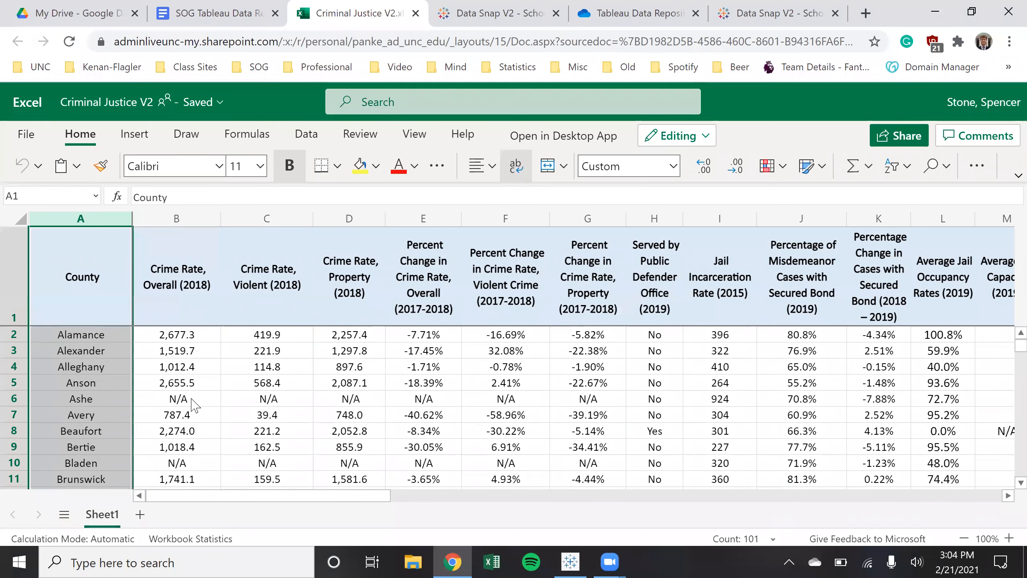
left_click(200, 339)
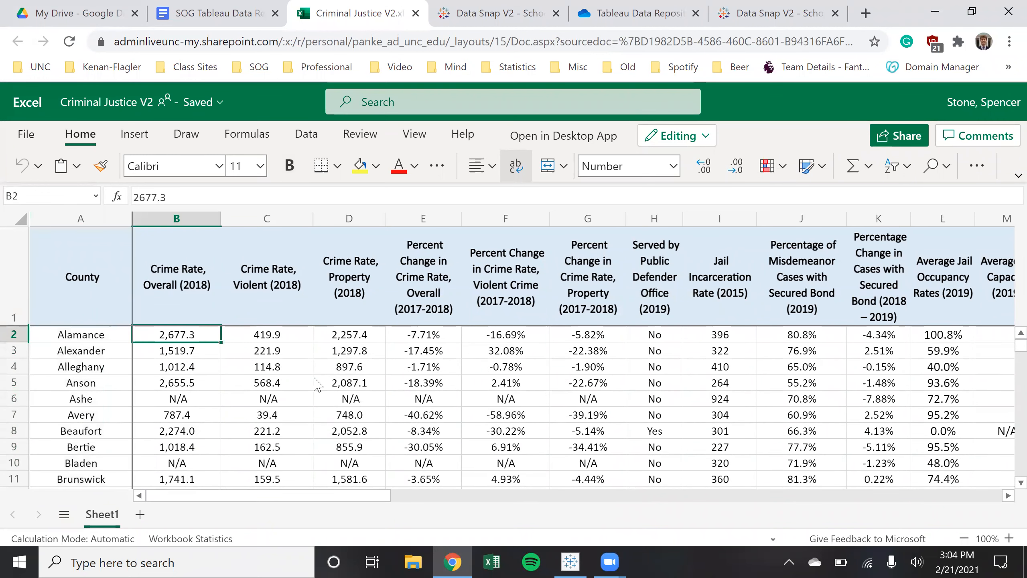
left_click(184, 217)
left_click(477, 403)
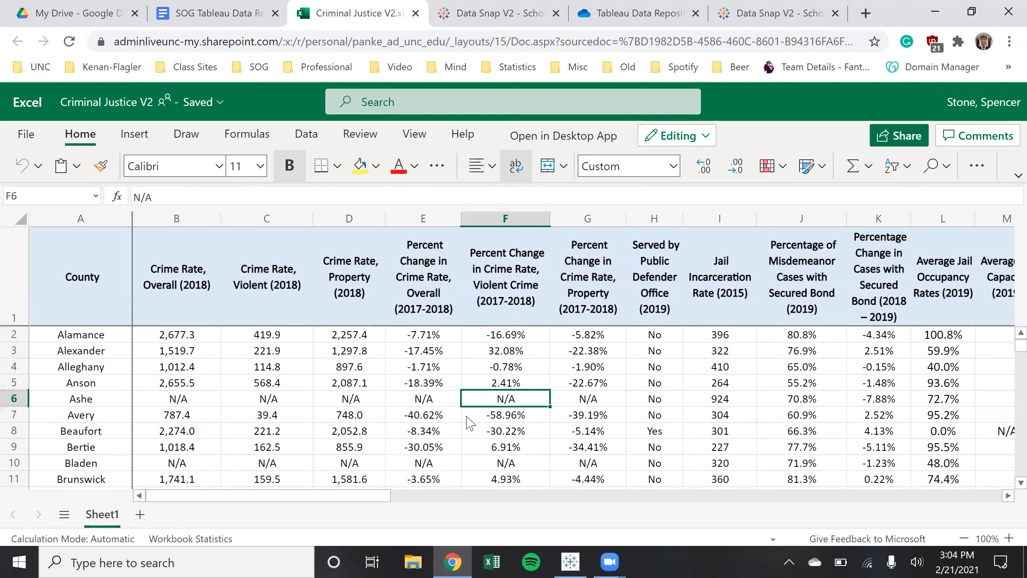
left_click(210, 13)
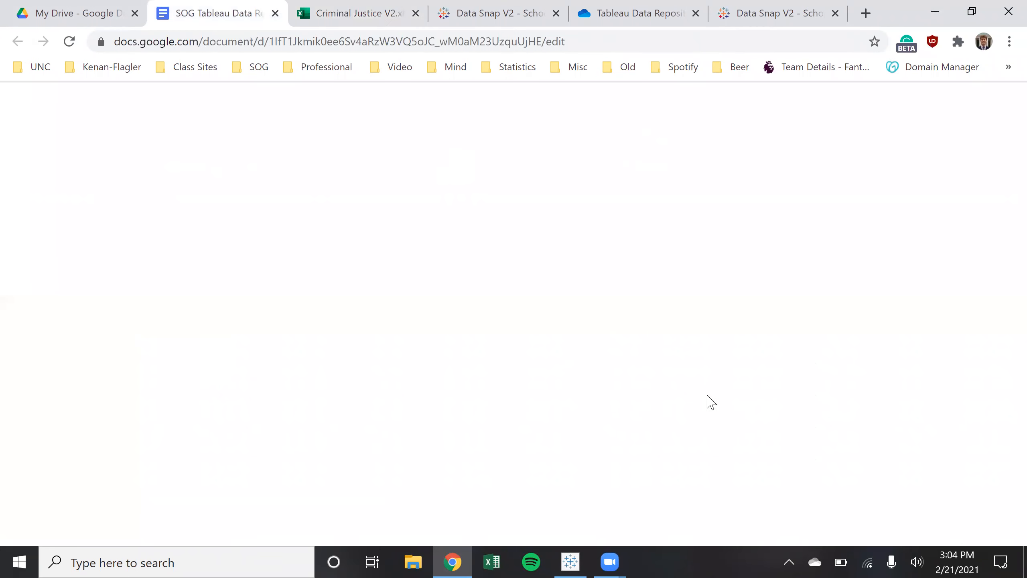
Scroll the guide and highlight the Secured Bond heading note and its bullet lines
scroll(521, 425, "down", 5)
left_click(632, 387)
scroll(634, 388, "down", 7)
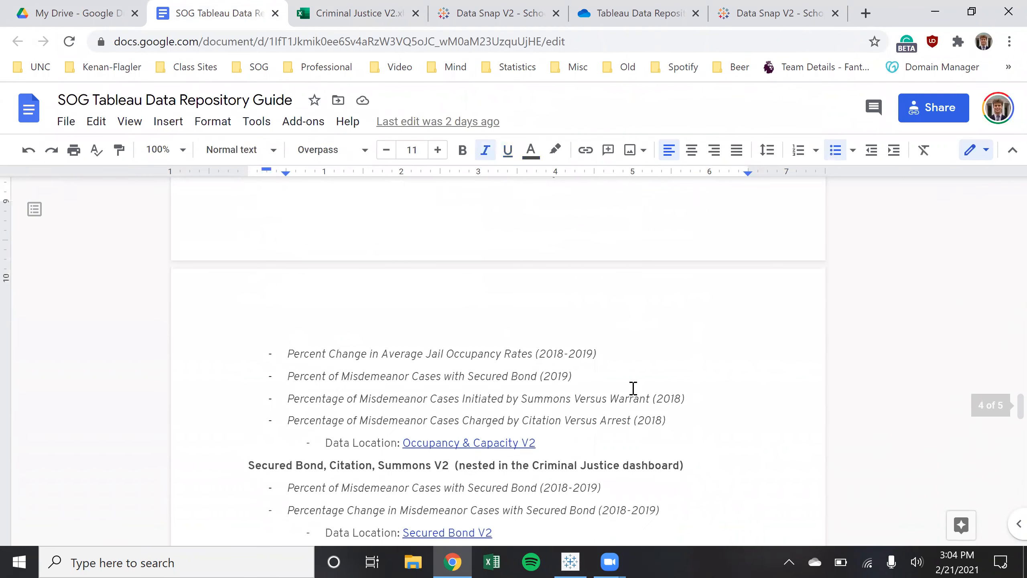
scroll(633, 388, "down", 2)
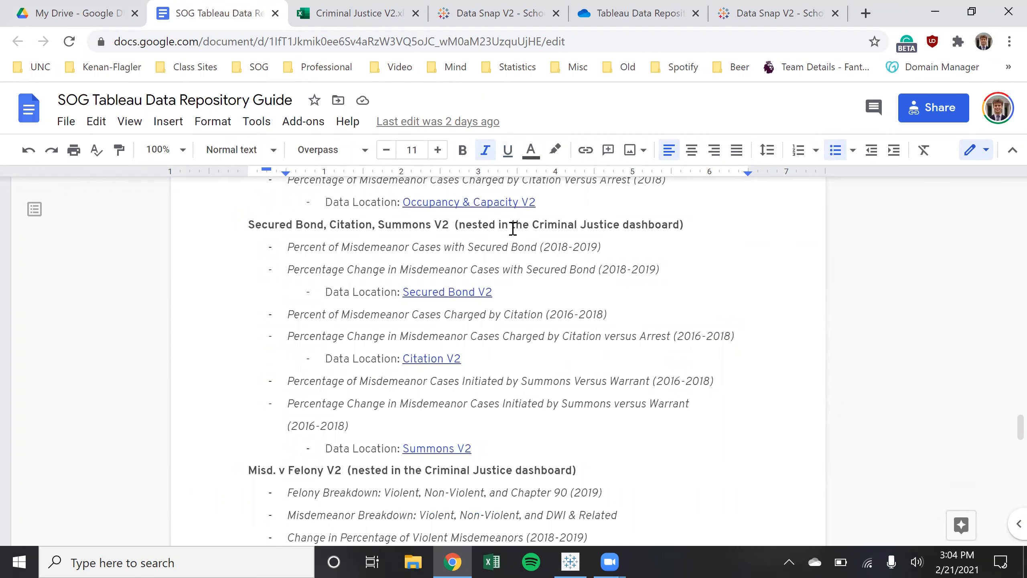
left_click_drag(684, 225, 453, 225)
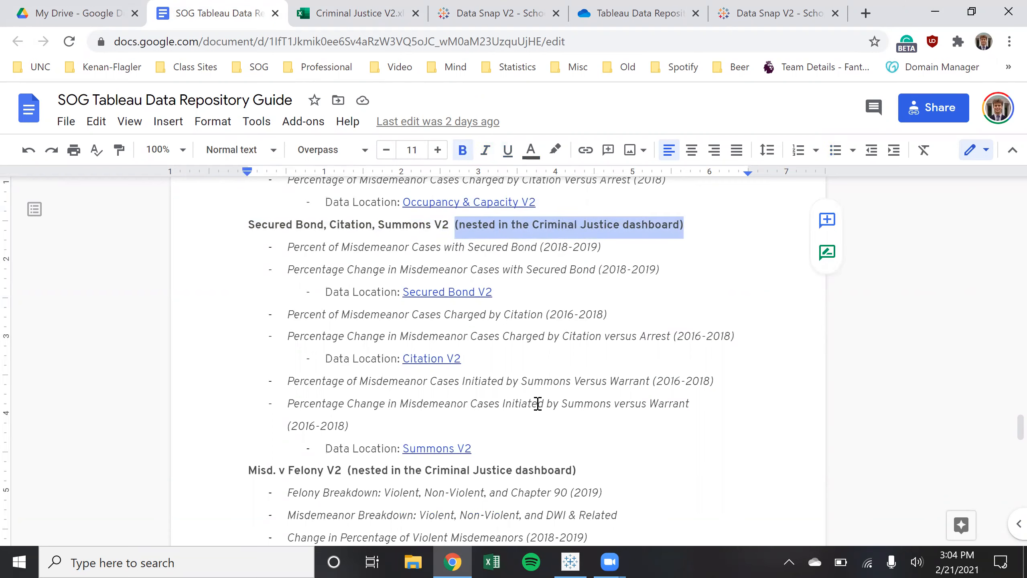
left_click(542, 427)
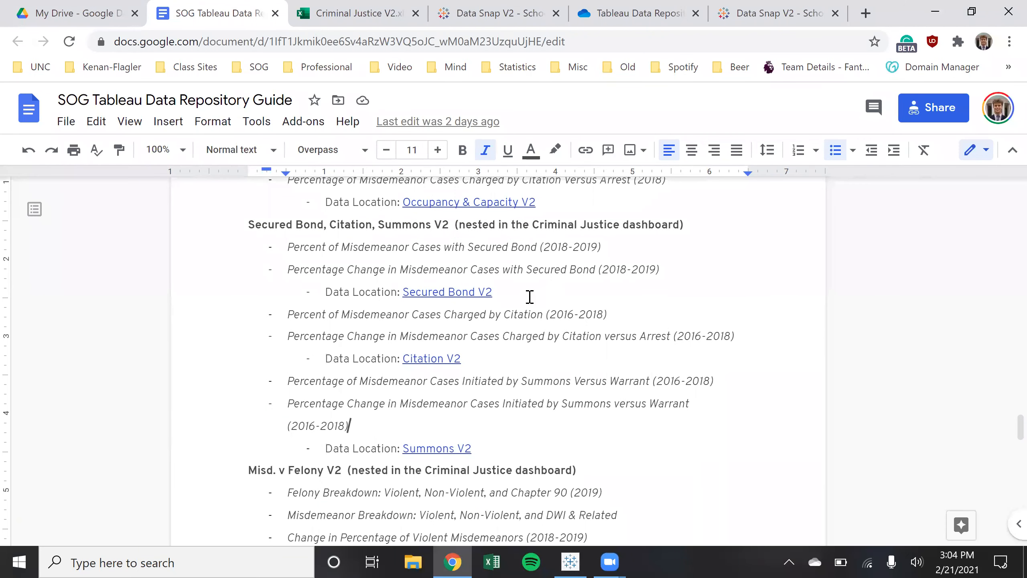
left_click_drag(492, 292, 285, 248)
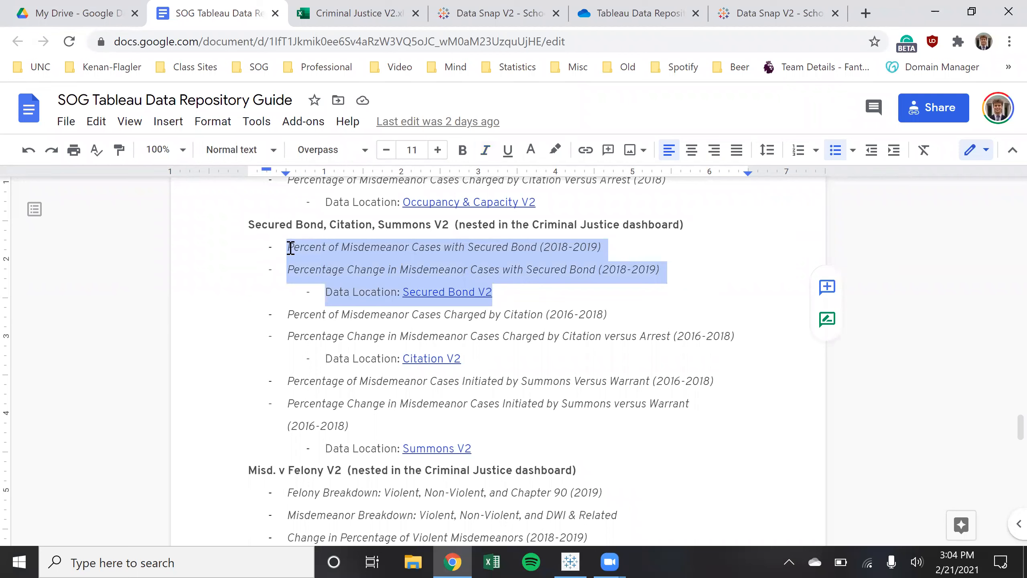
left_click(560, 292)
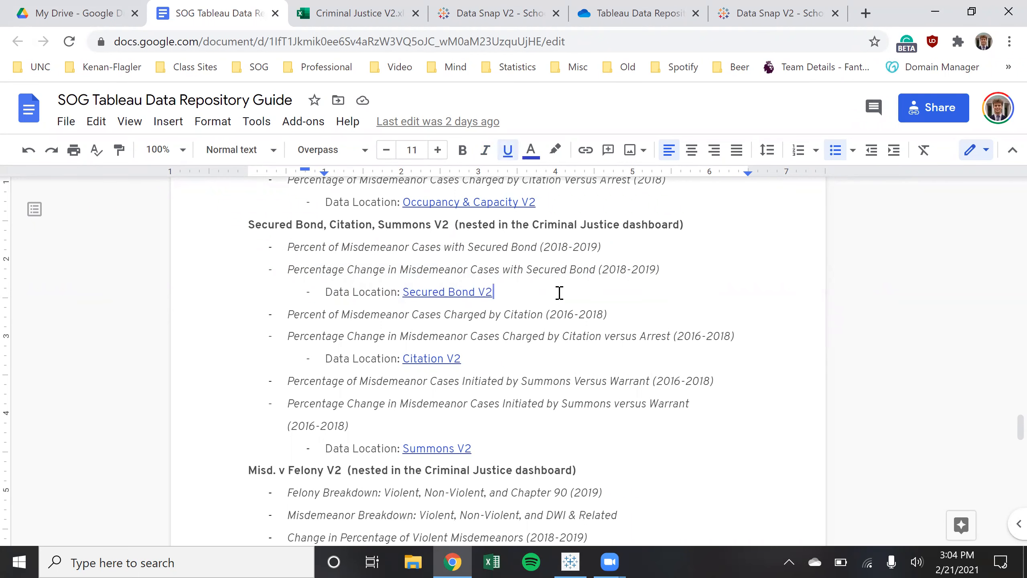
Check the Secured Bond V2 link and select the Secured Bond, Citation and Summons lines
left_click(457, 293)
left_click_drag(497, 291, 275, 247)
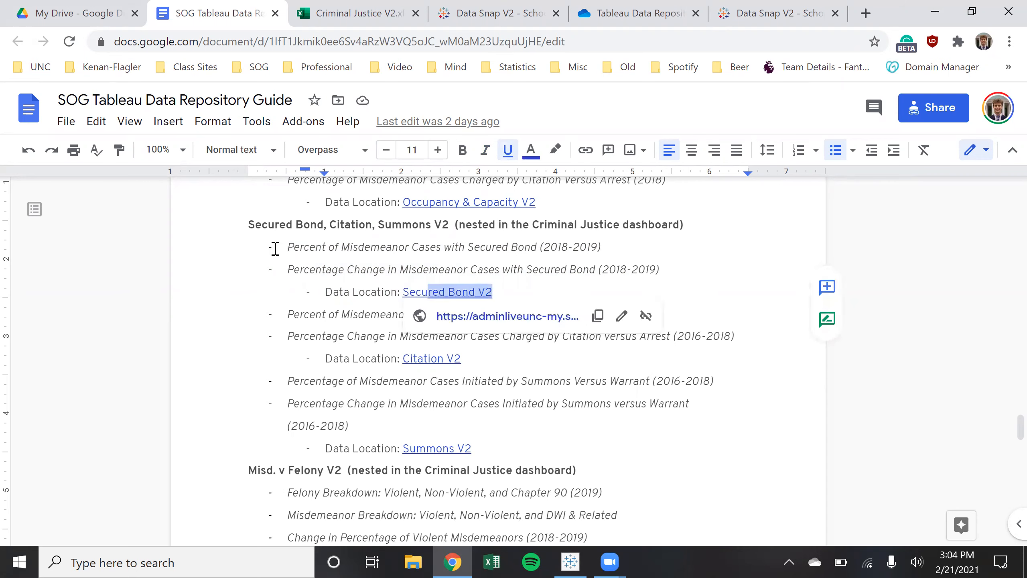
left_click_drag(463, 358, 288, 316)
left_click_drag(500, 456, 279, 380)
scroll(550, 435, "down", 15)
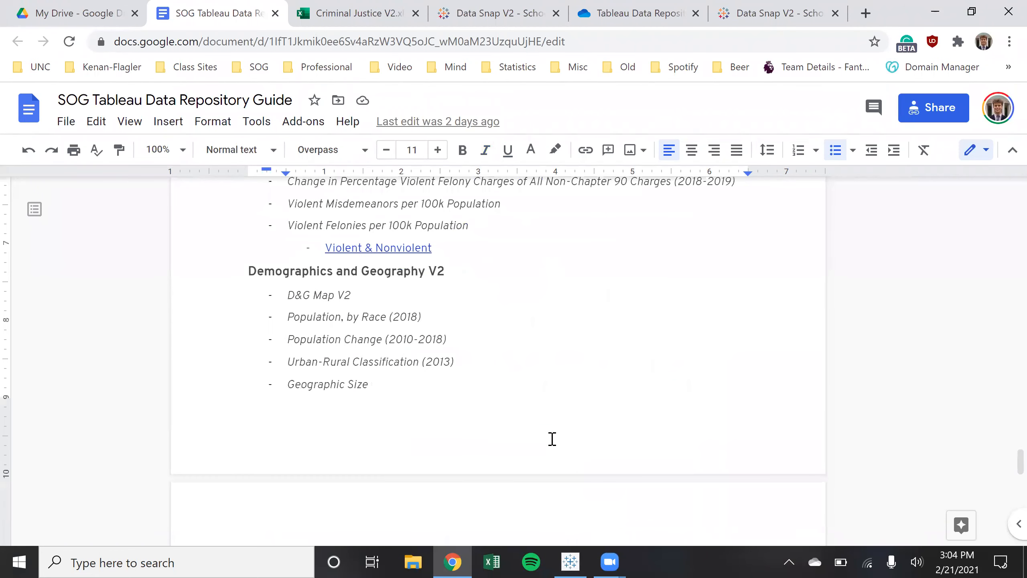
scroll(551, 421, "down", 5)
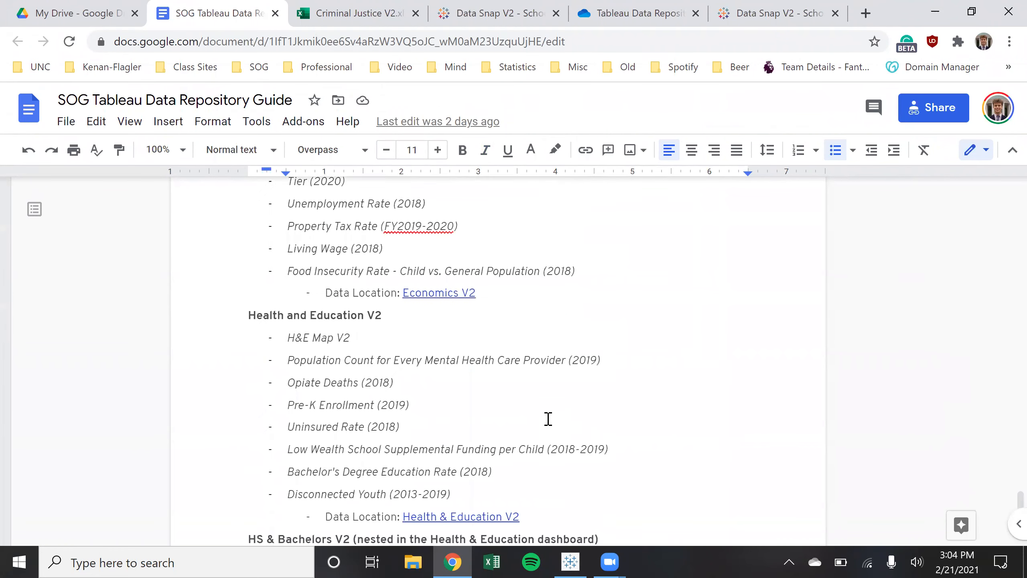
scroll(583, 392, "up", 20)
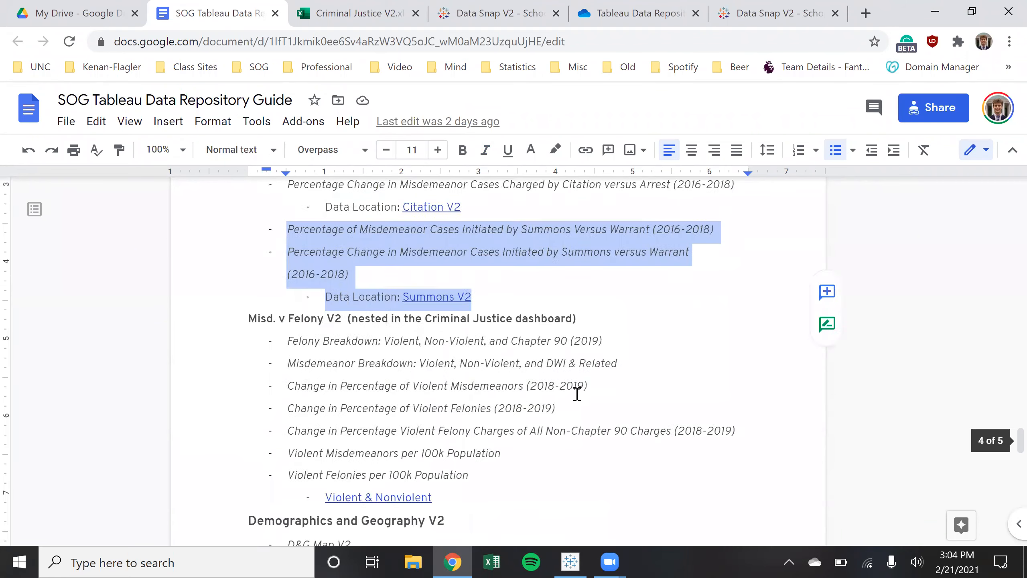
scroll(578, 402, "up", 10)
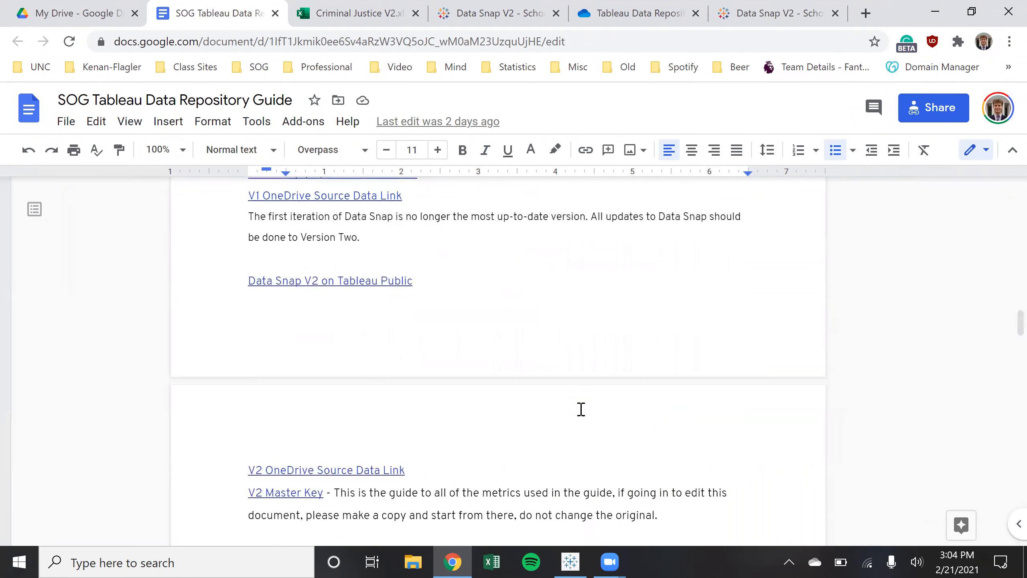
Show the V2 Master Key link's address from the Master Key paragraph
scroll(603, 435, "down", 2)
left_click(607, 432)
left_click(700, 431)
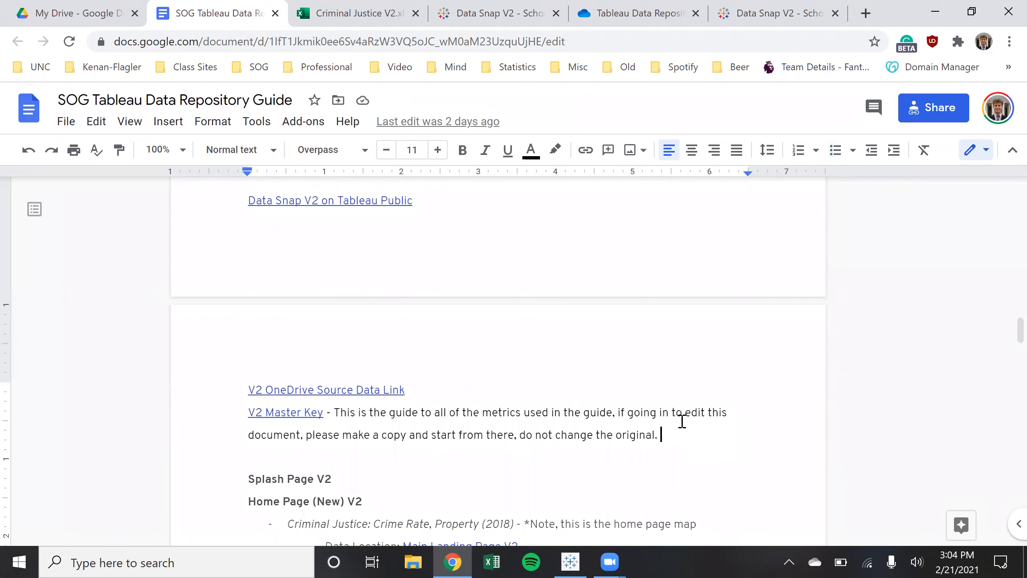
left_click(273, 411)
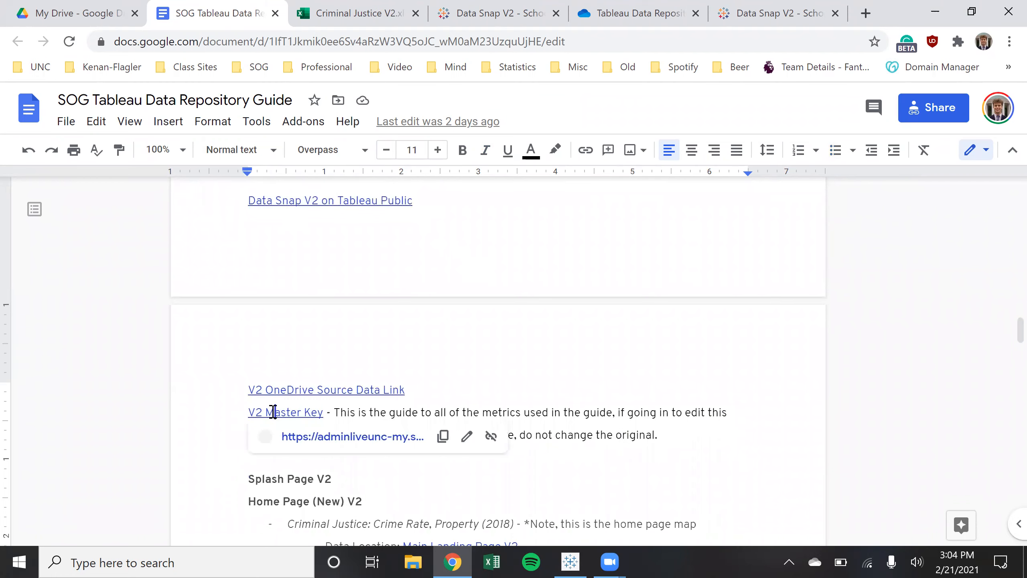
Open Master Key V2 in a new tab and dismiss the unsupported features notice
left_click(315, 436)
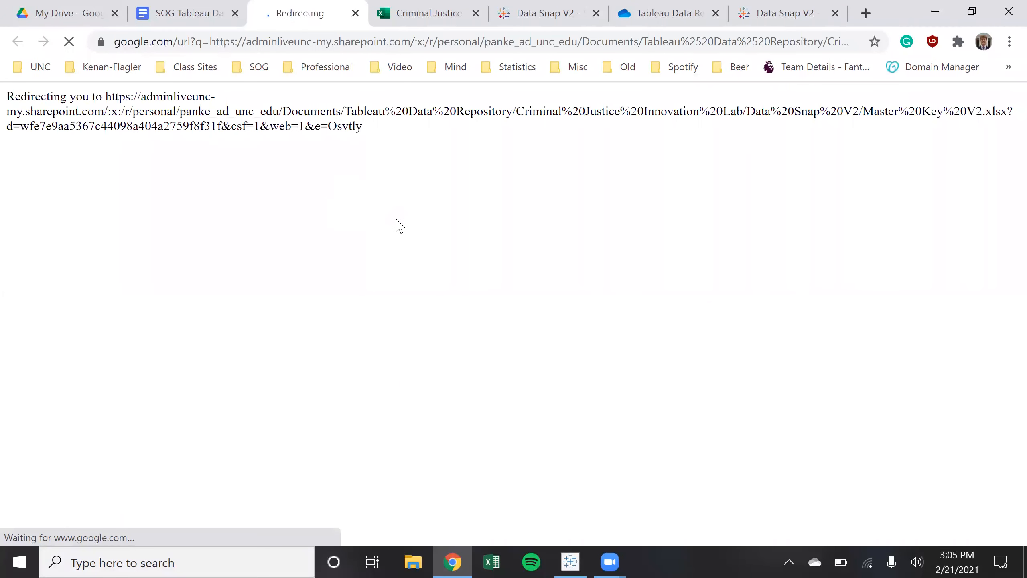
left_click(177, 5)
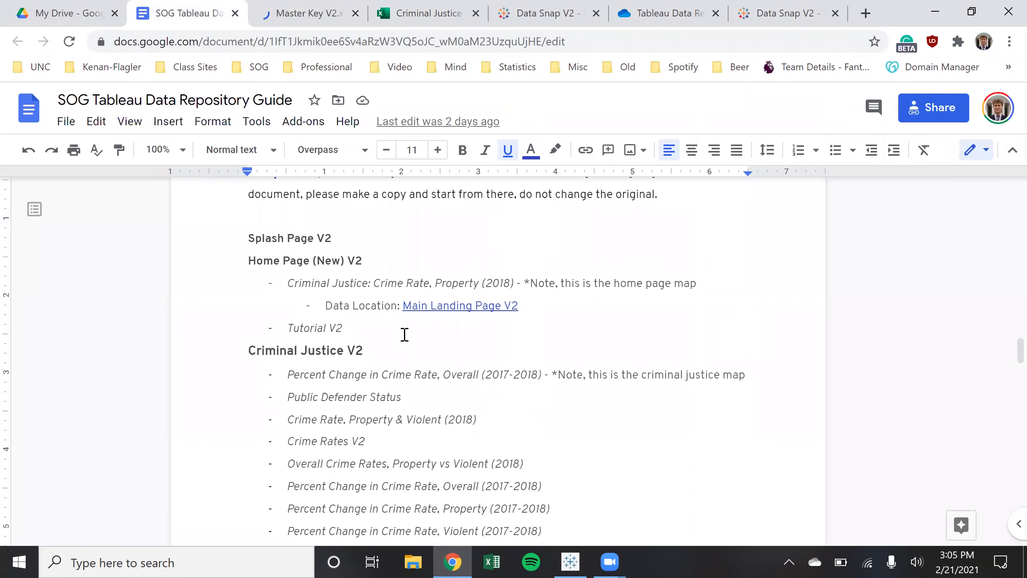
scroll(473, 390, "down", 4)
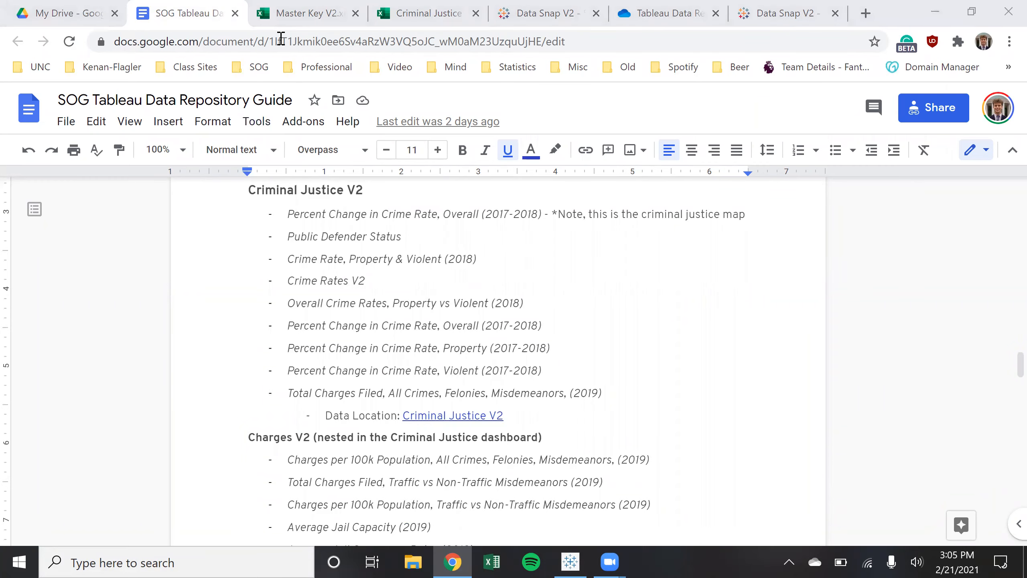
key("ctrl+Tab")
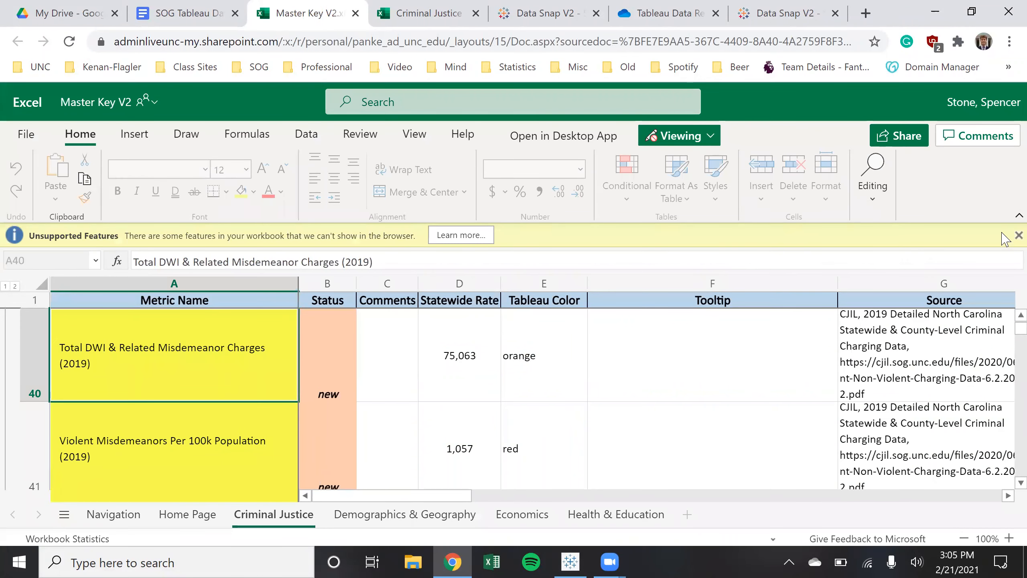
left_click(1018, 236)
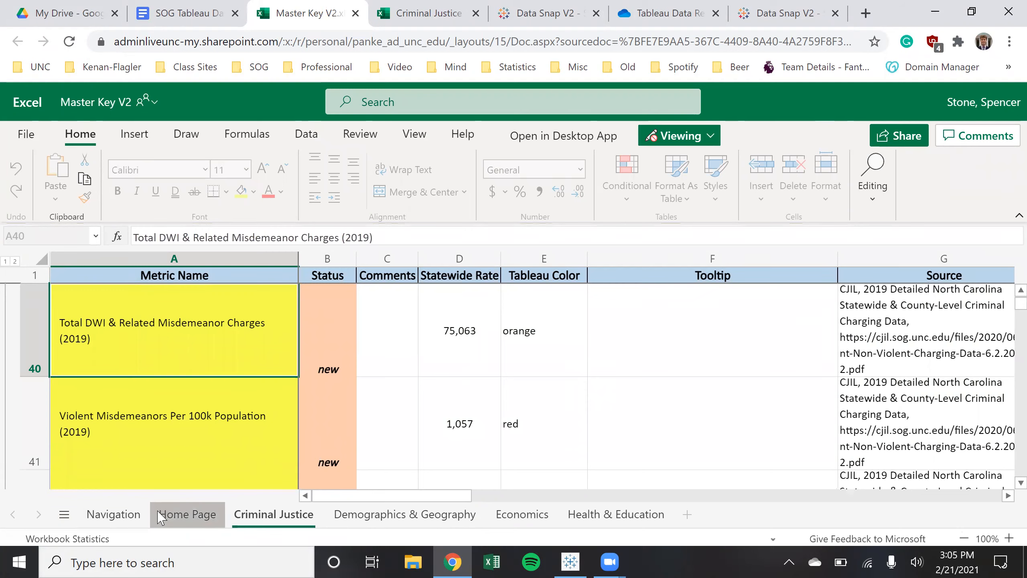
Review the Navigation and Home Page sheets, collapsing the Criminal Justice row group
left_click(160, 517)
left_click(131, 516)
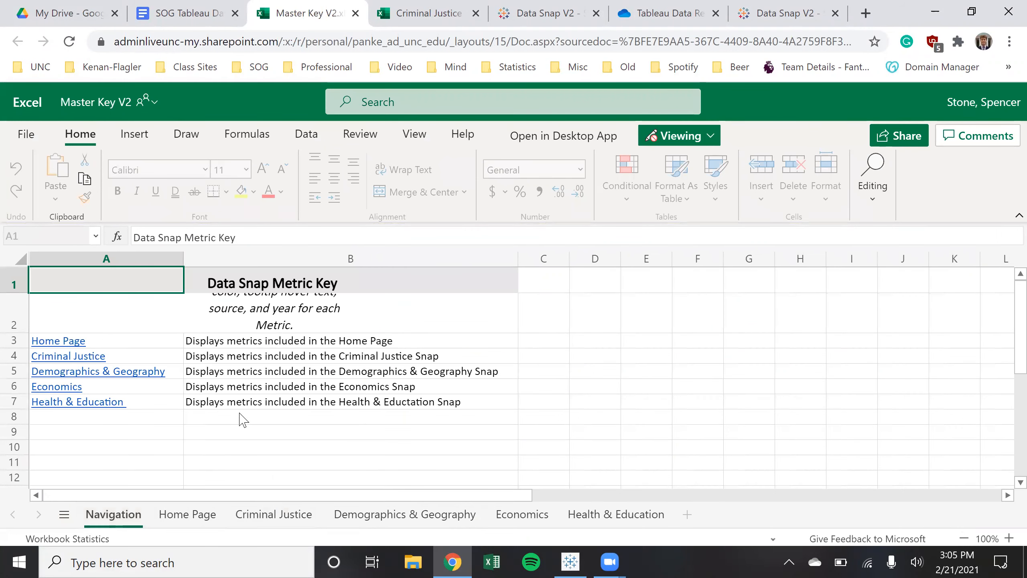
left_click(492, 421)
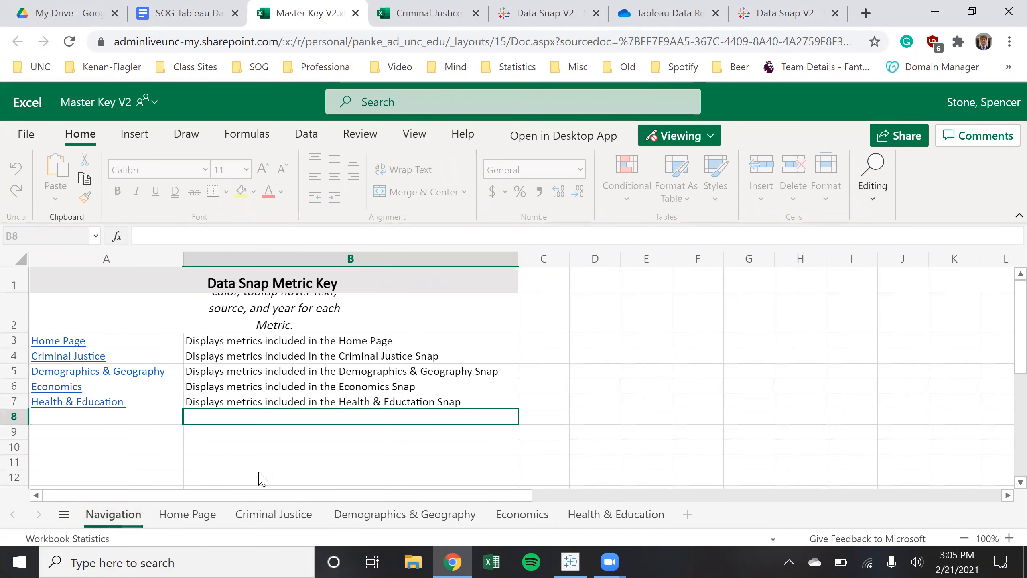
left_click(188, 518)
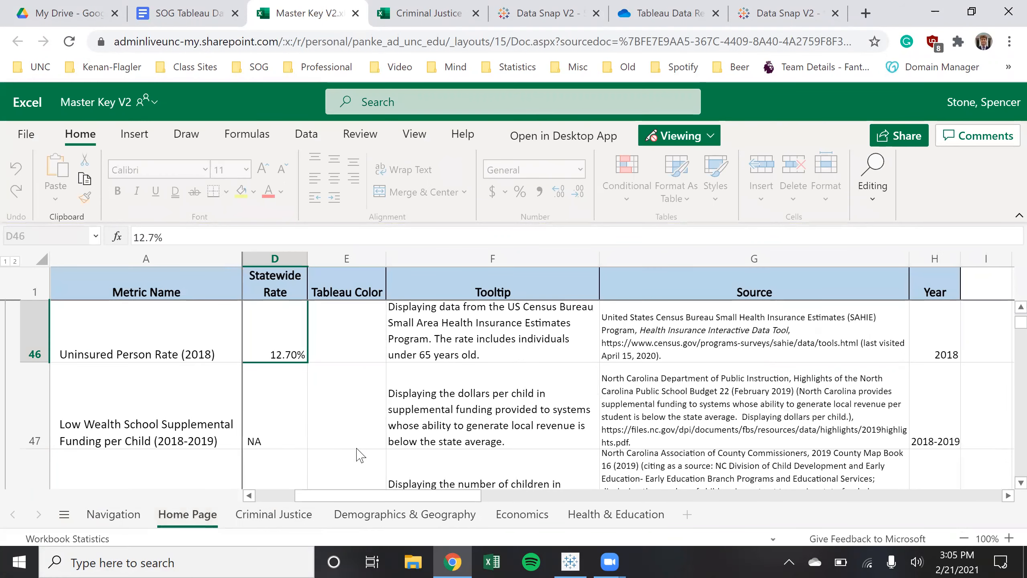
scroll(356, 447, "down", 5)
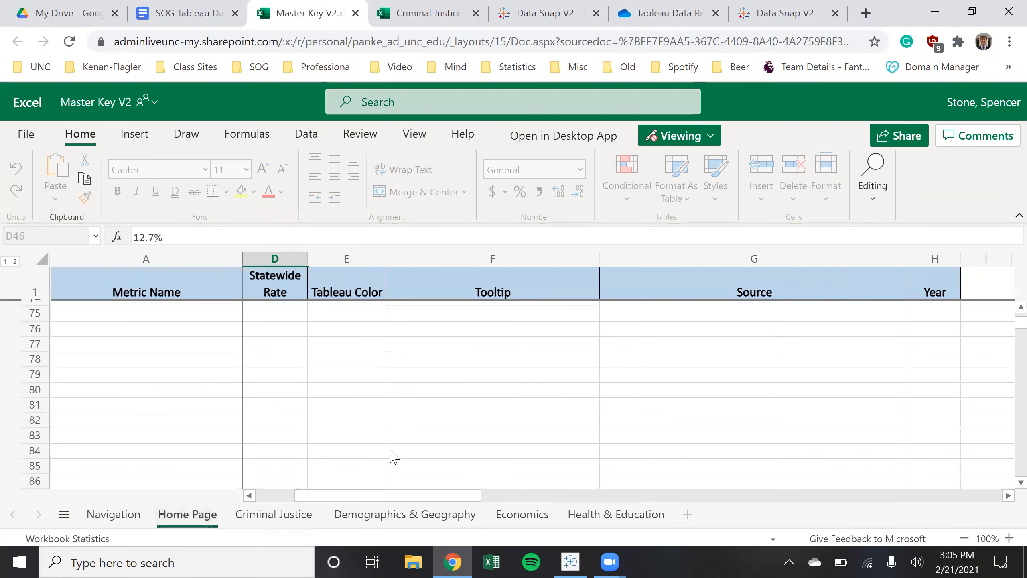
scroll(394, 457, "up", 4)
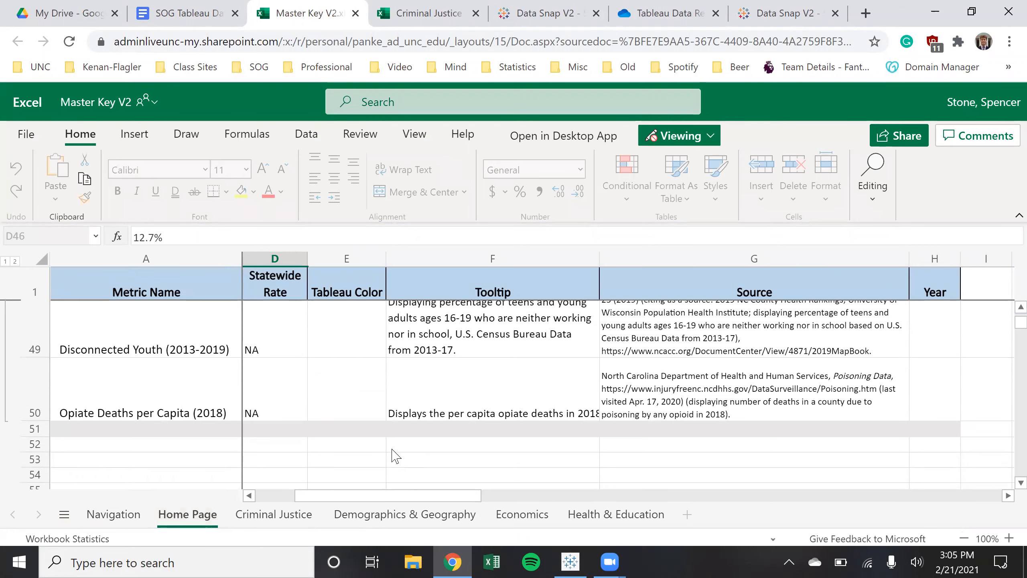
scroll(394, 456, "up", 10)
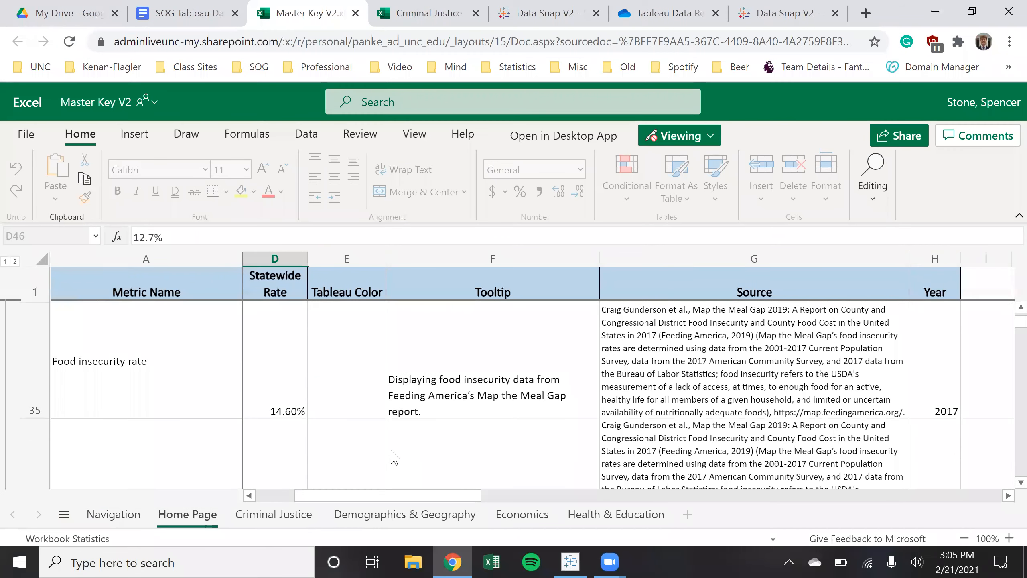
scroll(393, 457, "up", 5)
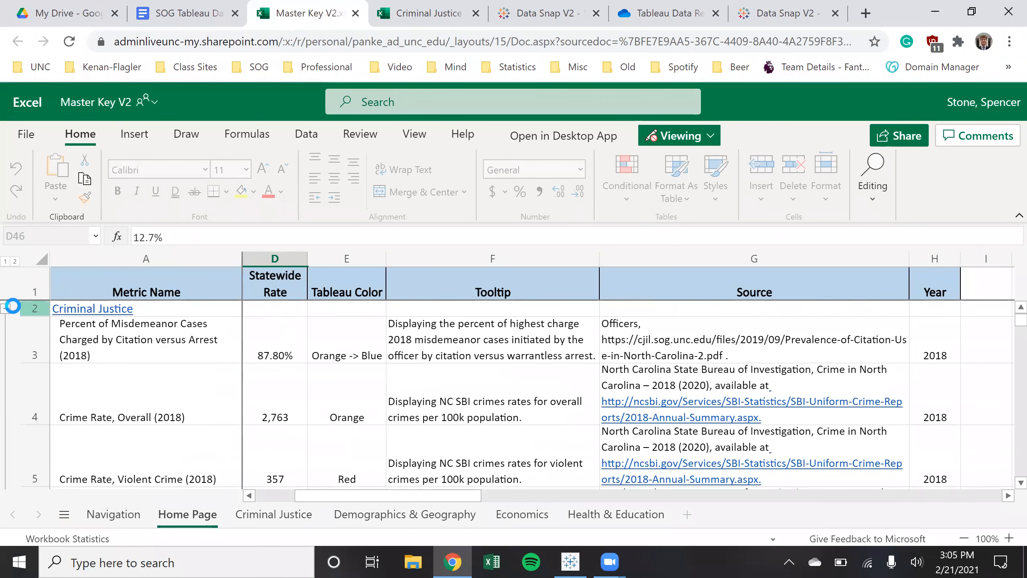
left_click(5, 308)
Browse the Criminal Justice, Demographics & Geography, Economics and Health & Education sheets
left_click(274, 514)
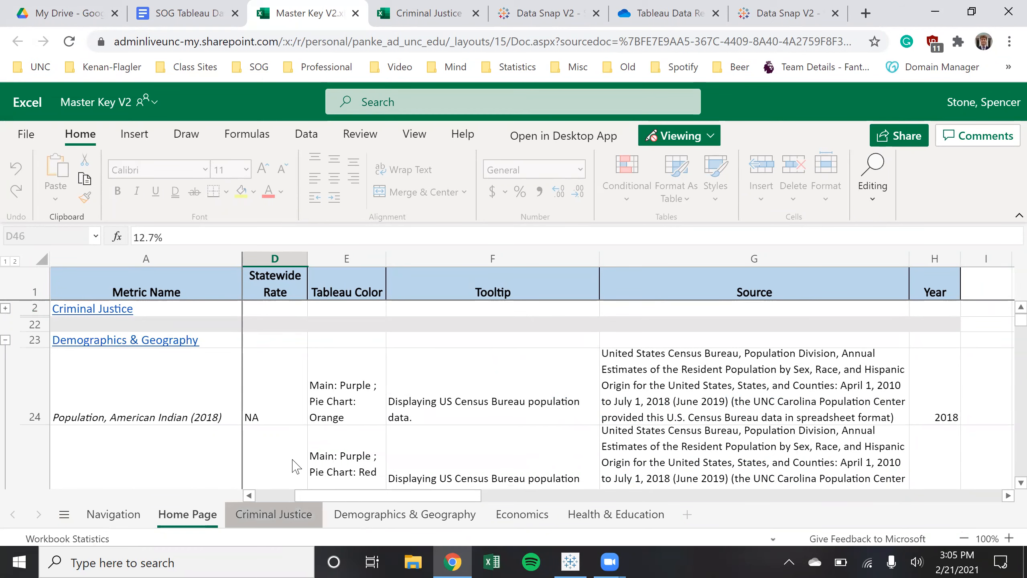
scroll(279, 437, "up", 8)
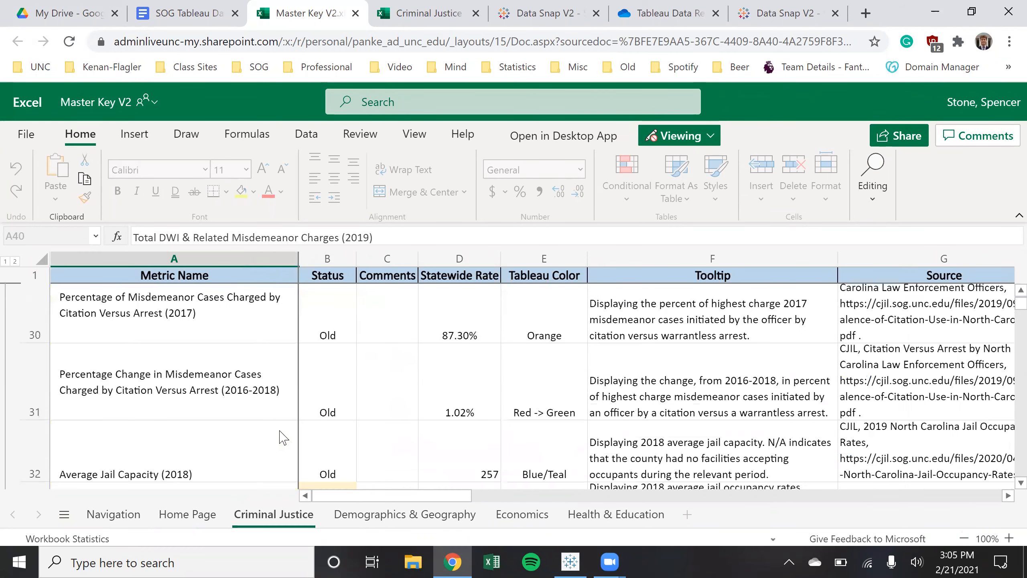
scroll(284, 437, "down", 8)
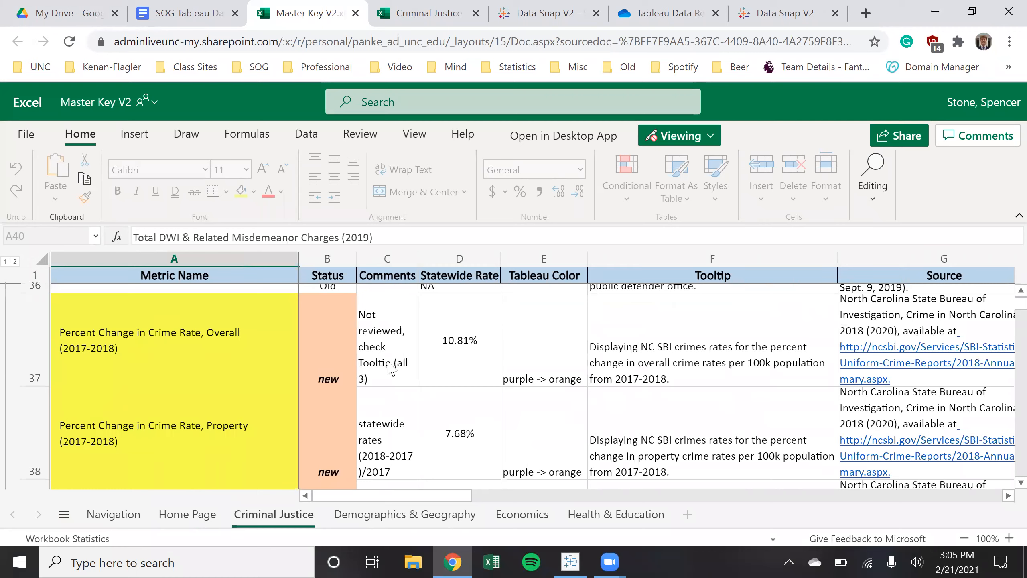
scroll(501, 391, "down", 10)
scroll(493, 401, "up", 8)
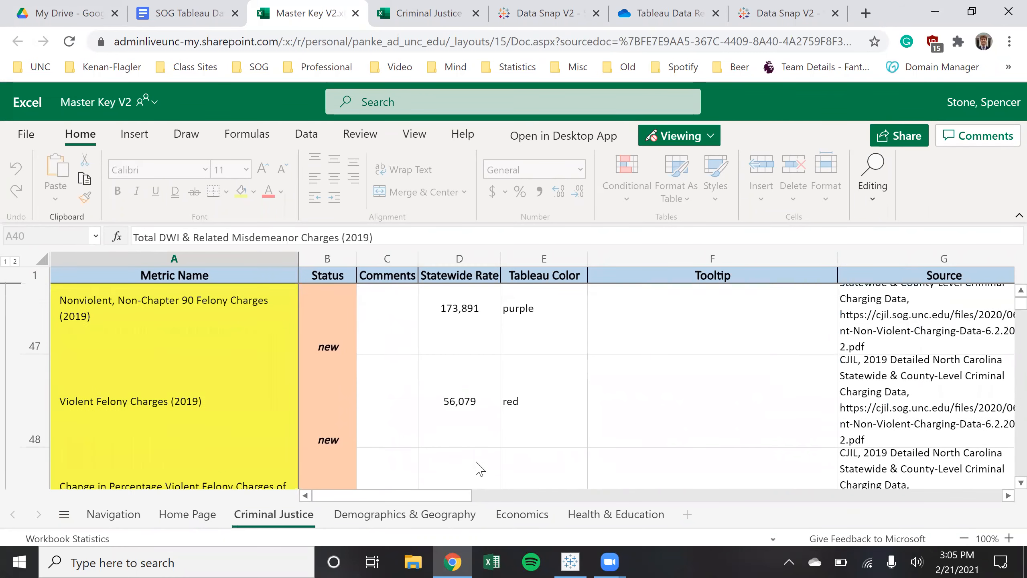
left_click(461, 508)
left_click(526, 513)
left_click(647, 520)
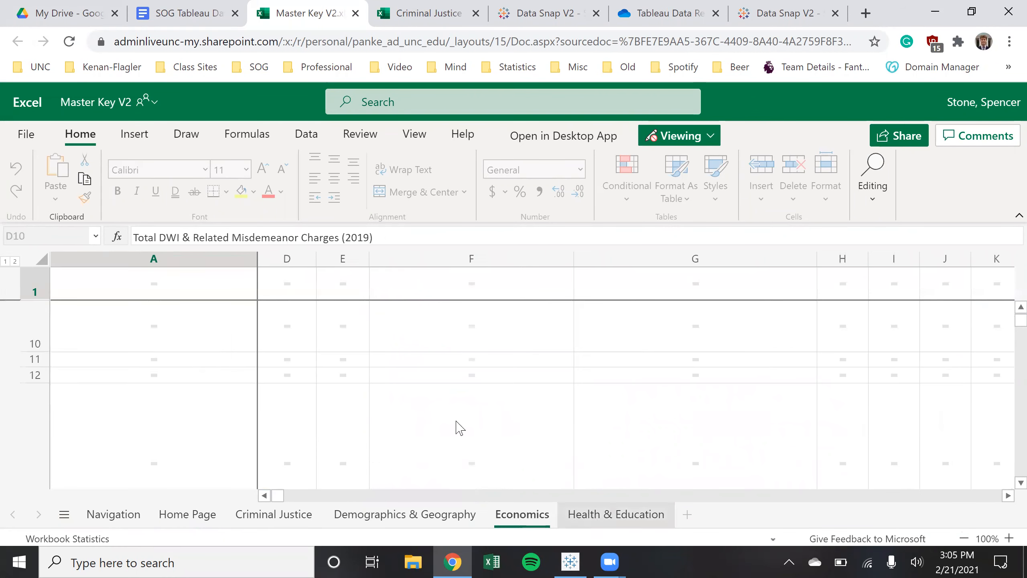
Return the workbook to its Navigation sheet and end back on the repository guide
left_click(212, 6)
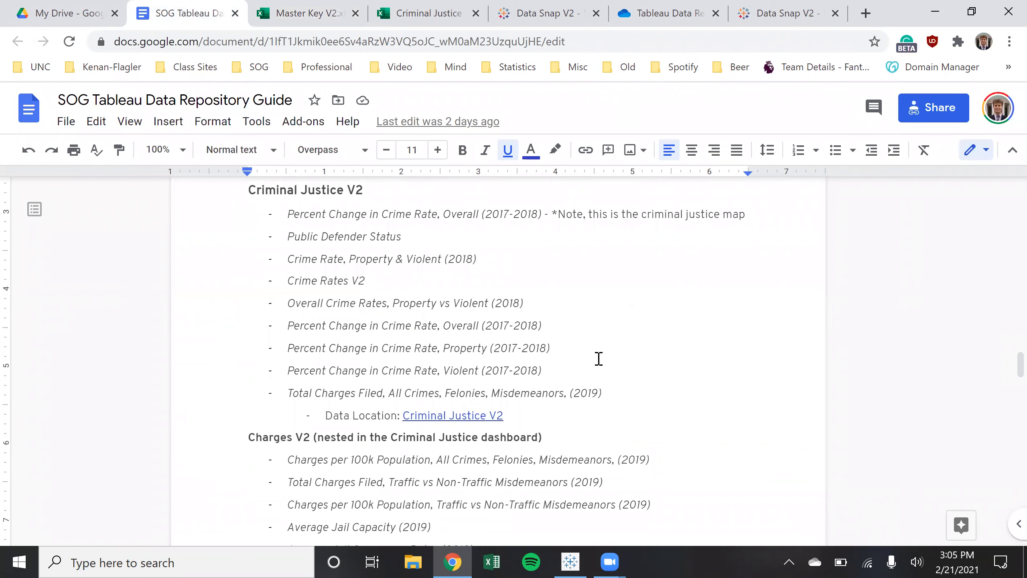
scroll(600, 358, "up", 6)
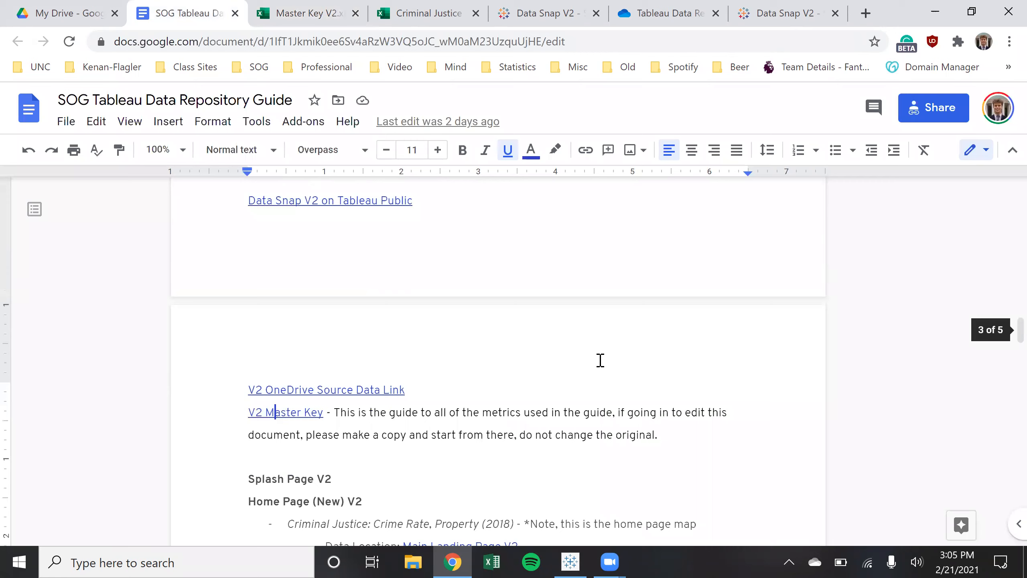
left_click(319, 13)
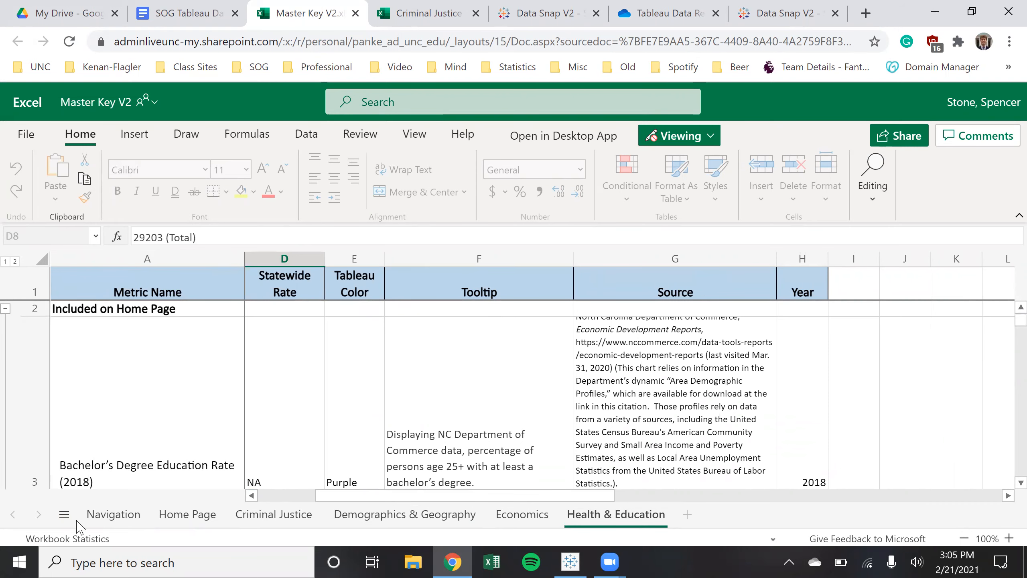
left_click(101, 515)
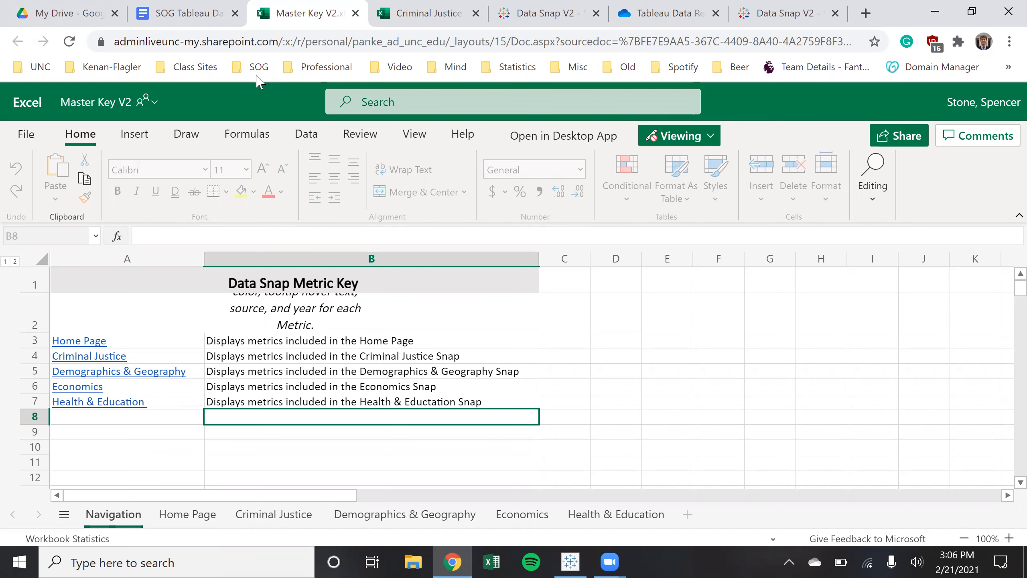
key("ctrl+shift+Tab")
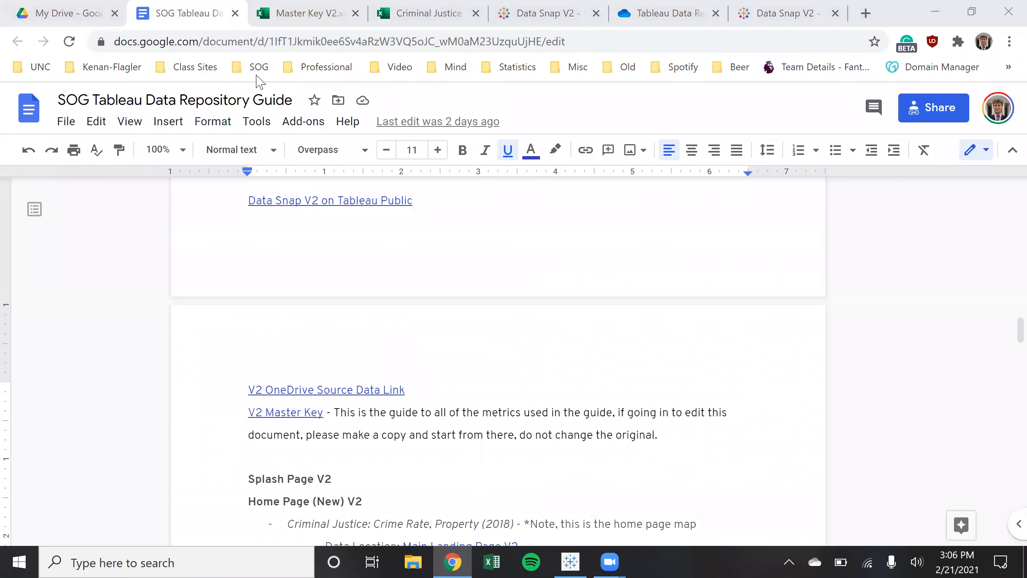
key("ctrl+Tab")
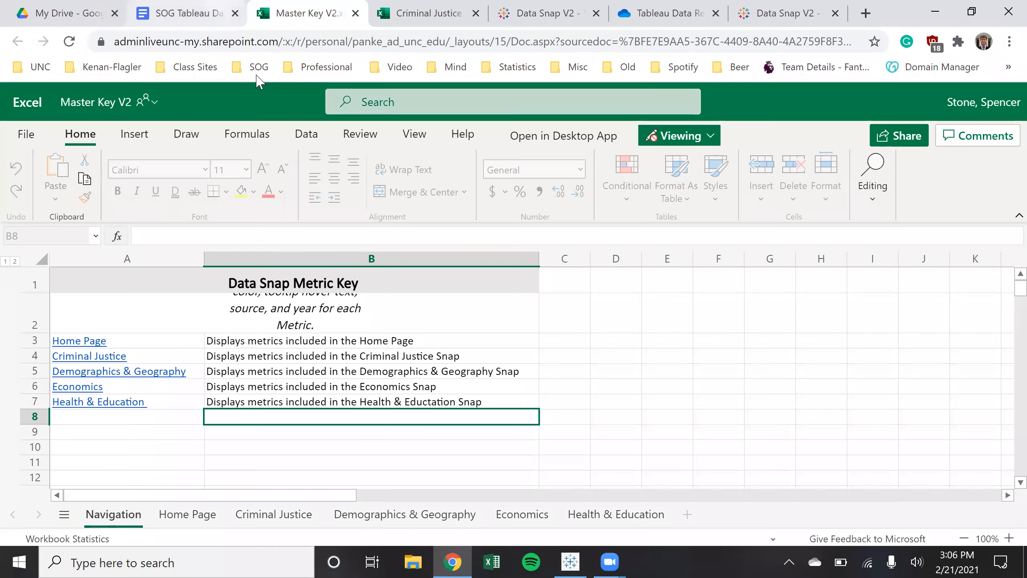
key("ctrl+shift+Tab")
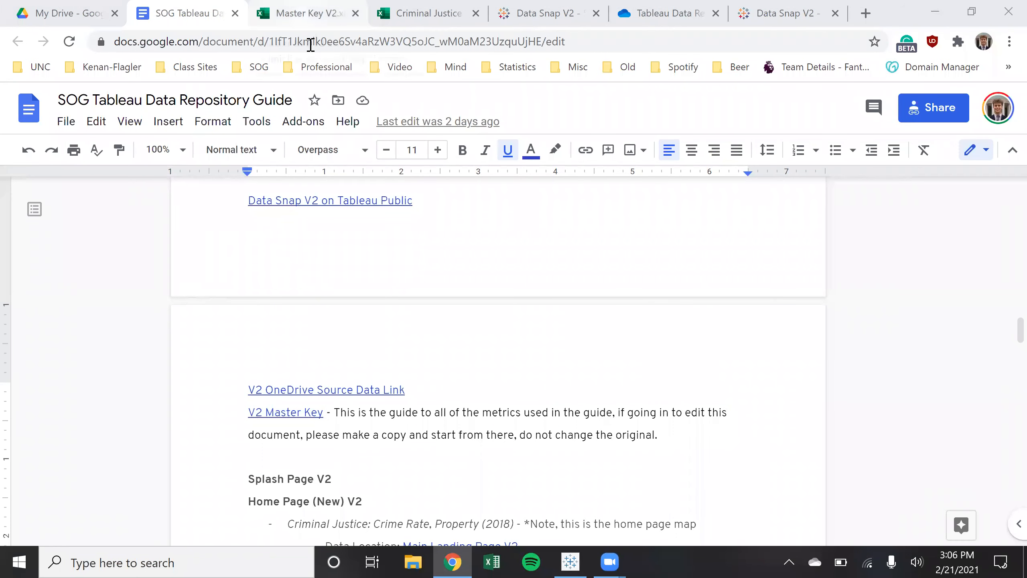
left_click(570, 560)
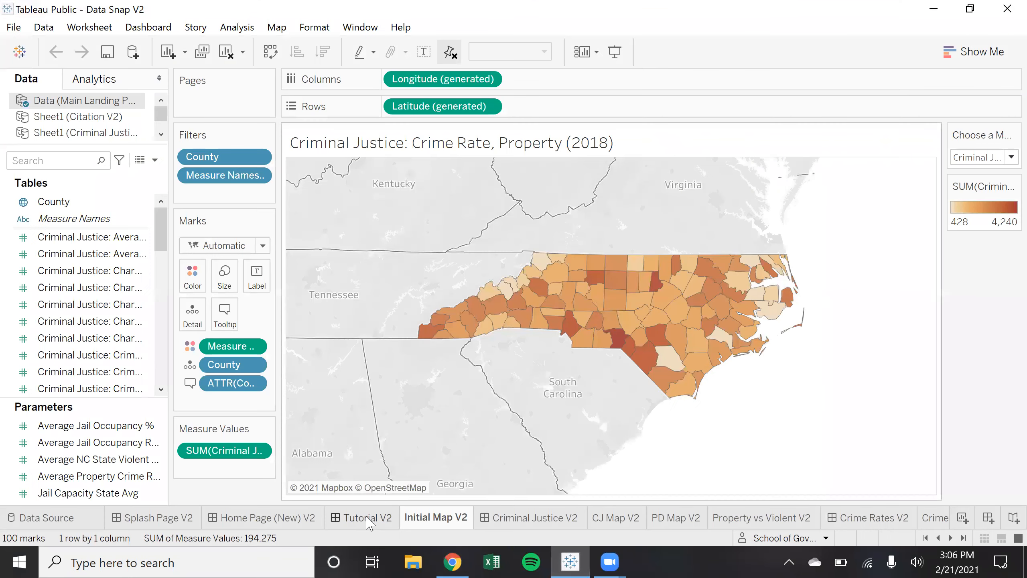
left_click(125, 522)
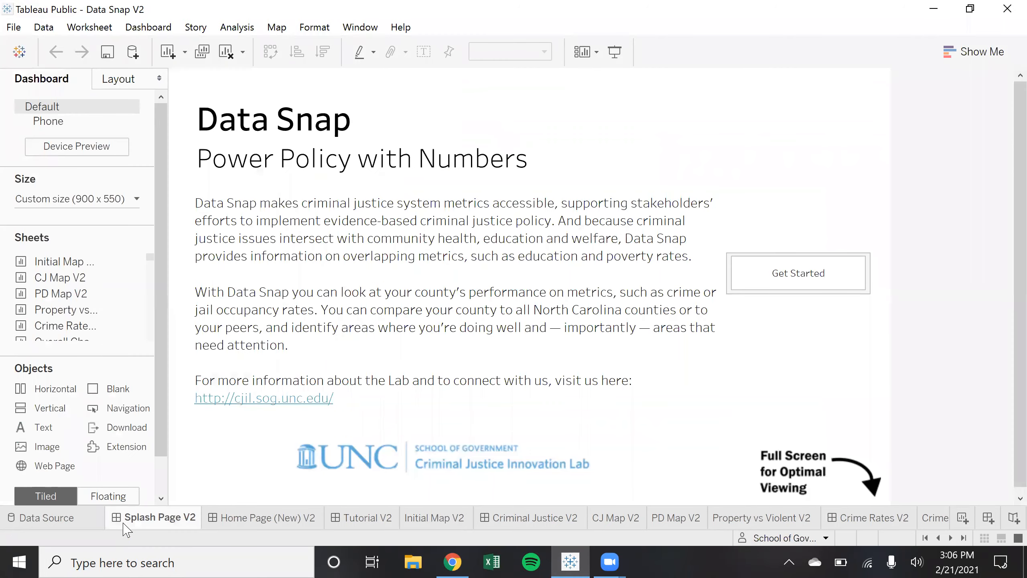
left_click(427, 523)
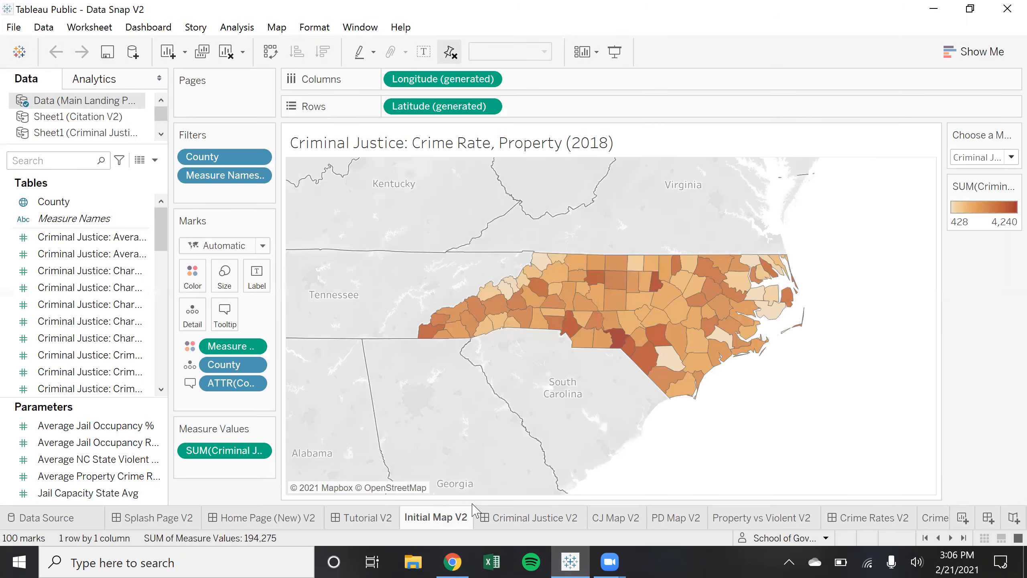
left_click_drag(943, 282, 928, 299)
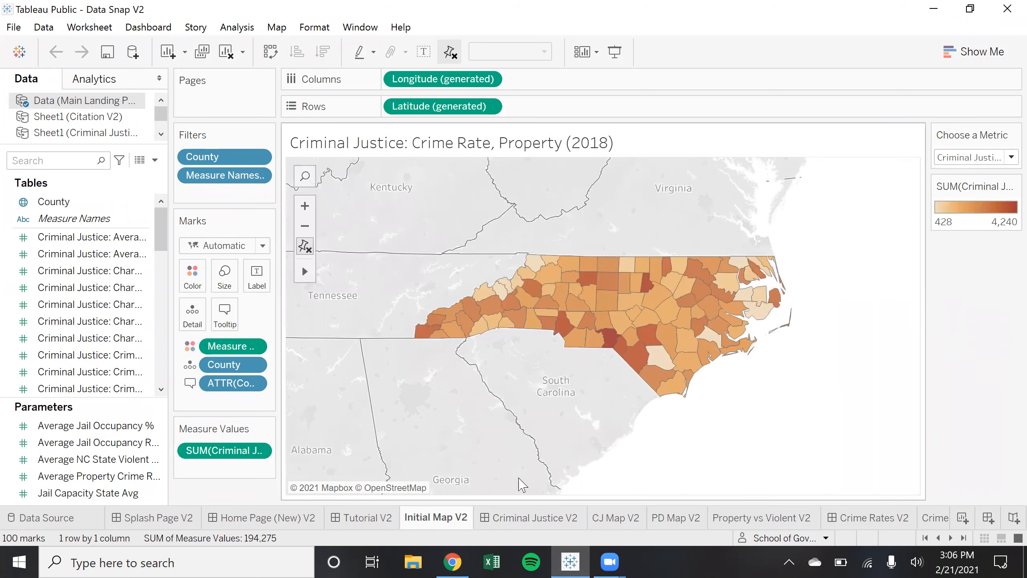
left_click(279, 519)
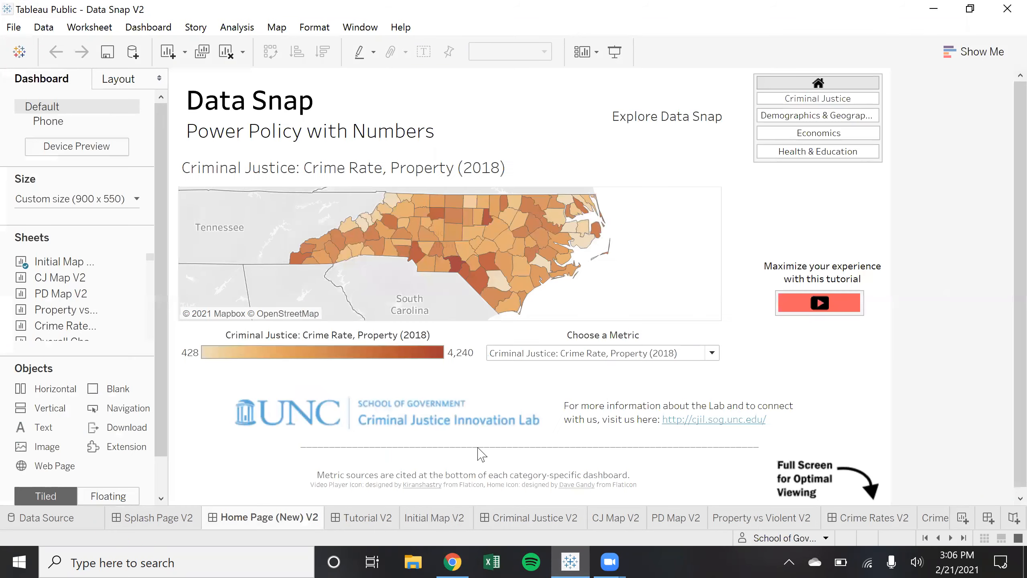
left_click(711, 353)
scroll(699, 272, "down", 6)
scroll(699, 269, "up", 6)
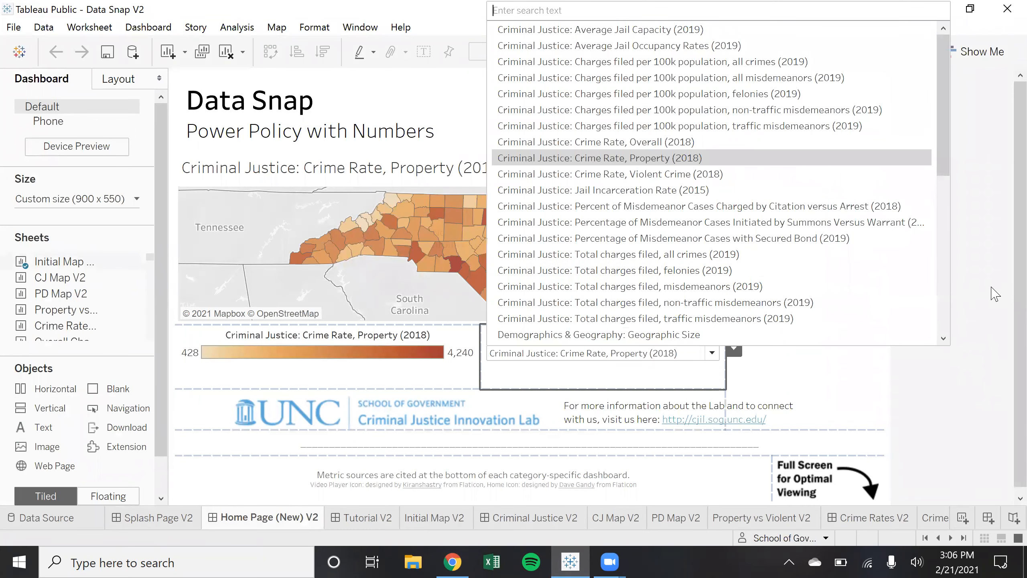
left_click(974, 300)
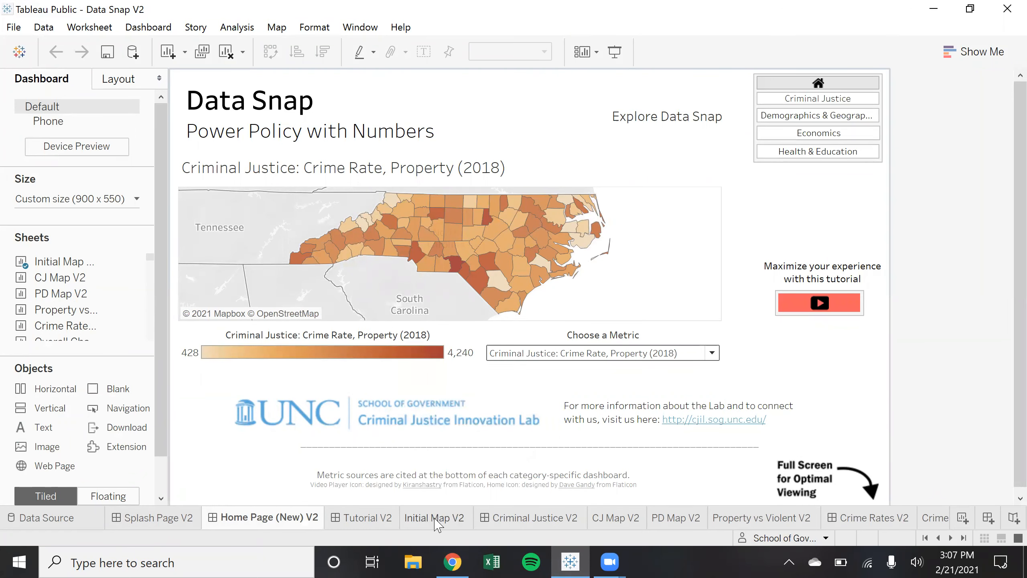
left_click(435, 518)
left_click(452, 560)
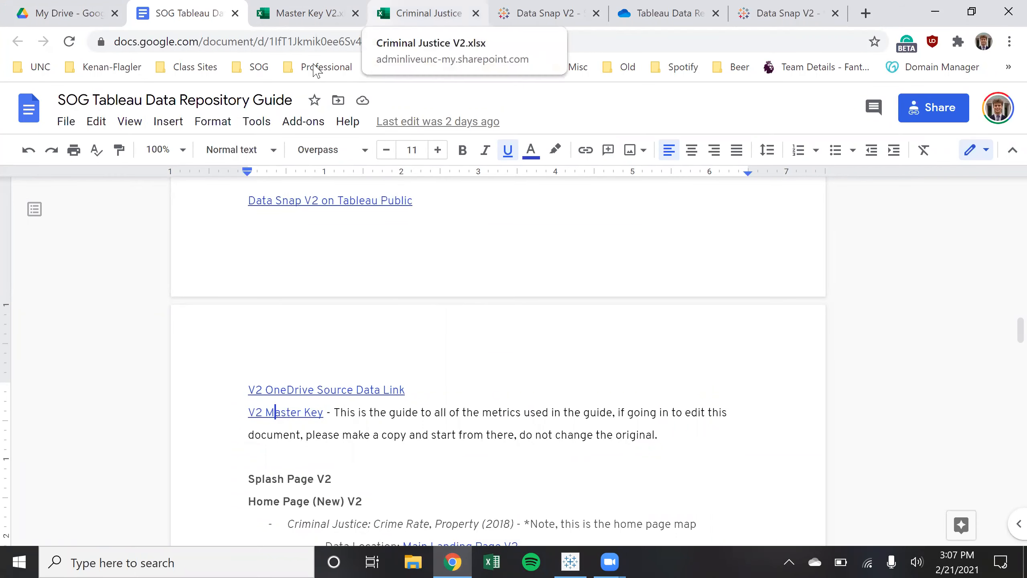
Find the Home Page (New) V2 entry and open its Main Landing Page V2 link in a new tab
scroll(507, 462, "up", 5)
scroll(508, 463, "down", 3)
scroll(509, 468, "down", 2)
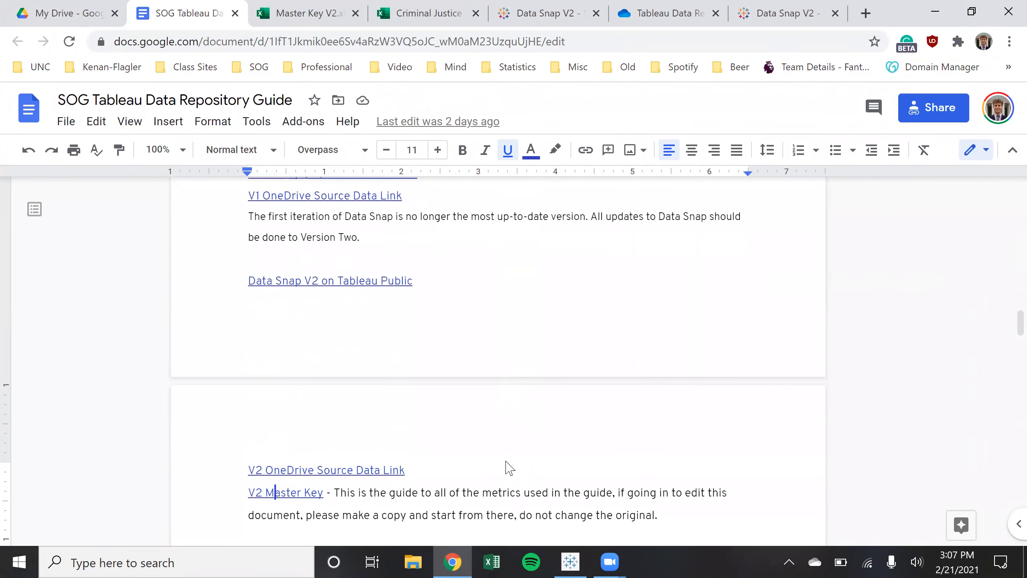
scroll(507, 462, "down", 2)
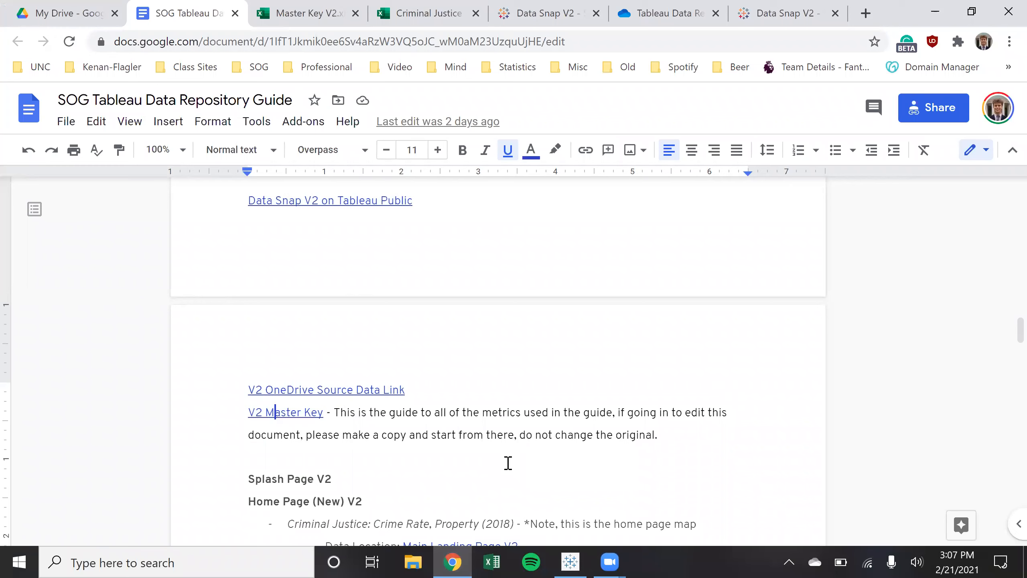
scroll(525, 451, "down", 6)
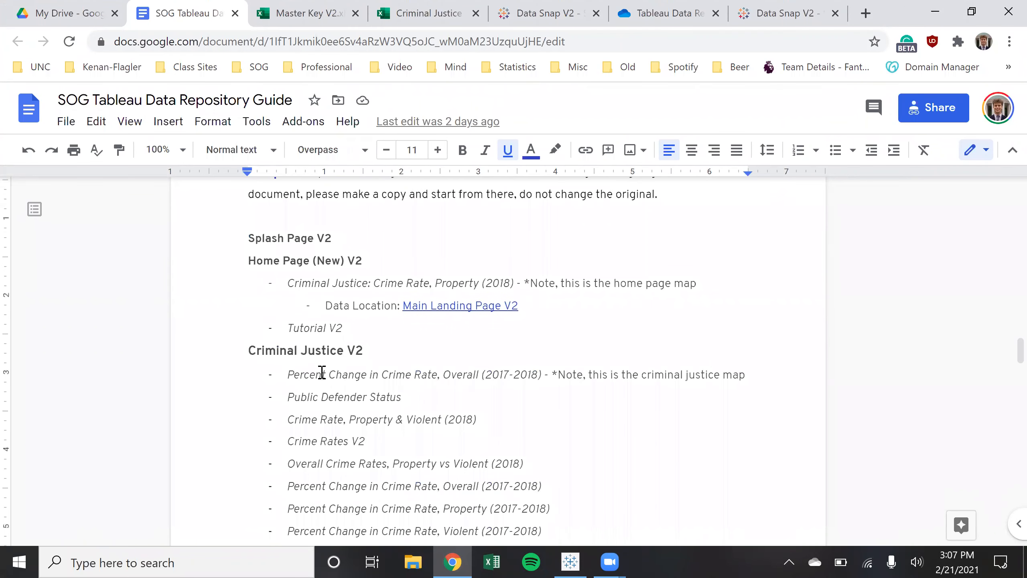
left_click_drag(250, 268, 382, 266)
left_click(393, 261)
left_click_drag(280, 282, 505, 282)
left_click(628, 285)
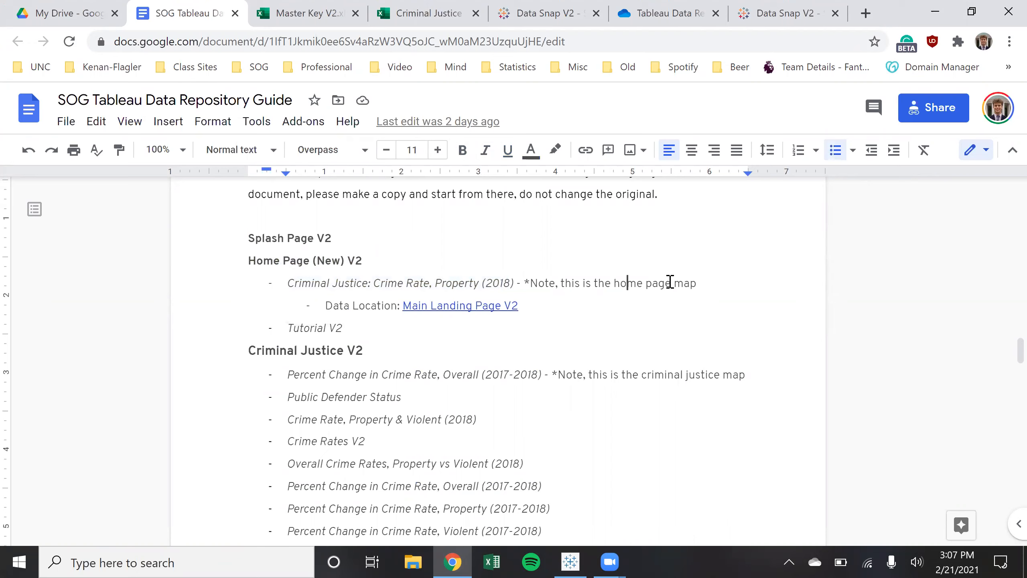
left_click(509, 305)
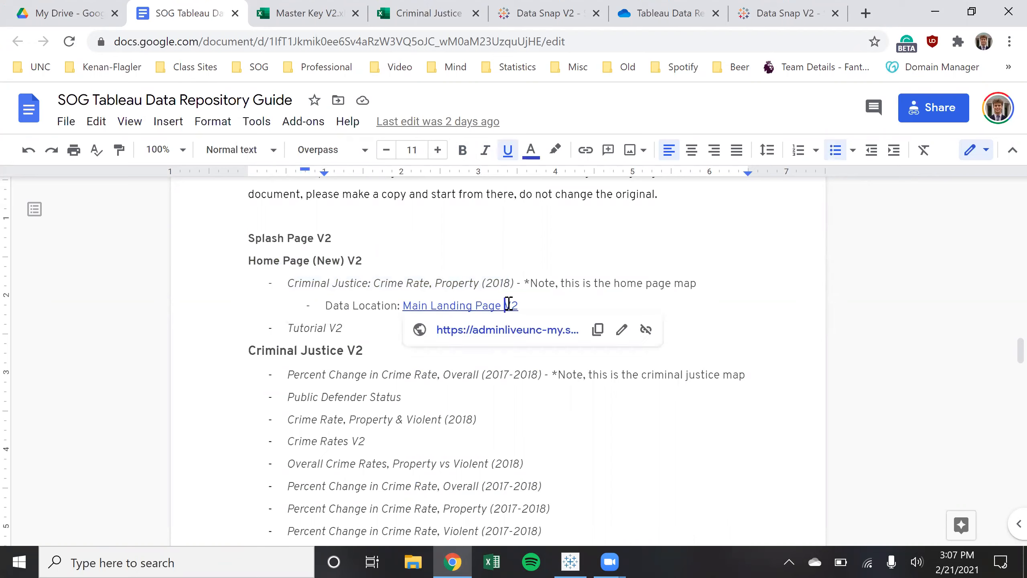
left_click(512, 329)
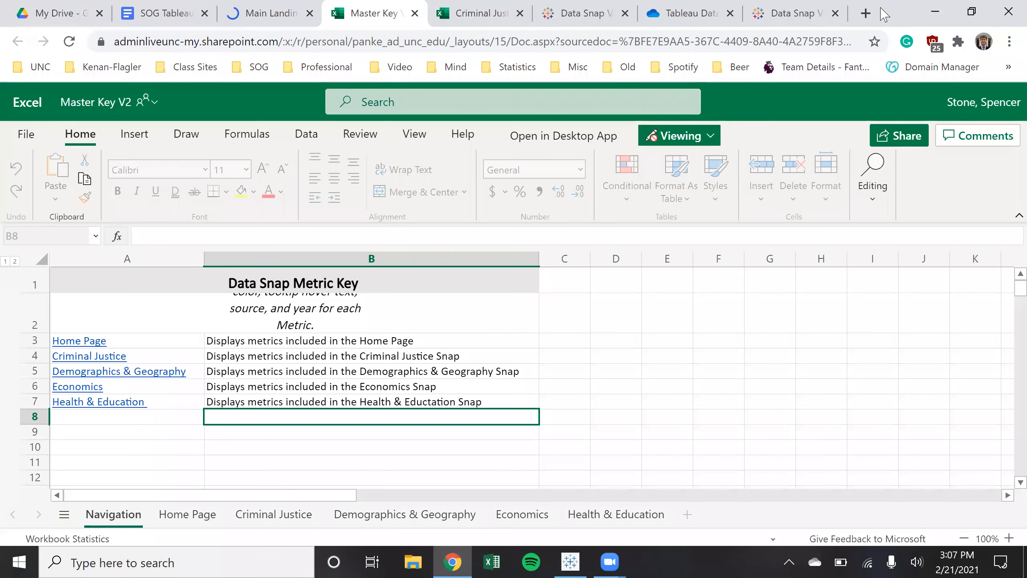
Resize and re-maximize Chrome, bring up the Main Landing Page V2 workbook, then return to Tableau
left_click_drag(881, 8, 518, 58)
left_click(537, 62)
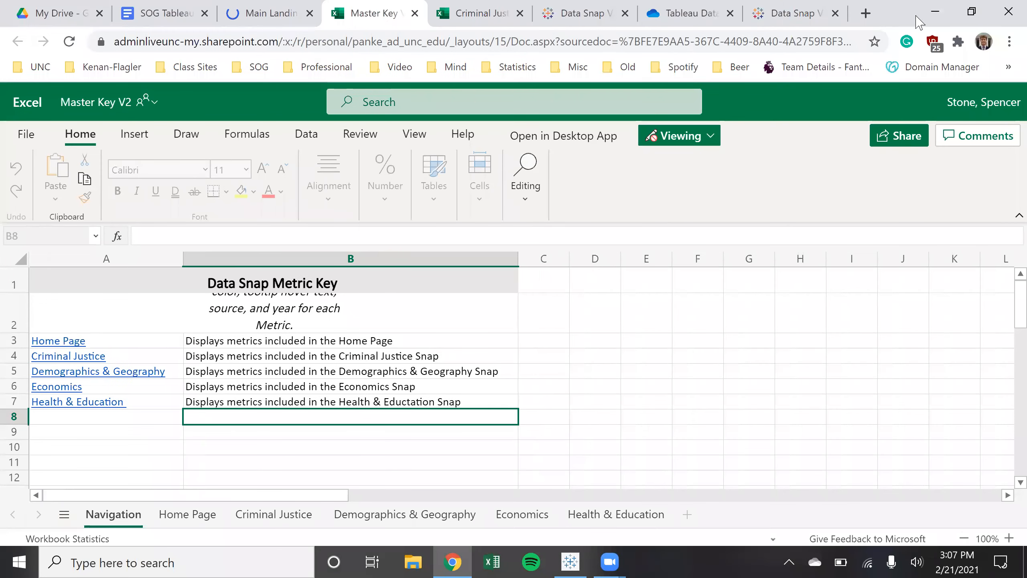
double_click(883, 26)
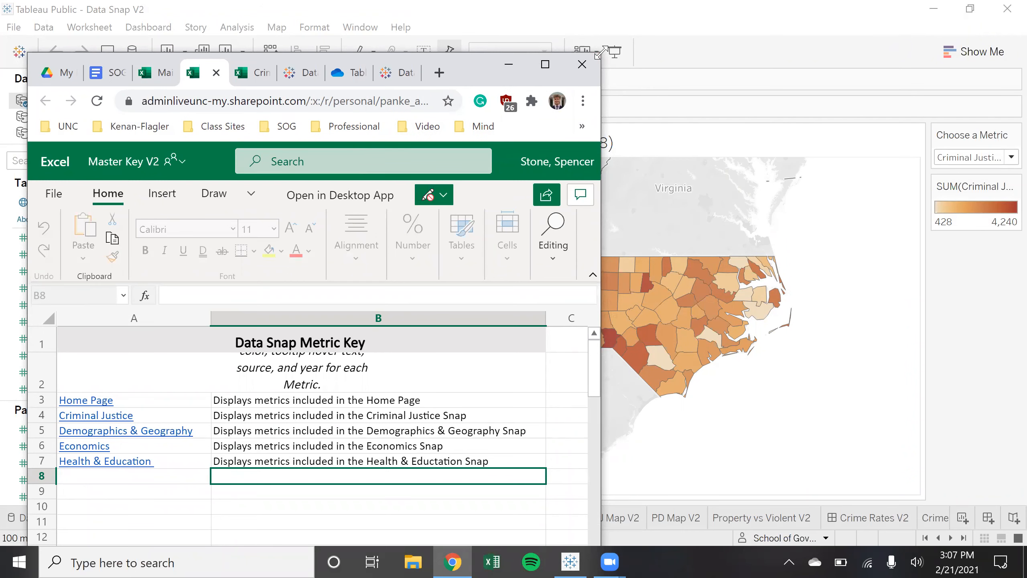
left_click_drag(602, 53, 898, 40)
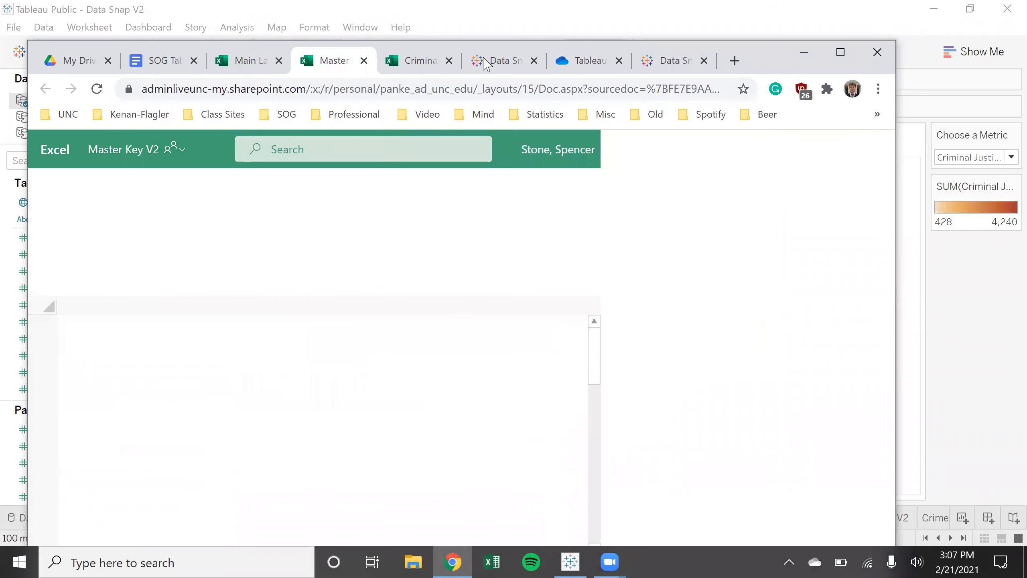
key("super+shift+Right")
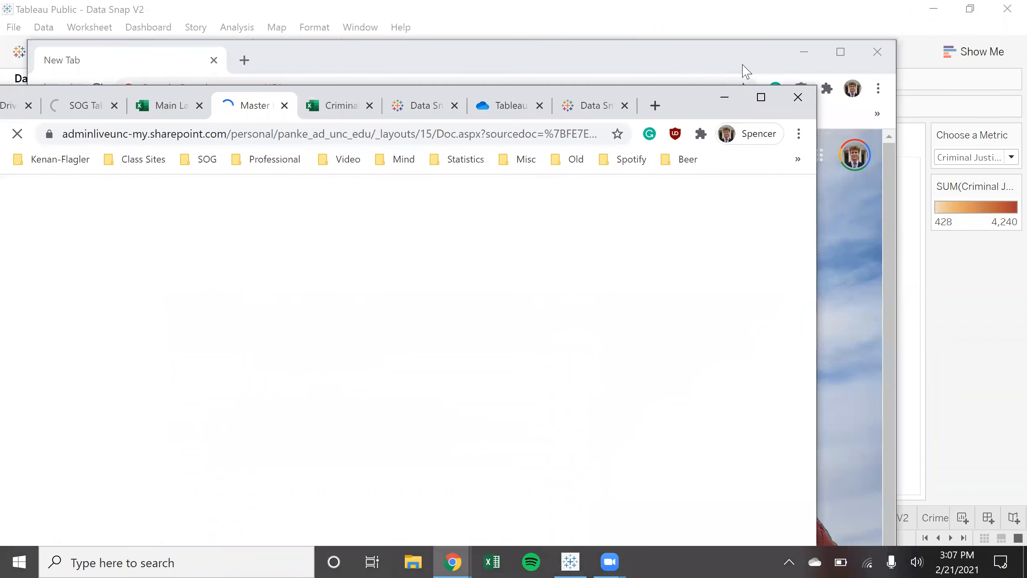
left_click(762, 97)
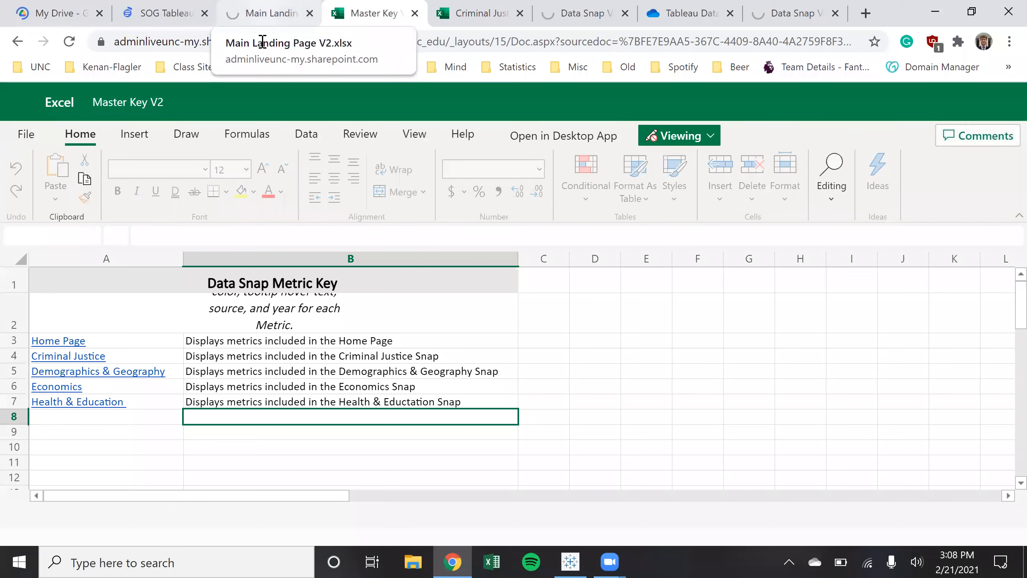
left_click(263, 17)
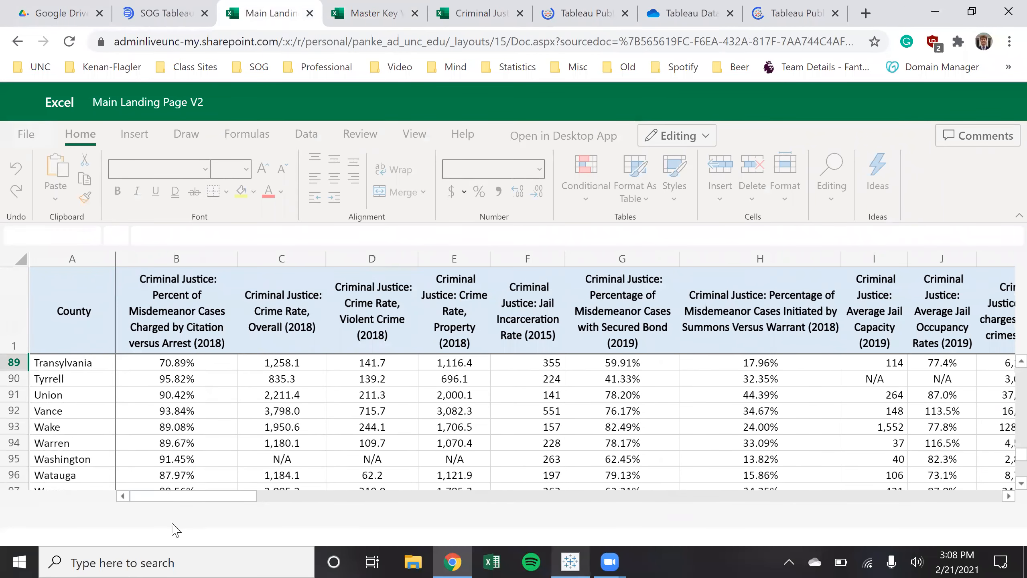
key("alt+Tab")
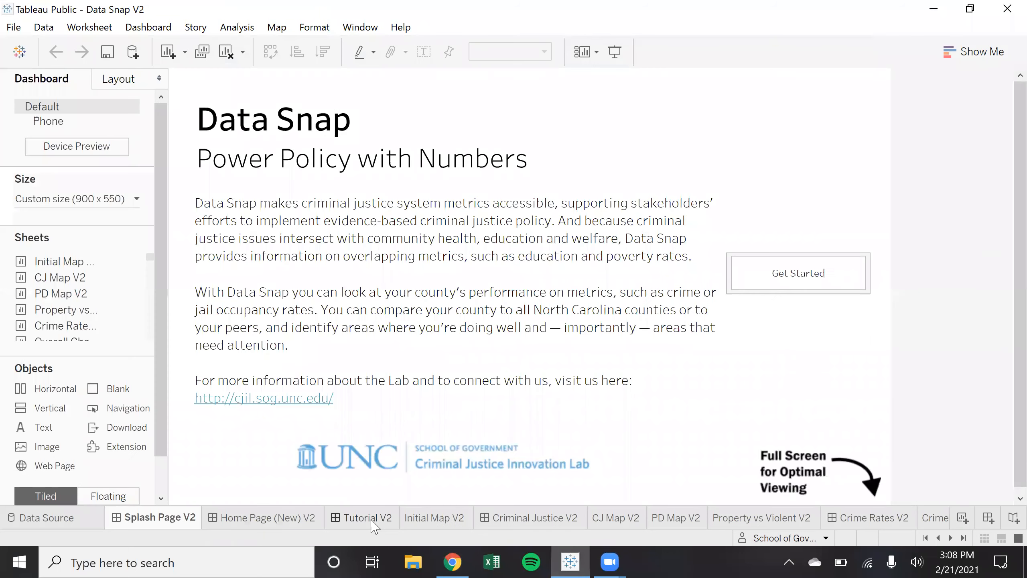
View the Tutorial V2 and Initial Map V2 sheets, then bring Main Landing Page V2 forward
left_click(373, 522)
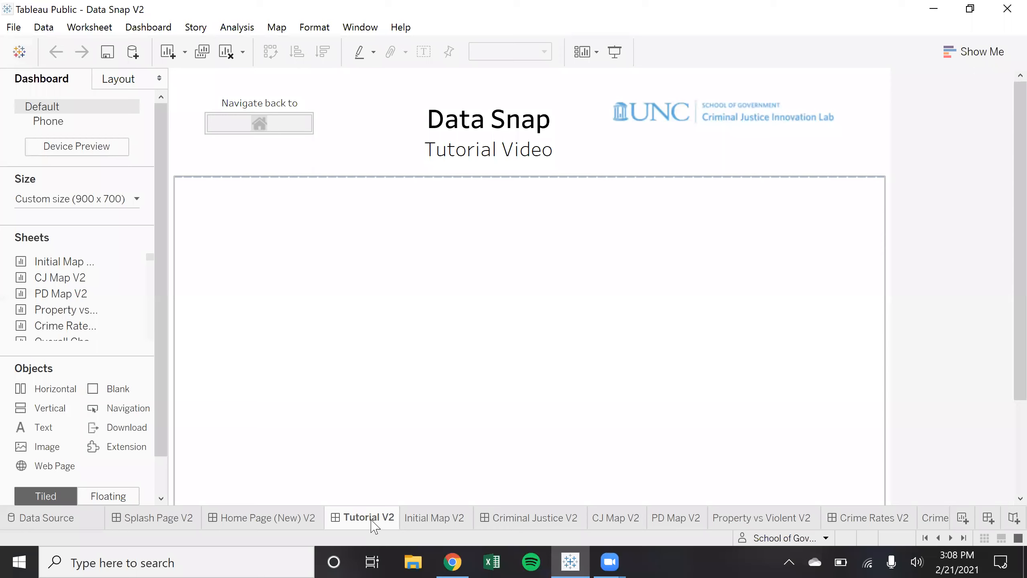
left_click(419, 520)
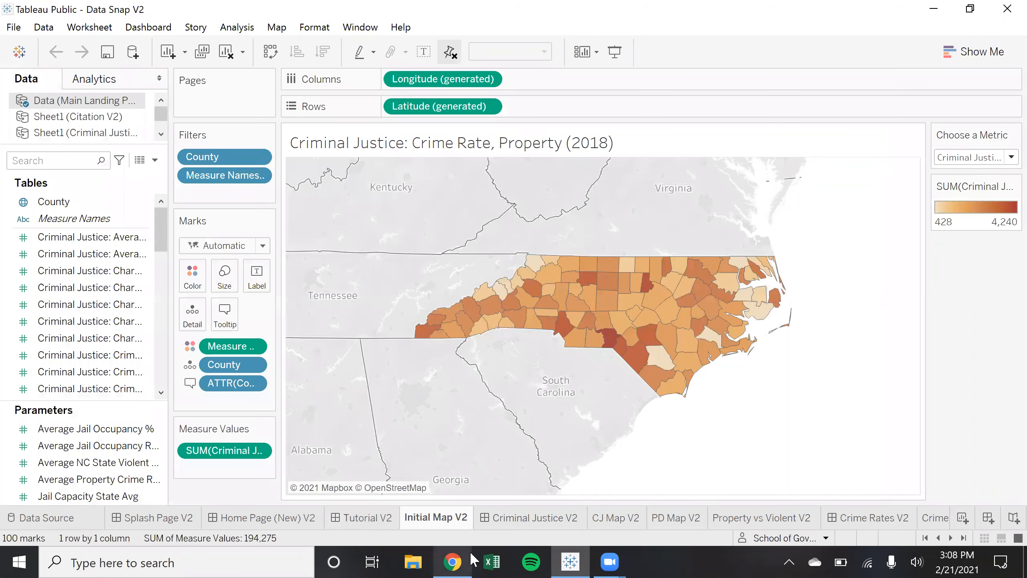
left_click(452, 562)
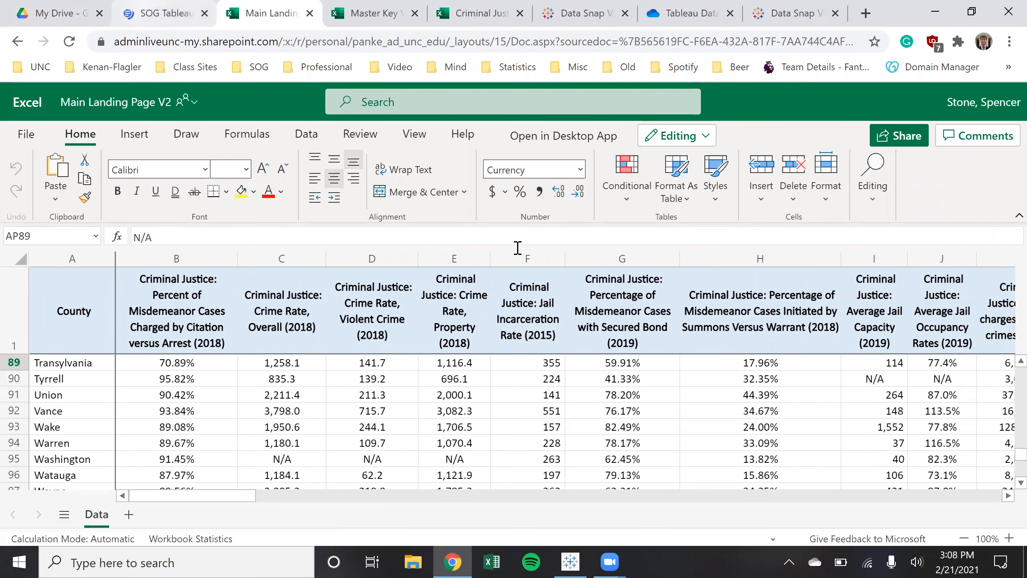
Start an online Save As copy named with 'NEST', then cancel it
left_click(27, 135)
left_click(76, 228)
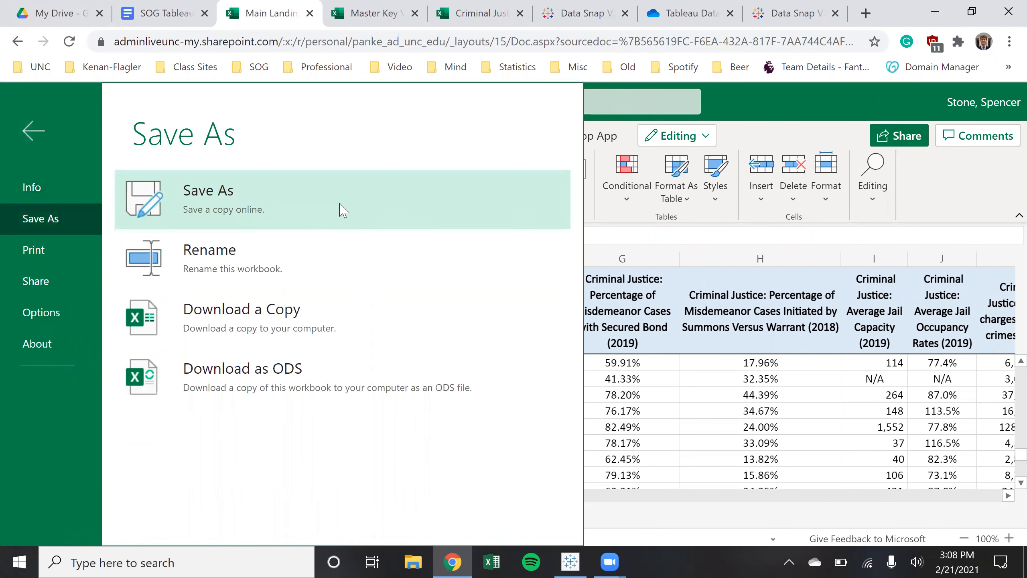
left_click(344, 210)
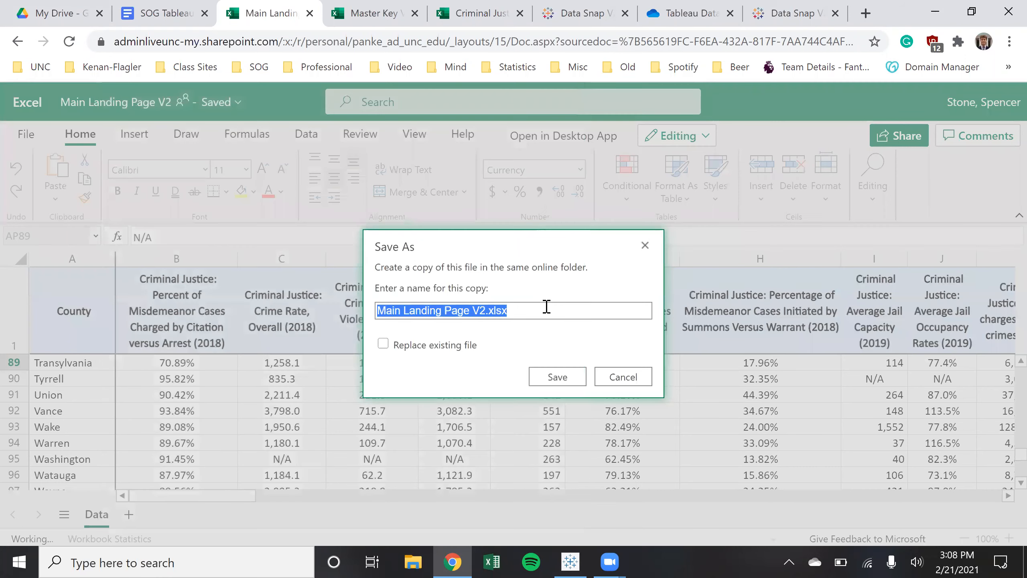
left_click(546, 307)
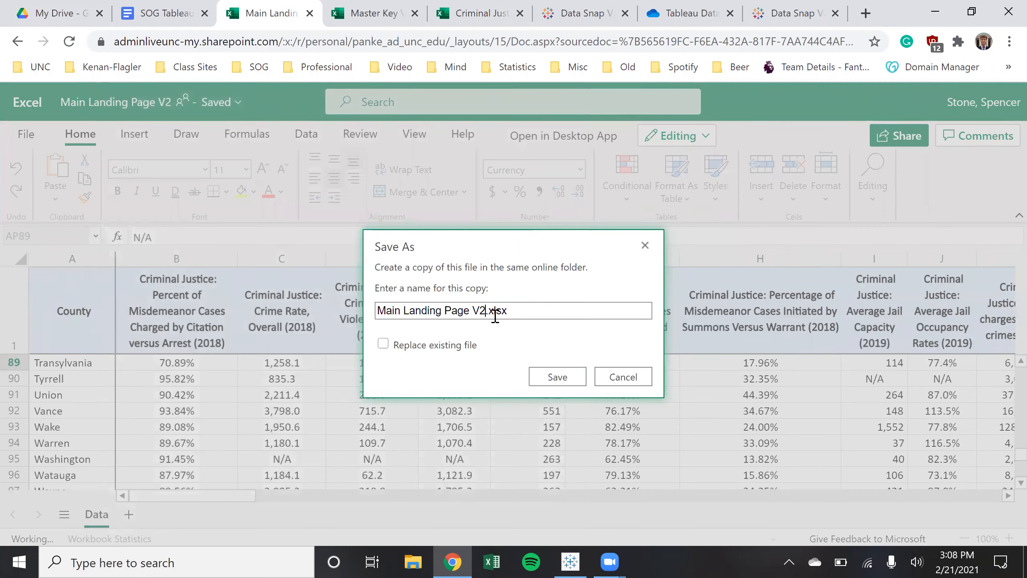
type("NEST")
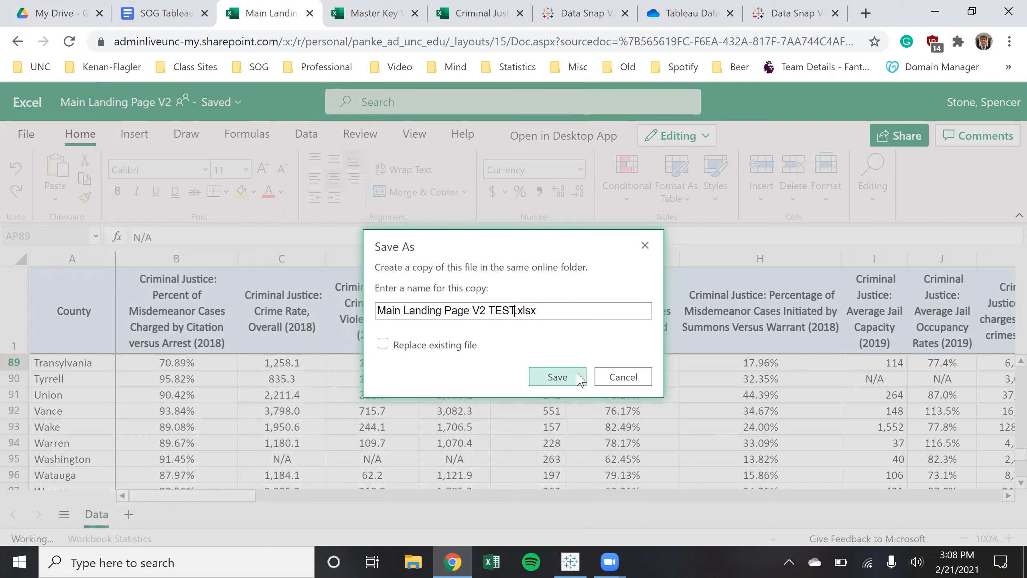
left_click(597, 370)
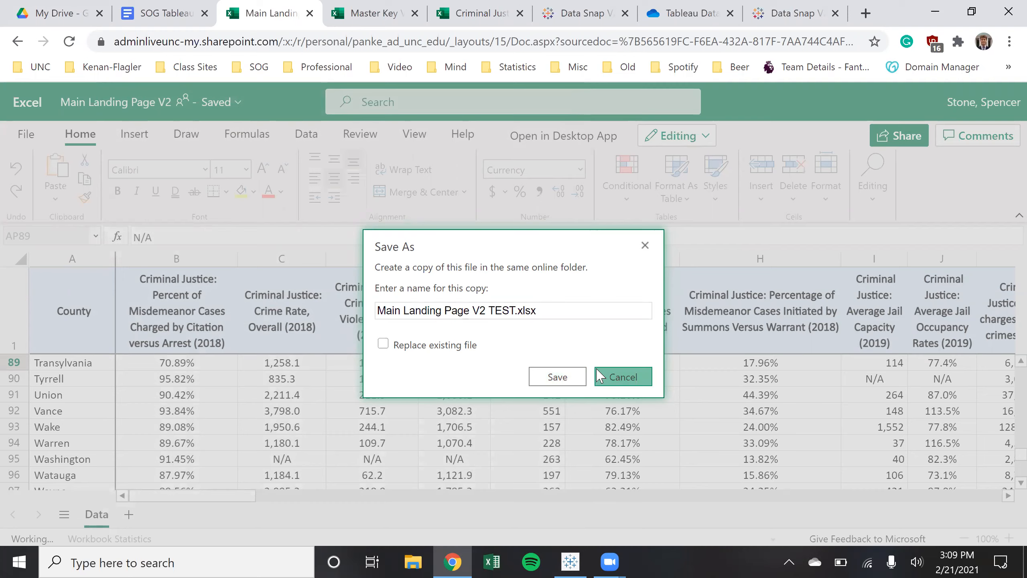
Download a copy of Main Landing Page V2 through File > Save As > Download a Copy
left_click(35, 134)
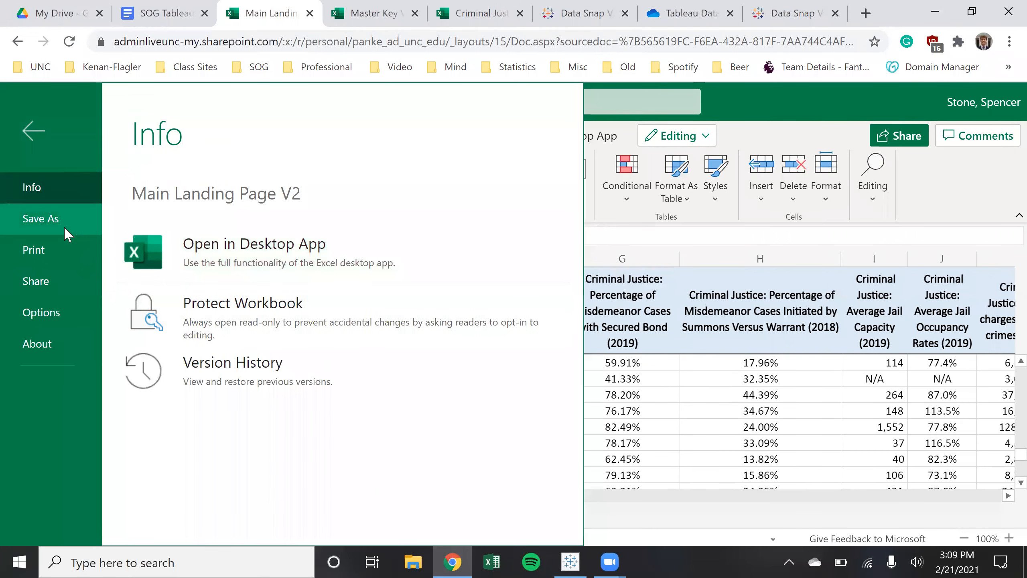
left_click(64, 226)
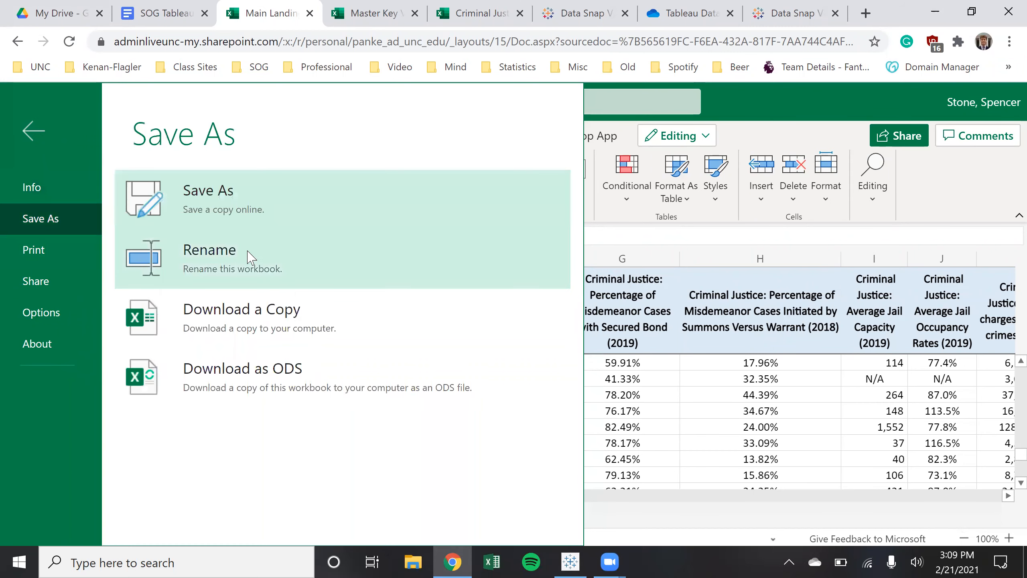
left_click(350, 324)
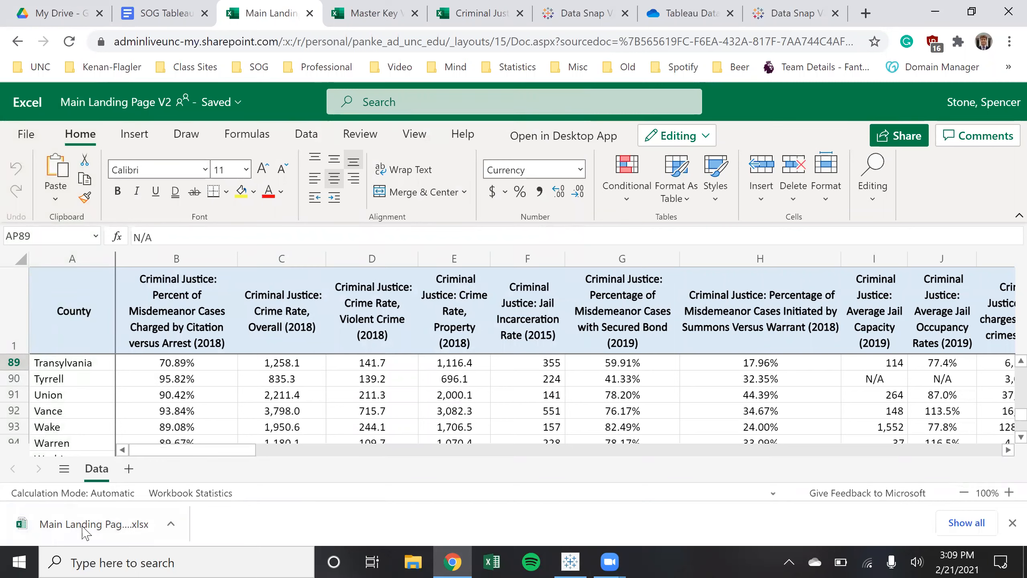
Duplicate the Initial Map V2 sheet in Tableau Public as Initial Map V2 (2)
left_click(570, 561)
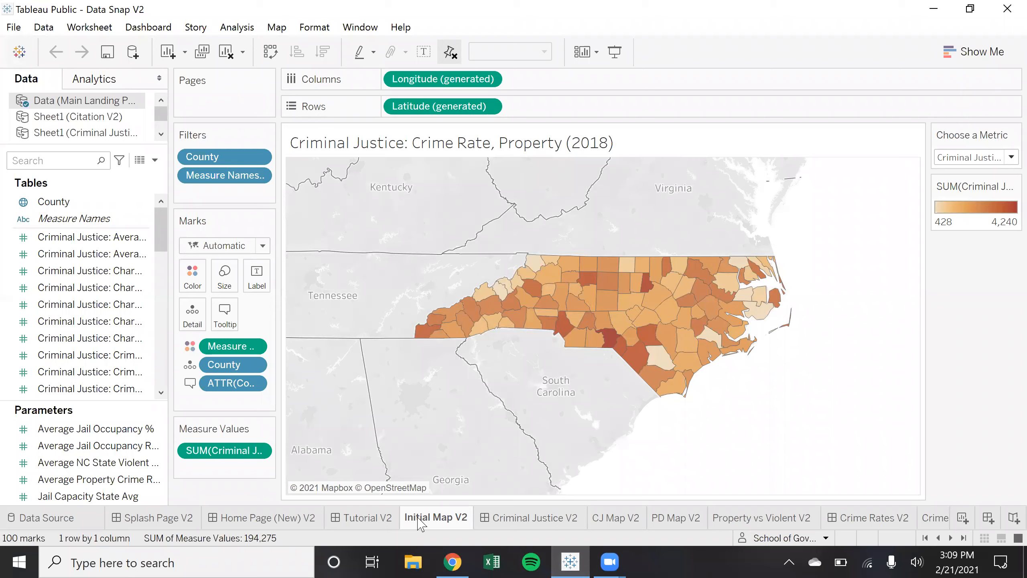
left_click(376, 526)
left_click(419, 523)
right_click(419, 522)
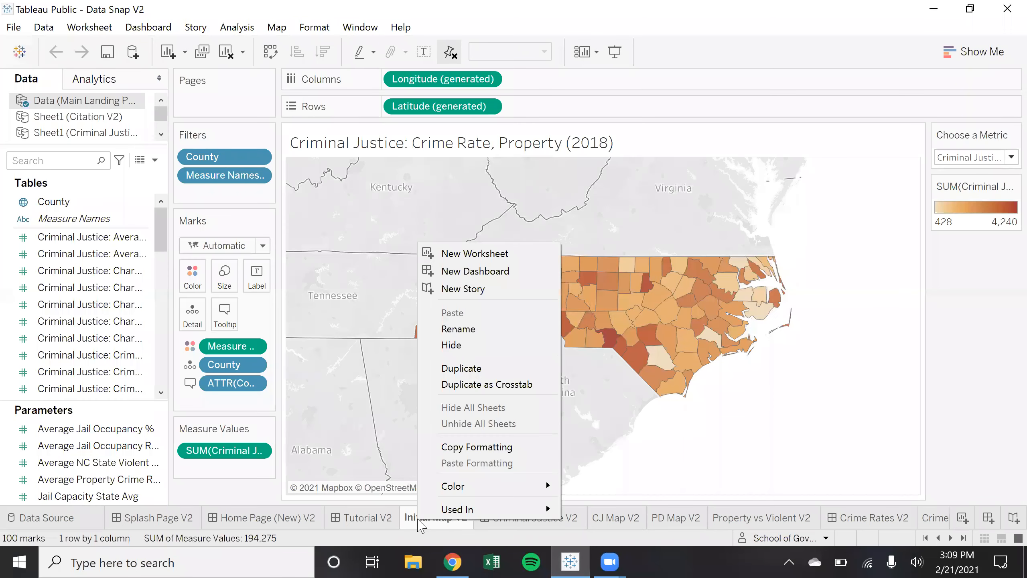
left_click(499, 369)
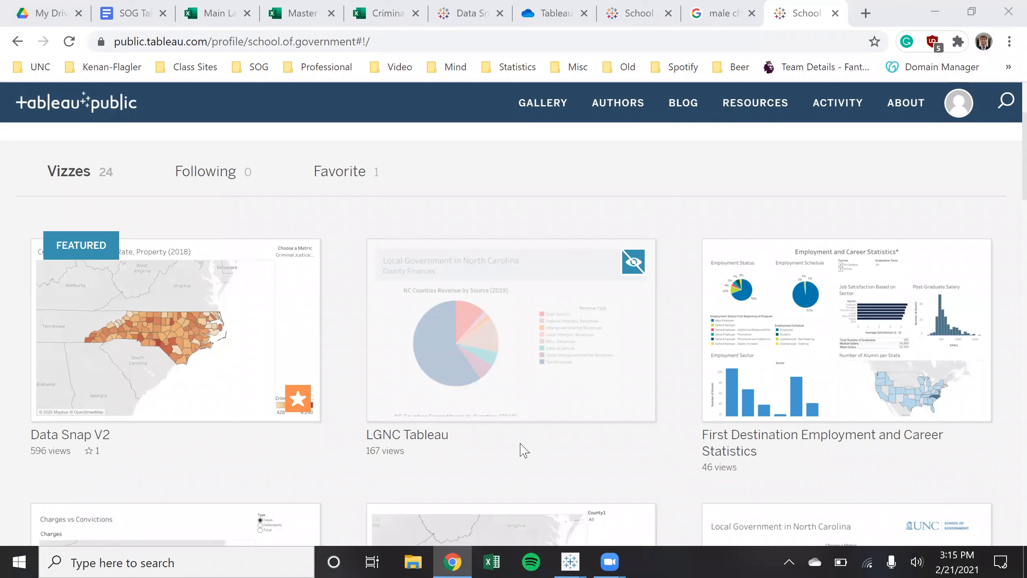
Bring the Tableau Public window with the Data Snap V2 property crime map to the front
key("alt+Tab")
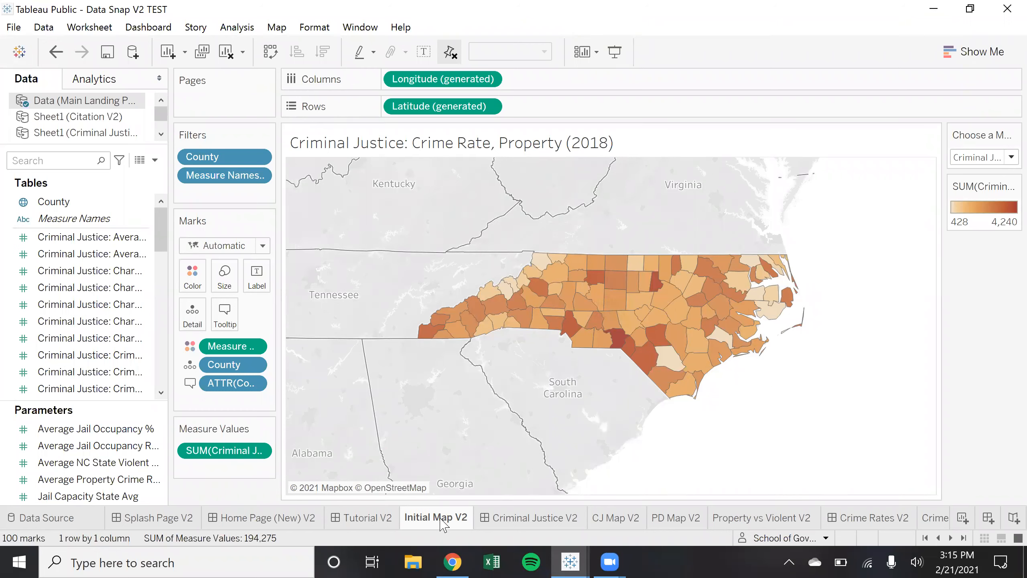
mouse_move(444, 524)
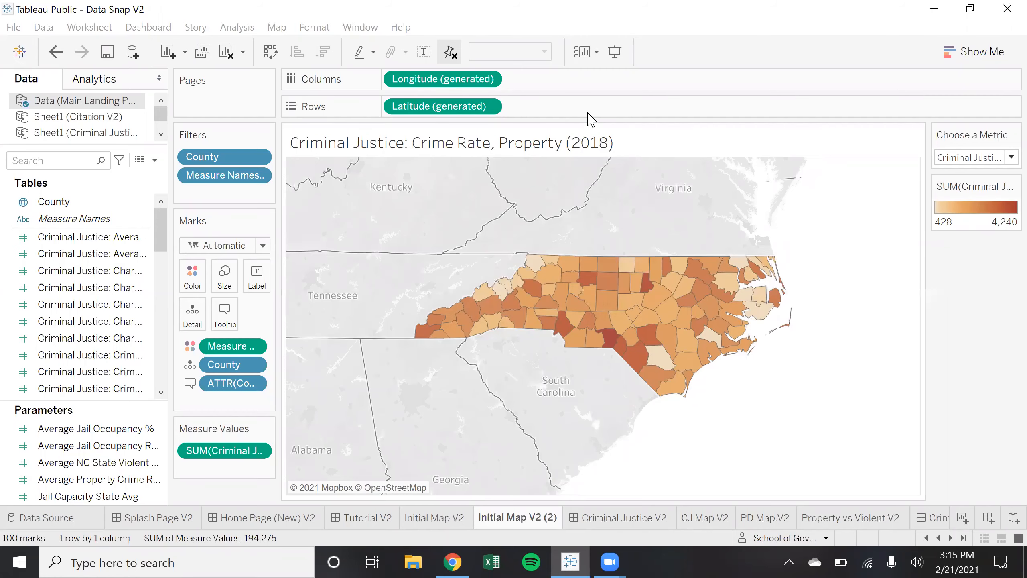
Change the duplicated sheet's name from 'Initial Map V2 (2)' to 'Initial Map V2 NEW'
left_click(487, 513)
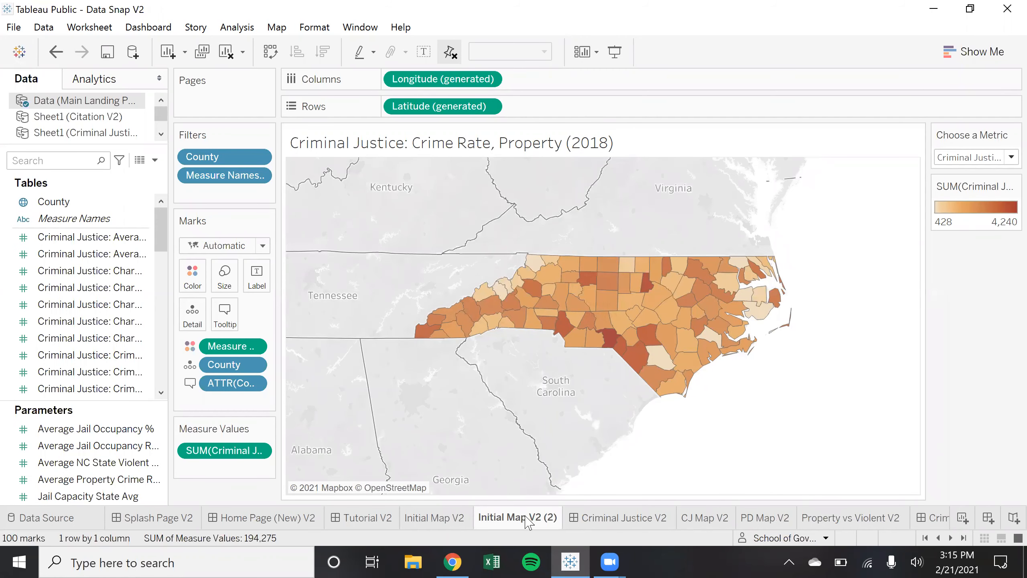
mouse_move(531, 520)
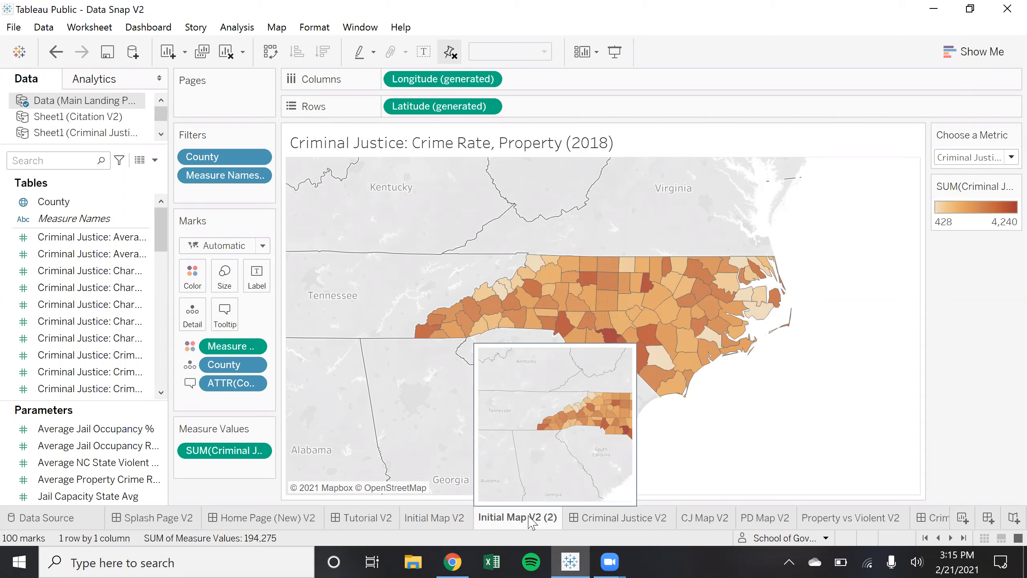
double_click(555, 516)
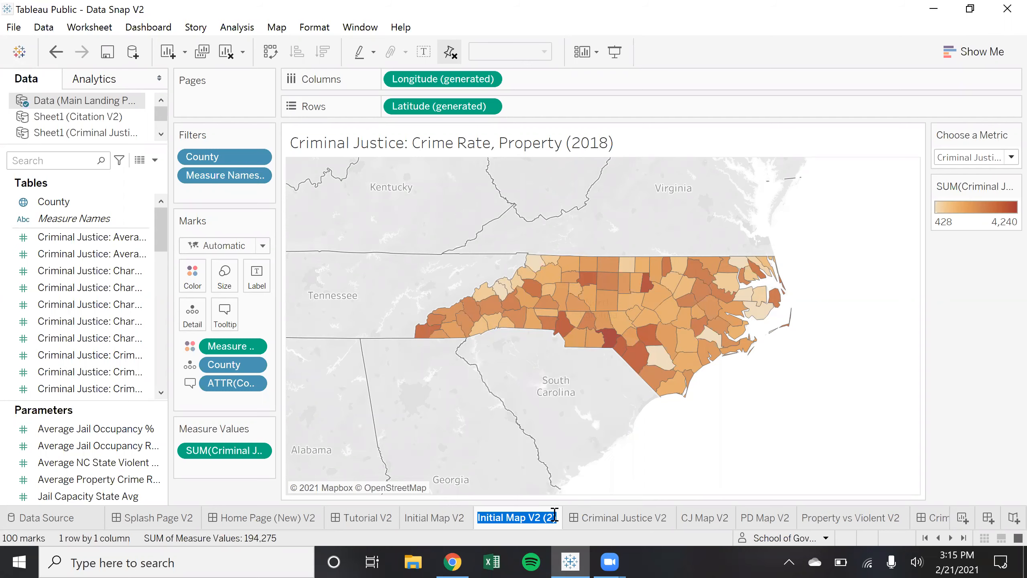
left_click(555, 515)
key("BackSpace")
key("BackSpace")
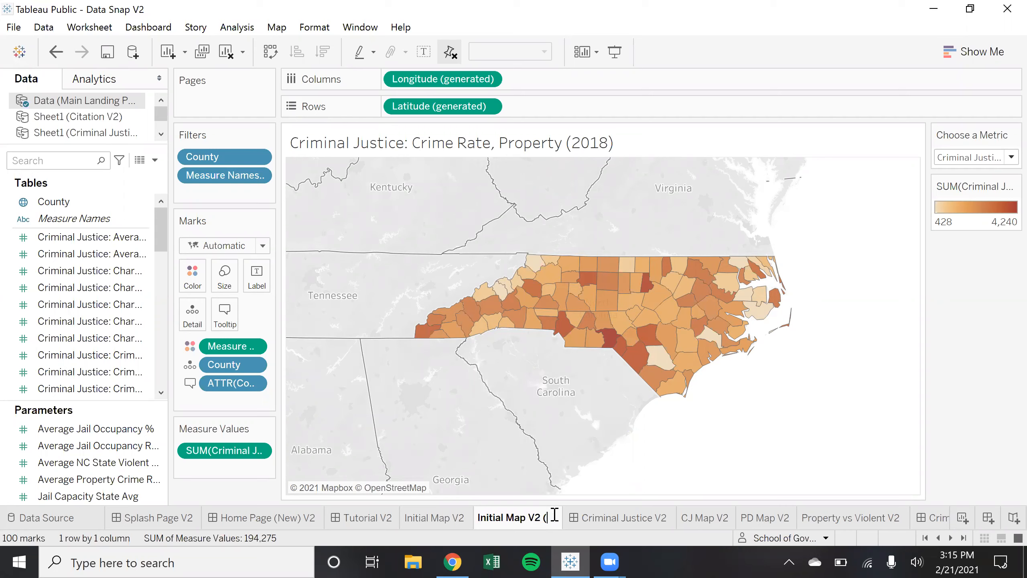
key("BackSpace")
key("BackSpace")
key("BackSpace")
key("BackSpace")
type("V2 NEW")
key("Return")
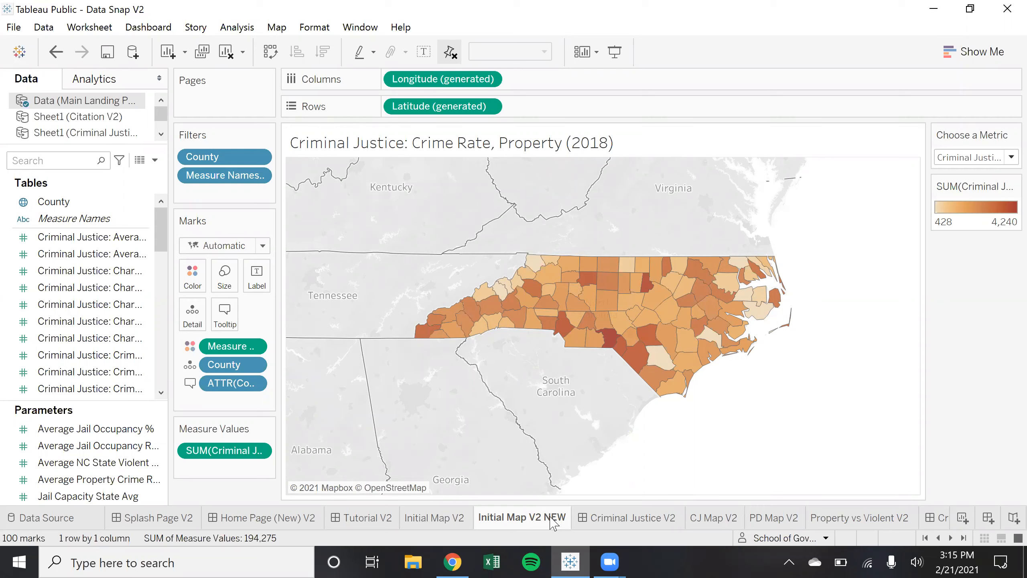
left_click(462, 561)
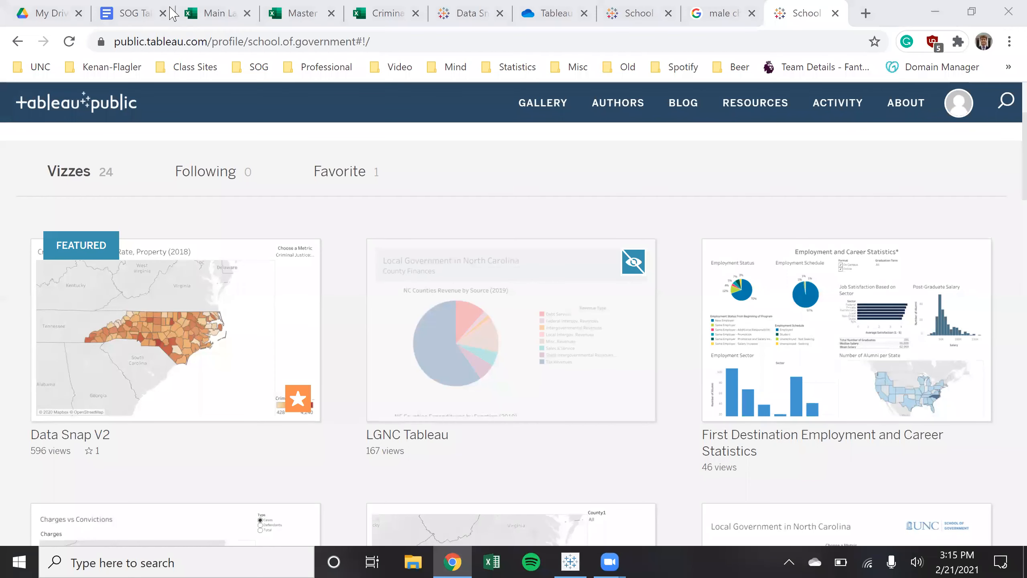
left_click(182, 13)
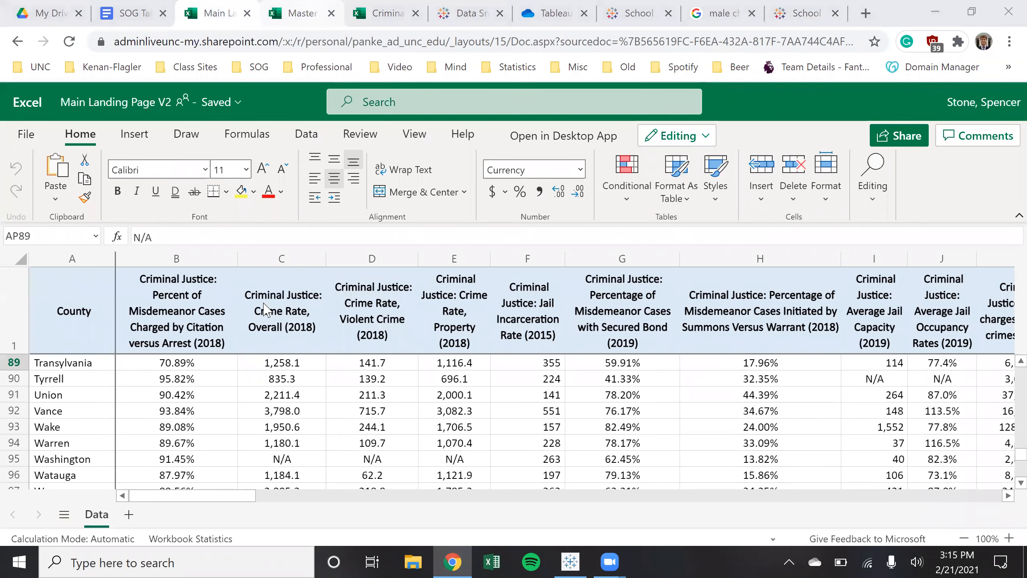
key("ctrl+Tab")
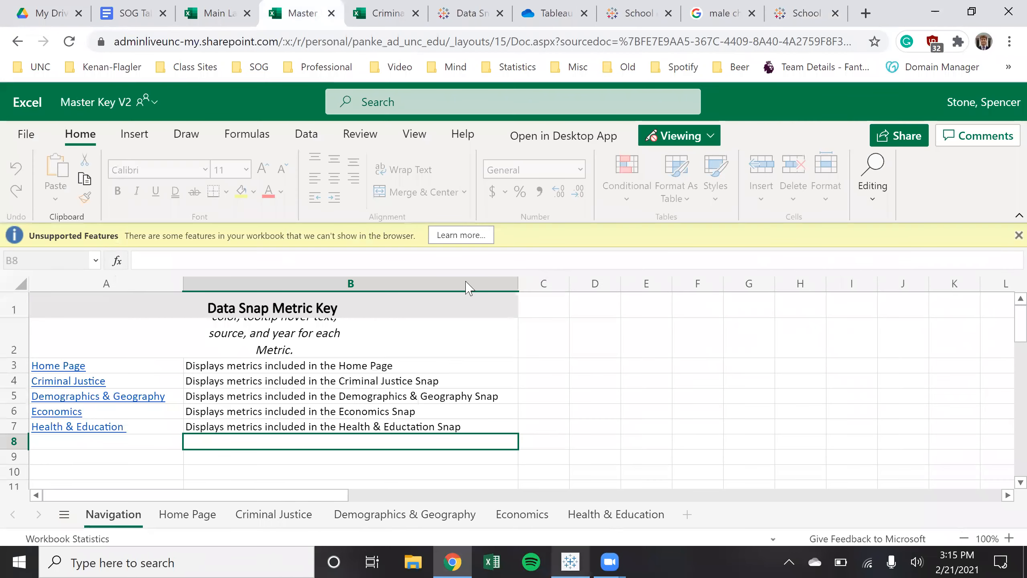
key("alt+Tab")
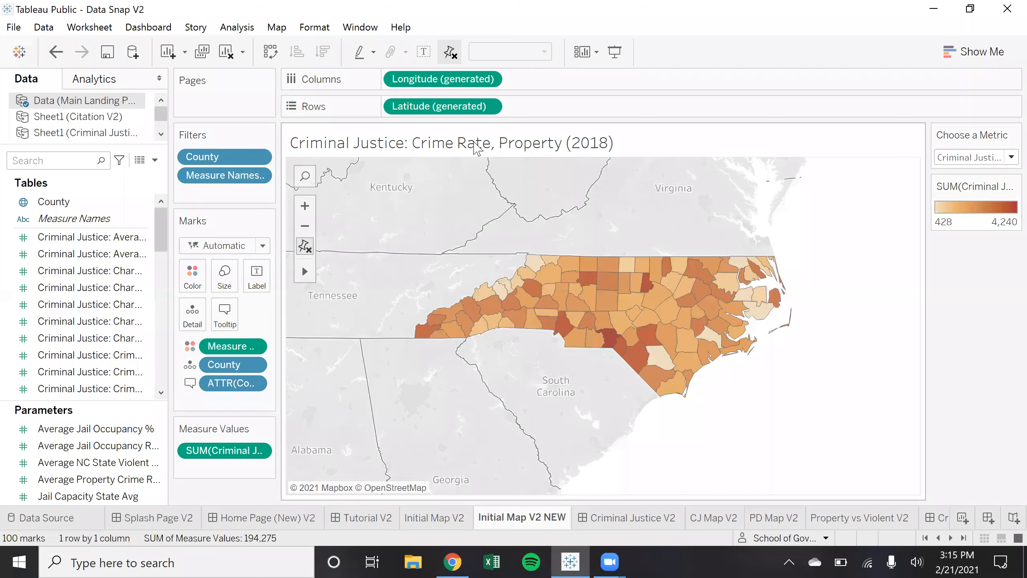
Point the Main Landing Page V2 connection at Main Landing Page V2.xlsx in Downloads
left_click(42, 29)
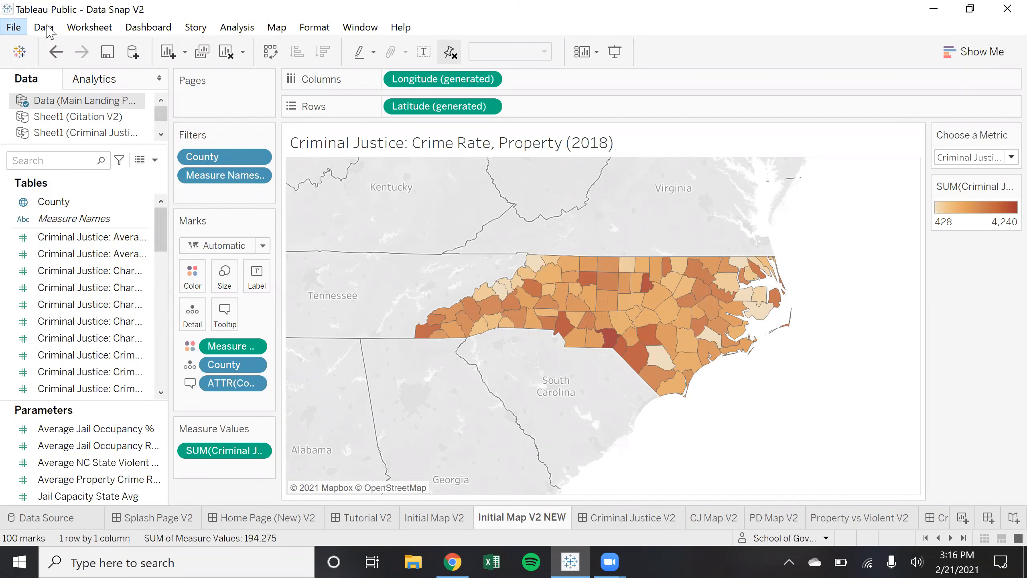
mouse_move(81, 135)
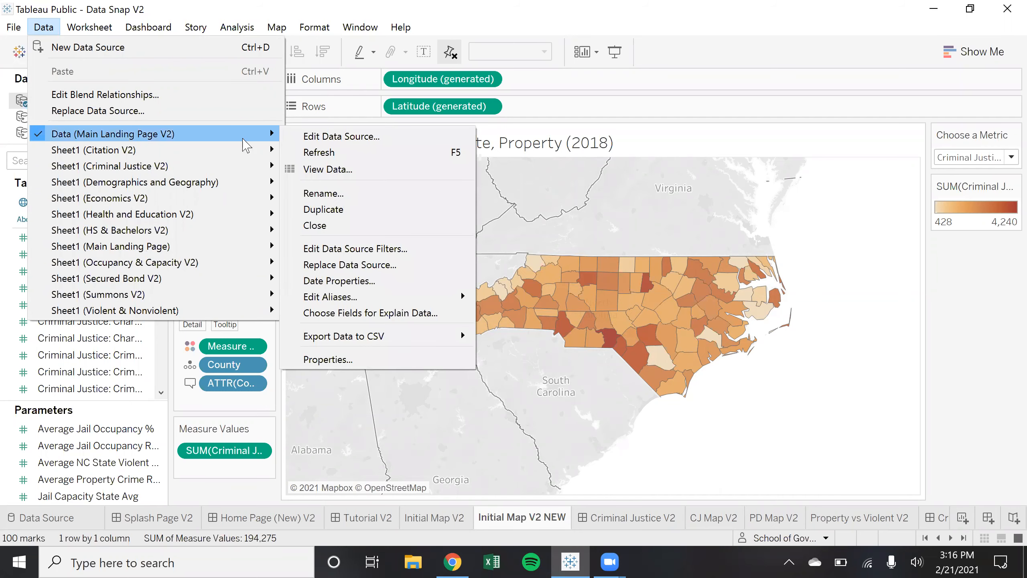
left_click(315, 139)
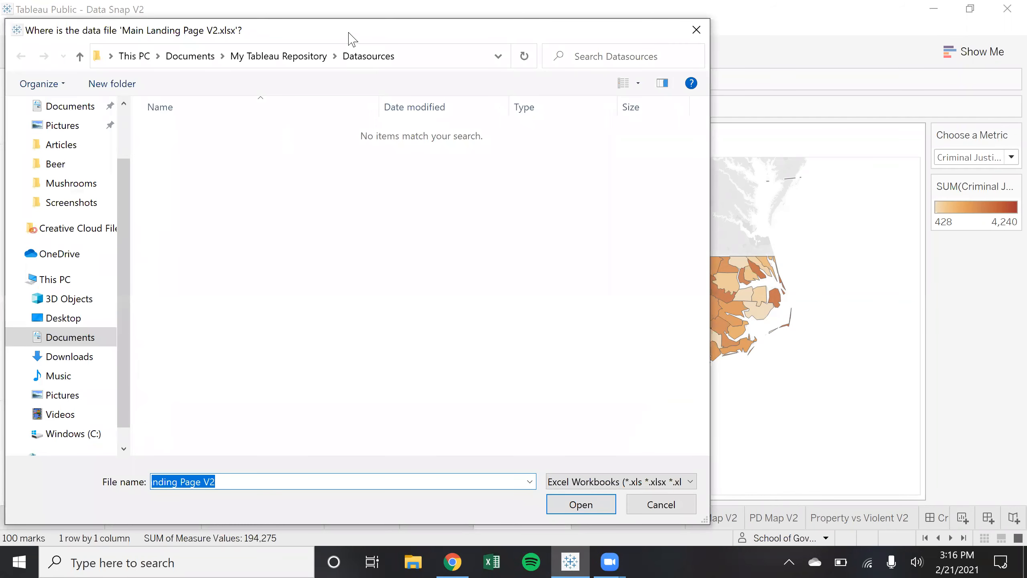
left_click_drag(348, 34, 406, 49)
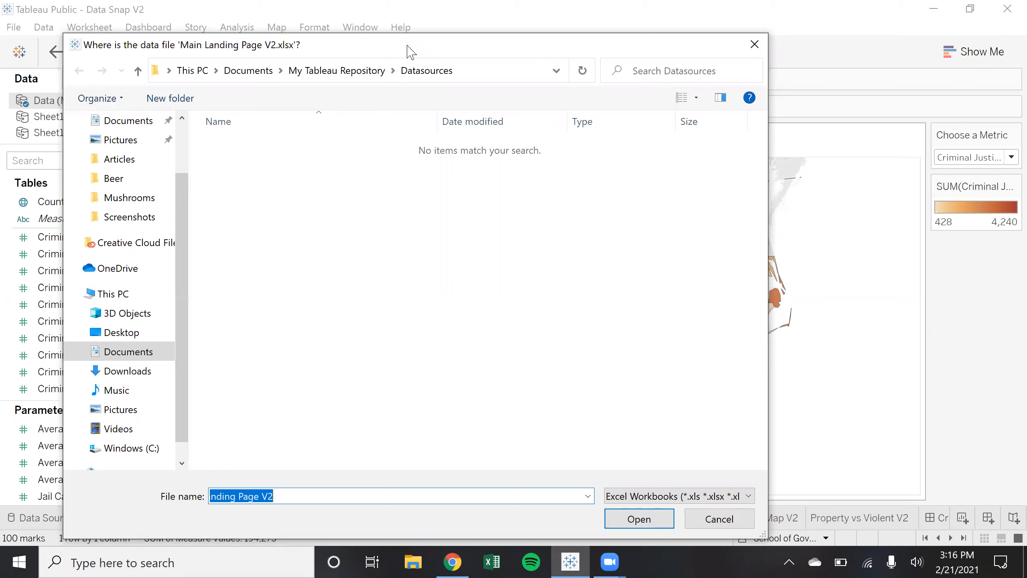
left_click(146, 370)
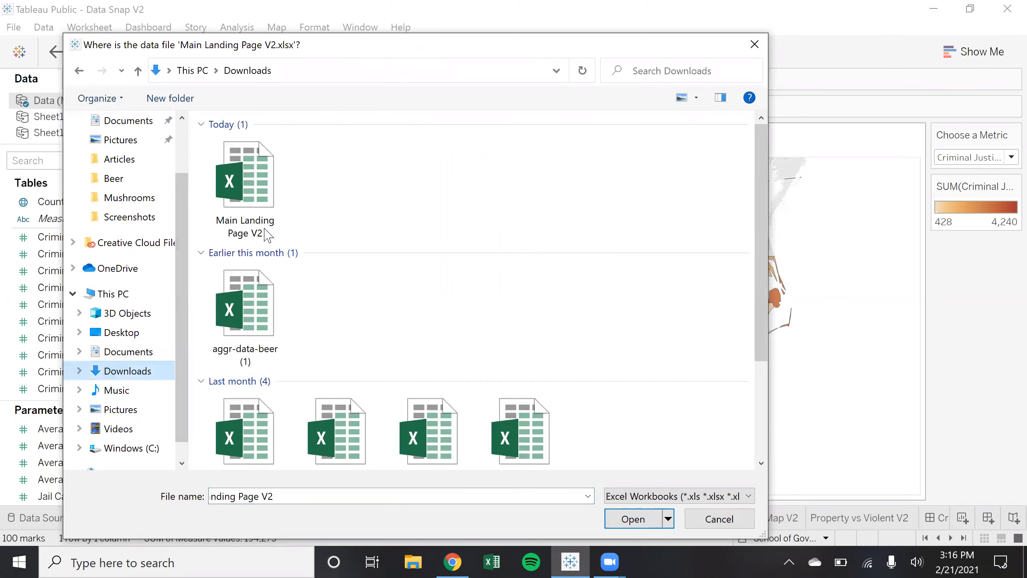
left_click(248, 189)
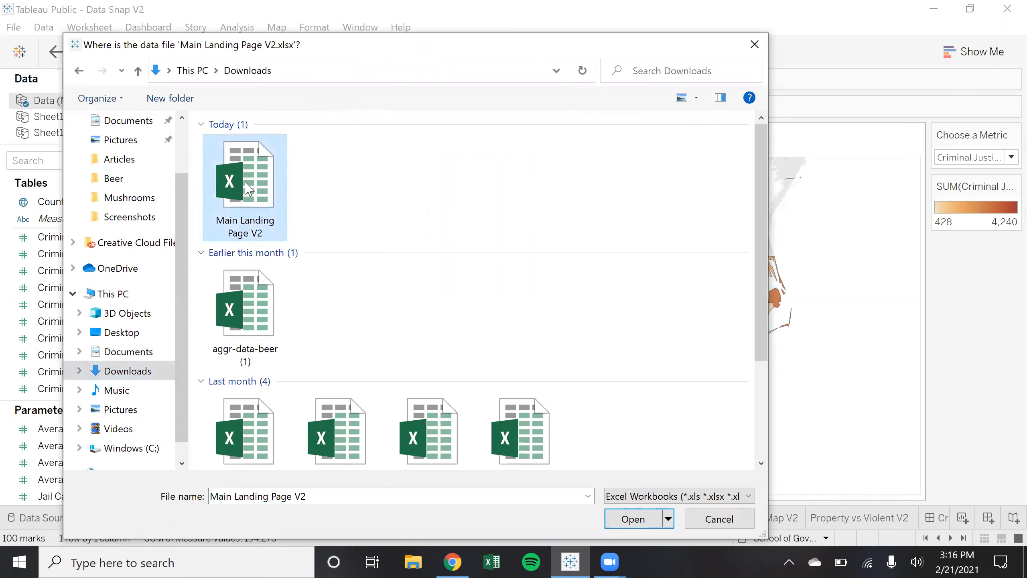
double_click(249, 188)
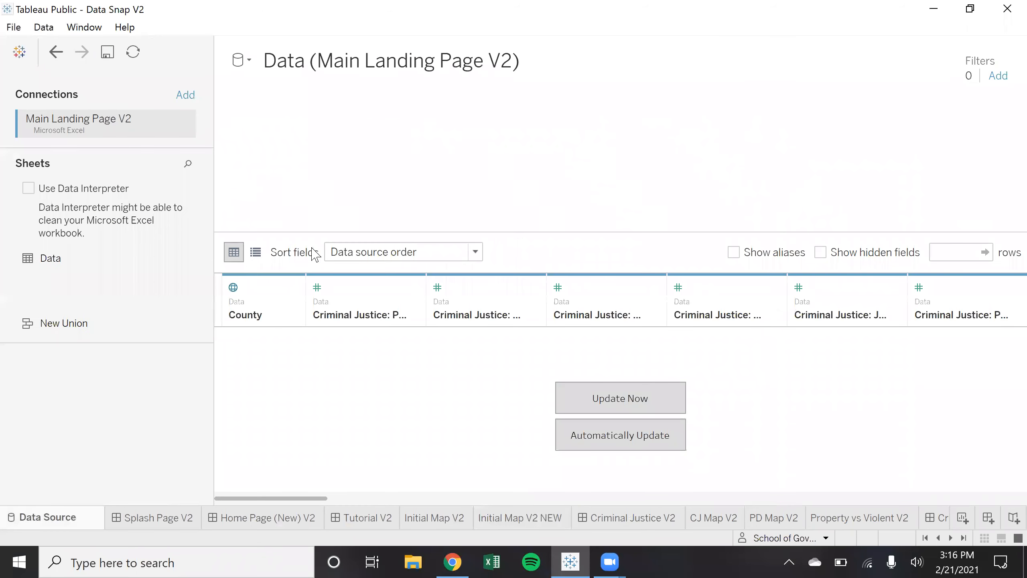
Load the relinked data with Update Now and look over the county rows
left_click(621, 408)
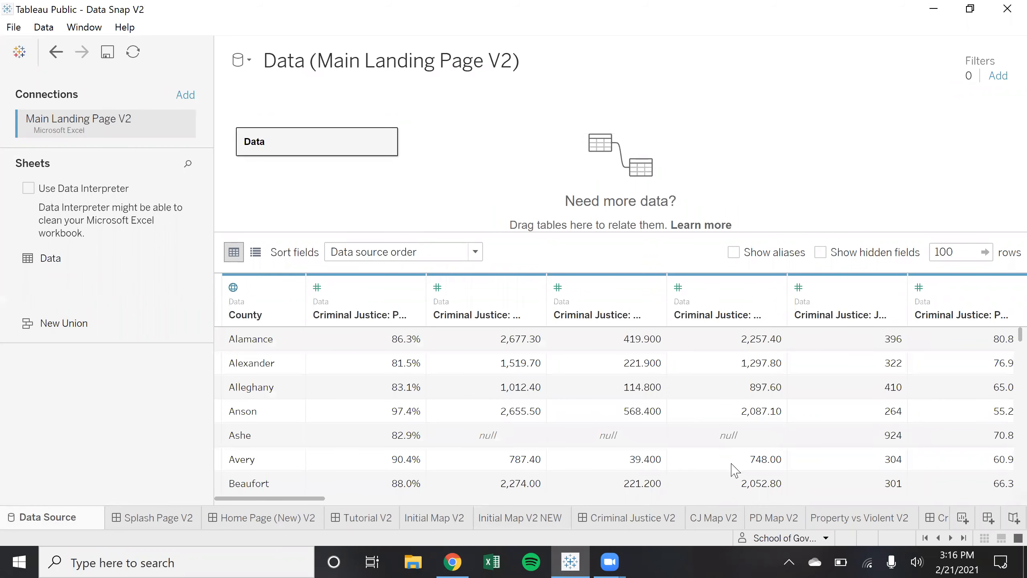
mouse_move(300, 498)
left_mouse_down()
mouse_move(500, 534)
mouse_move(965, 528)
left_mouse_up()
left_click_drag(427, 494, 284, 496)
scroll(540, 417, "down", 19)
scroll(566, 419, "up", 17)
scroll(613, 427, "up", 3)
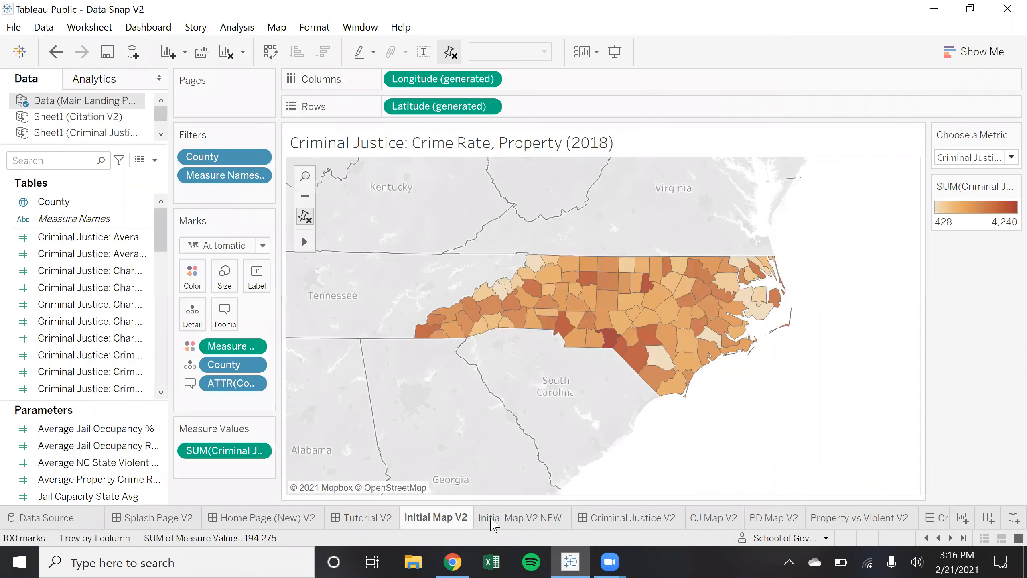
On Initial Map V2 NEW, switch the metric to Crime Rate, Overall (2018), then back to Crime Rate, Property (2018)
left_click(493, 520)
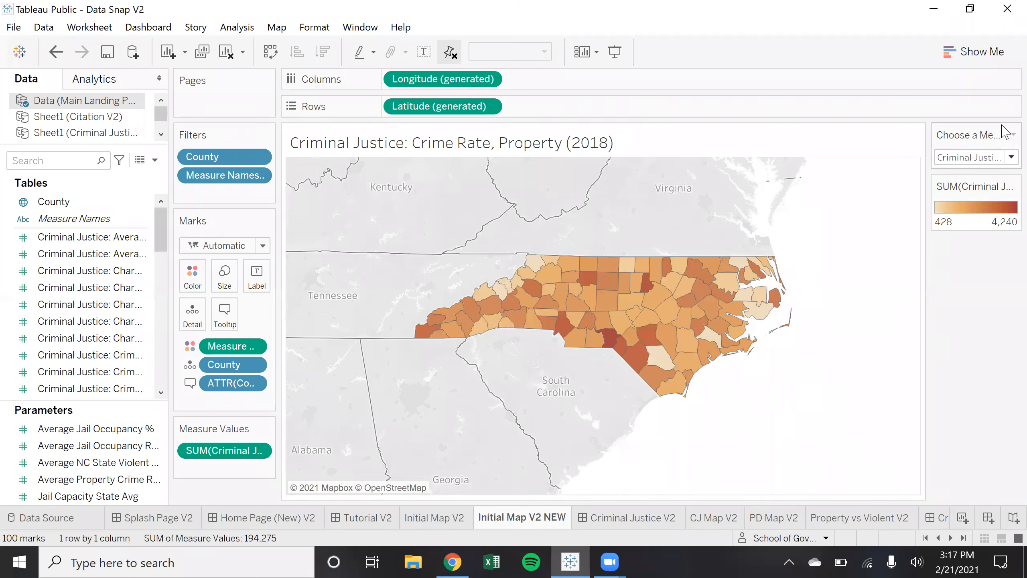
left_click(1006, 162)
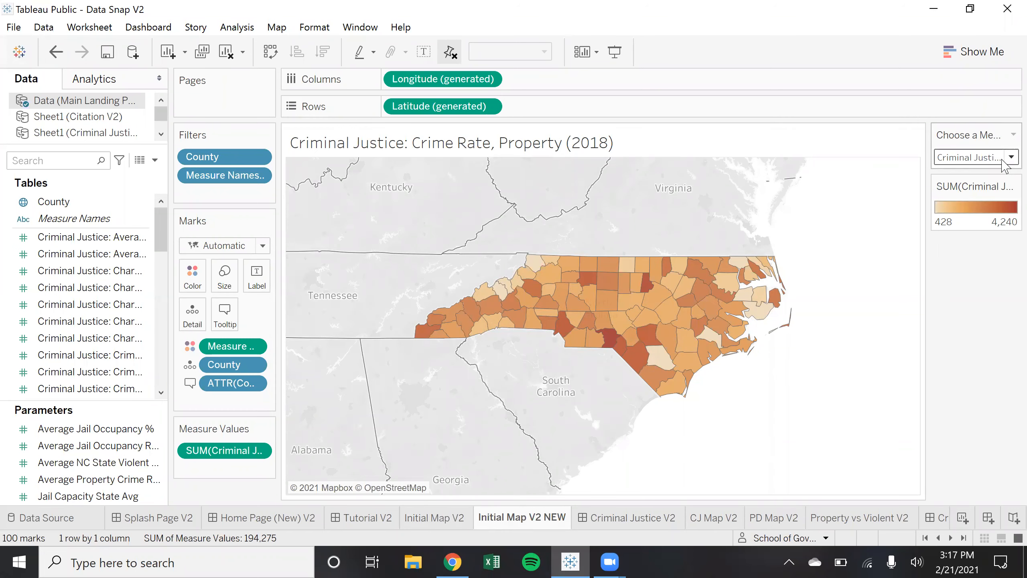
left_click(900, 304)
left_click(1003, 161)
left_click(906, 322)
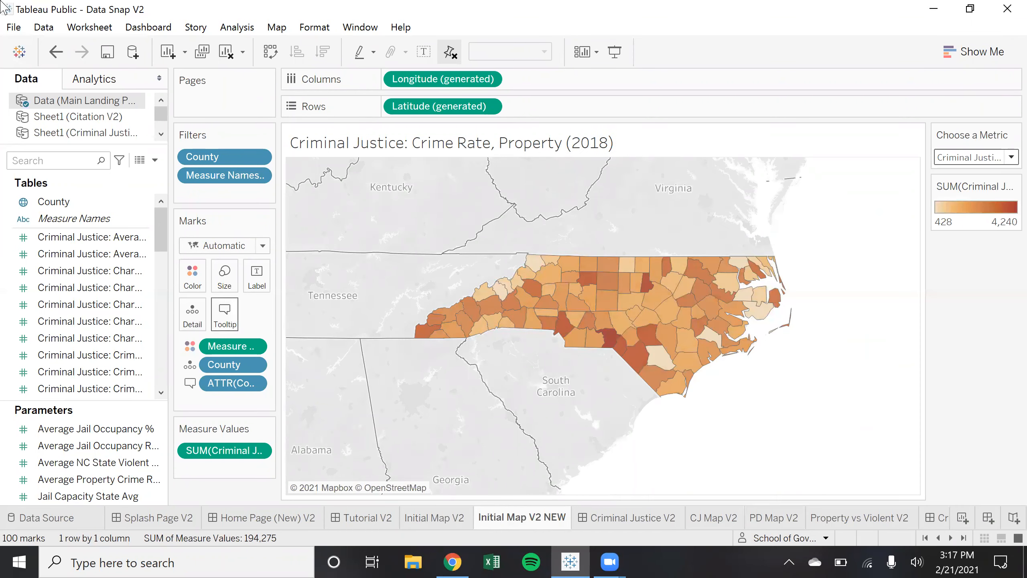
Refresh the Main Landing Page V2 data source from the Data menu
left_click(40, 28)
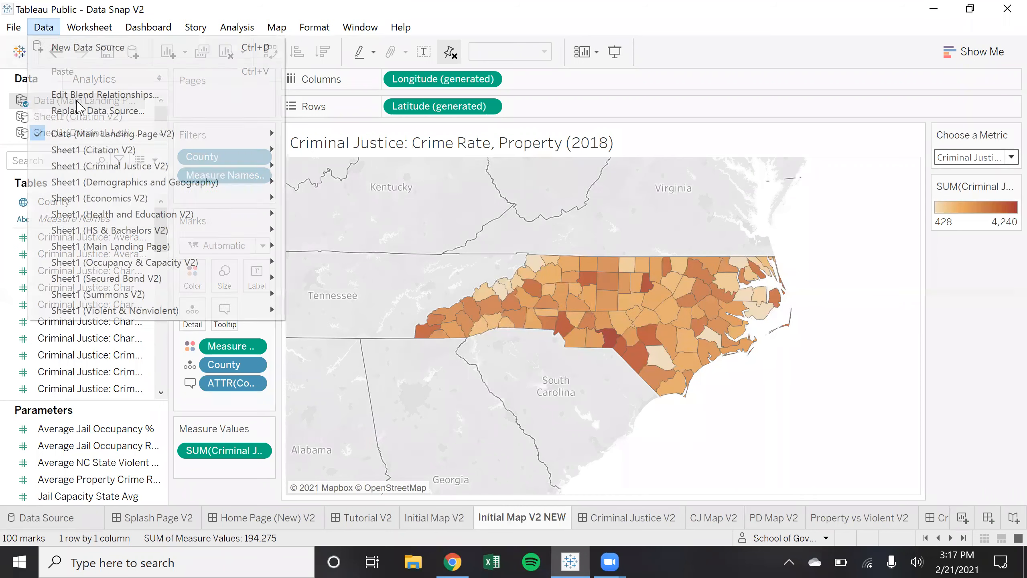
mouse_move(184, 134)
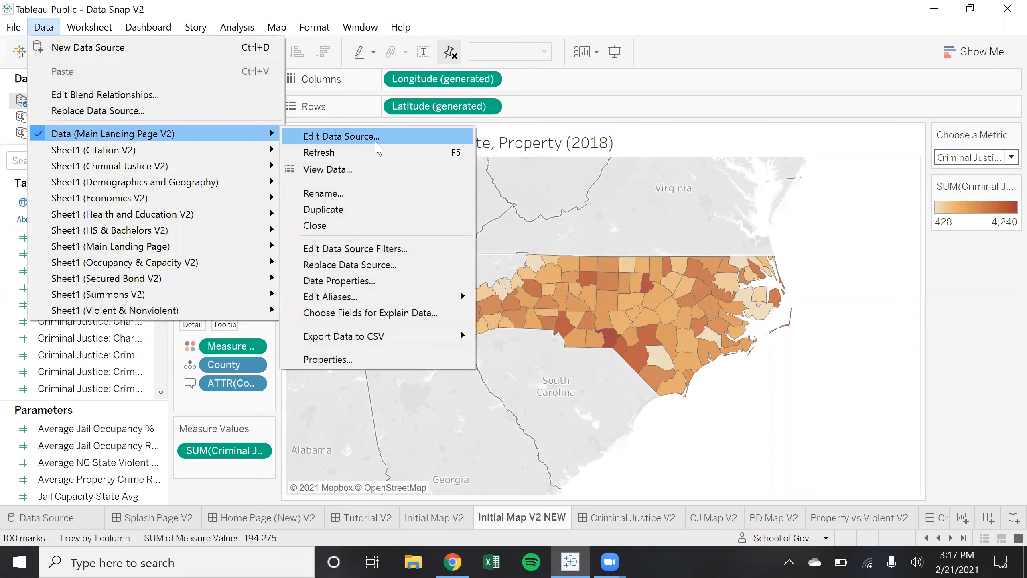
left_click(376, 151)
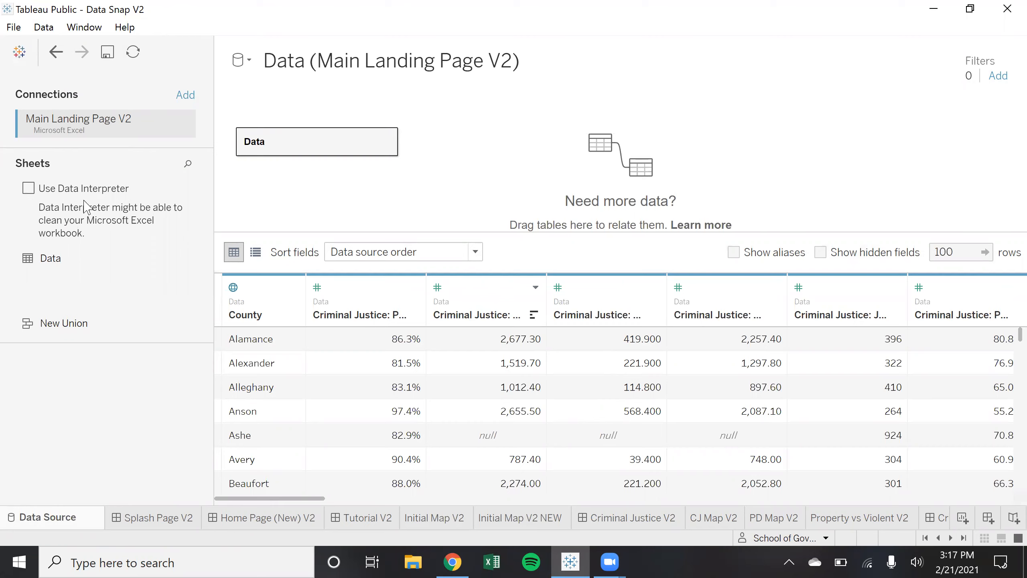
left_click(538, 520)
left_click(44, 27)
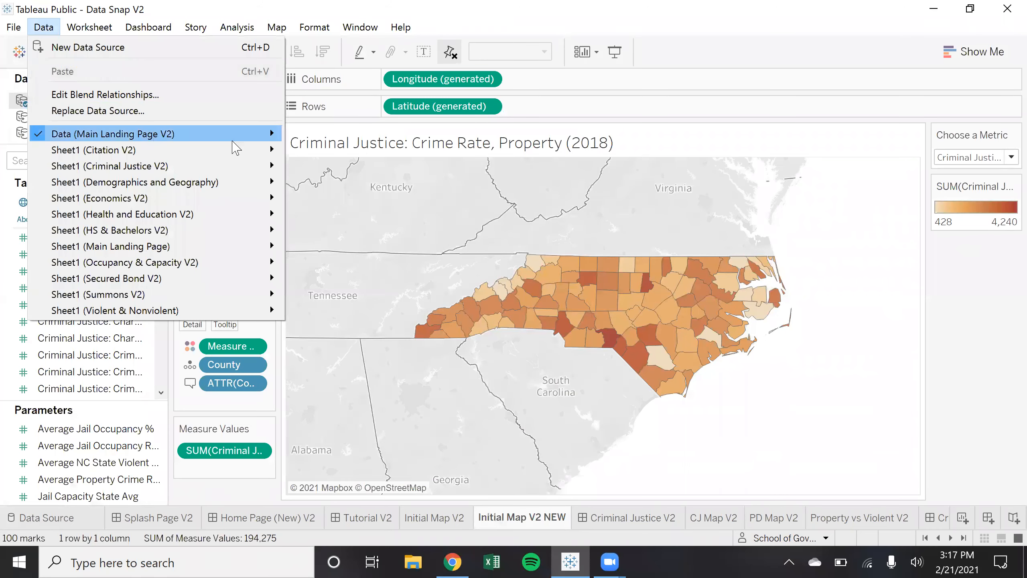
mouse_move(259, 134)
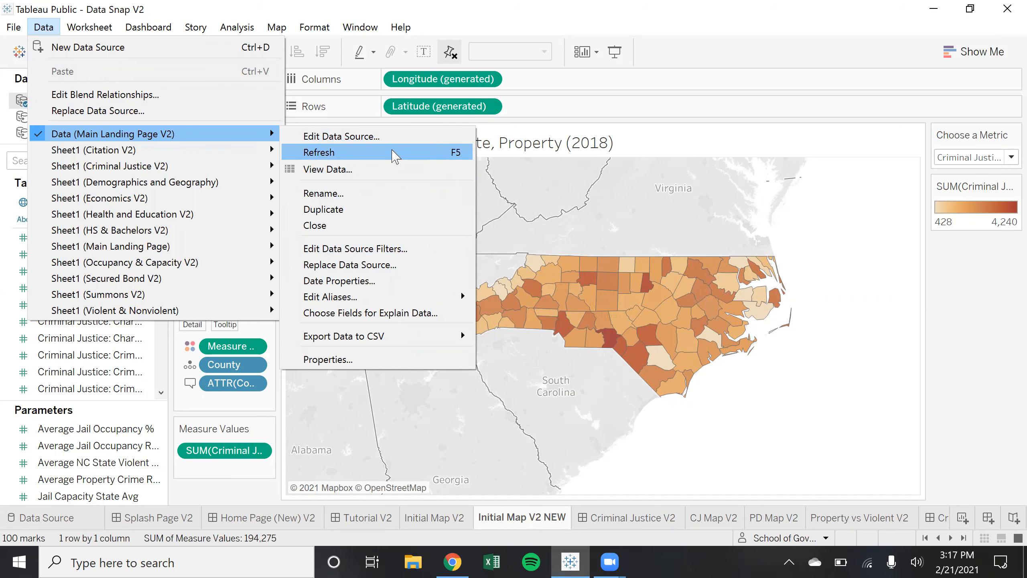
left_click(78, 9)
left_click(49, 21)
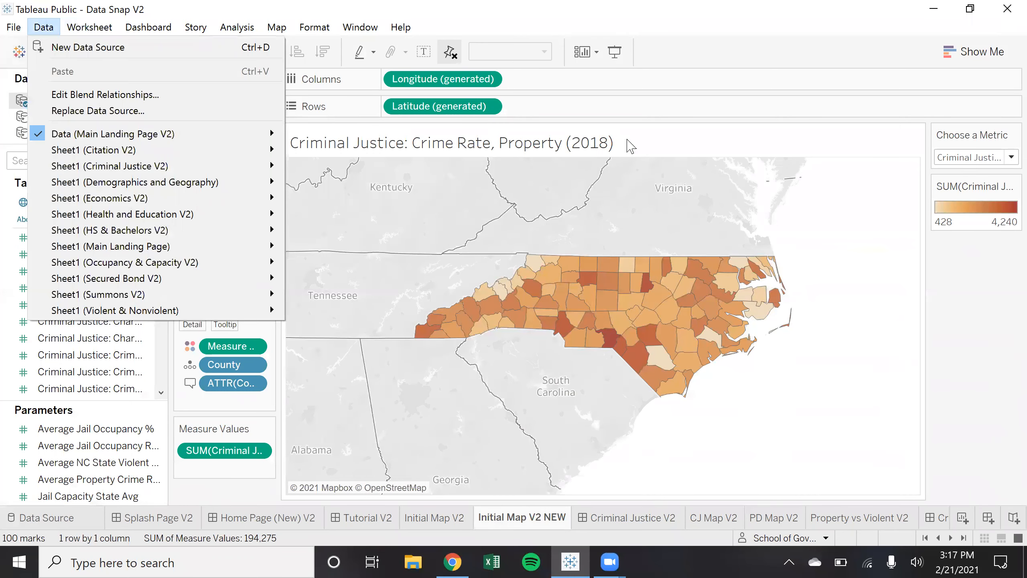
left_click(988, 324)
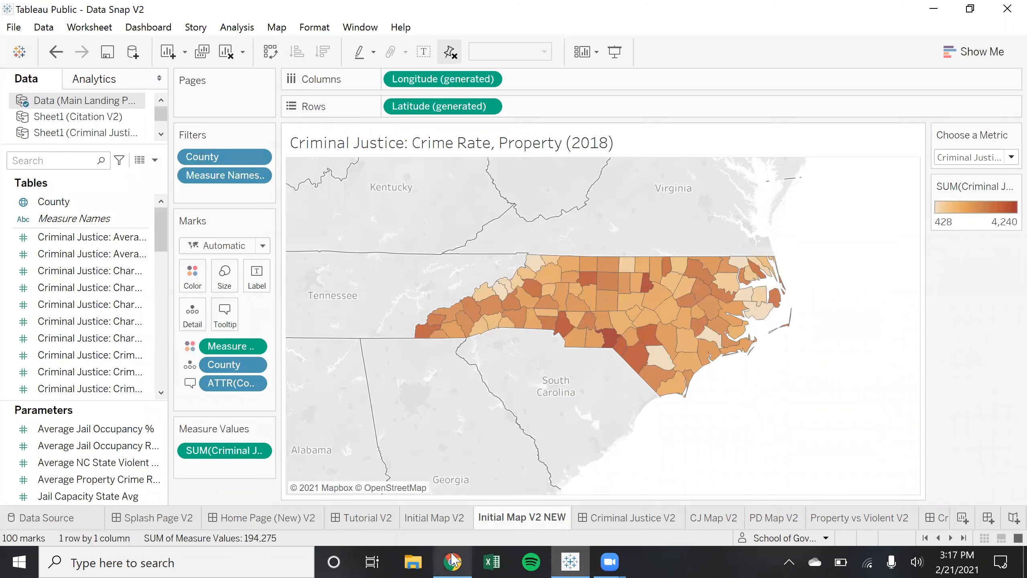
Open Main Landing Page V2 from Downloads in Excel and enable editing
left_click(426, 554)
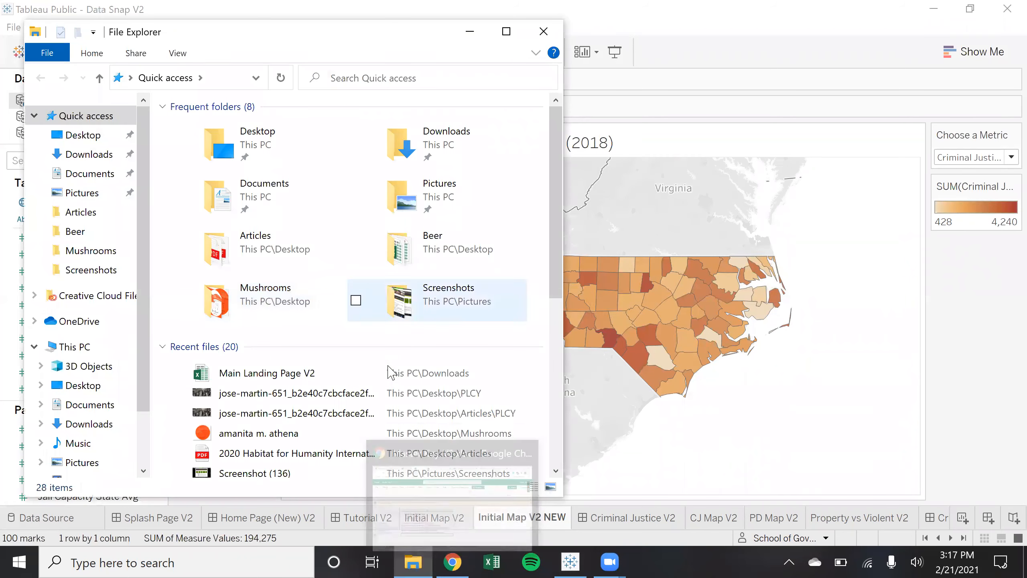
double_click(382, 371)
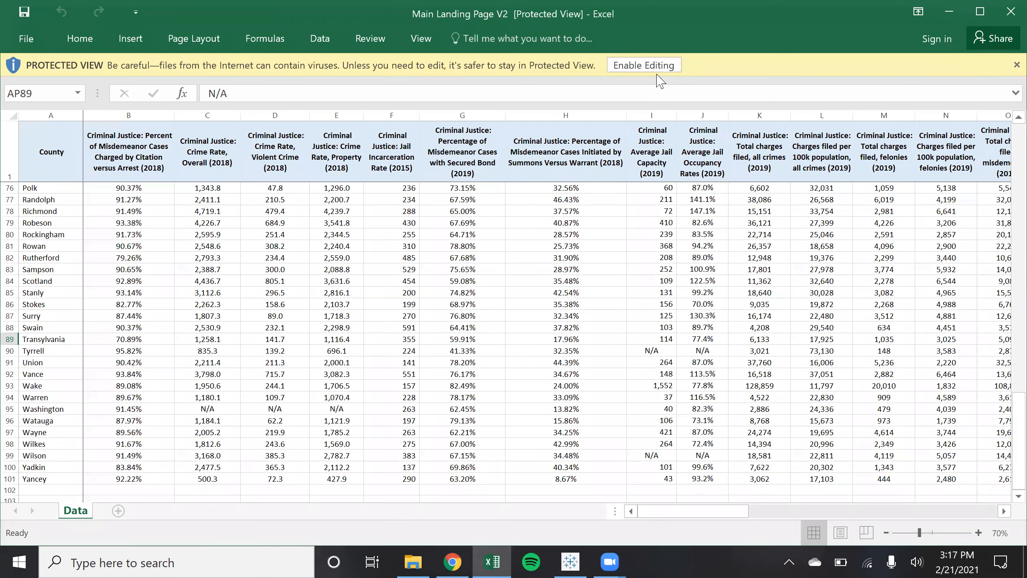
left_click(660, 66)
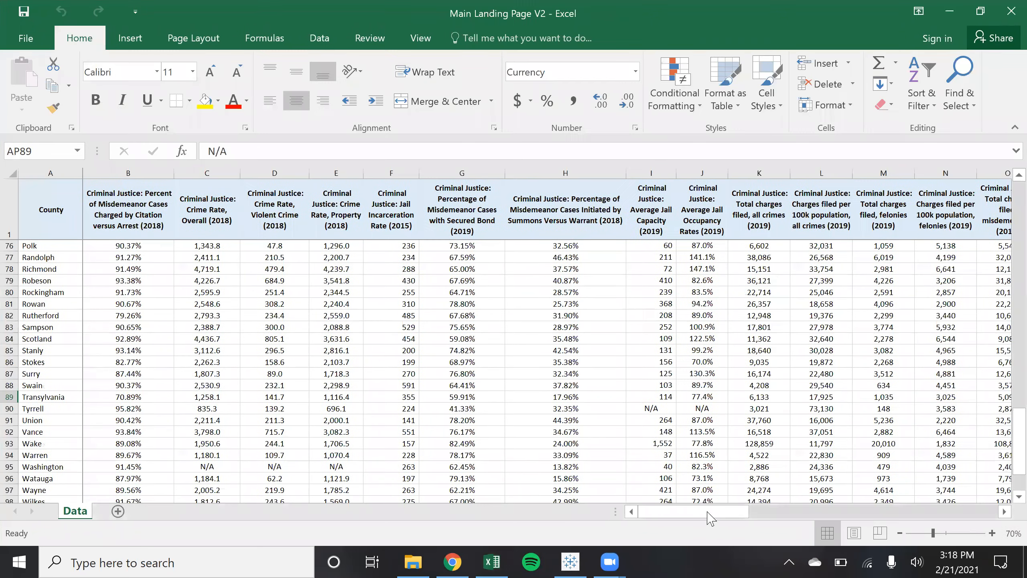
Copy the Opiate Deaths per Capita column (AQ) into the empty column AR
left_click_drag(709, 514, 467, 350)
scroll(467, 350, "up", 20)
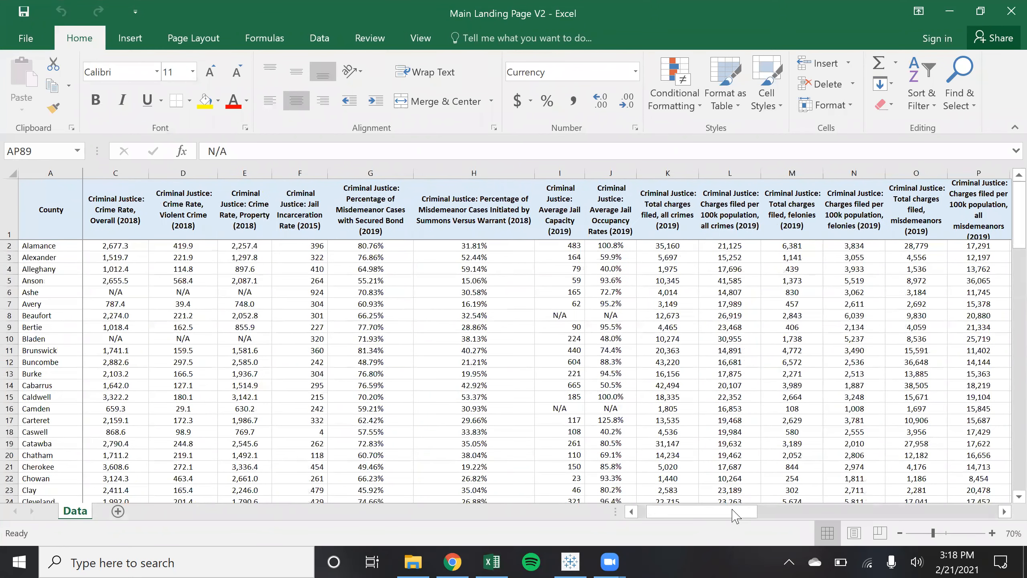
left_click_drag(748, 514, 1008, 485)
left_click(1005, 513)
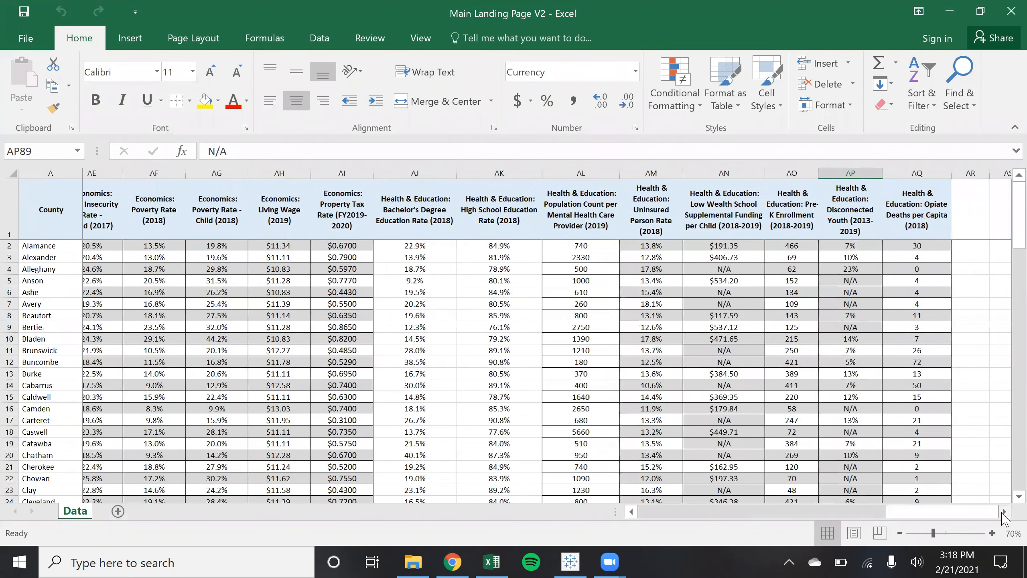
left_click(1005, 513)
left_click(810, 209)
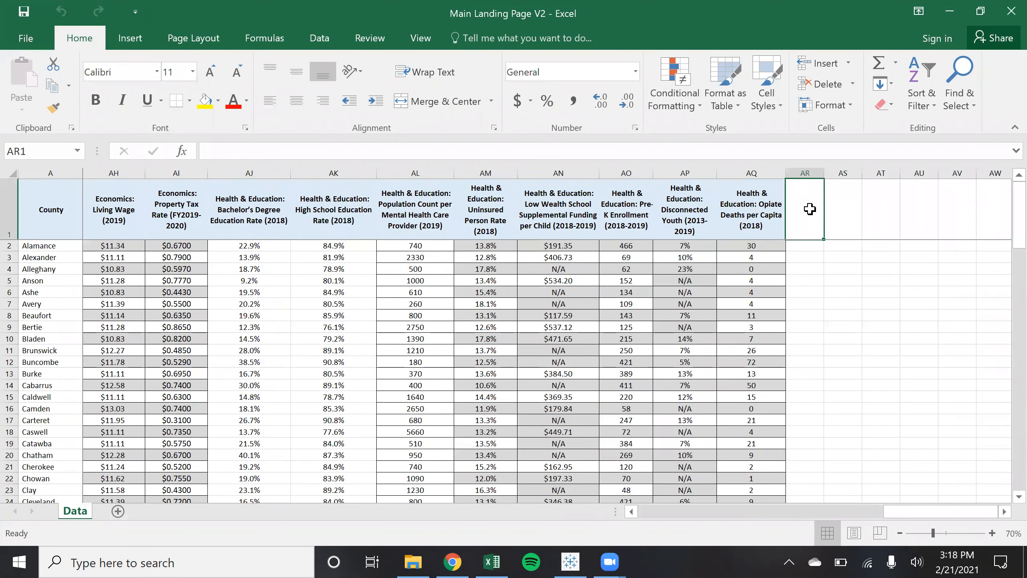
left_click(771, 219)
mouse_move(785, 240)
left_mouse_down()
mouse_move(807, 241)
mouse_move(793, 239)
left_mouse_up()
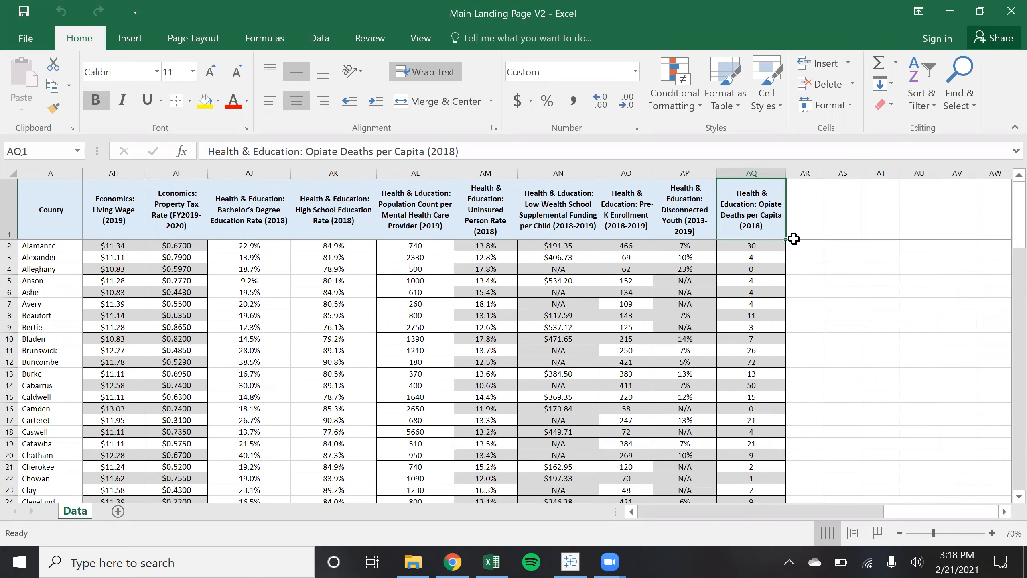
key("ctrl+shift+Down")
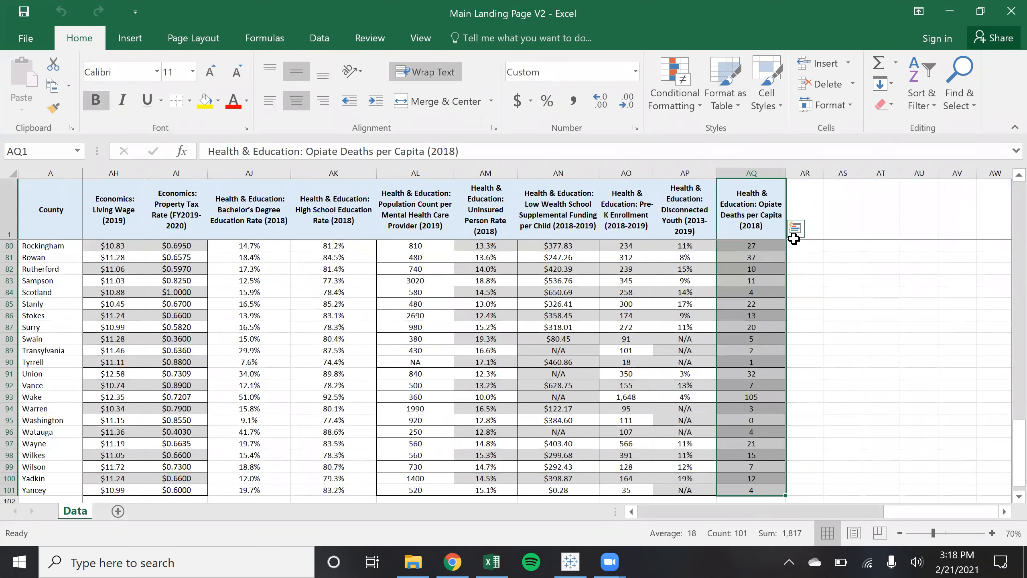
key("ctrl+c")
left_click(795, 238)
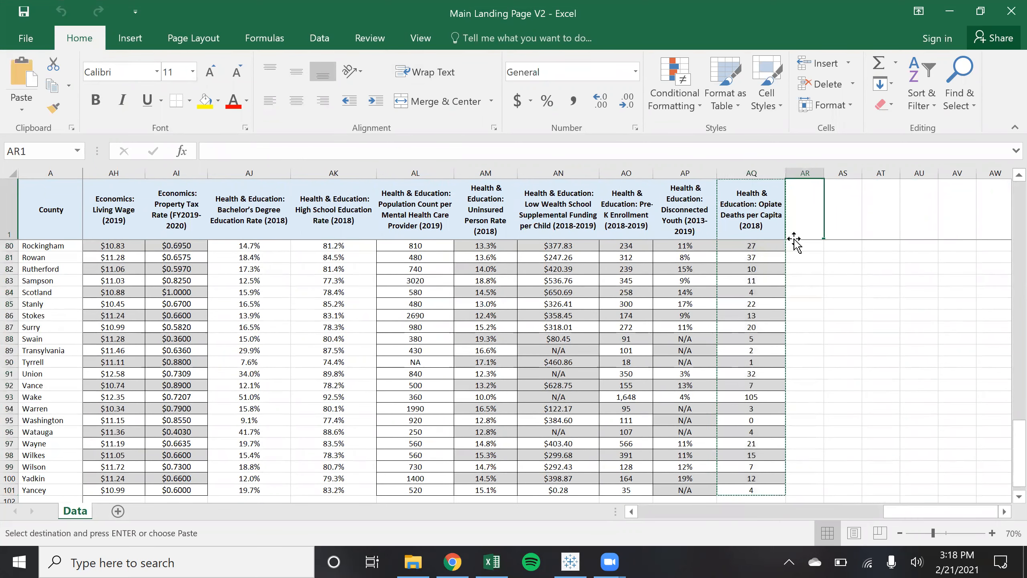
key("ctrl+v")
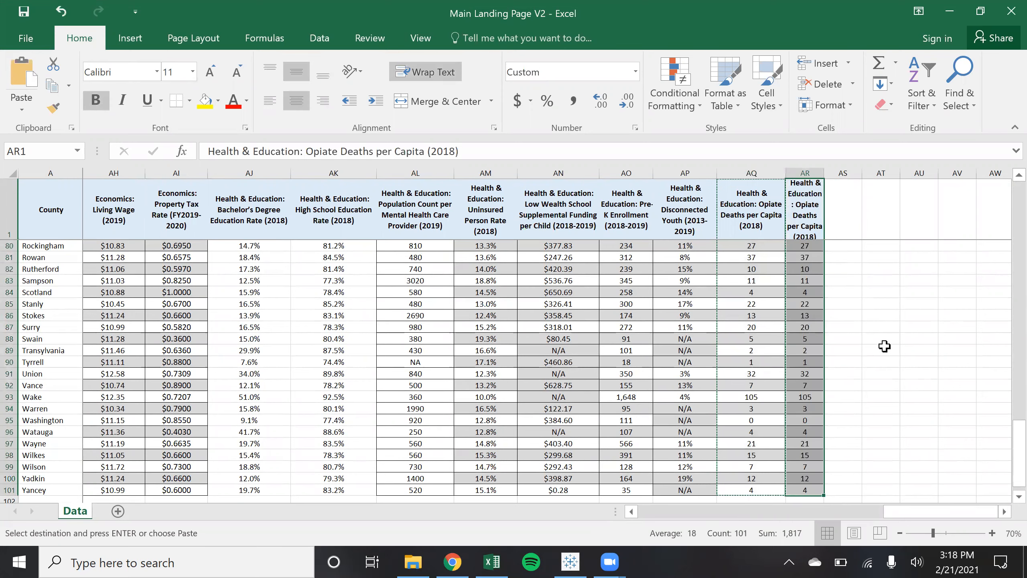
Rename the AR1 header to 'Test SOG' and enter 300 in AR2
scroll(885, 346, "up", 8)
scroll(884, 346, "up", 18)
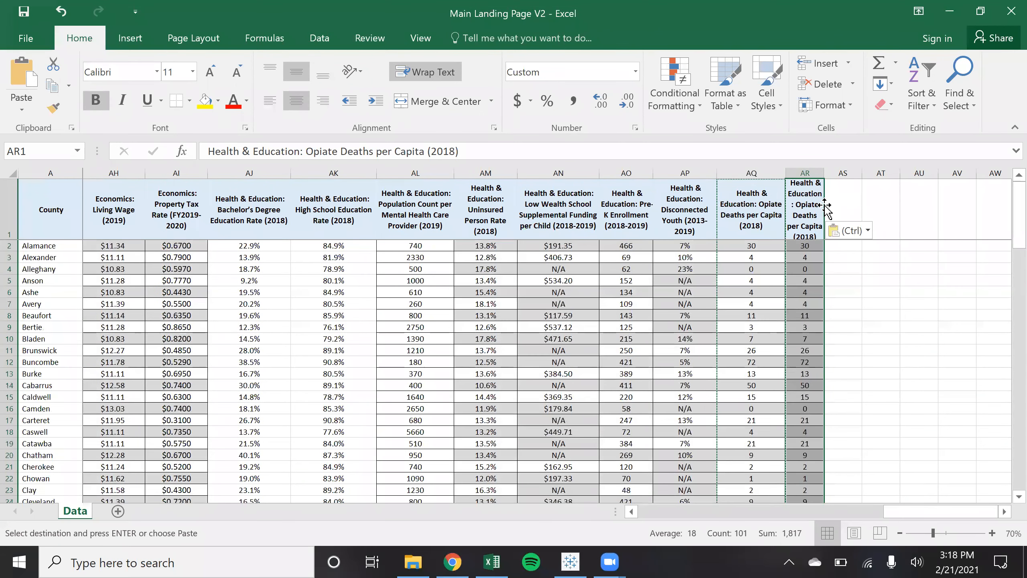
left_click(803, 220)
left_click(804, 220)
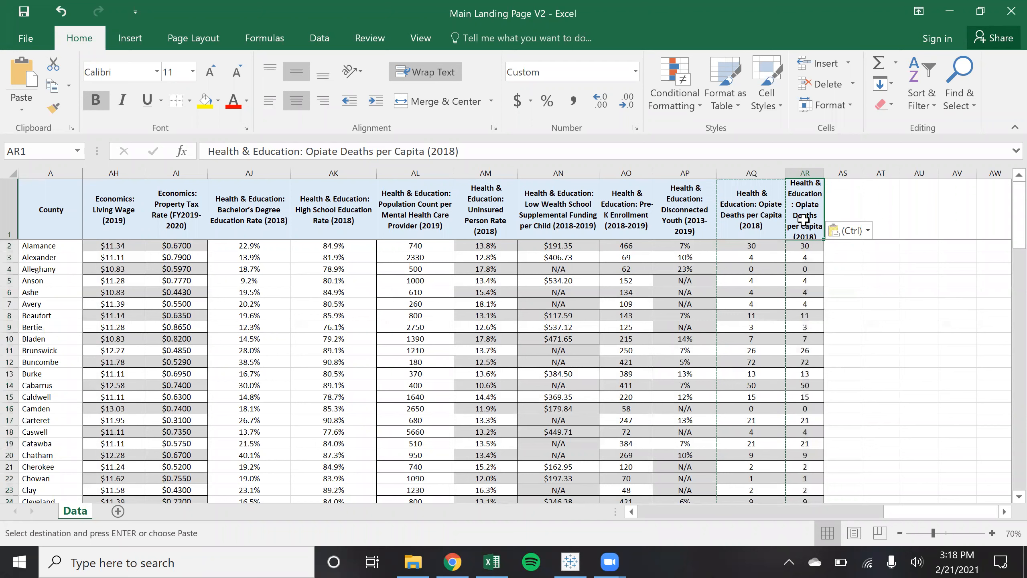
type("Test SOG")
key("Return")
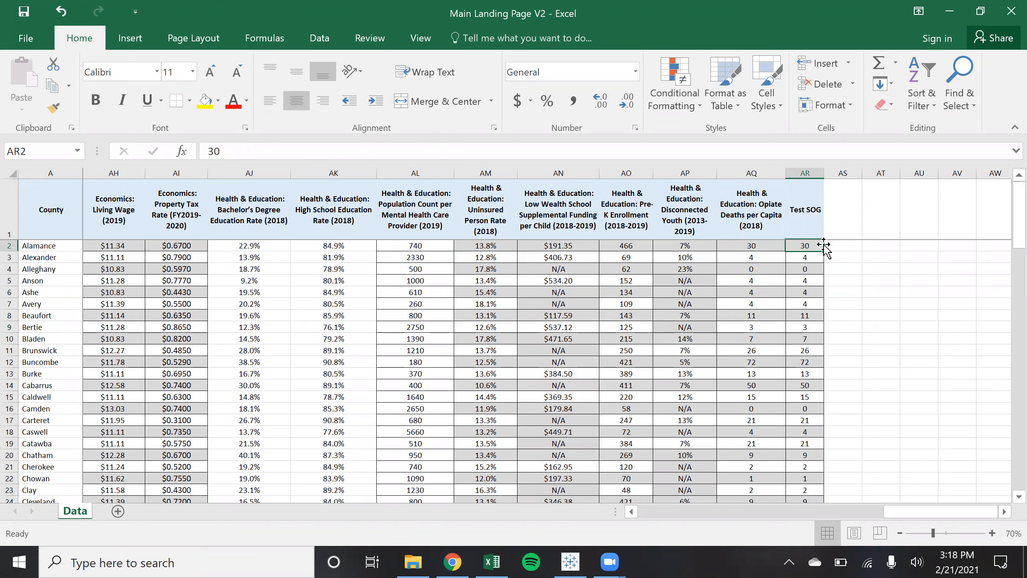
type("3")
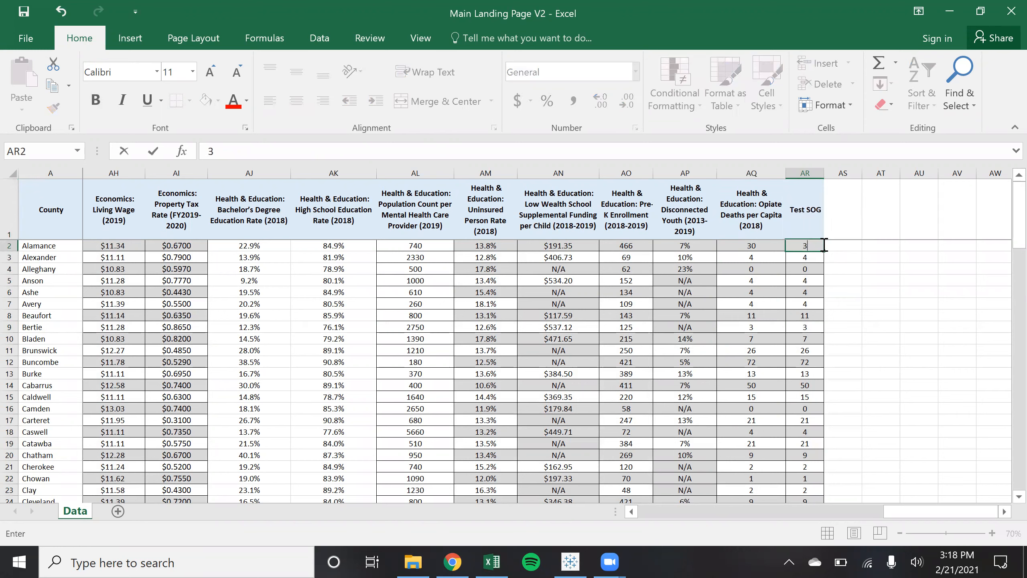
key("Return")
Fill 300 down the Test SOG column for every county and save the workbook
left_click(810, 245)
key("ctrl+c")
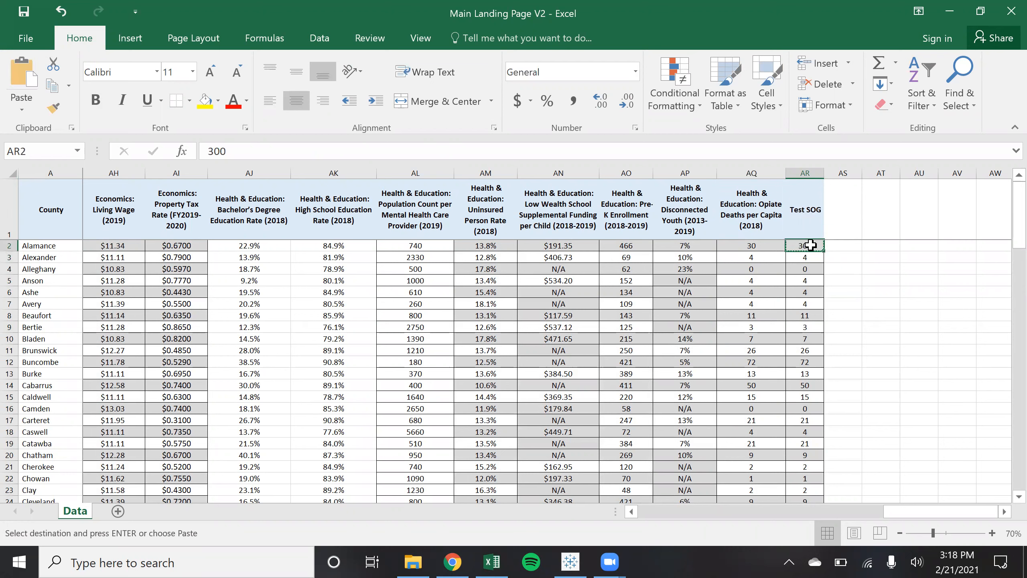
key("ctrl+d")
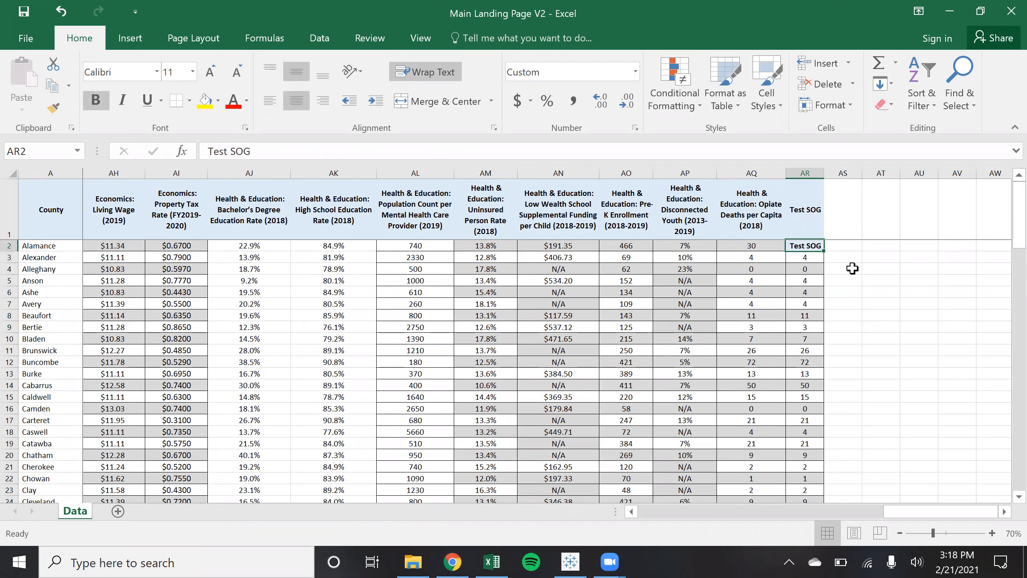
key("ctrl+z")
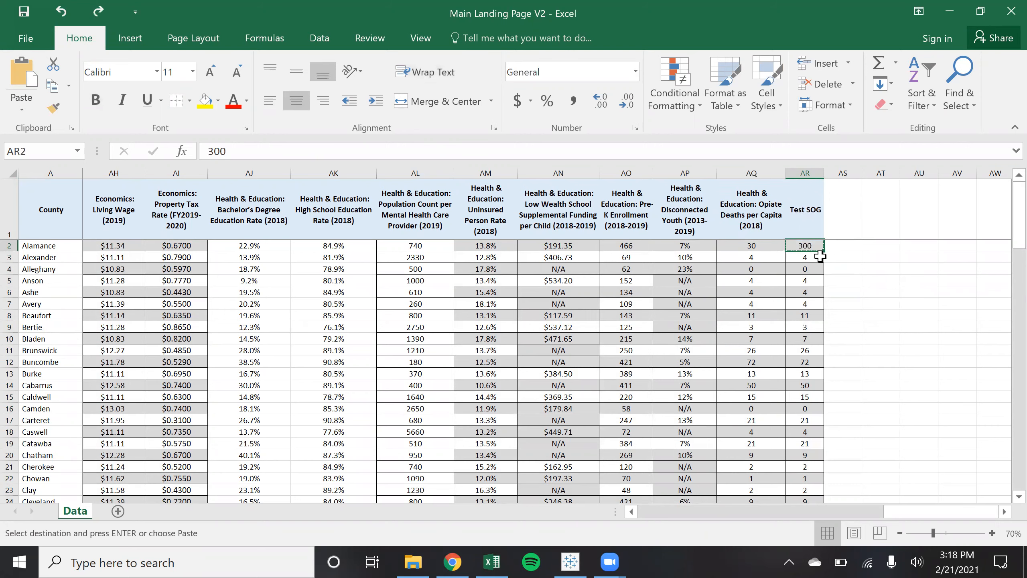
key("ctrl+shift+Down")
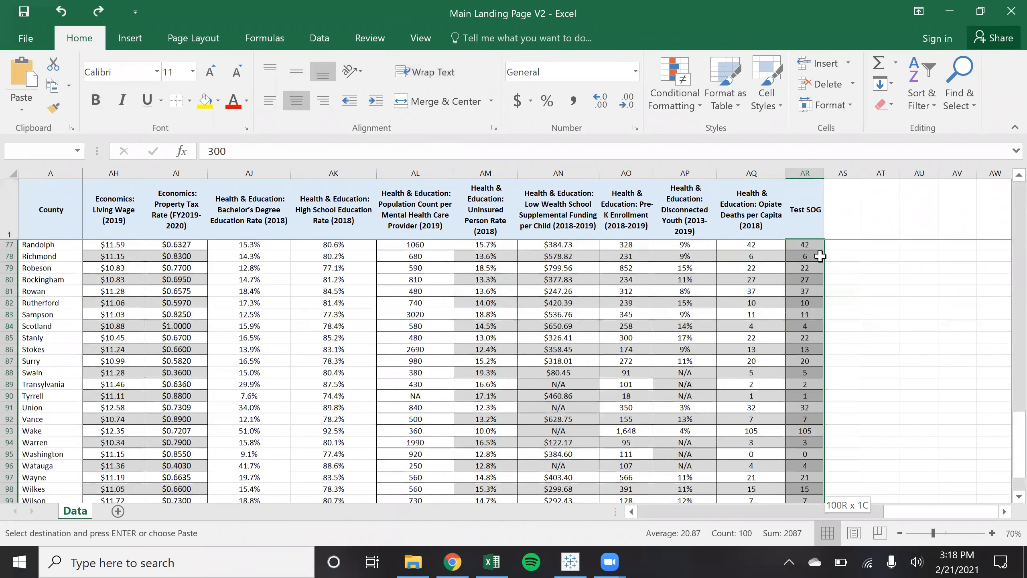
key("ctrl+v")
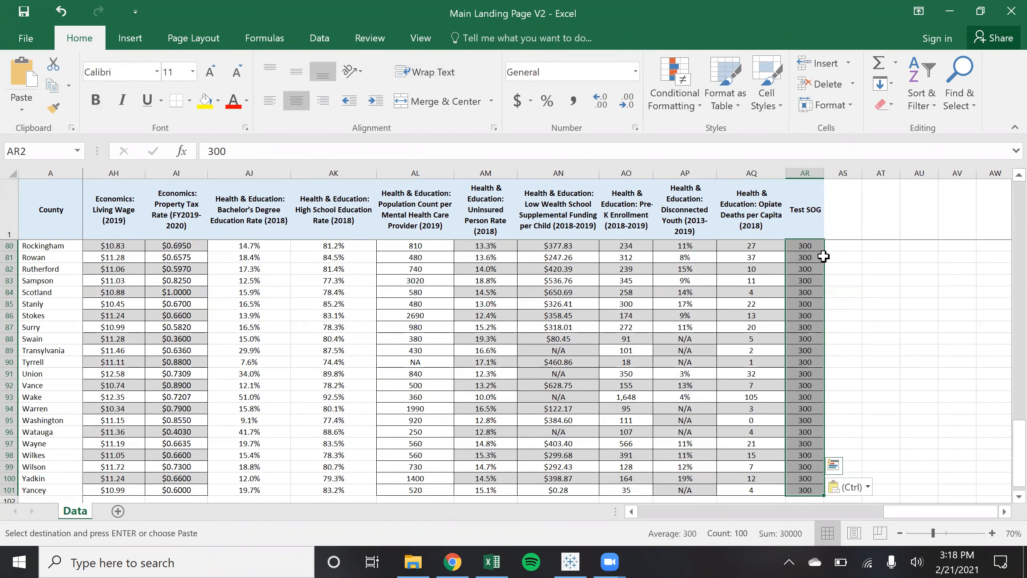
scroll(935, 372, "up", 19)
scroll(934, 373, "up", 7)
left_click(934, 373)
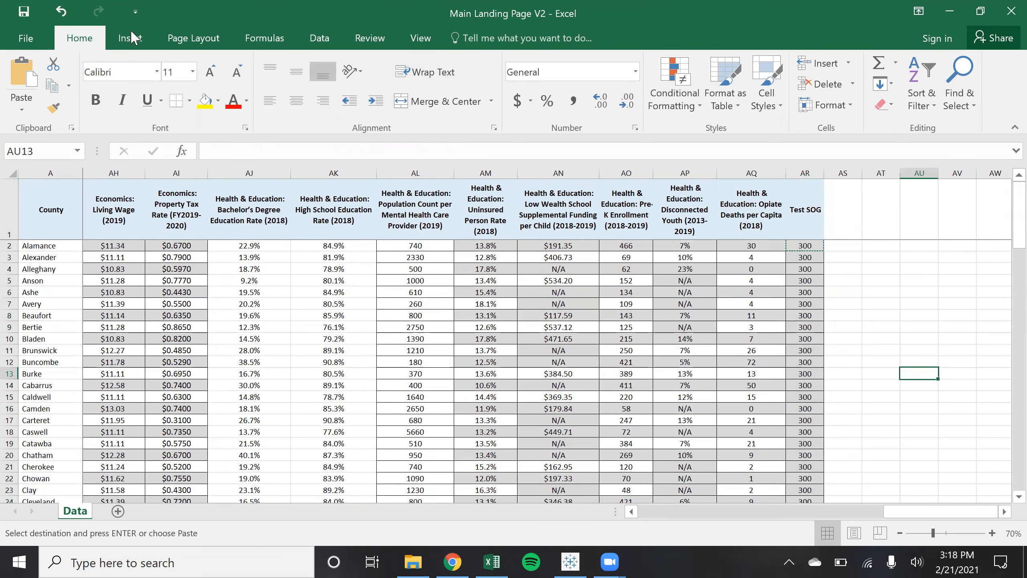
left_click(23, 10)
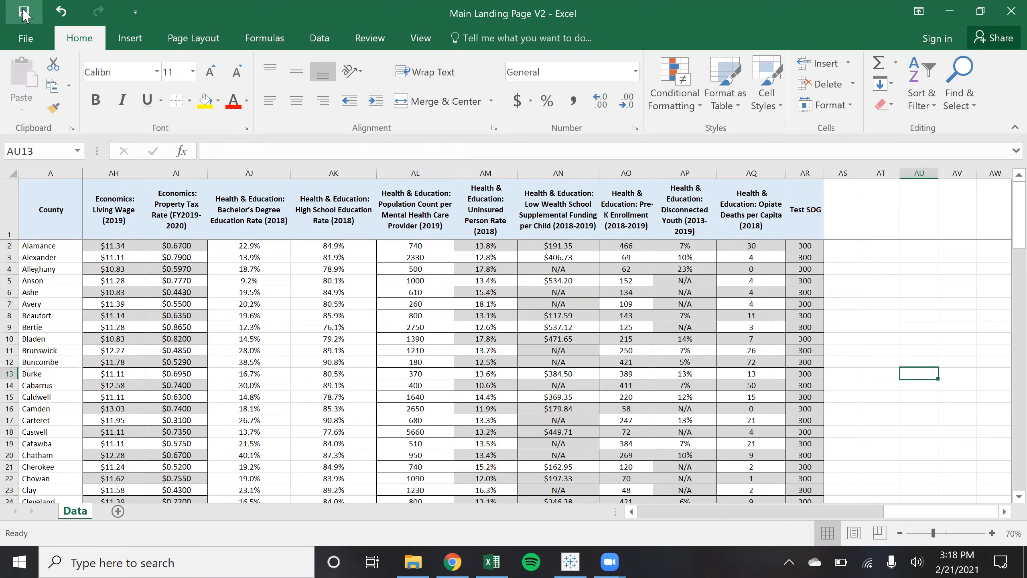
left_click(570, 562)
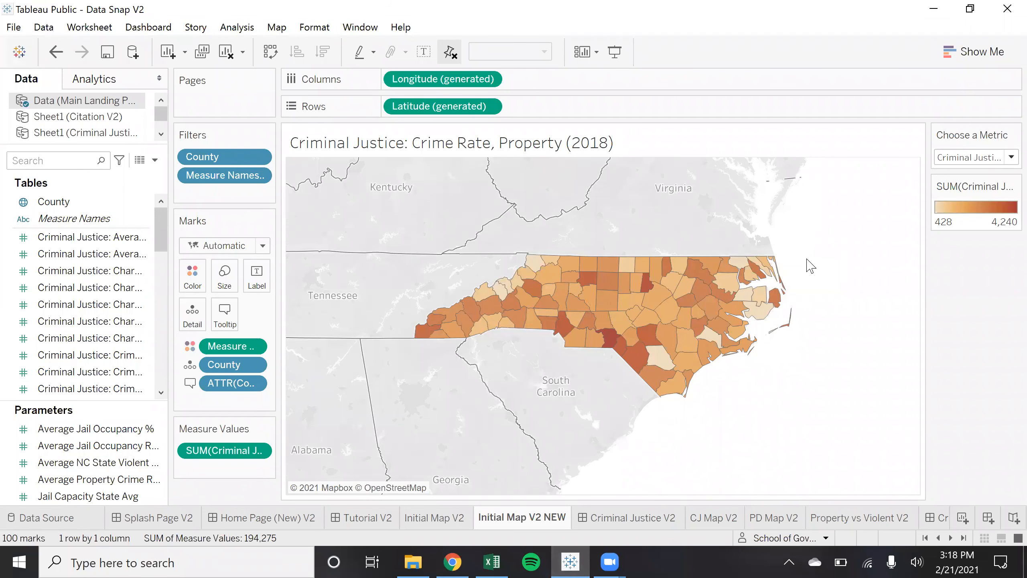
Refresh the Main Landing Page V2 data source and confirm the warning
left_click(43, 28)
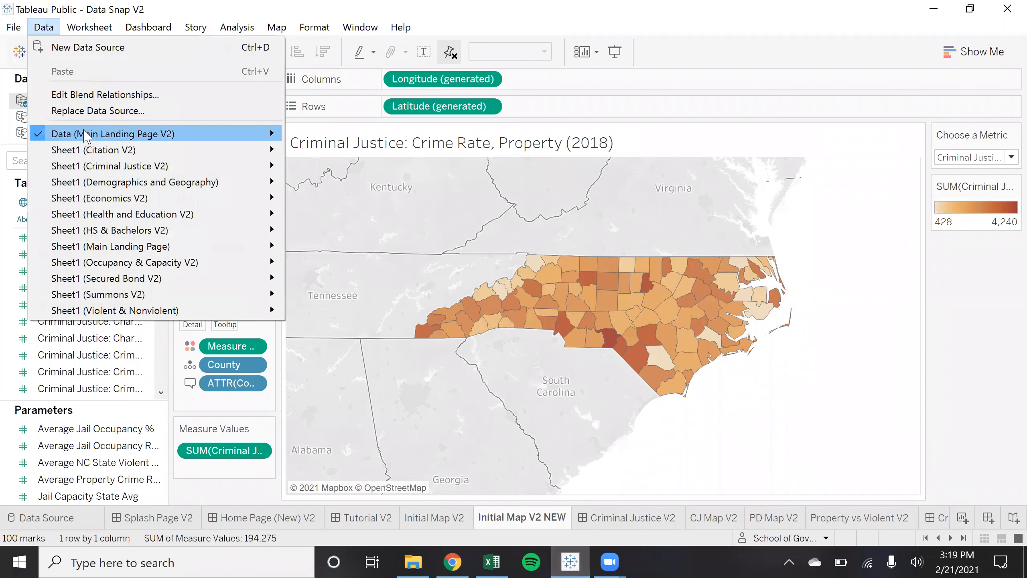
mouse_move(86, 136)
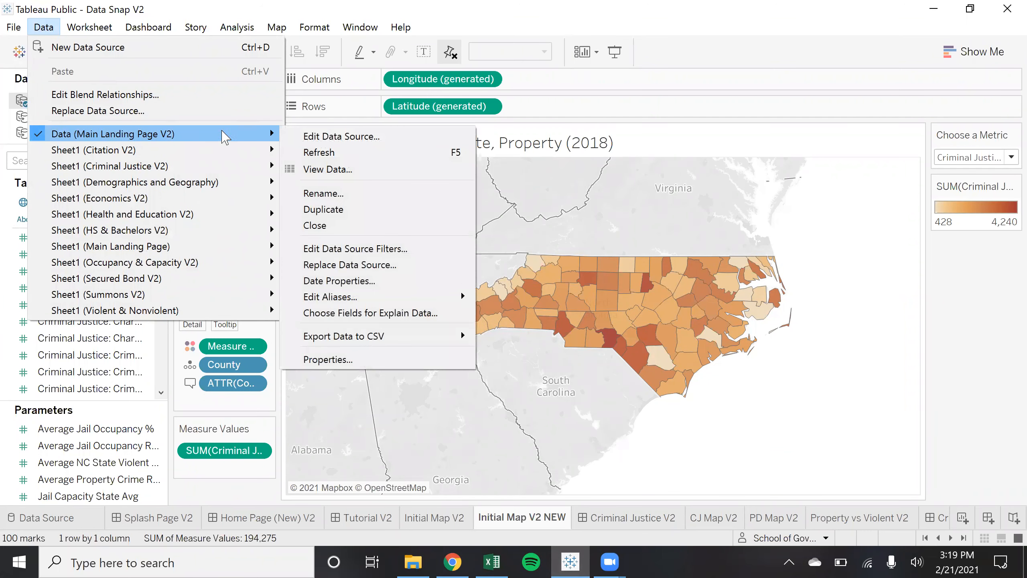
left_click(374, 156)
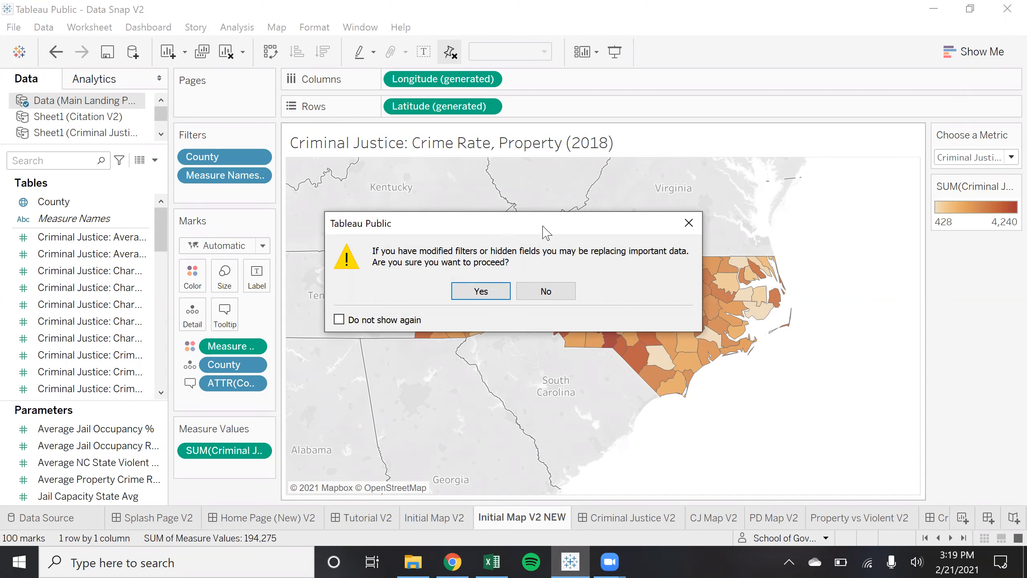
left_click_drag(543, 227, 598, 220)
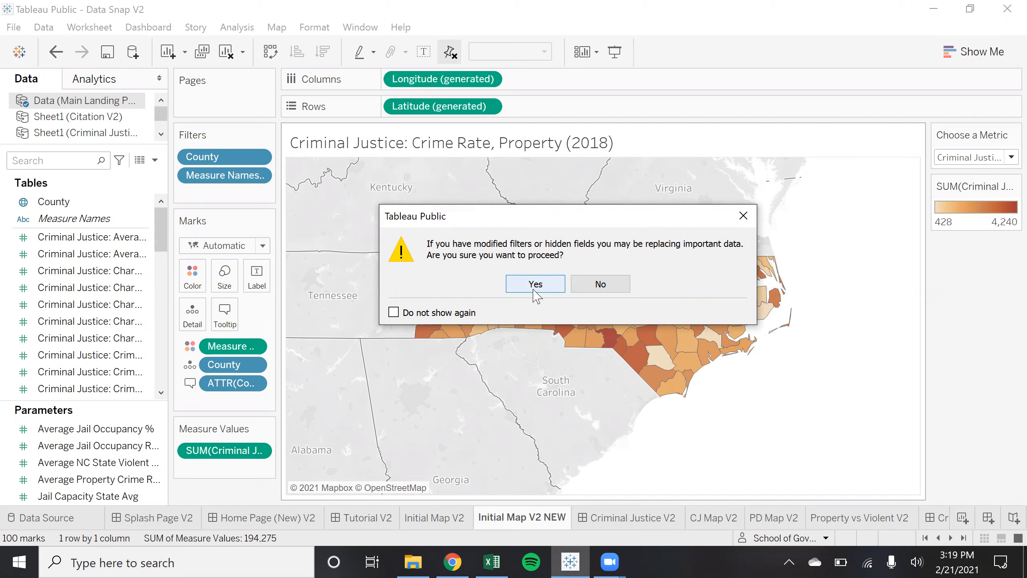
left_click(504, 555)
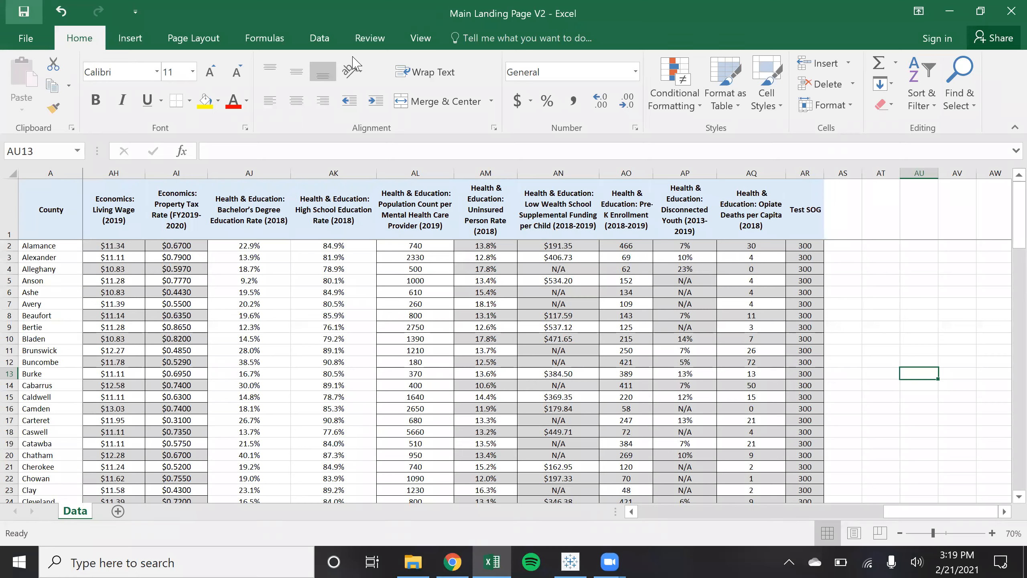
key("alt+Tab")
left_click(543, 284)
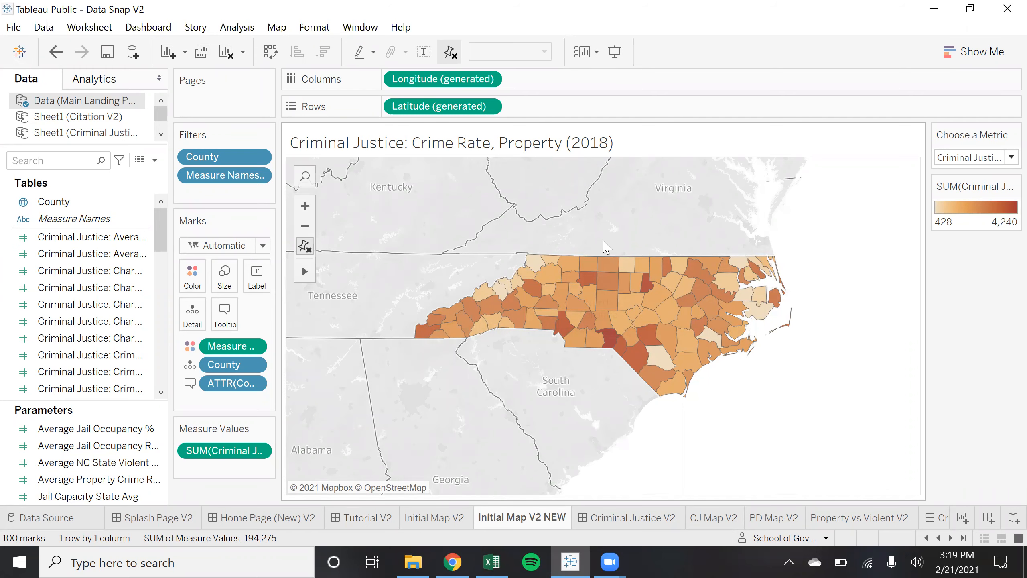
Check the Choose a Metric list, leaving the map on Crime Rate, Property (2018)
left_click(1003, 160)
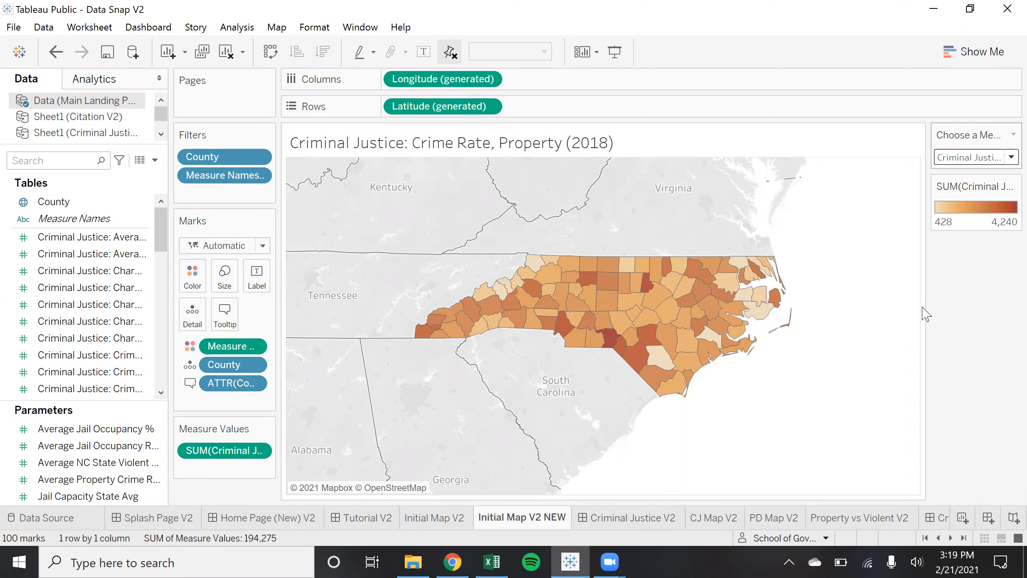
scroll(924, 323, "down", 7)
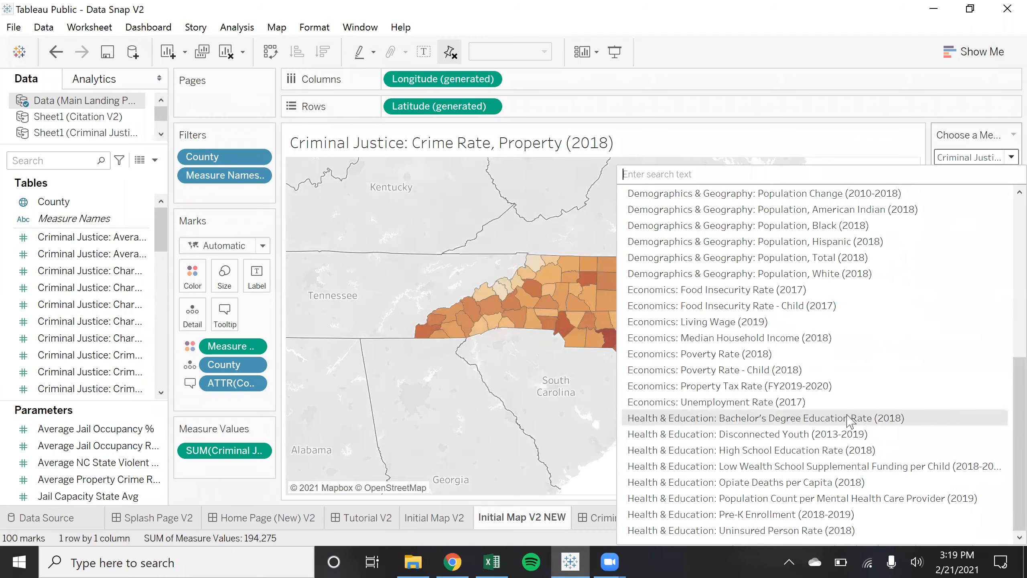
scroll(867, 447, "up", 7)
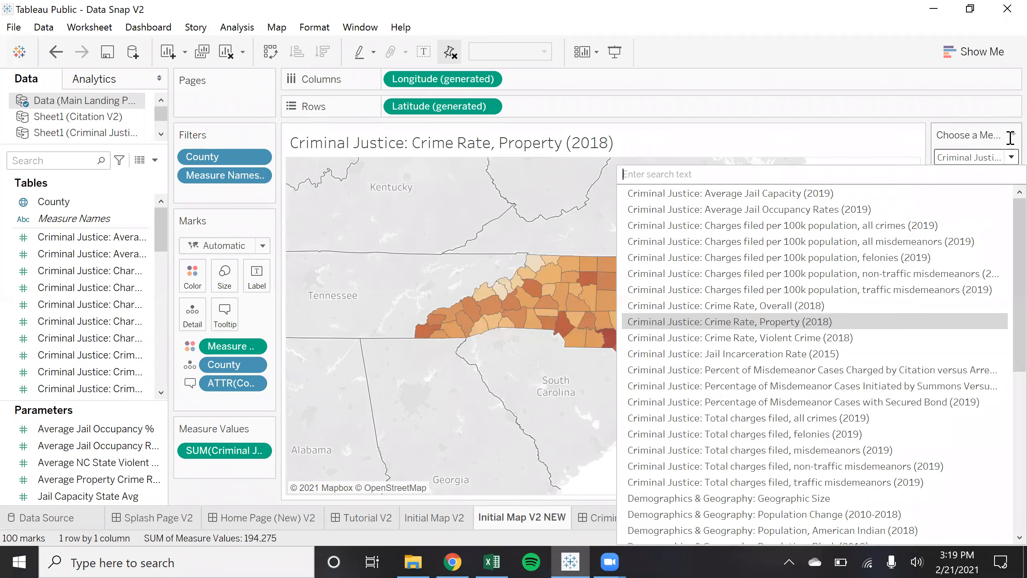
left_click(1011, 157)
left_click_drag(161, 238, 158, 384)
scroll(162, 314, "up", 10)
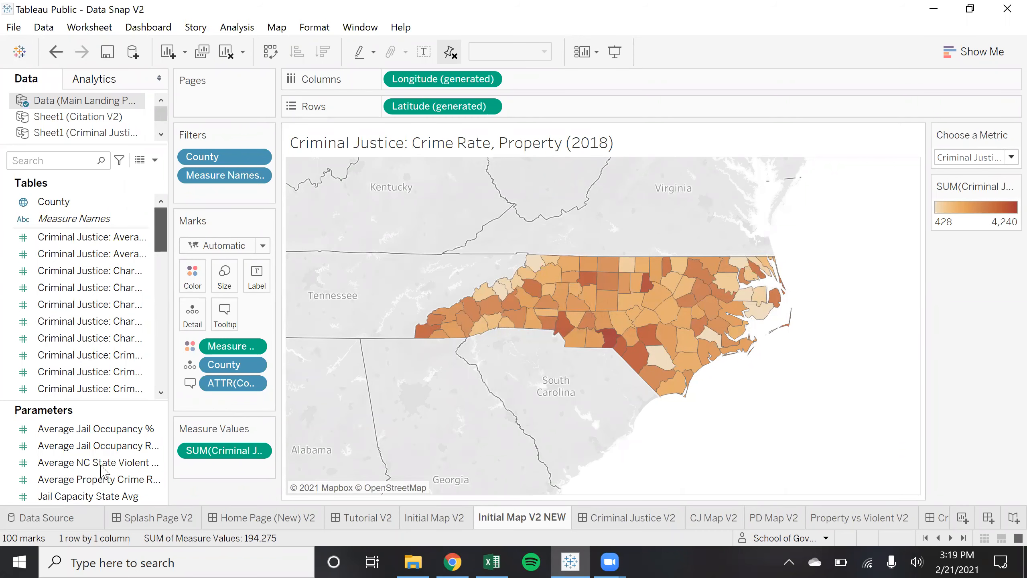
Review the Main Landing Page V2 data grid against Excel, then return to Initial Map V2 NEW
left_click(73, 525)
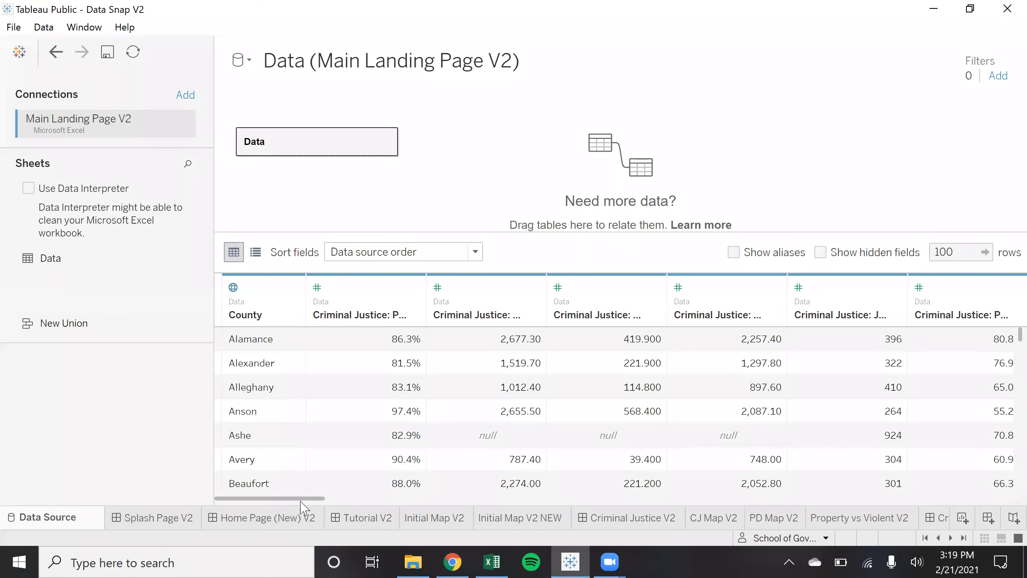
mouse_move(300, 500)
left_mouse_down()
mouse_move(909, 495)
mouse_move(1002, 474)
mouse_move(129, 453)
mouse_move(1006, 518)
left_mouse_up()
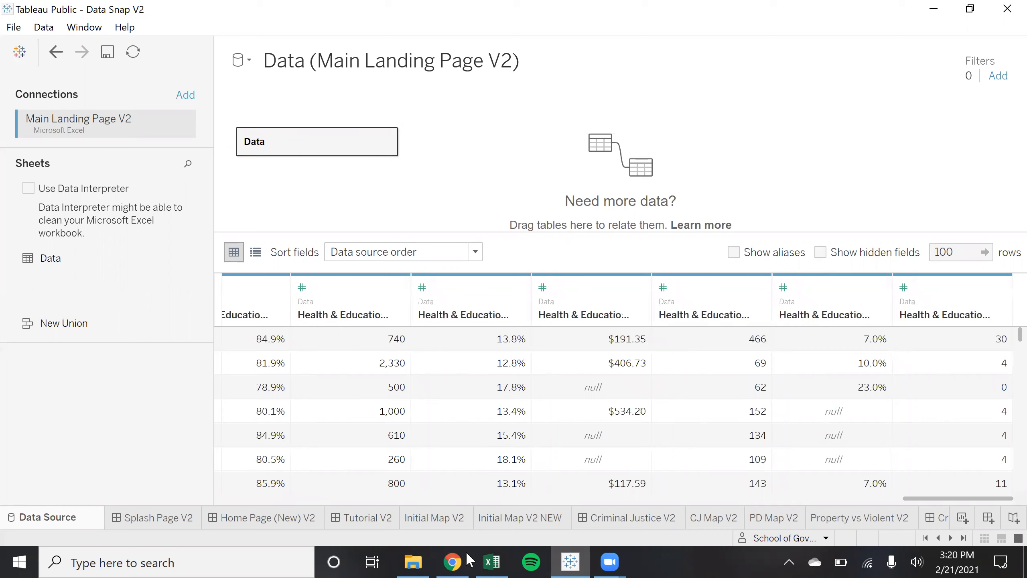
left_click(492, 562)
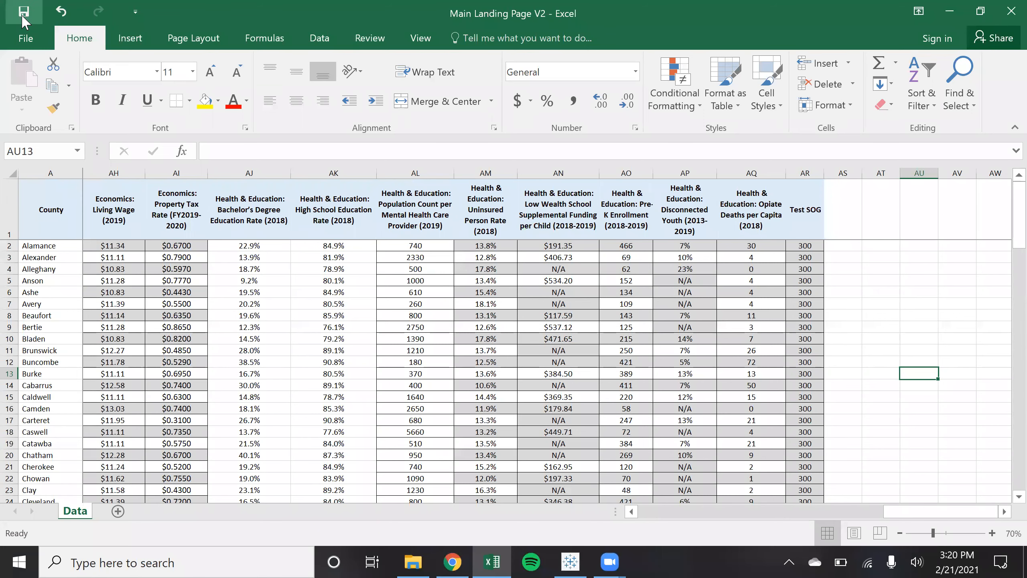
left_click(570, 561)
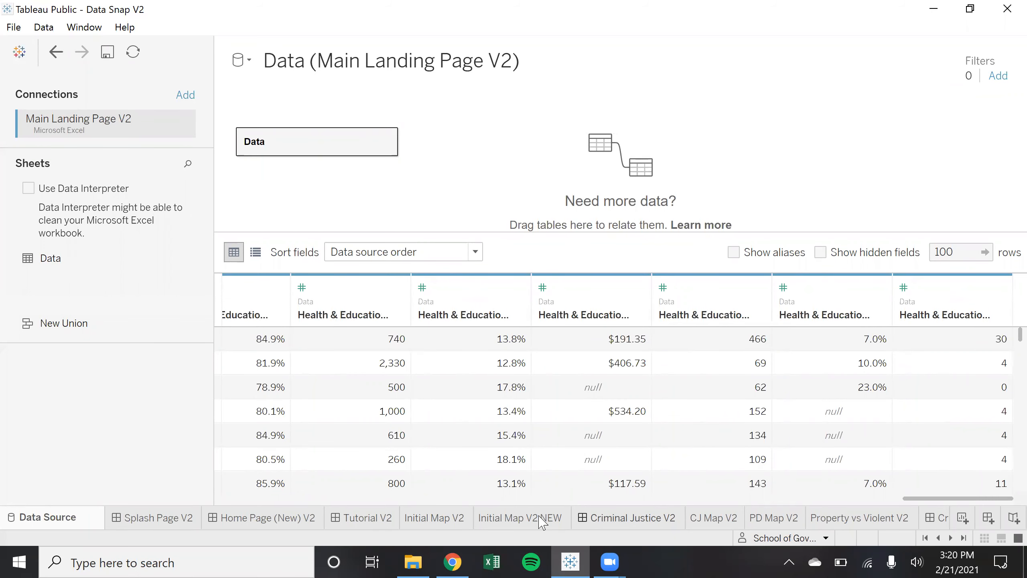
left_click(542, 519)
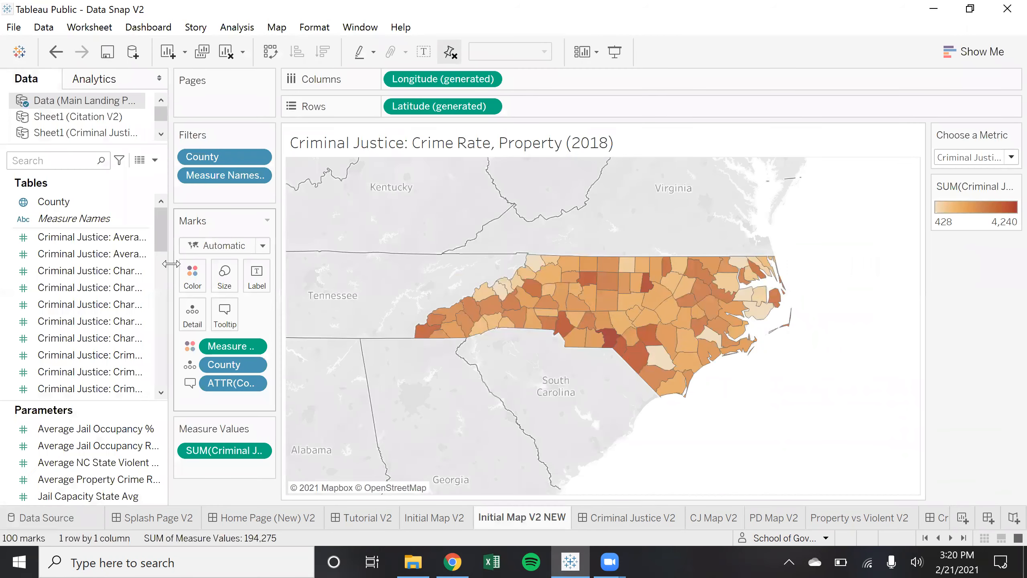
Refresh the Main Landing Page V2 data and accept the replace-data prompt
left_click(55, 27)
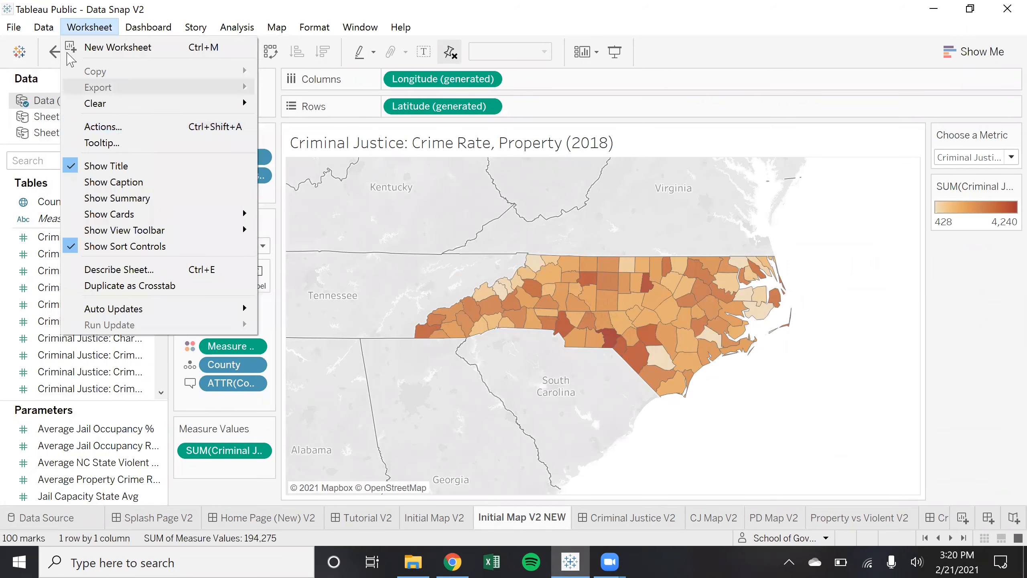
left_click(44, 27)
mouse_move(162, 133)
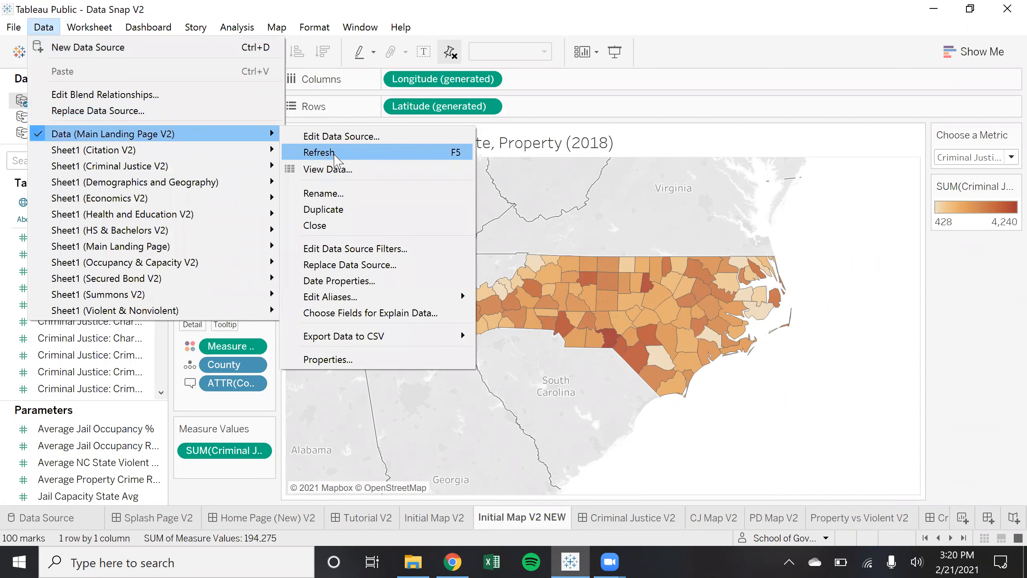
left_click(335, 154)
left_click(476, 290)
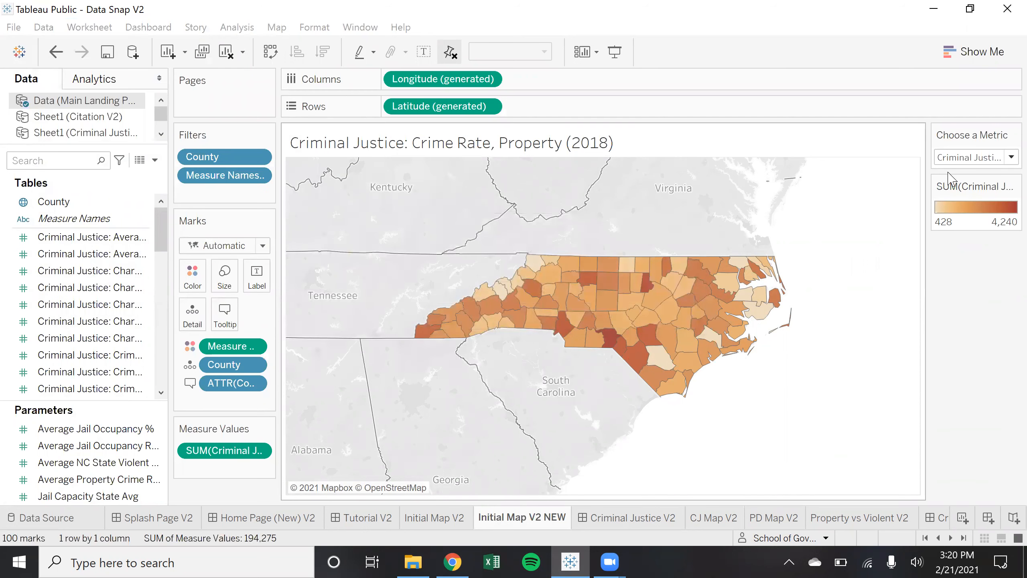
Map the Test SOG metric, which shows every county at 300
left_click(1007, 159)
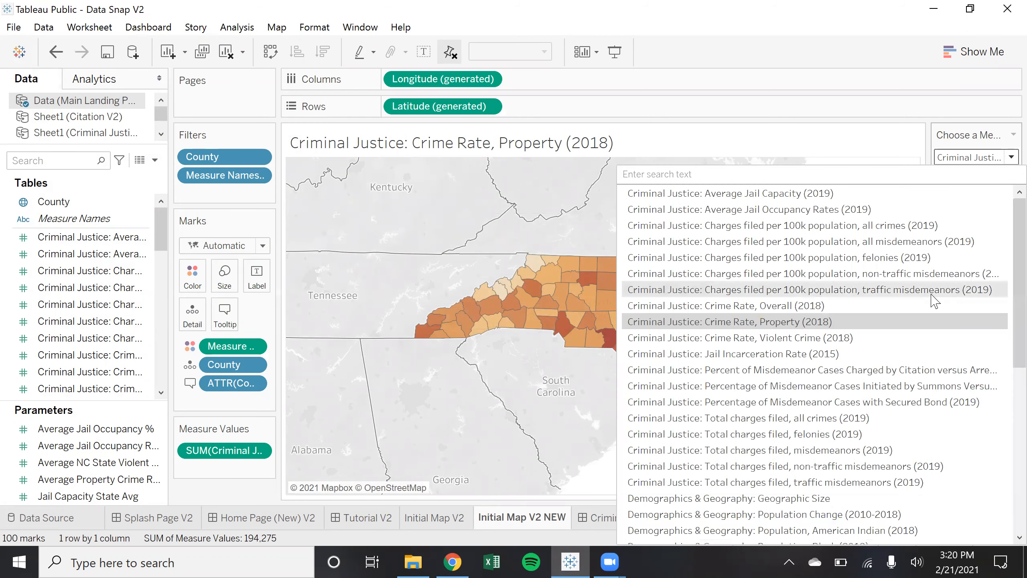
scroll(923, 307, "down", 10)
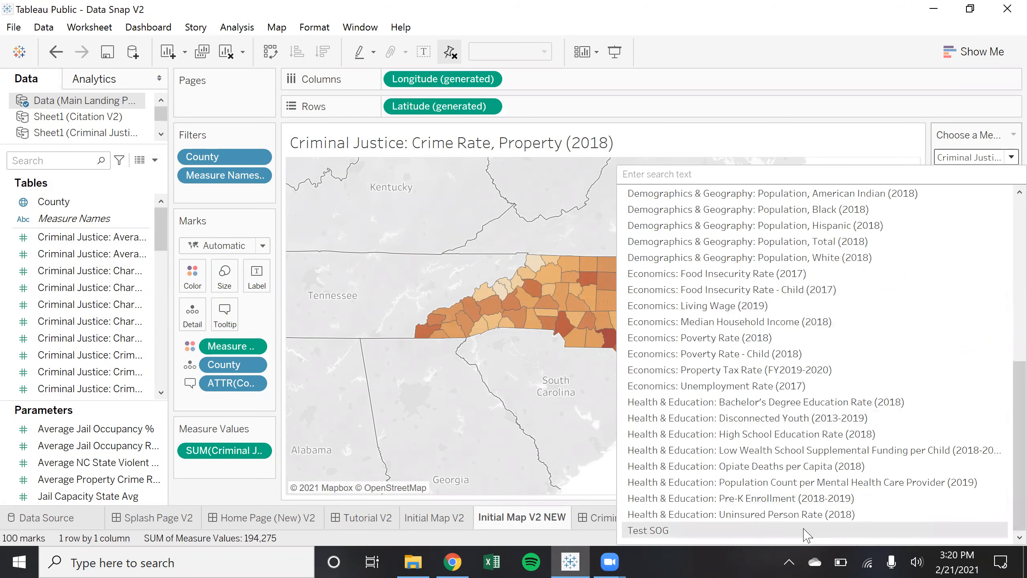
left_click(807, 531)
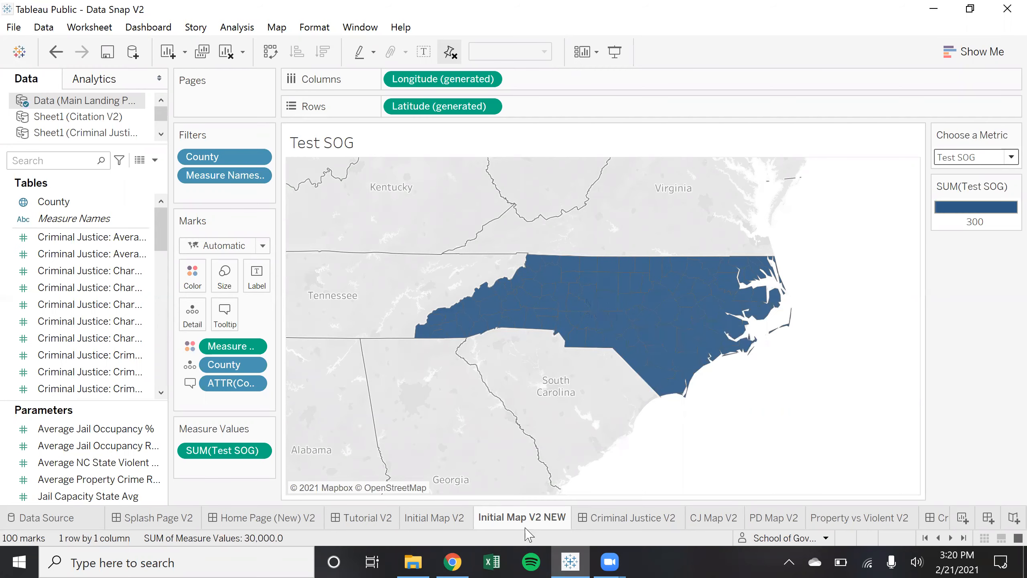
left_click(500, 562)
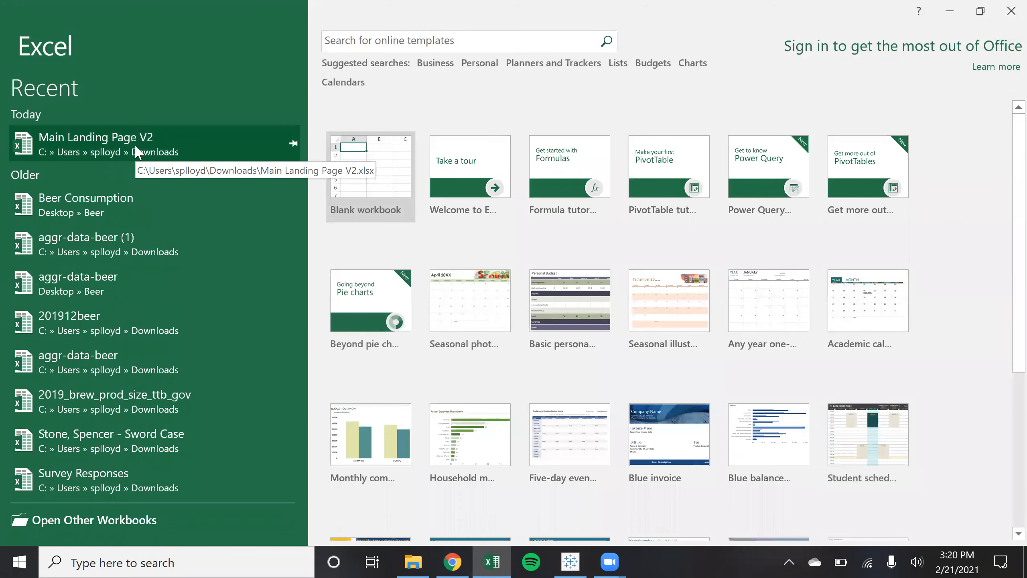
Open Main Landing Page V2 and enter 1, 2, 3 in Test SOG cells AR2:AR4
left_click(138, 152)
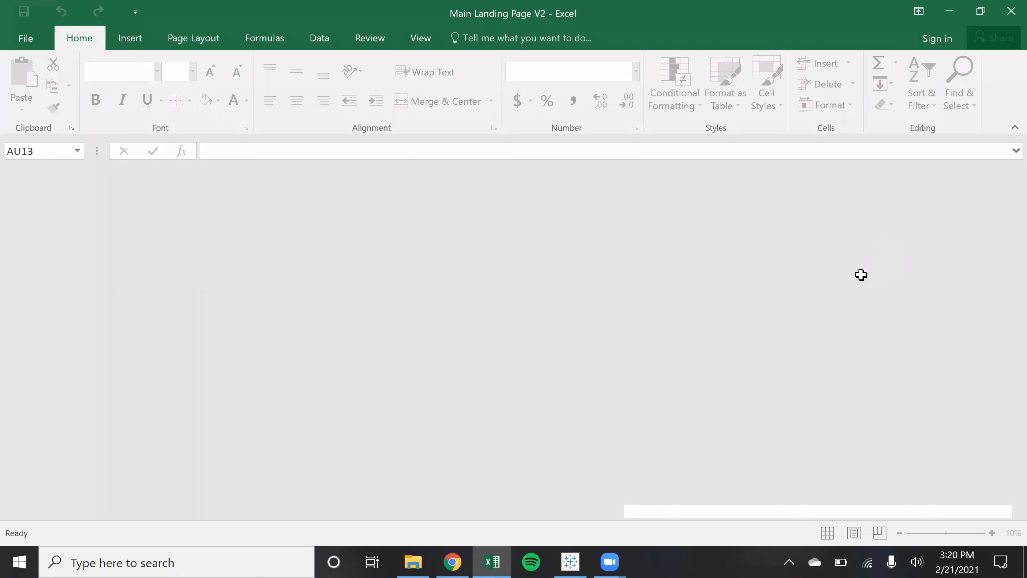
type("1")
key("Return")
type("2")
key("Return")
type("3")
key("Return")
Extend the 1, 2, 3 series down to row 101 and save the workbook
left_click_drag(818, 244, 812, 267)
left_click(813, 245)
key("ctrl+shift+Down")
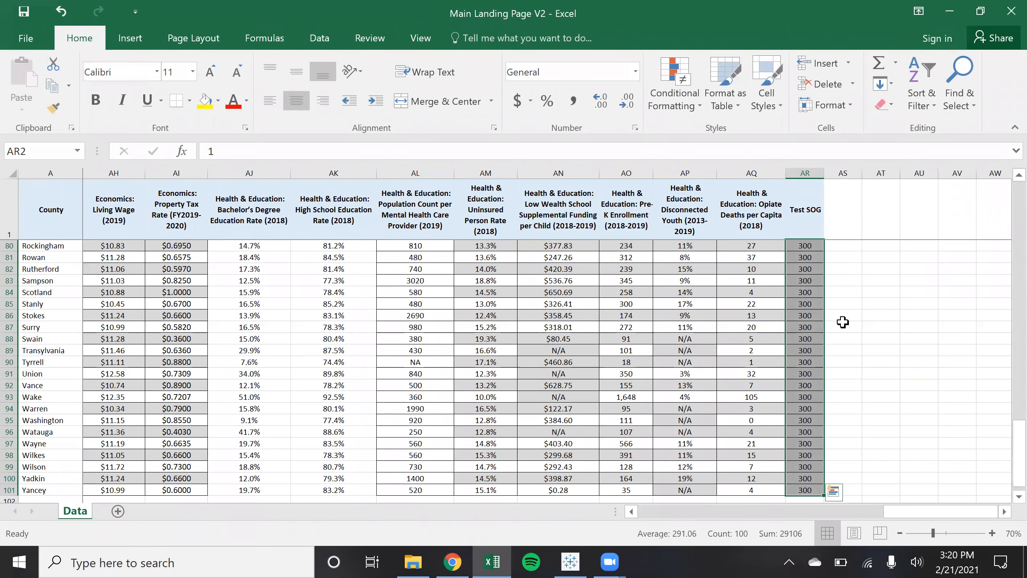
scroll(1005, 361, "up", 9)
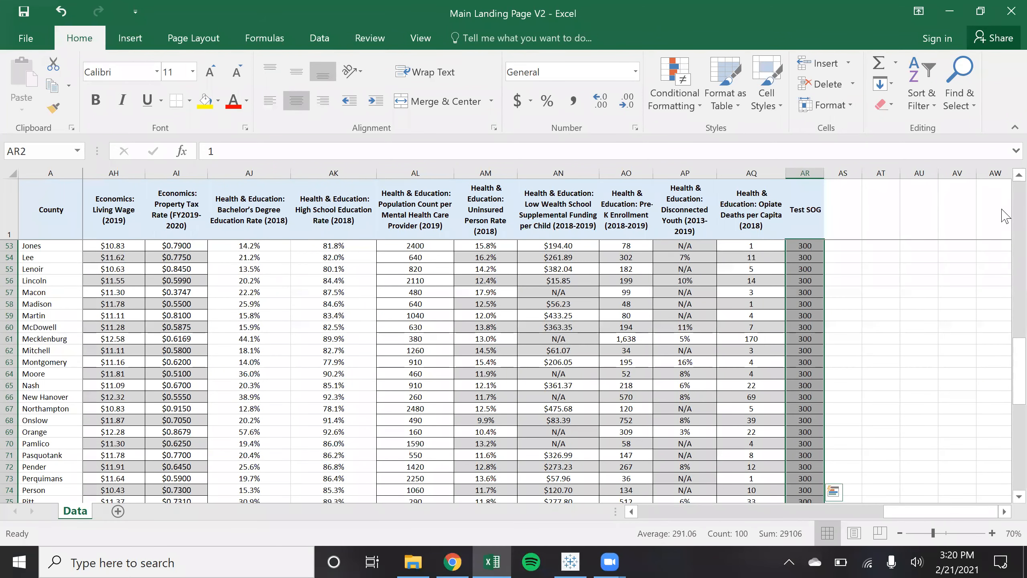
left_click_drag(1005, 371, 1007, 211)
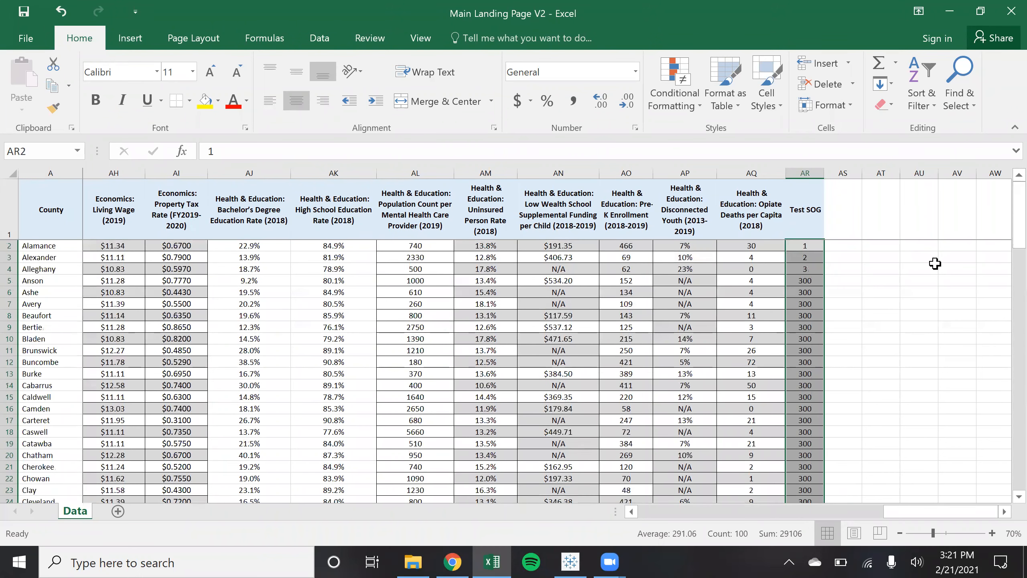
left_click(926, 268)
left_click_drag(805, 246, 805, 269)
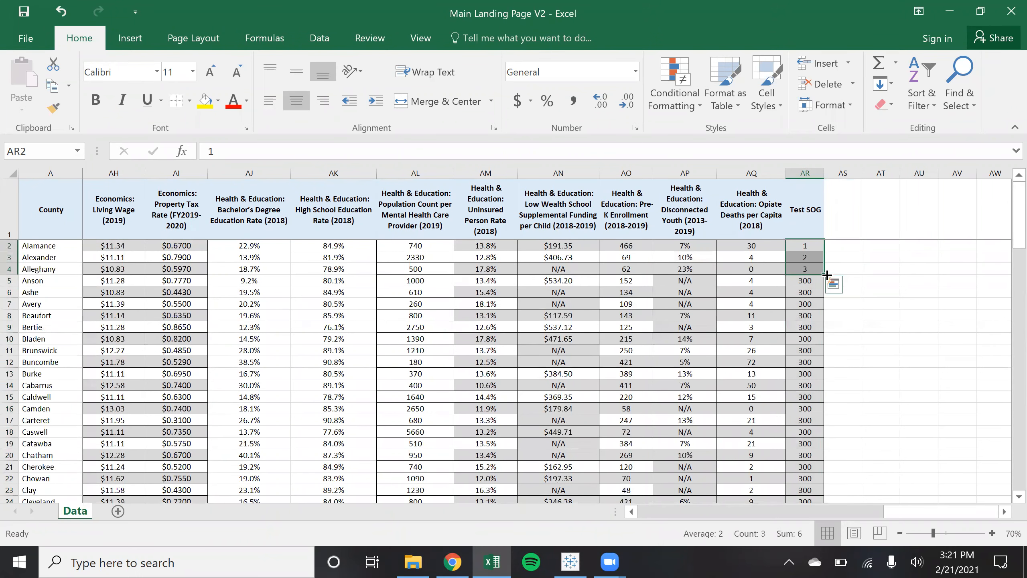
left_click_drag(821, 428, 814, 468)
left_click(888, 327)
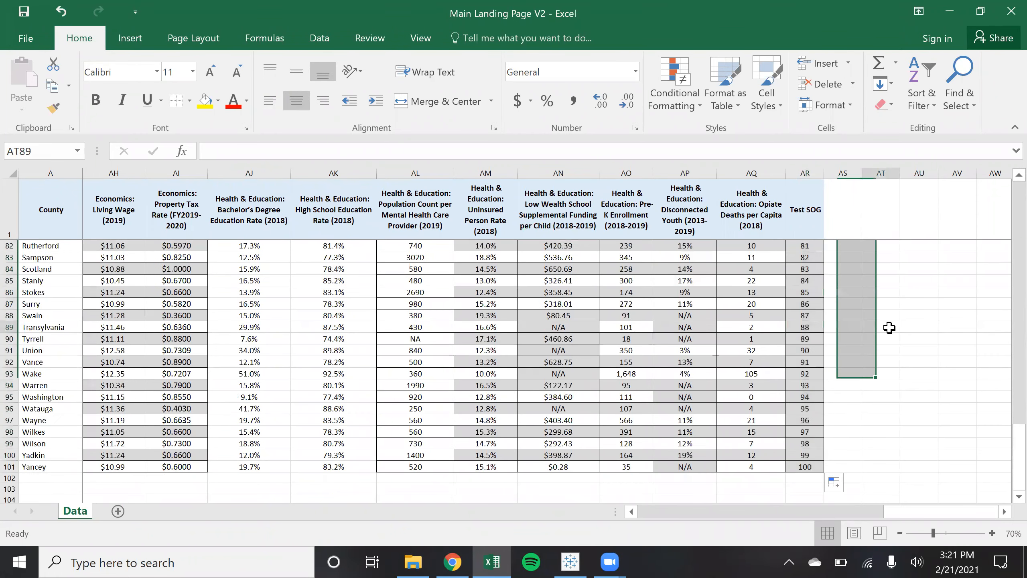
left_click(23, 12)
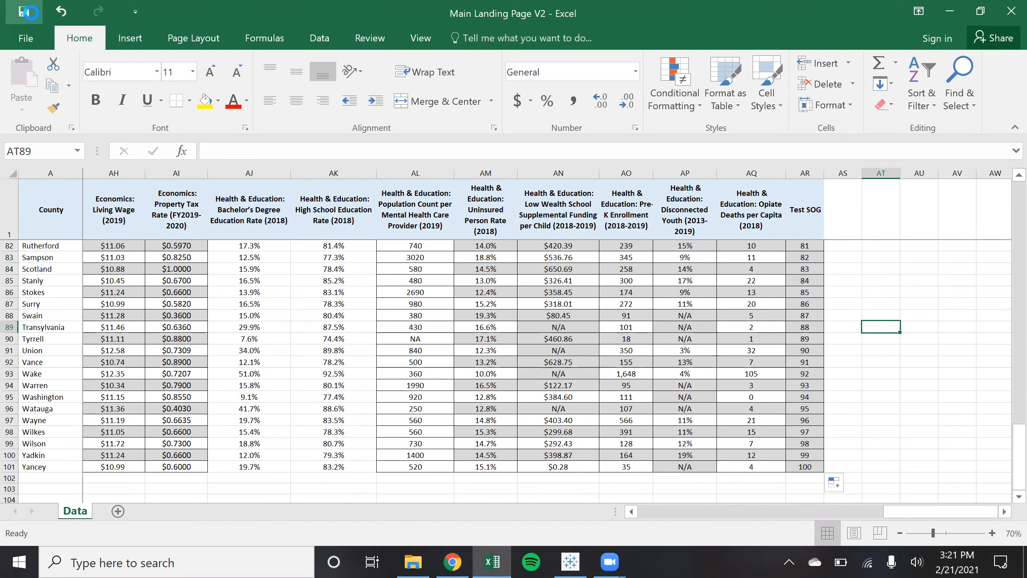
key("alt+Tab")
left_click(43, 27)
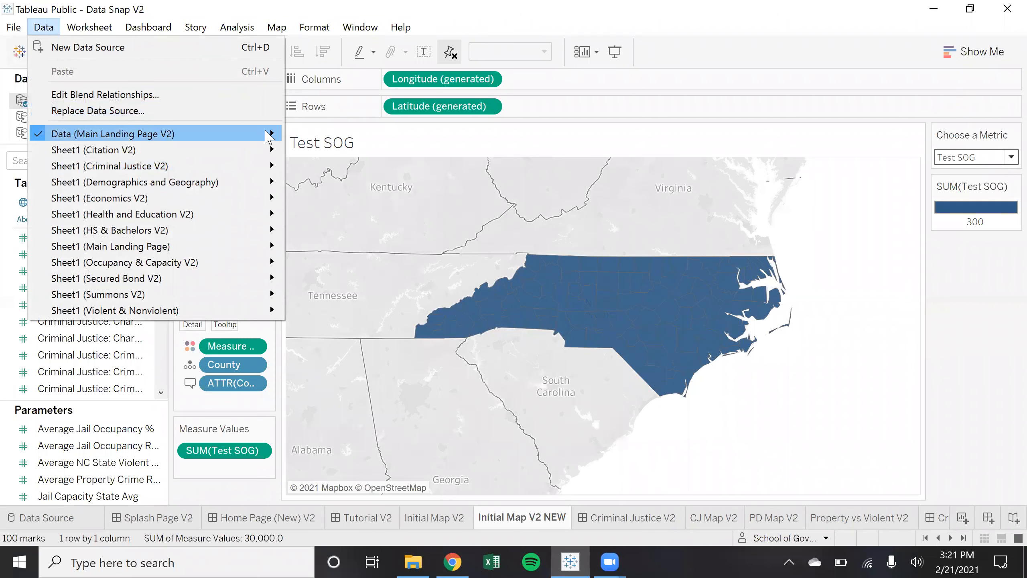
Refresh the Main Landing Page V2 data source and confirm replacing the data
mouse_move(268, 137)
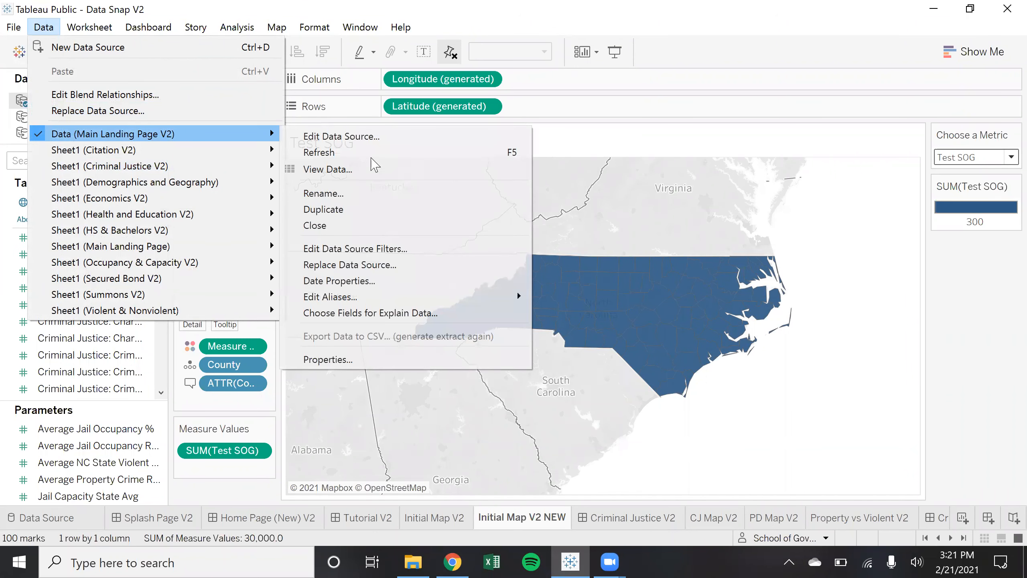
left_click(372, 156)
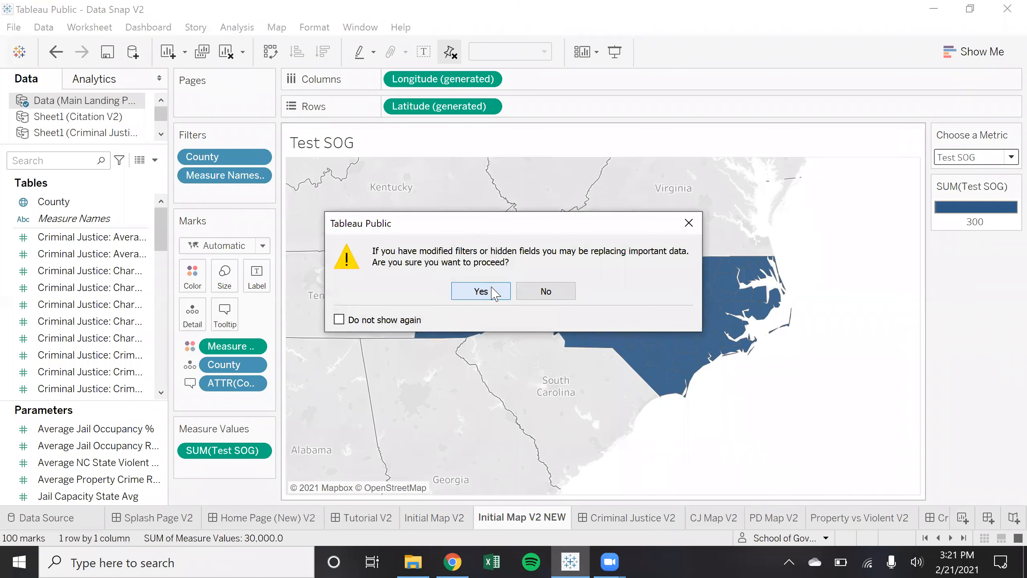
left_click(495, 293)
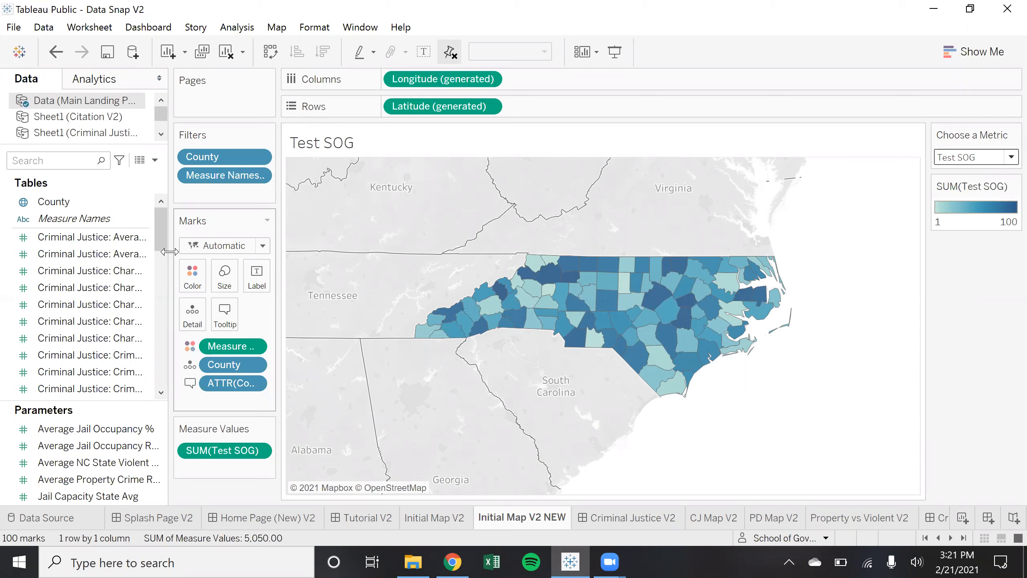
Widen the Data pane and scroll the Tables list past Average Jail Capacity (2019) to find Test SOG
mouse_move(168, 242)
left_mouse_down()
mouse_move(283, 241)
mouse_move(283, 392)
left_mouse_up()
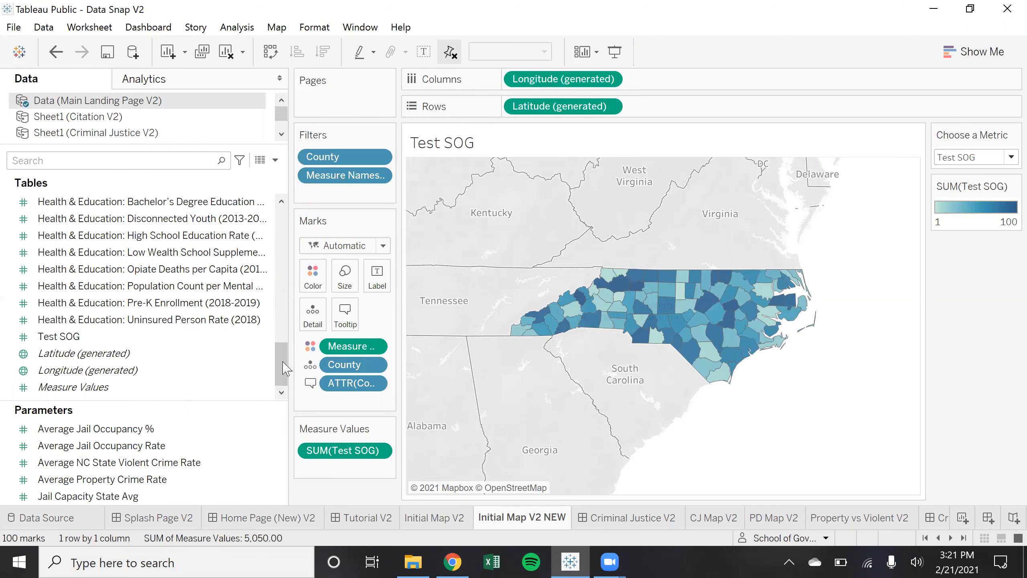
scroll(218, 335, "up", 5)
scroll(217, 335, "up", 6)
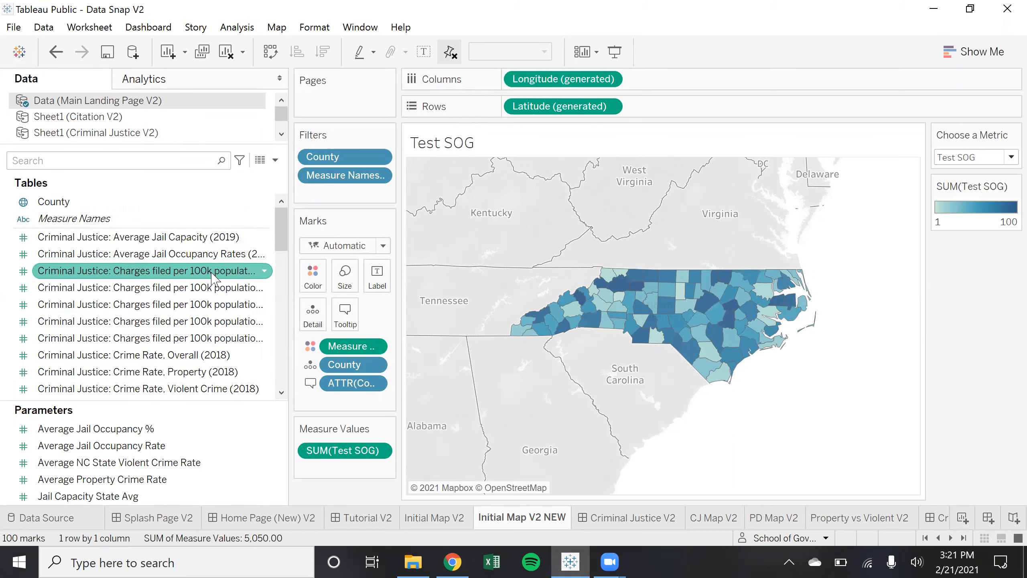
scroll(213, 279, "down", 6)
left_click_drag(224, 401, 247, 432)
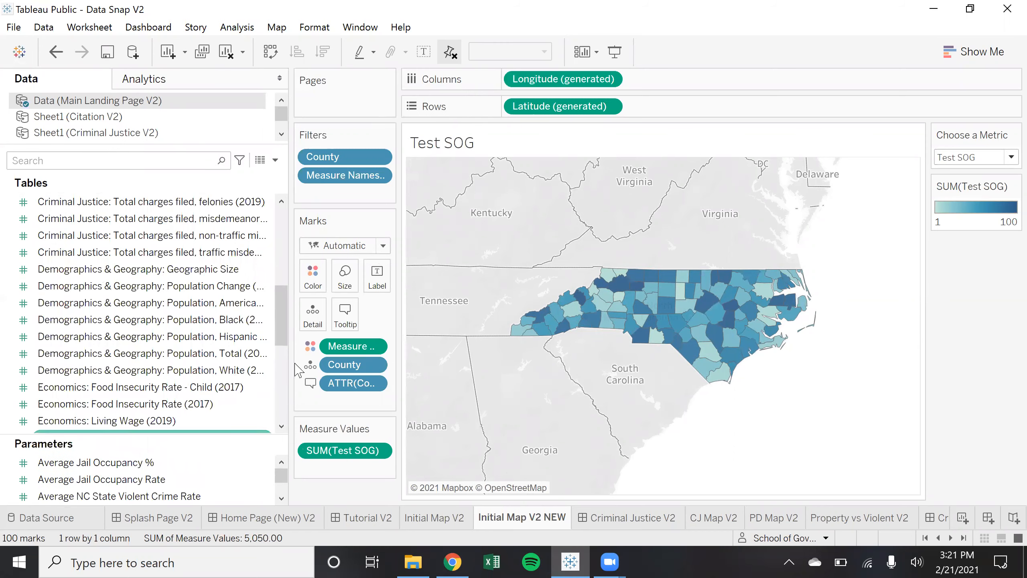
left_click_drag(283, 314, 284, 229)
left_click(125, 241)
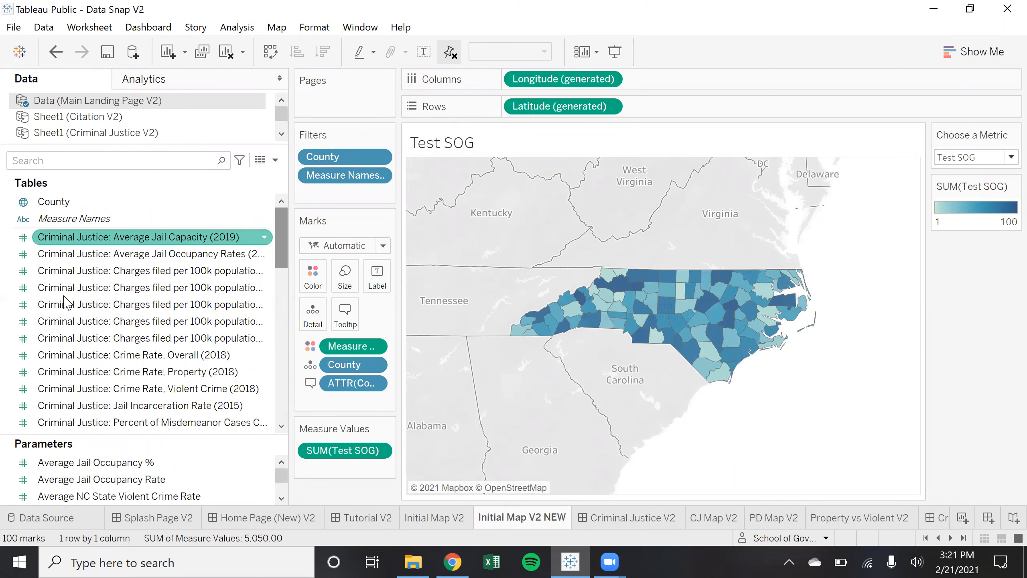
left_click(282, 284)
left_click_drag(283, 305, 283, 317)
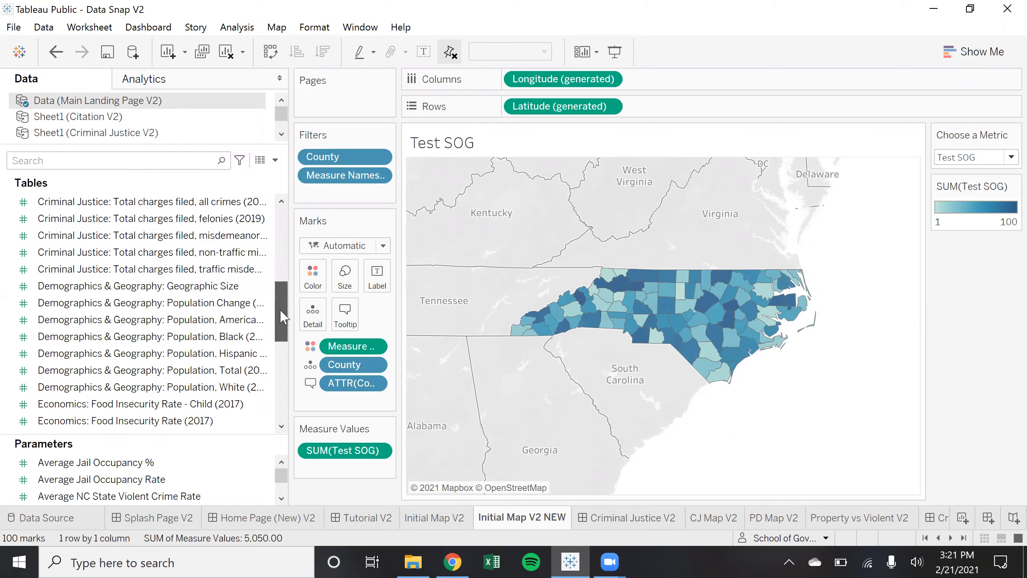
left_click_drag(283, 326, 287, 398)
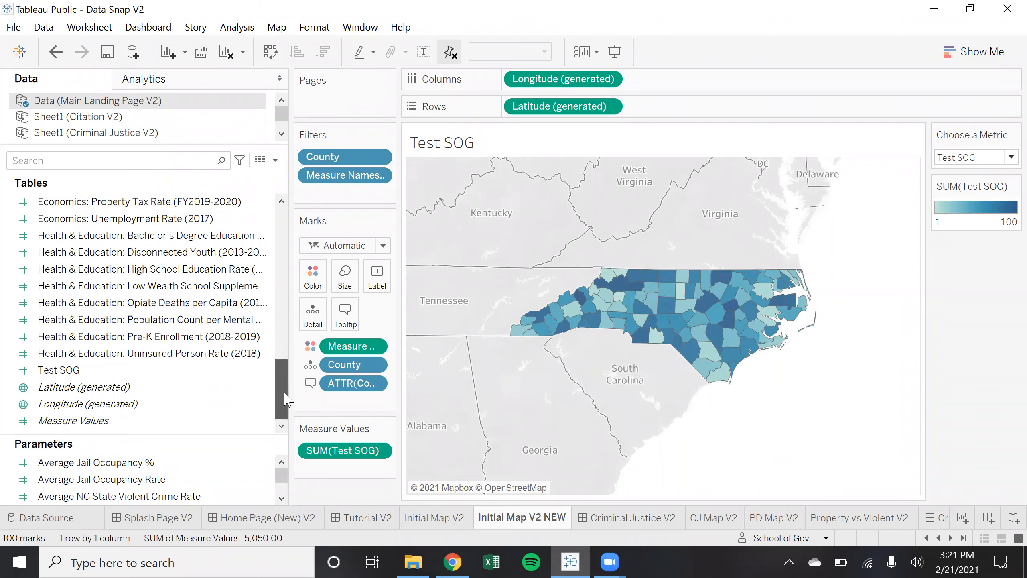
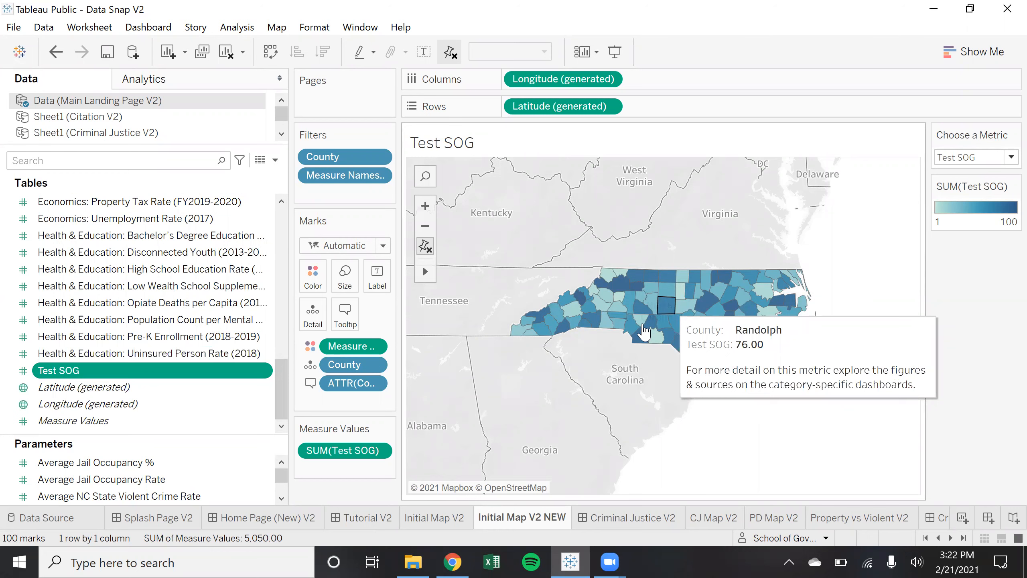
Open Test SOG's default number format and preview the scientific, percentage and currency formats
left_click(180, 337)
left_click(175, 371)
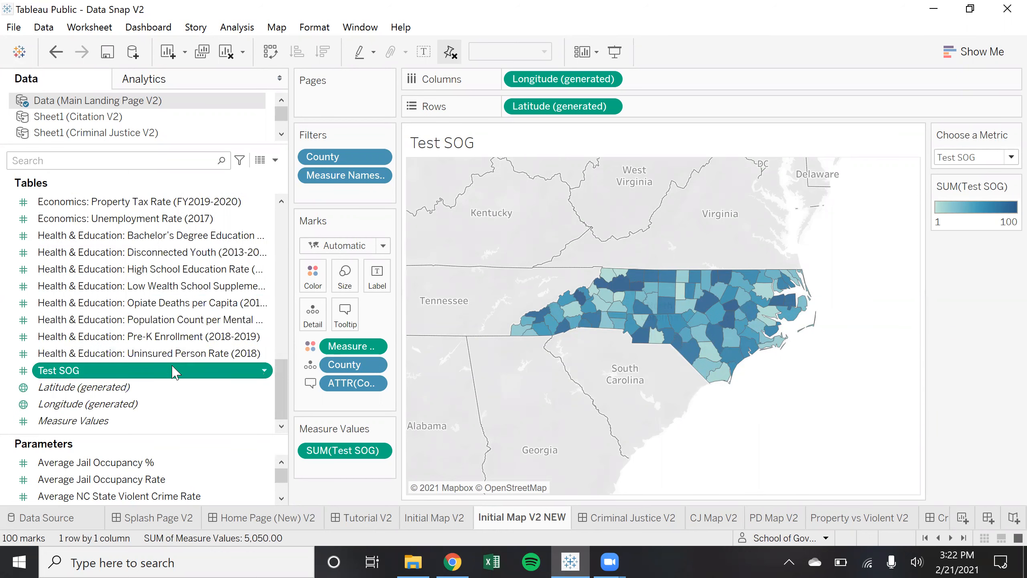
left_click(264, 371)
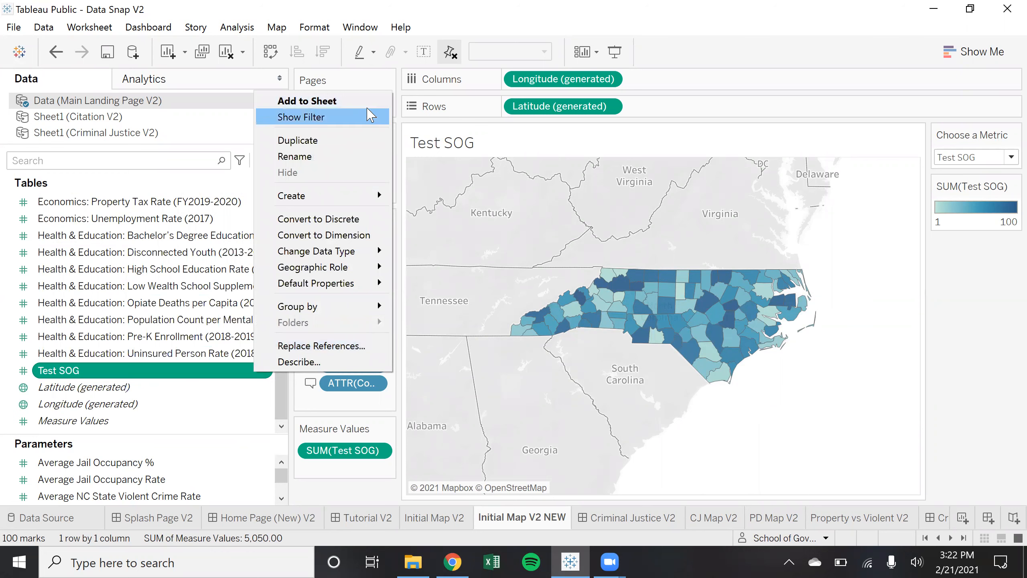
mouse_move(380, 284)
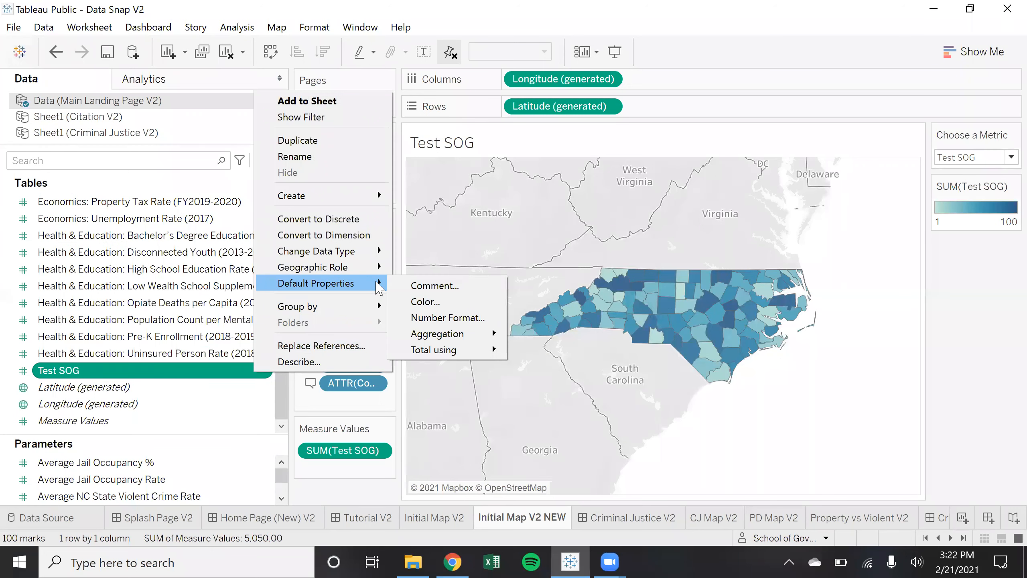
left_click(453, 318)
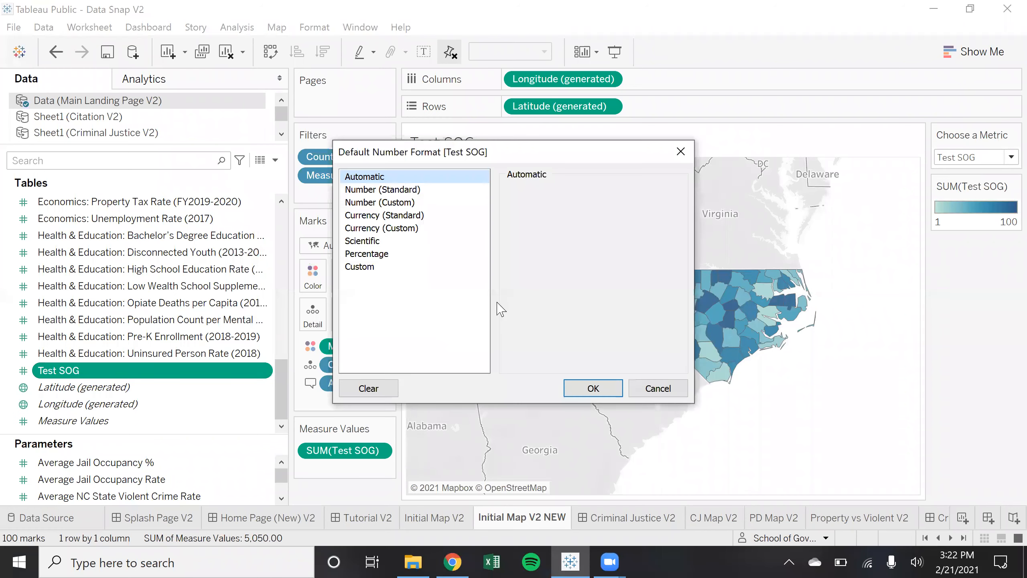
left_click(384, 243)
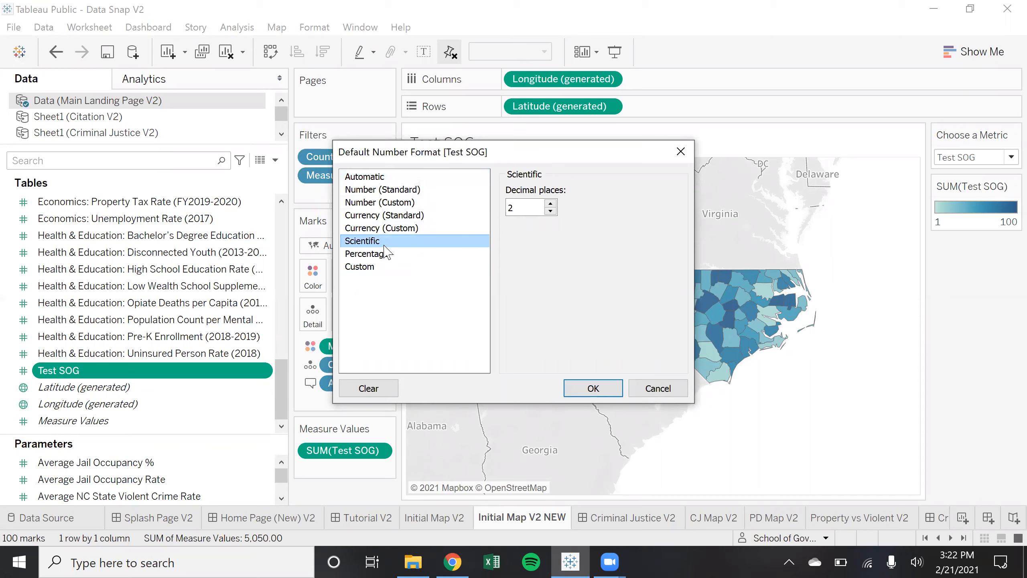
left_click(389, 253)
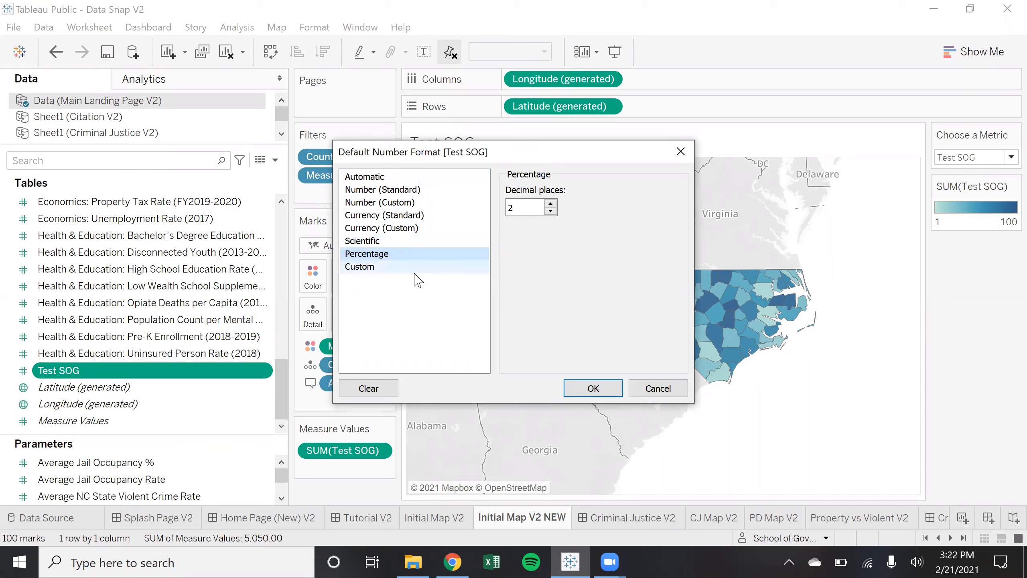
left_click(421, 212)
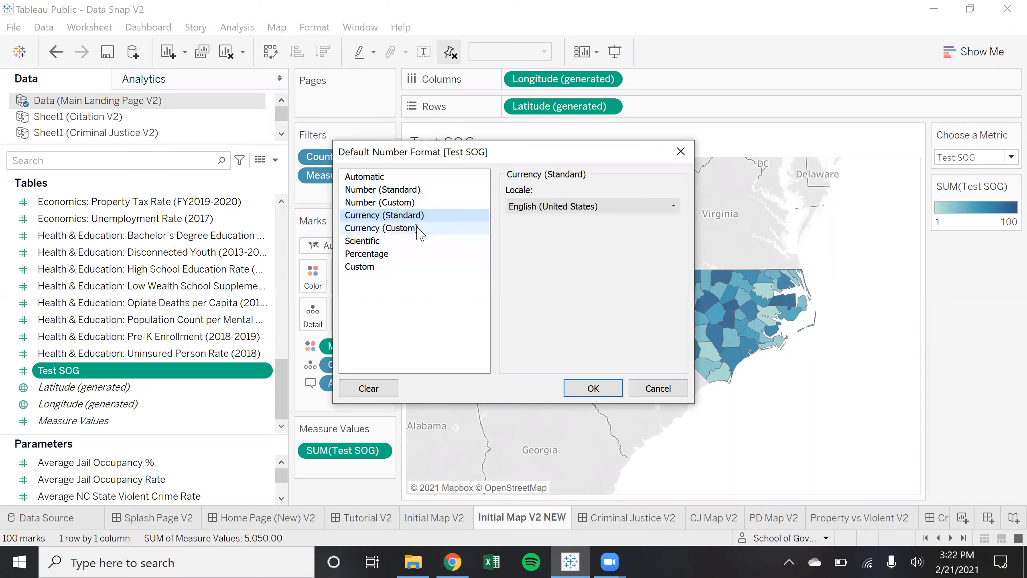
left_click(418, 232)
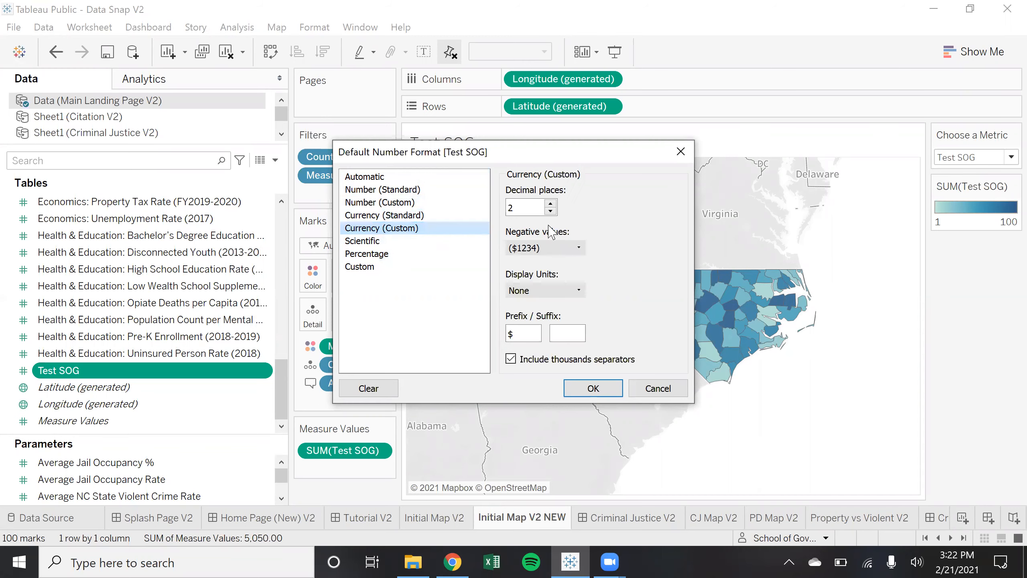
left_click(428, 215)
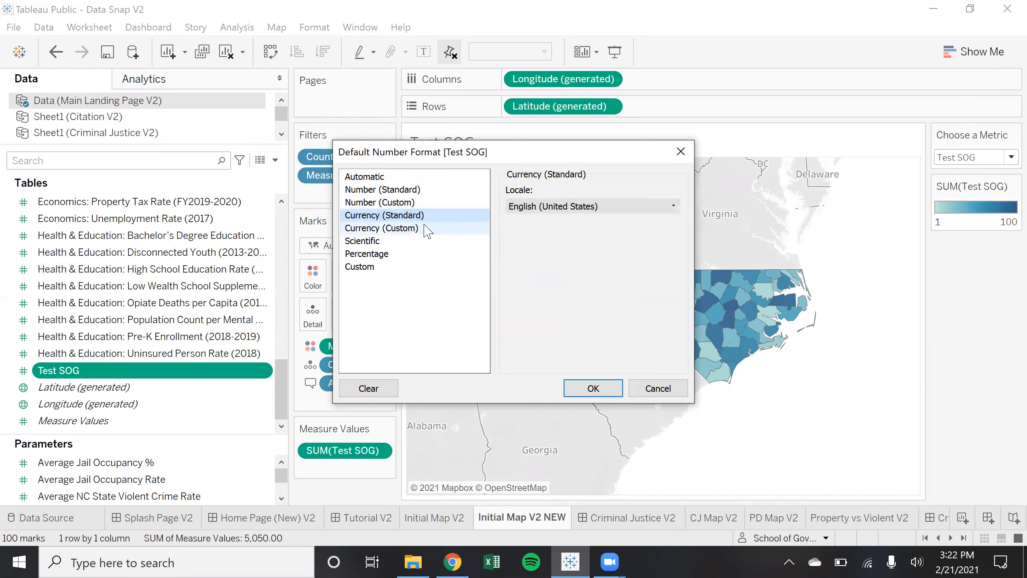
left_click(427, 232)
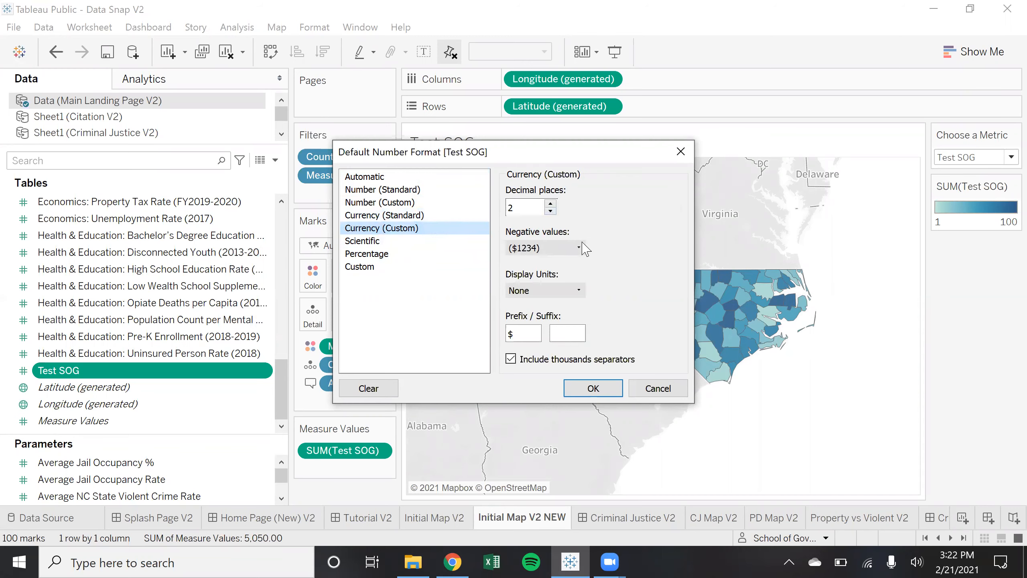
Apply Number (Custom) with 0 decimal places and empty prefix and suffix to Test SOG
left_click(579, 248)
left_click(605, 240)
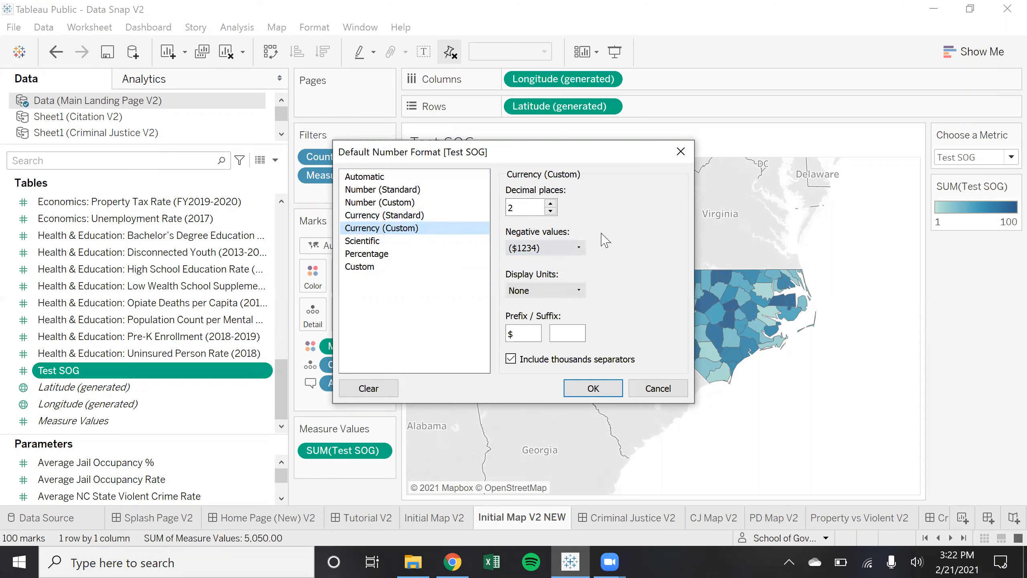
left_click(416, 191)
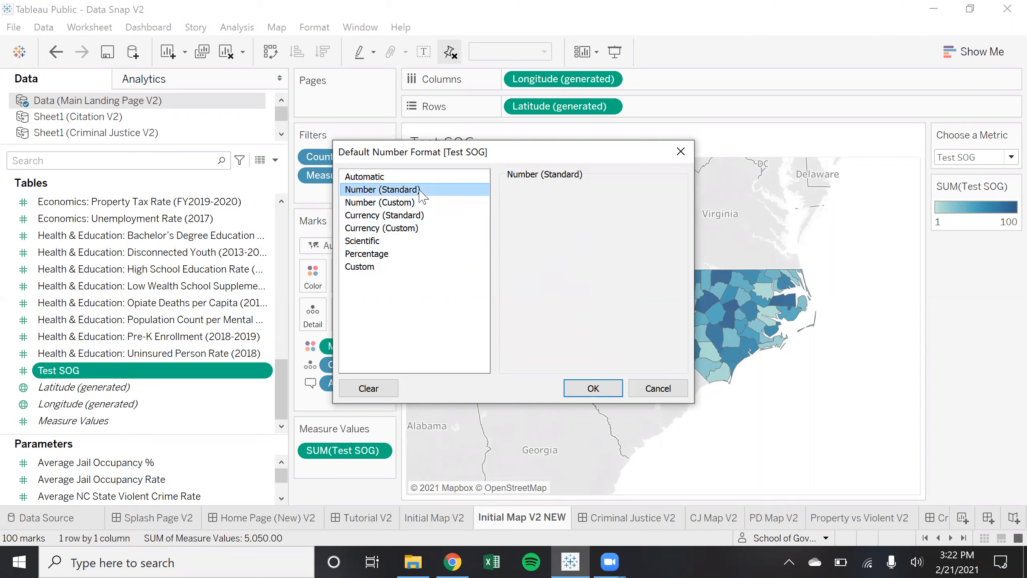
left_click(417, 202)
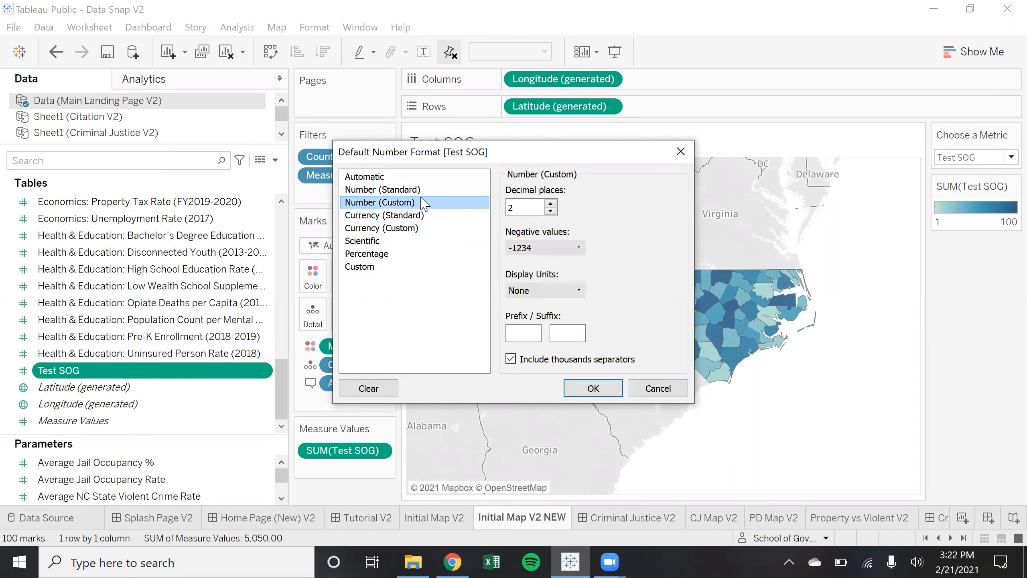
left_click(551, 211)
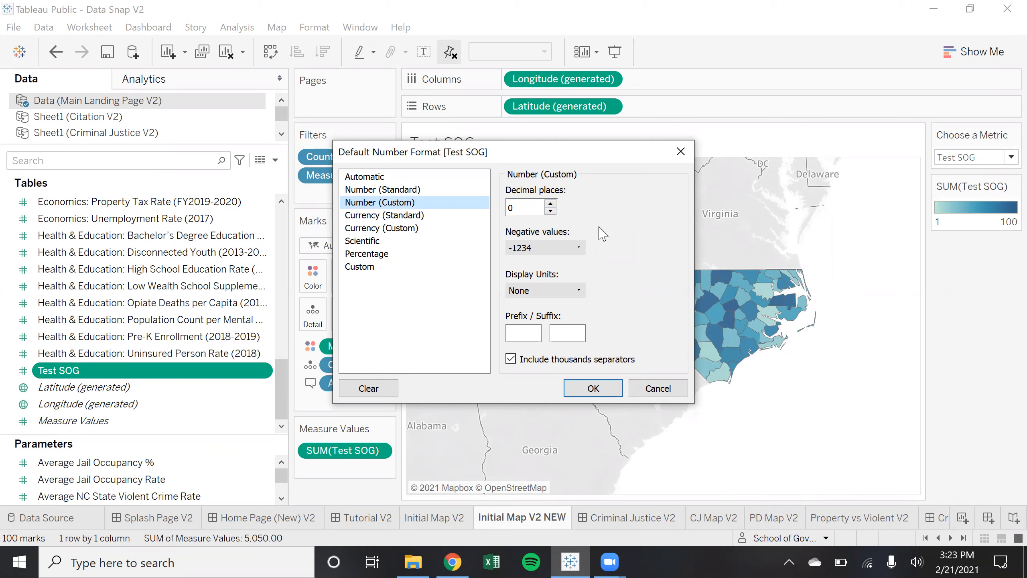
left_click(583, 333)
type("kegs")
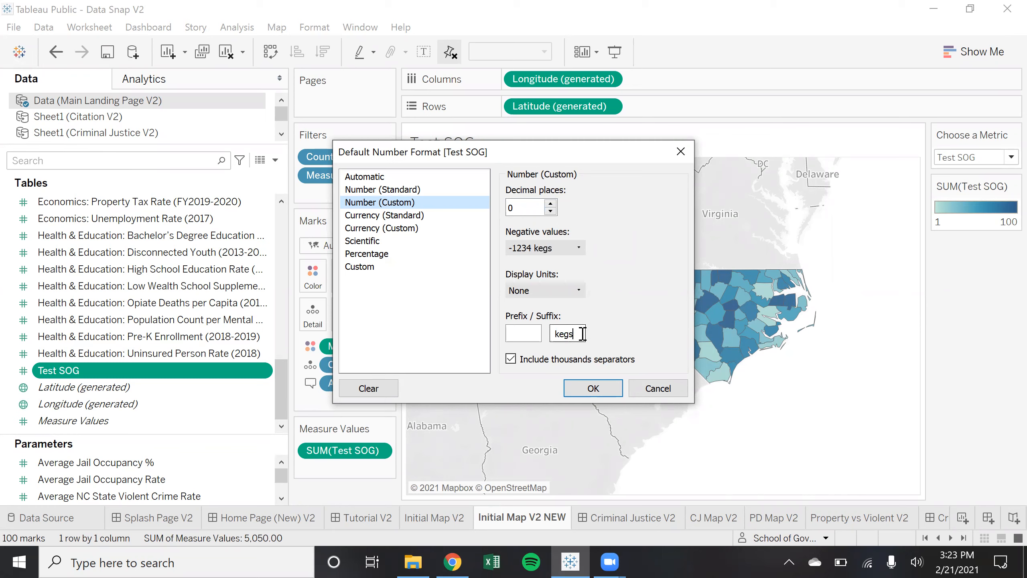
key("BackSpace")
key("BackSpace")
key("BackSpace")
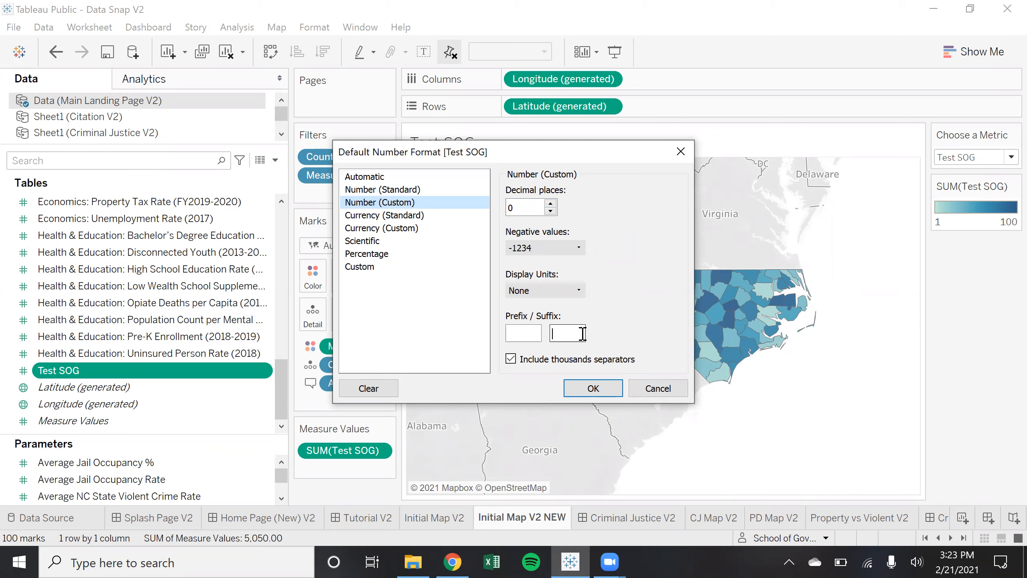
left_click(533, 334)
left_click(593, 388)
Open the map's tooltip editor and review the <County> and <Measure Names> lines
mouse_move(635, 301)
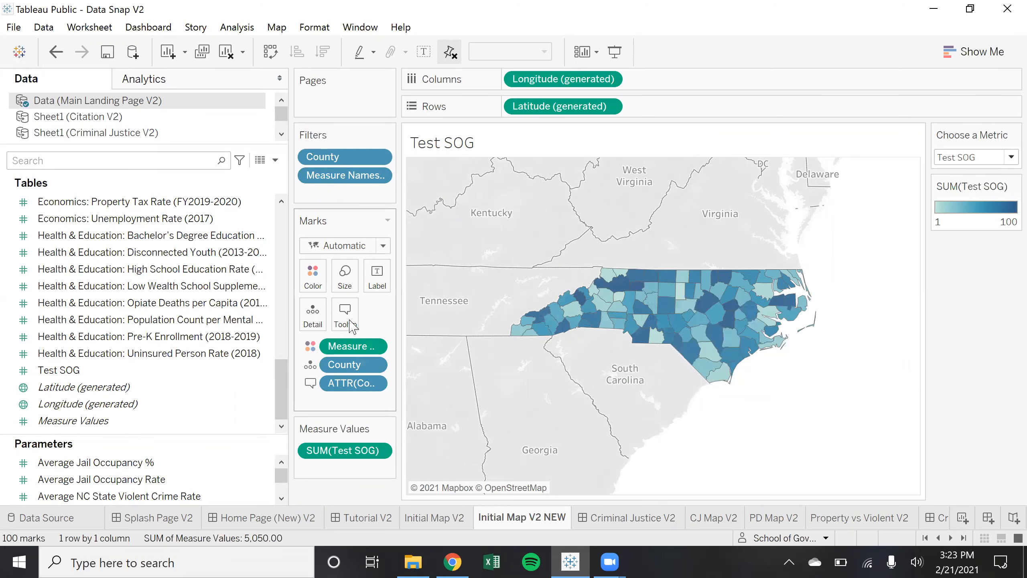
left_click(346, 314)
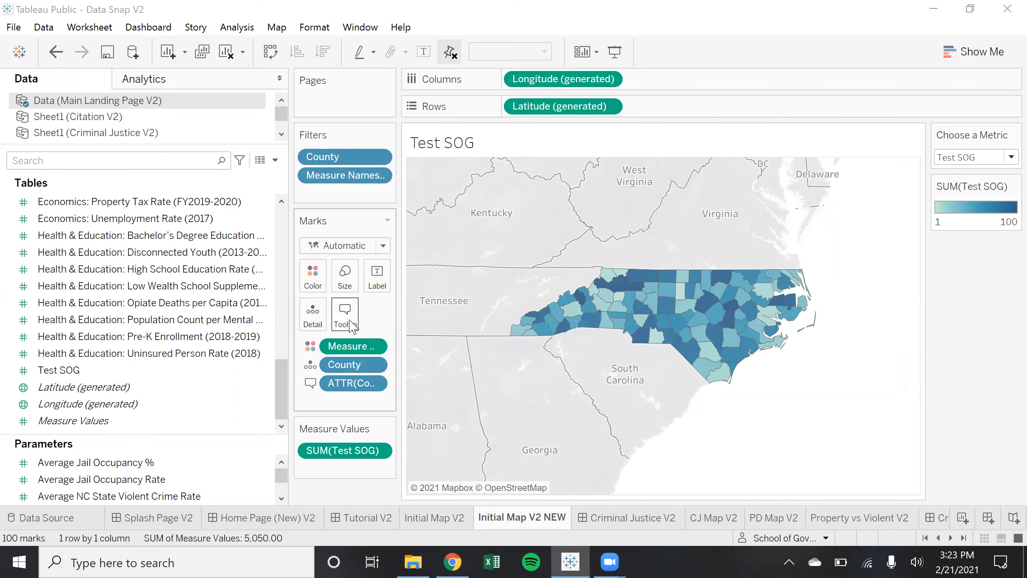
left_click(451, 256)
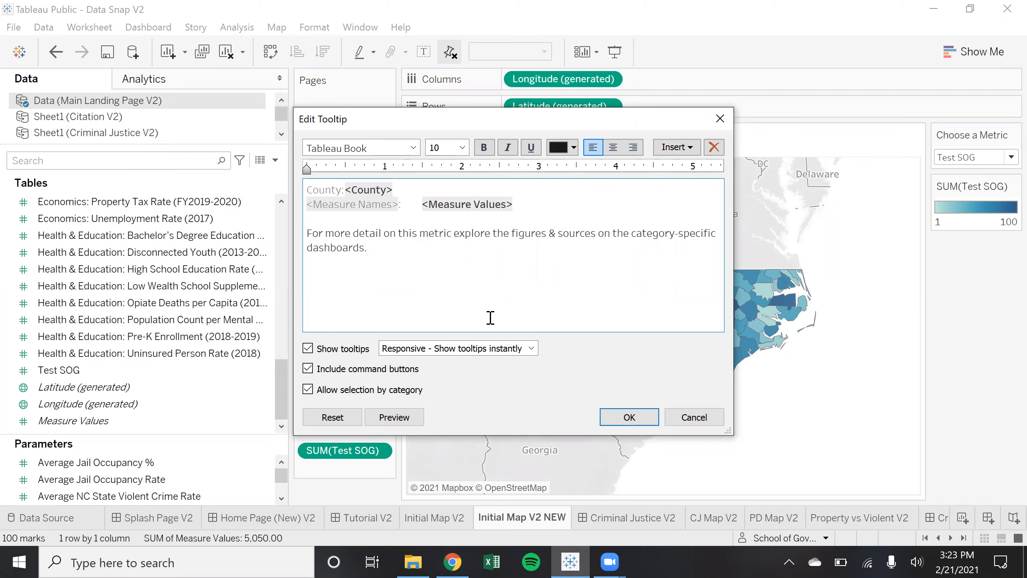
double_click(322, 190)
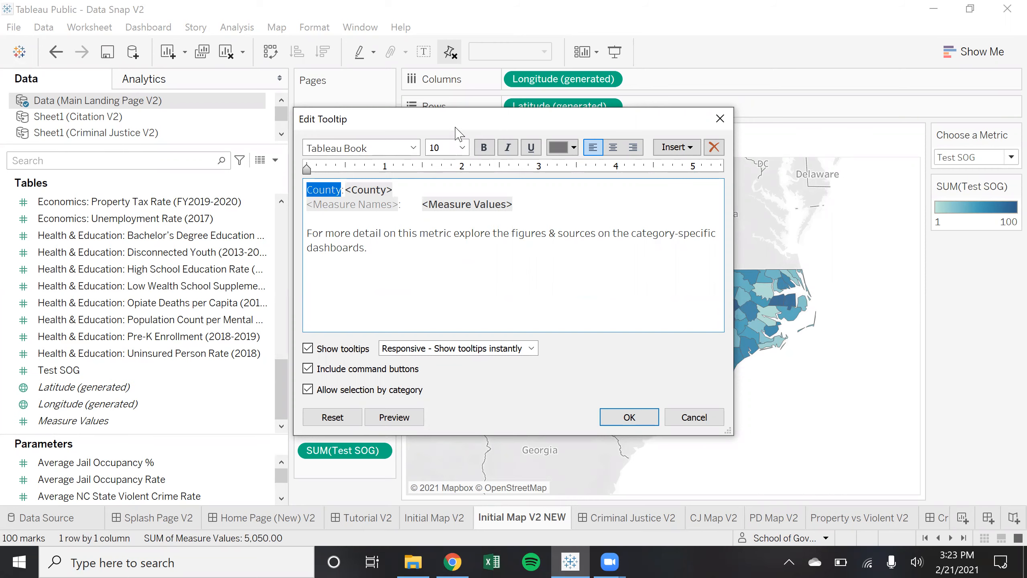
left_click_drag(441, 128, 177, 104)
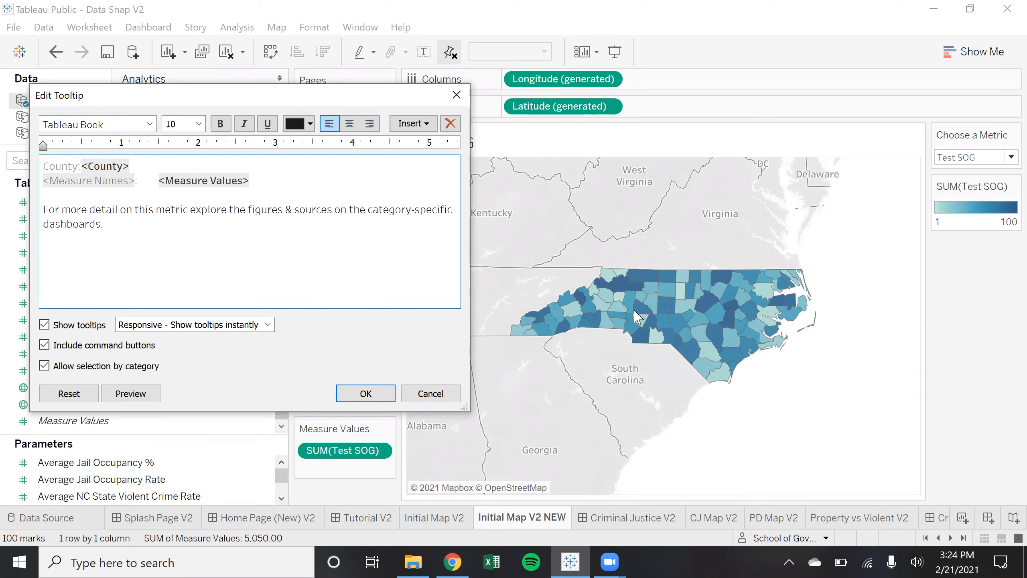
left_click(137, 164)
left_click_drag(134, 163, 81, 170)
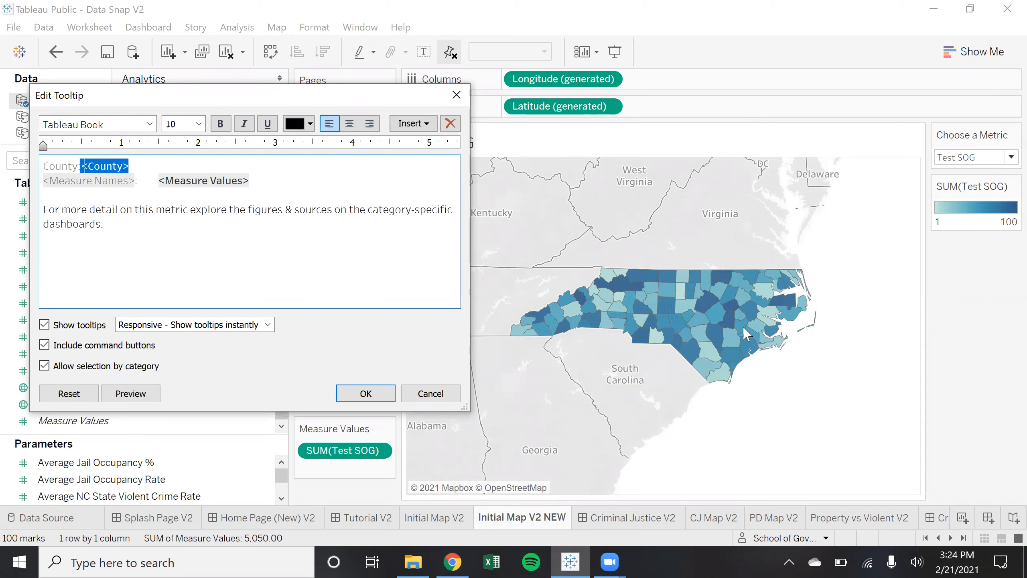
left_click(270, 183)
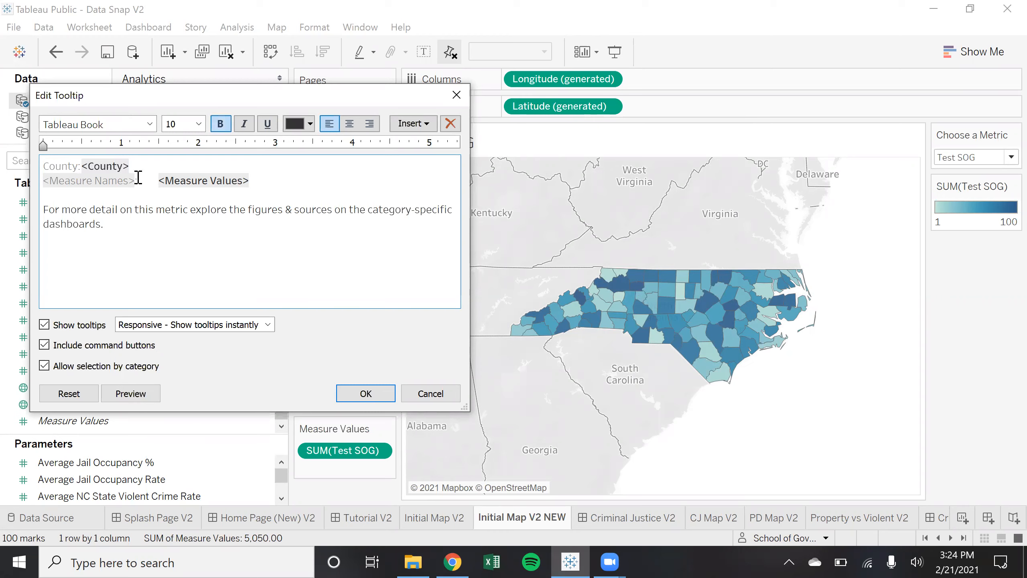
left_click_drag(137, 179, 40, 181)
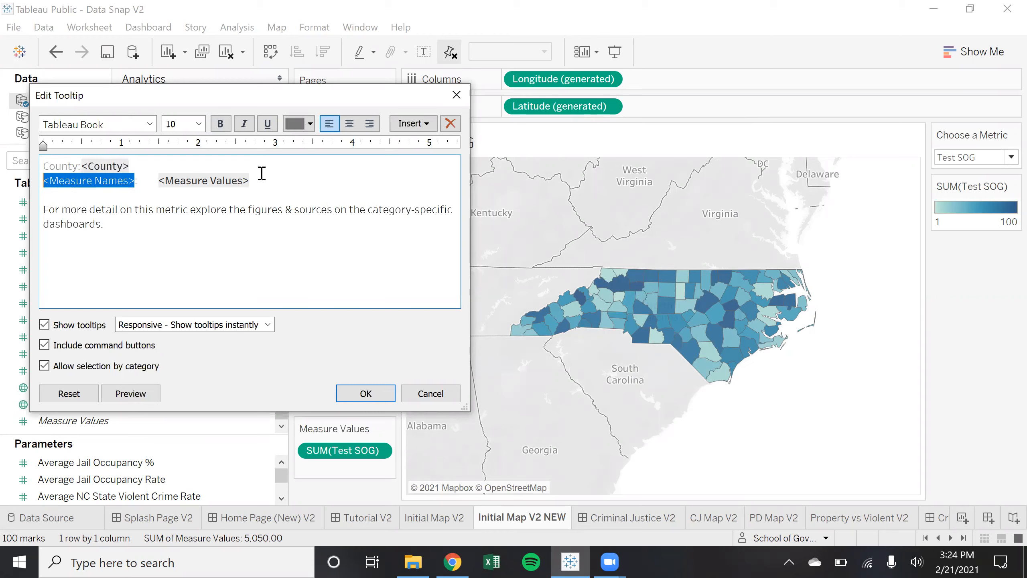
left_click(269, 185)
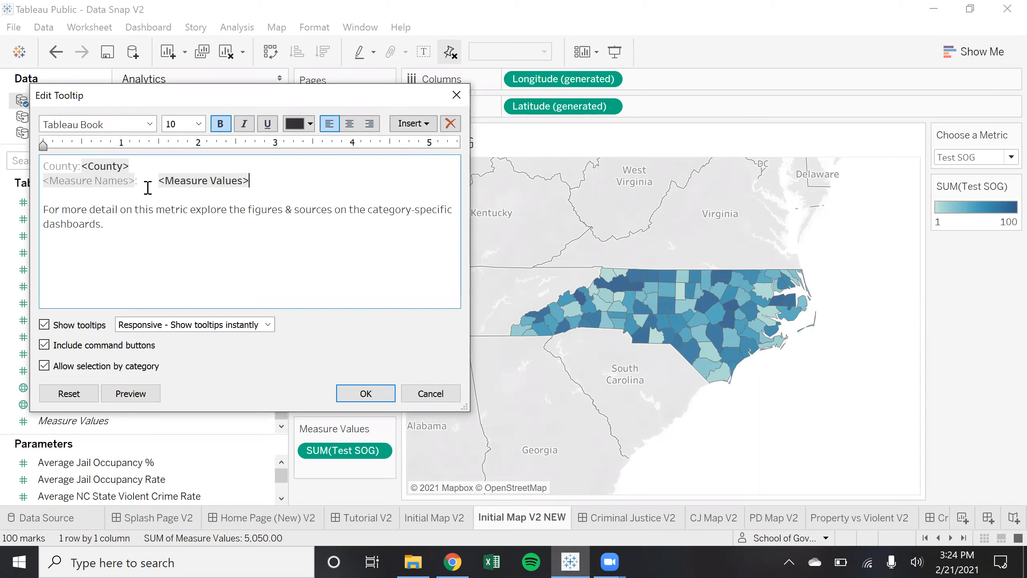
left_click_drag(133, 179, 110, 181)
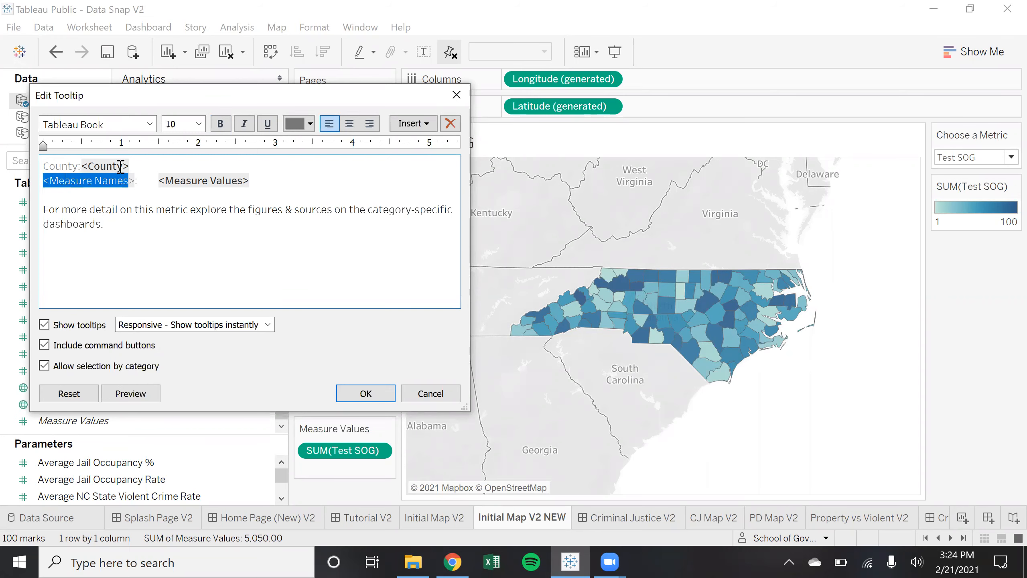
left_click(251, 181)
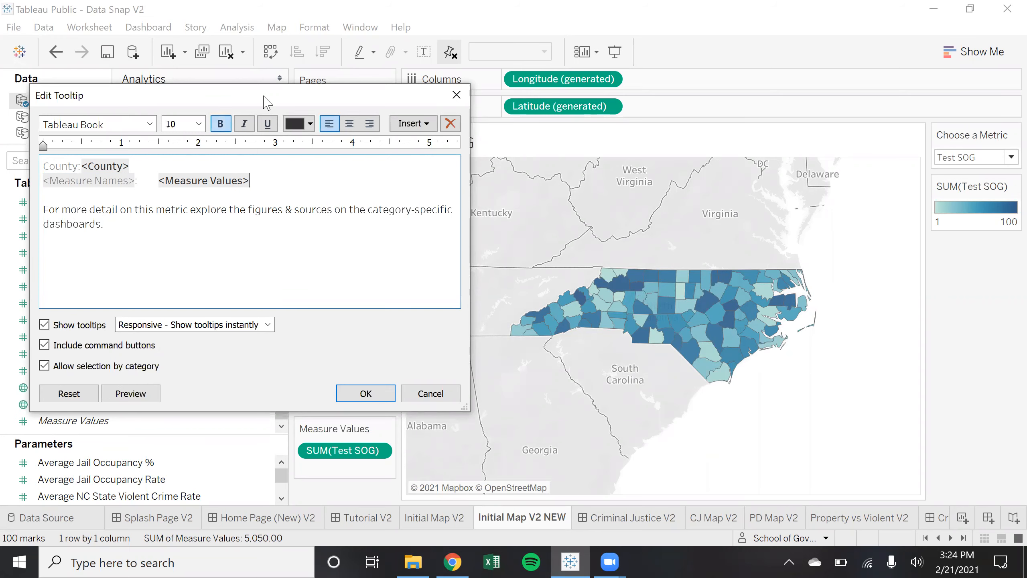
left_click_drag(263, 96, 646, 94)
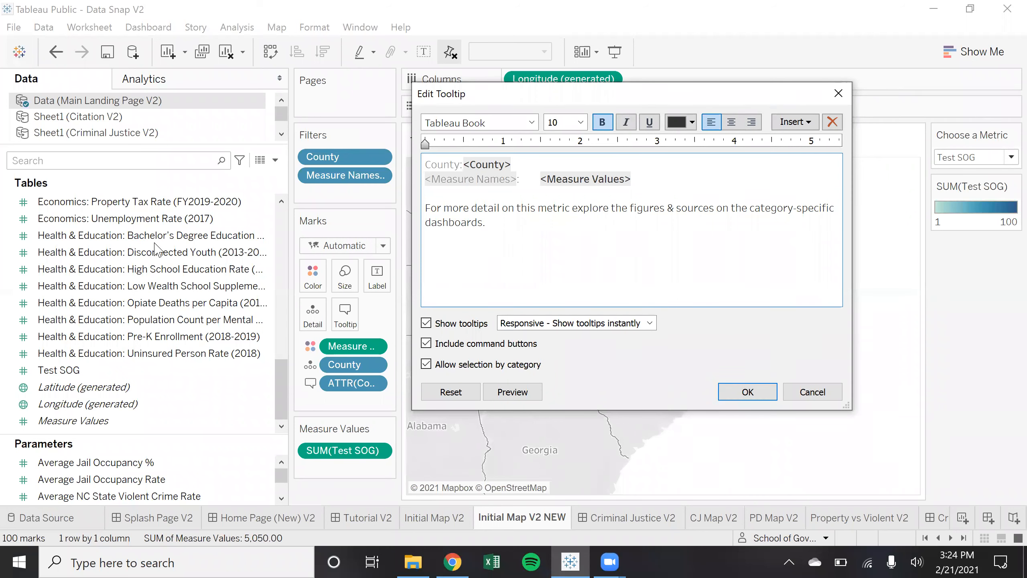
Check the <Measure Values> line, the Insert fields list and the dashboards note, then accept the tooltip
left_click_drag(659, 185, 536, 178)
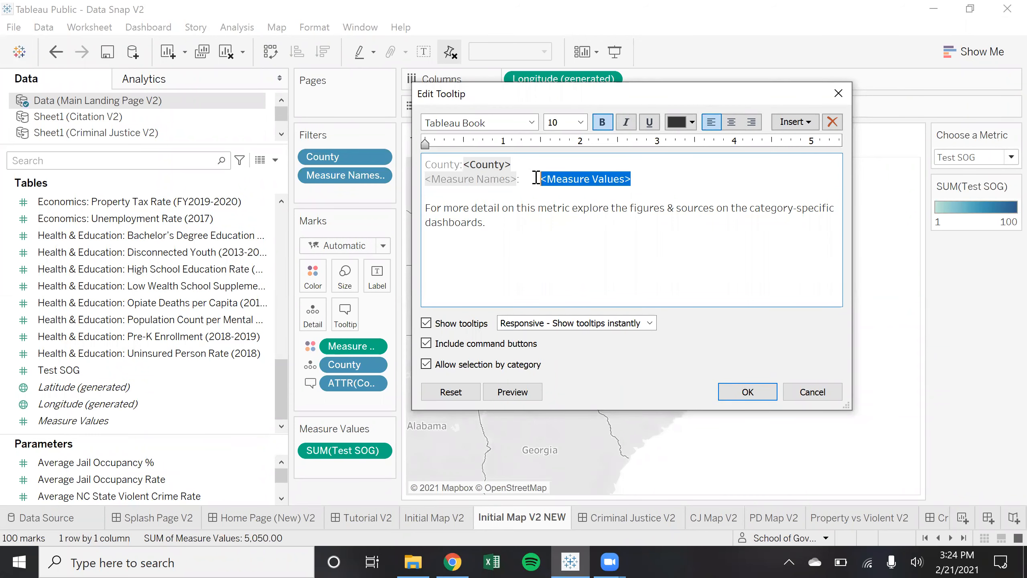
left_click(533, 179)
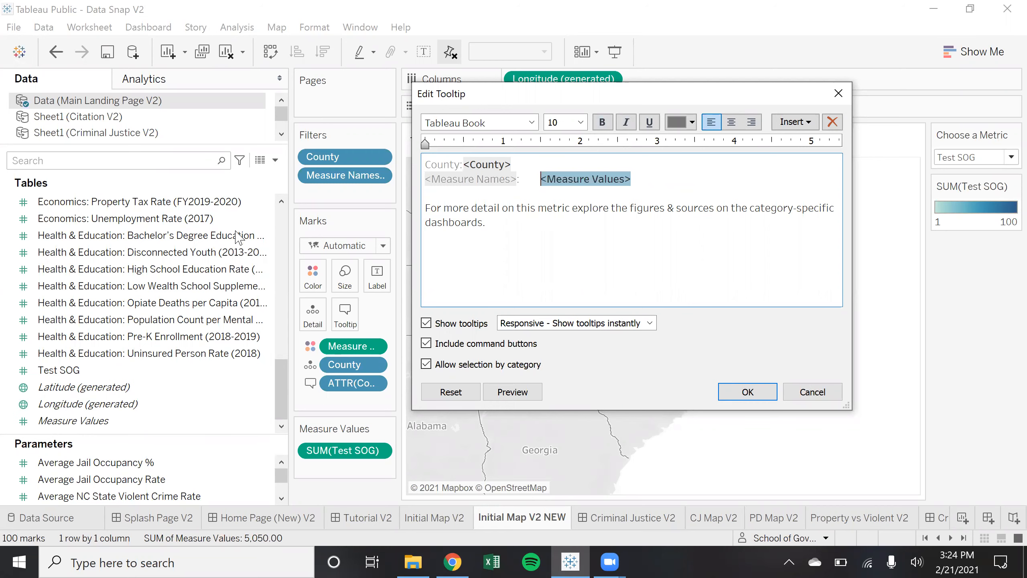
left_click_drag(664, 94, 483, 106)
left_click(469, 186)
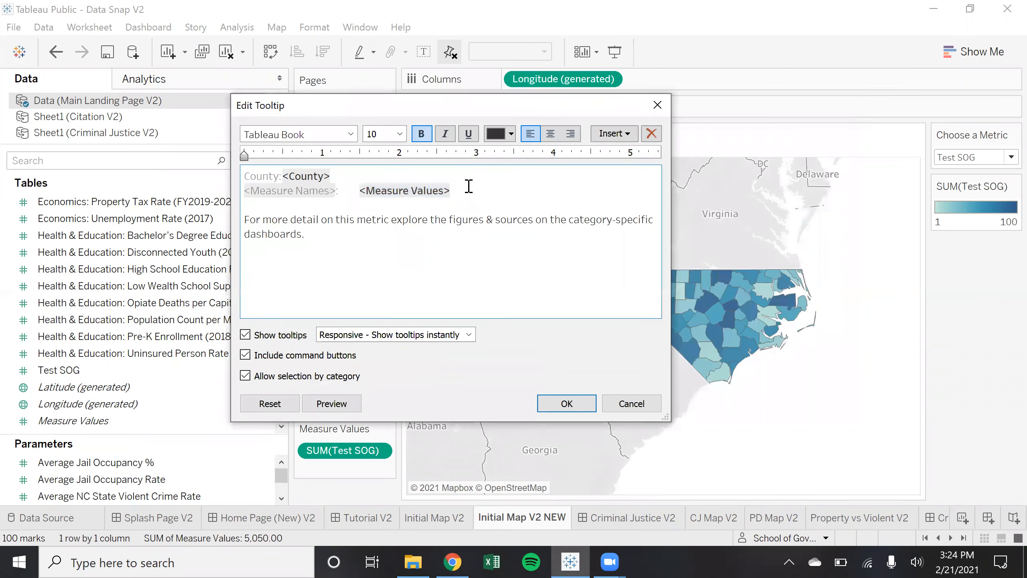
left_click(608, 134)
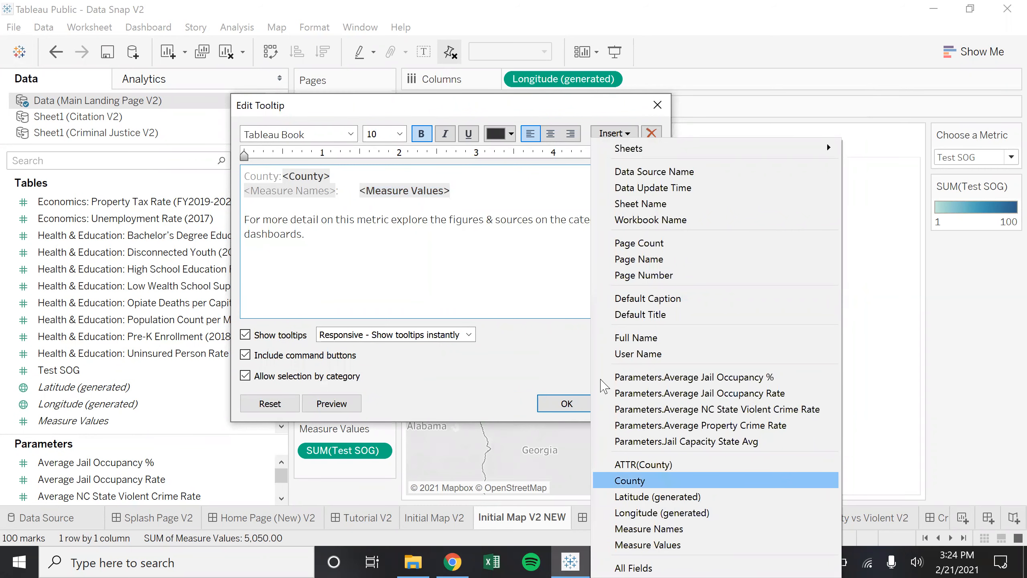
left_click(453, 255)
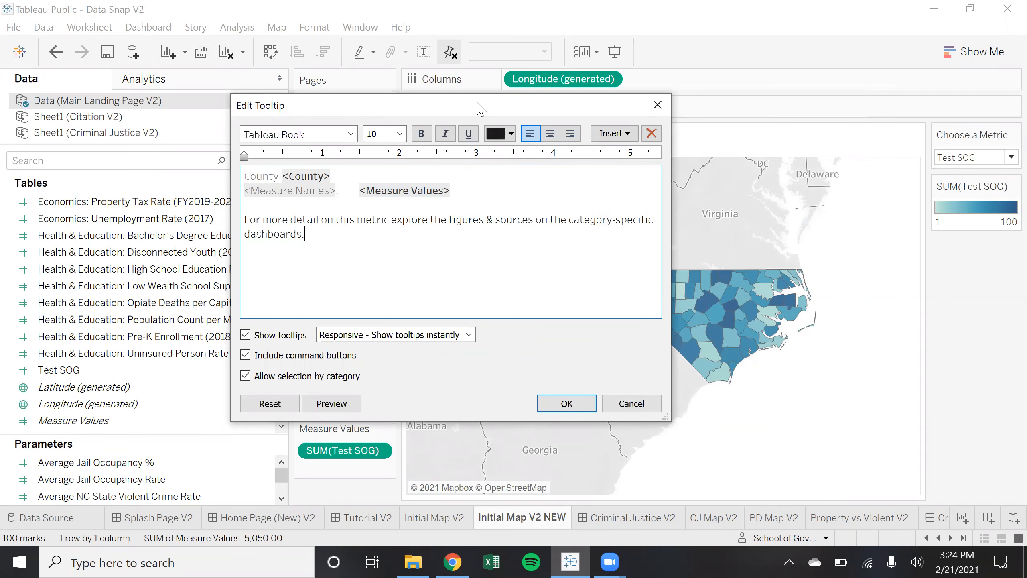
left_click_drag(478, 102, 342, 109)
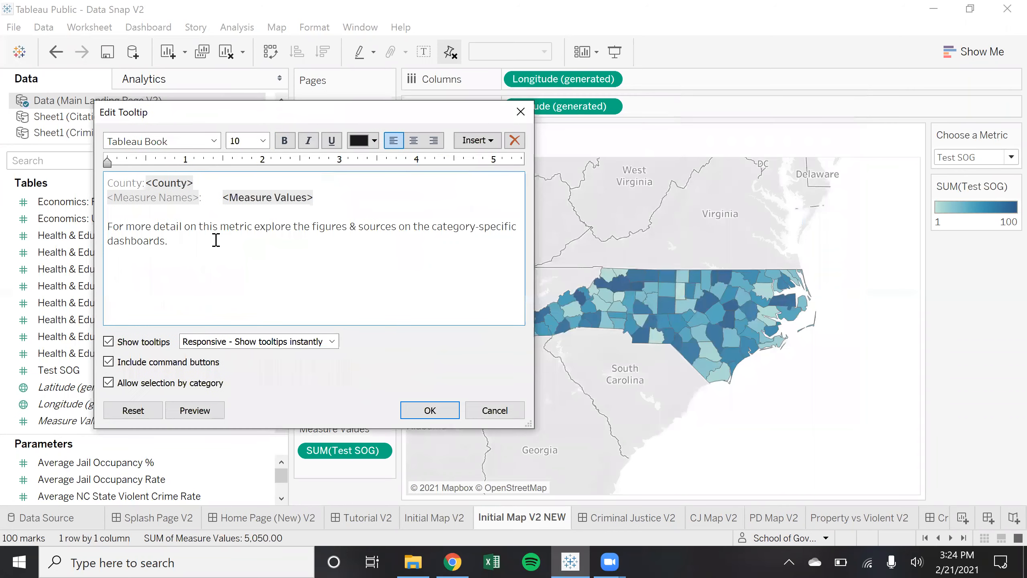
triple_click(99, 224)
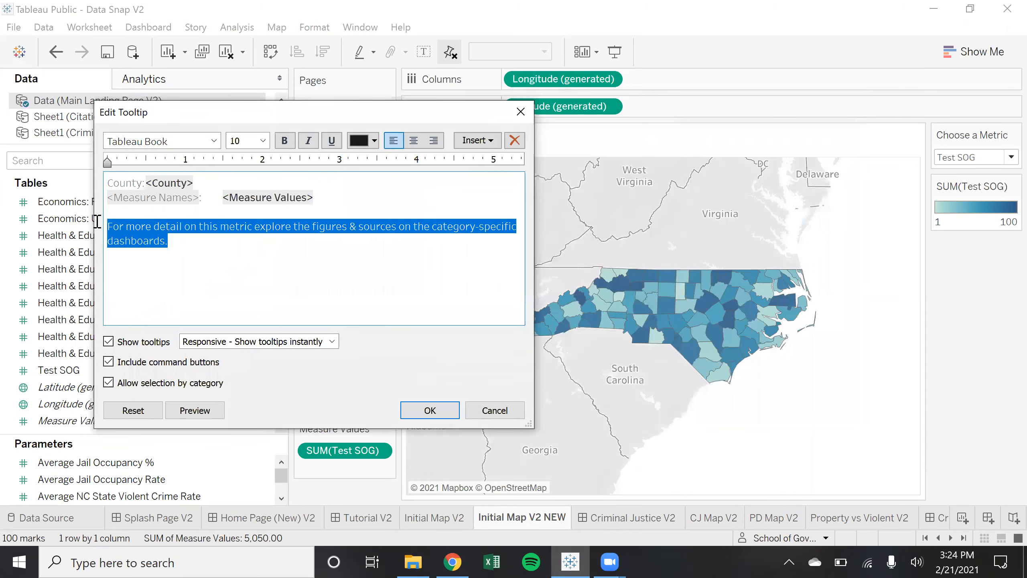
left_click(192, 239)
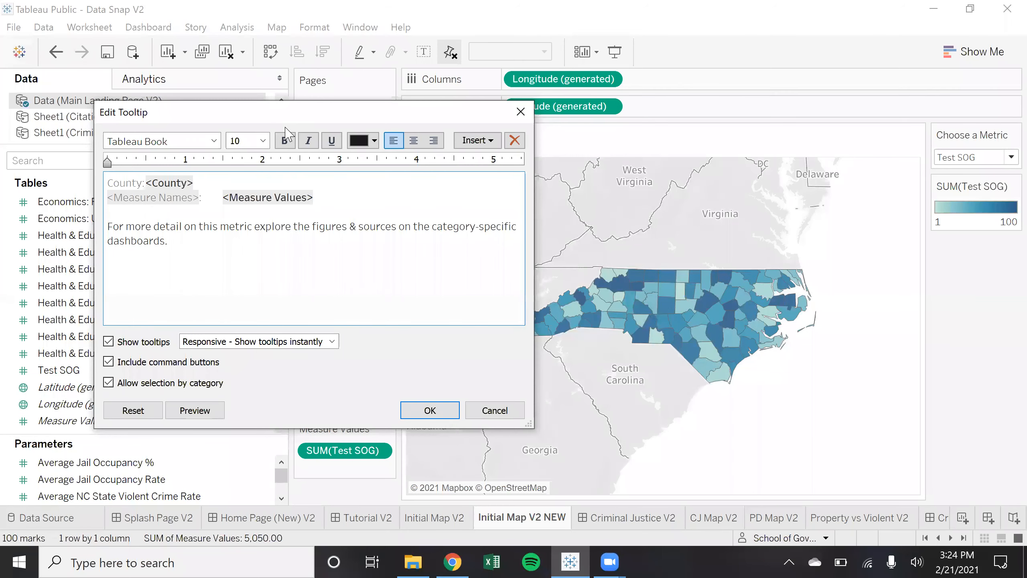
left_click_drag(285, 129, 411, 150)
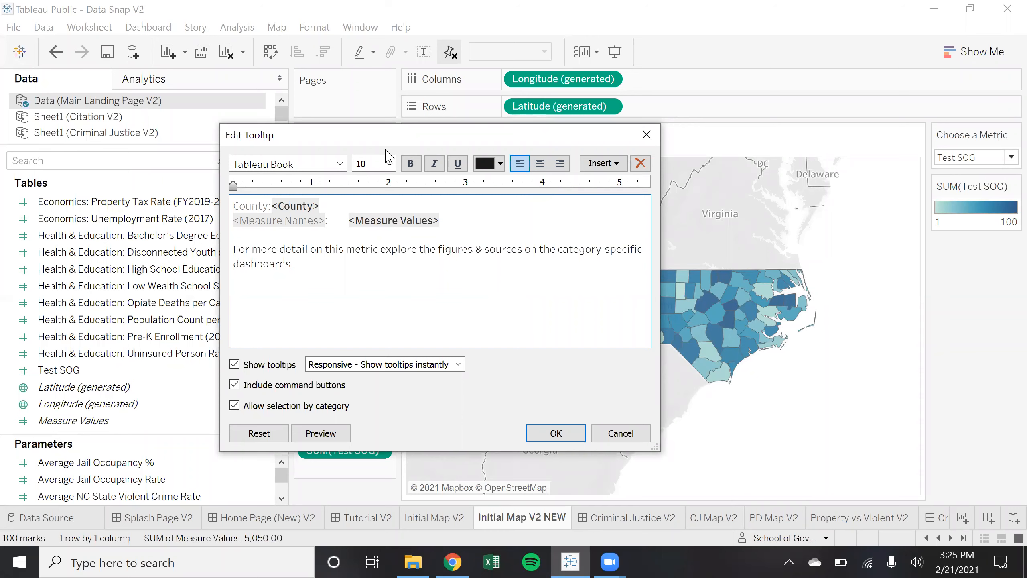
left_click(571, 436)
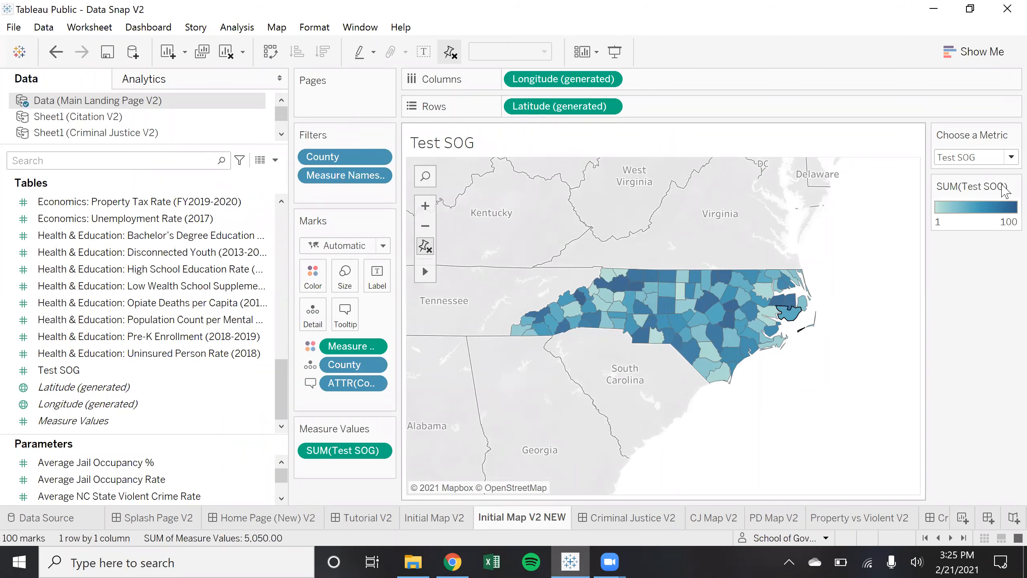
Show Economics: Living Wage (2019), then Bachelor's Degree Education Rate (2018), on the map
left_click(1011, 157)
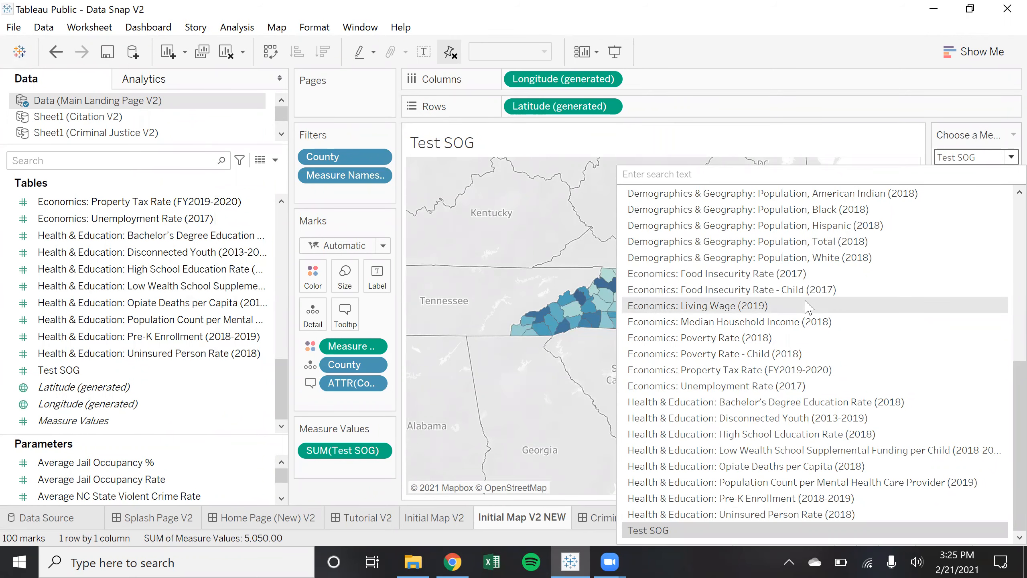
left_click(808, 306)
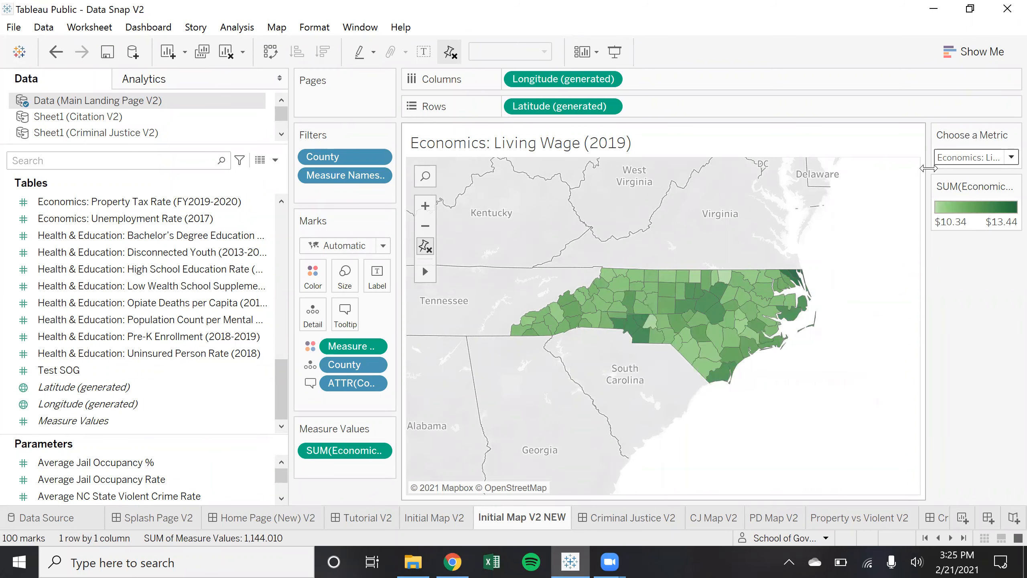
left_click(957, 157)
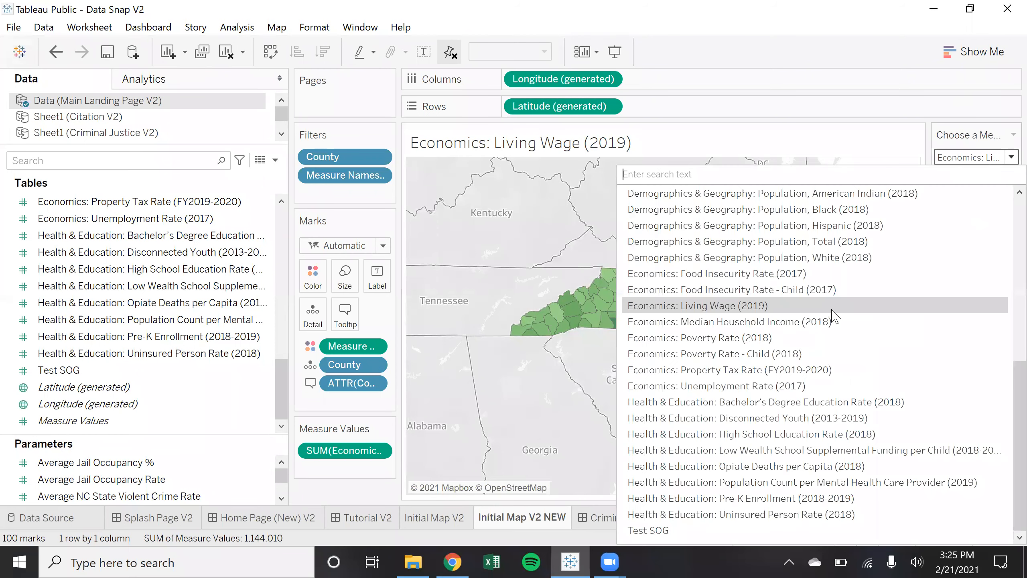
left_click(784, 402)
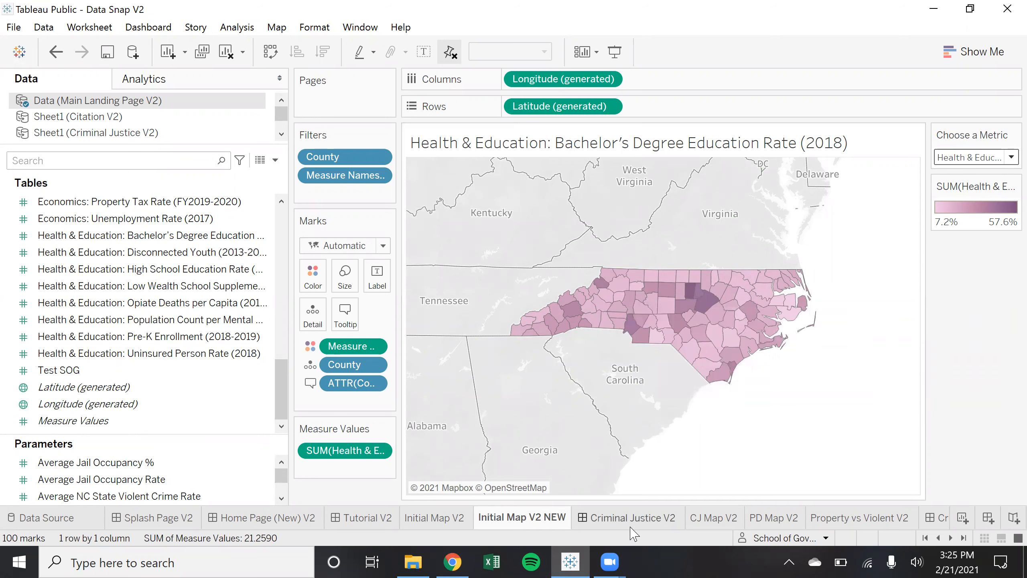
Switch the map back to Test SOG, zoom in on North Carolina and widen the cards pane
mouse_move(635, 523)
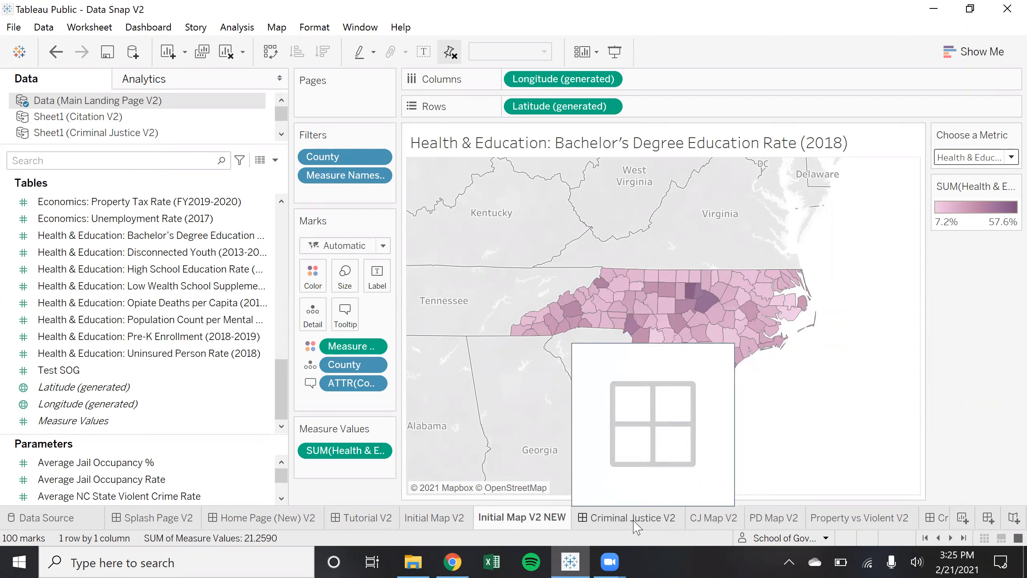
mouse_move(527, 522)
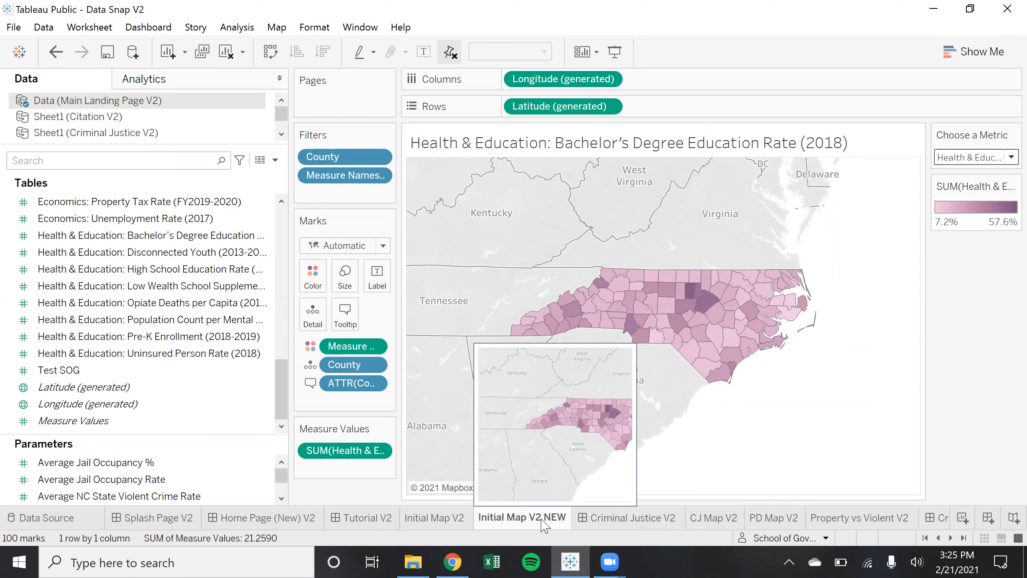
left_click(465, 524)
left_click(504, 519)
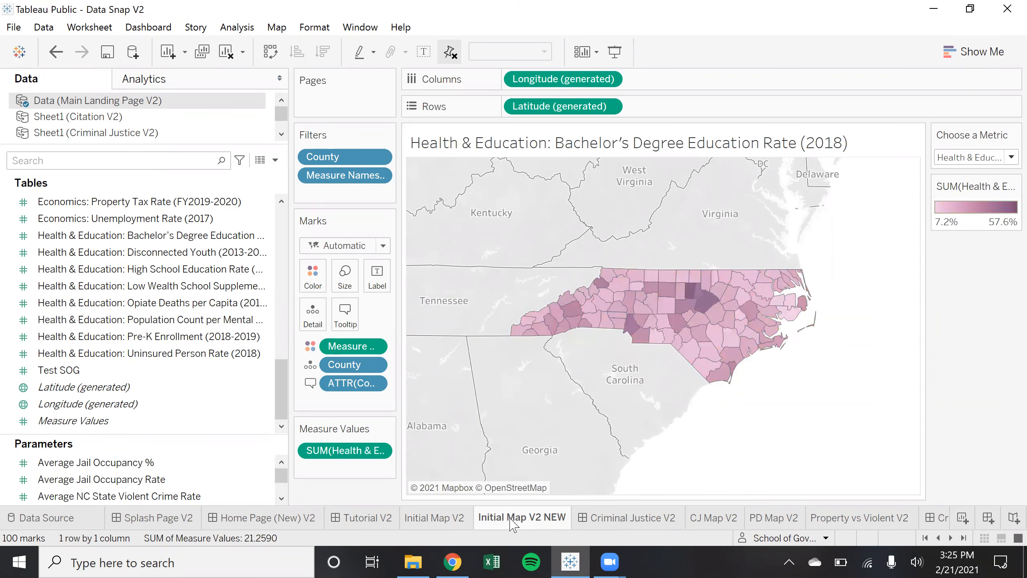
left_click(1012, 156)
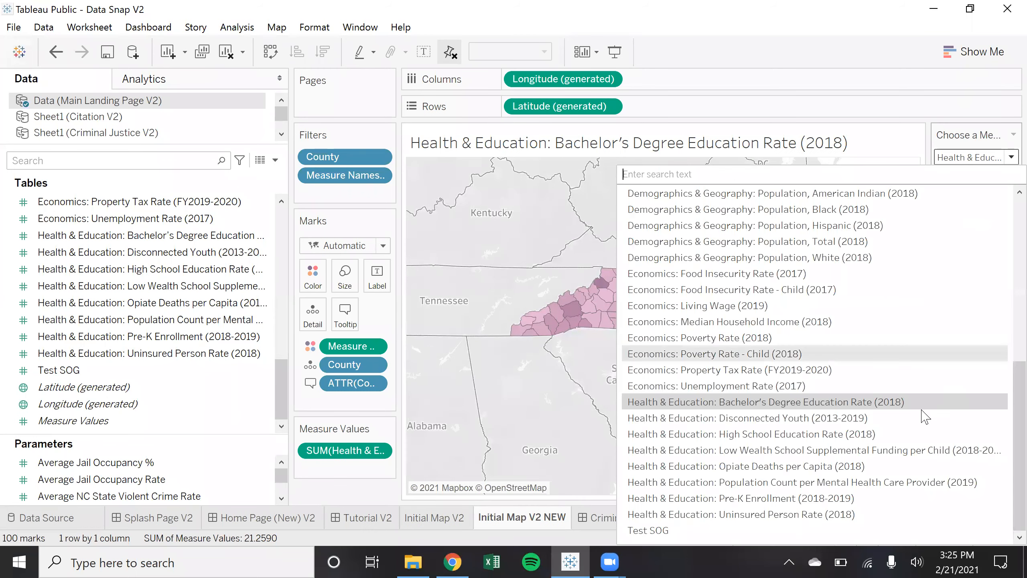
left_click(773, 531)
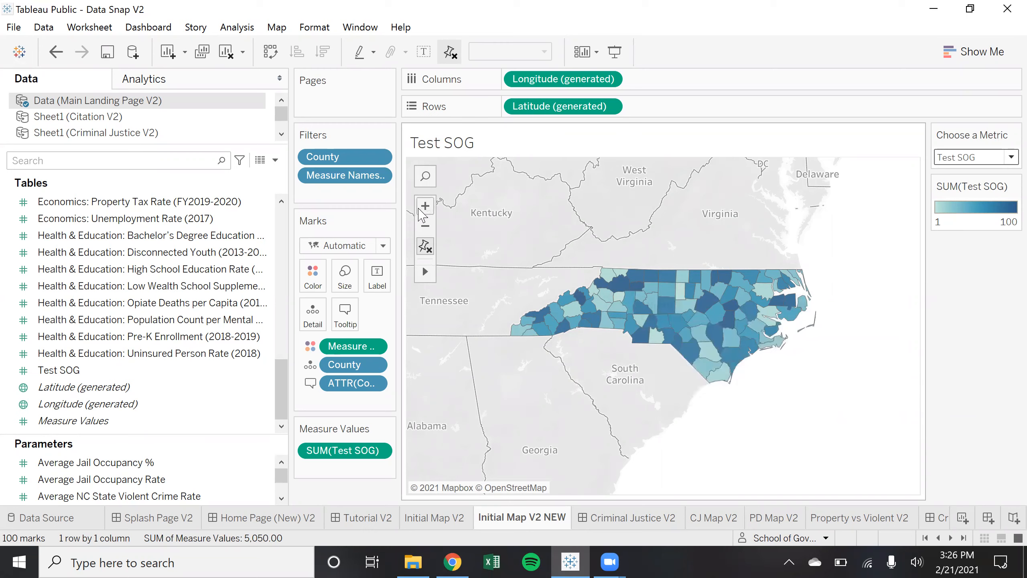
left_click(421, 208)
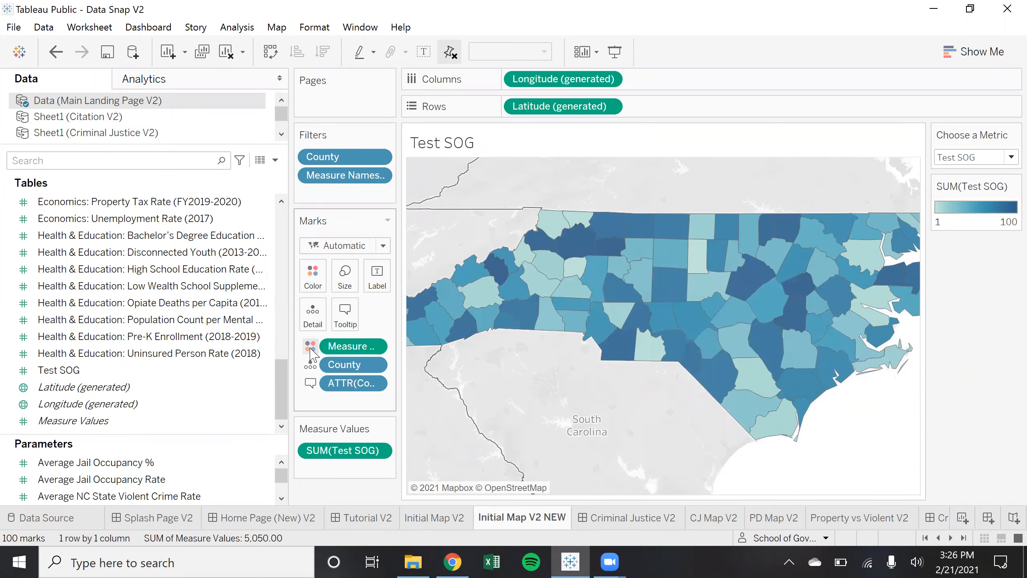
left_click_drag(394, 346, 465, 336)
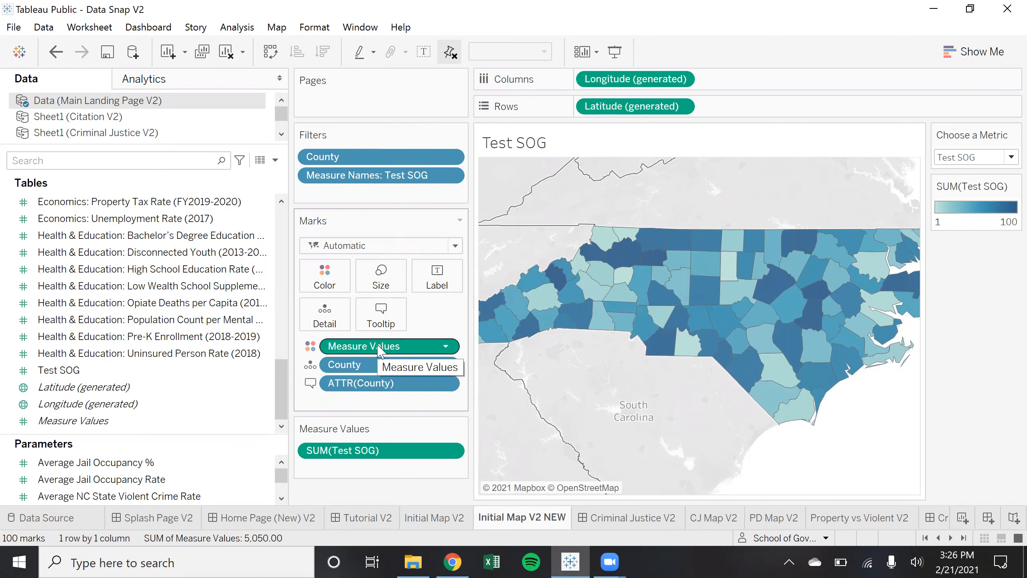
left_click(310, 348)
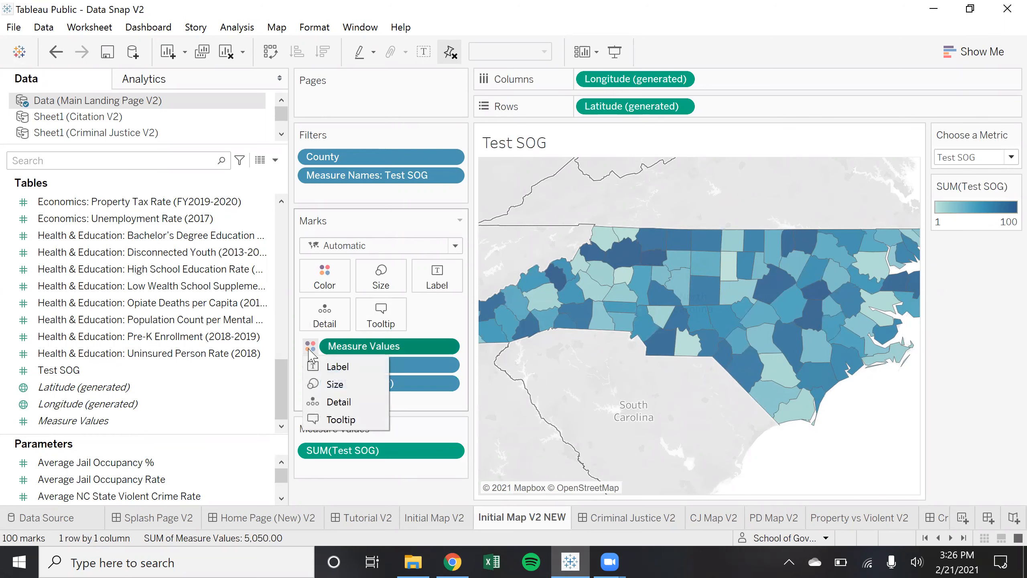
left_click(309, 349)
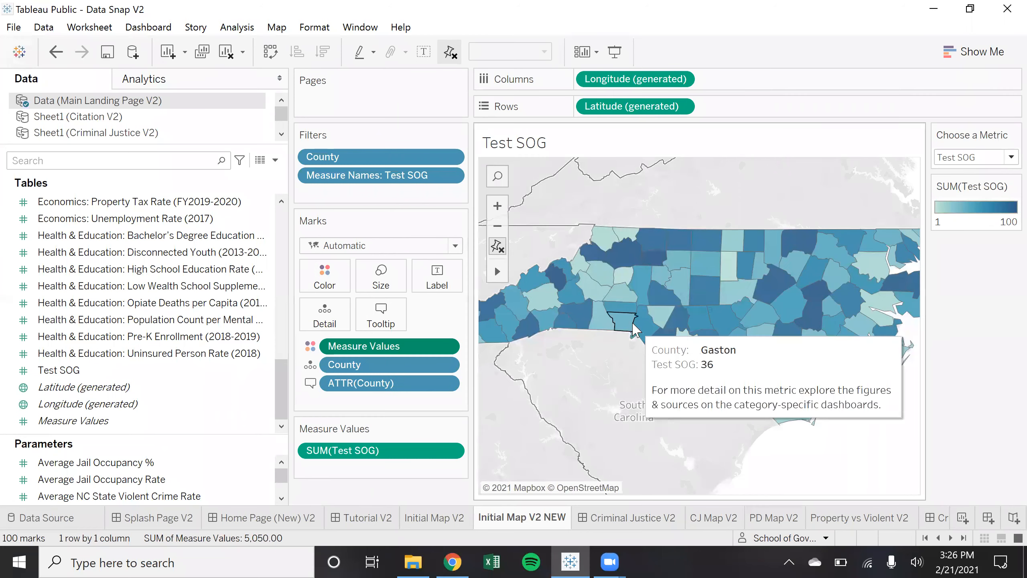
scroll(635, 330, "down", 1)
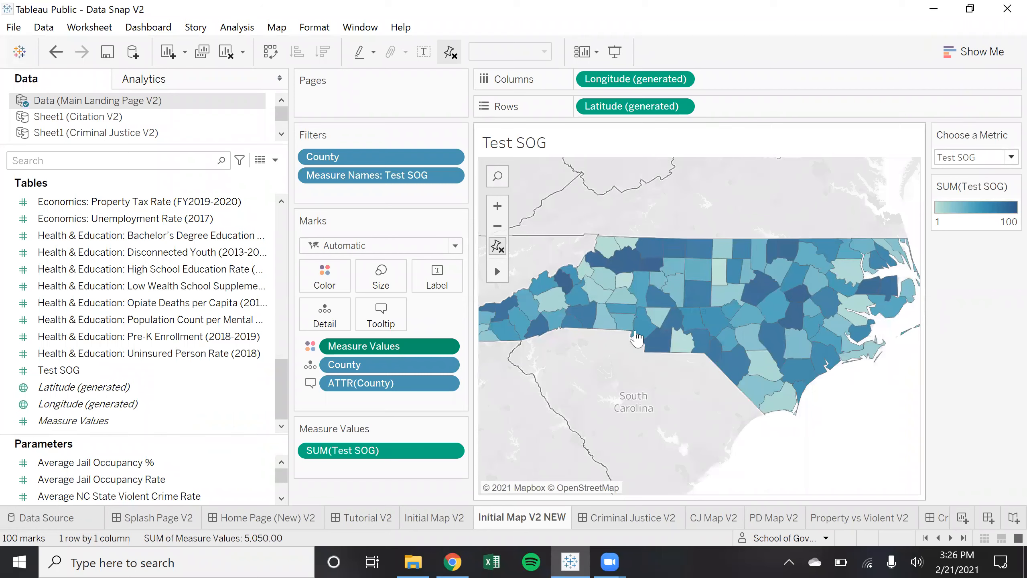
mouse_move(664, 309)
scroll(663, 299, "down", 1)
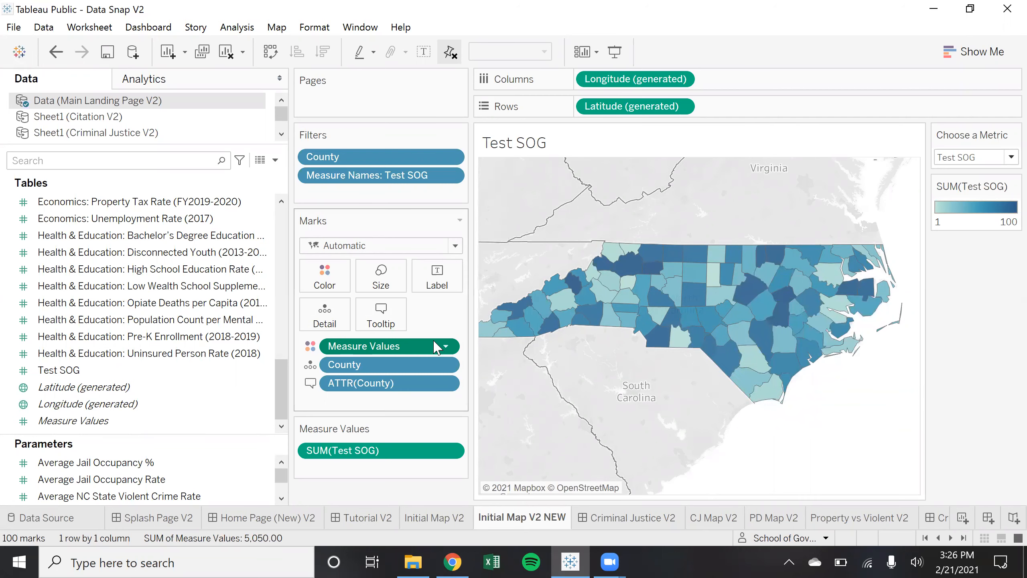
left_click(322, 276)
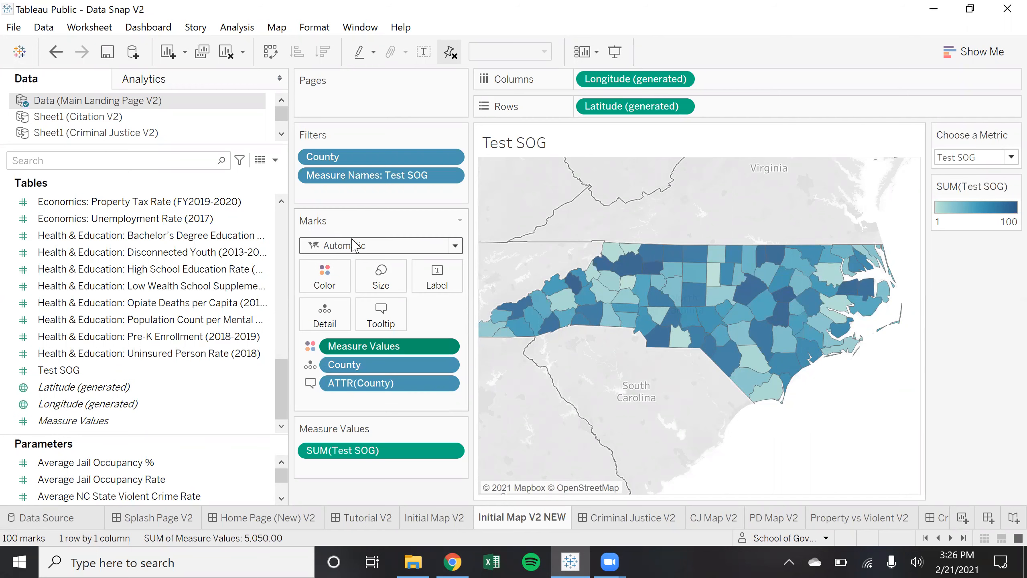
left_click(166, 370)
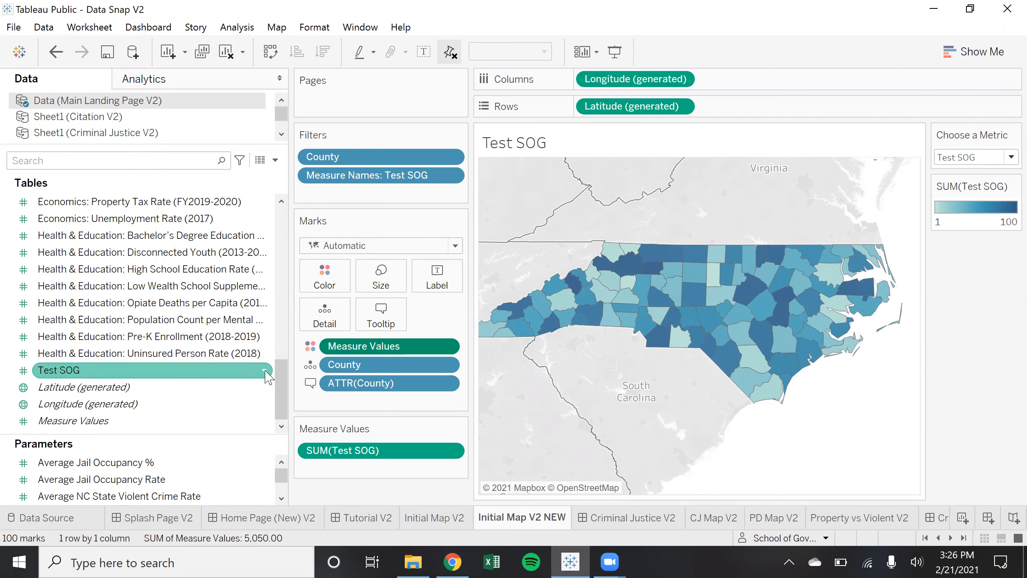
left_click(266, 371)
left_click(201, 322)
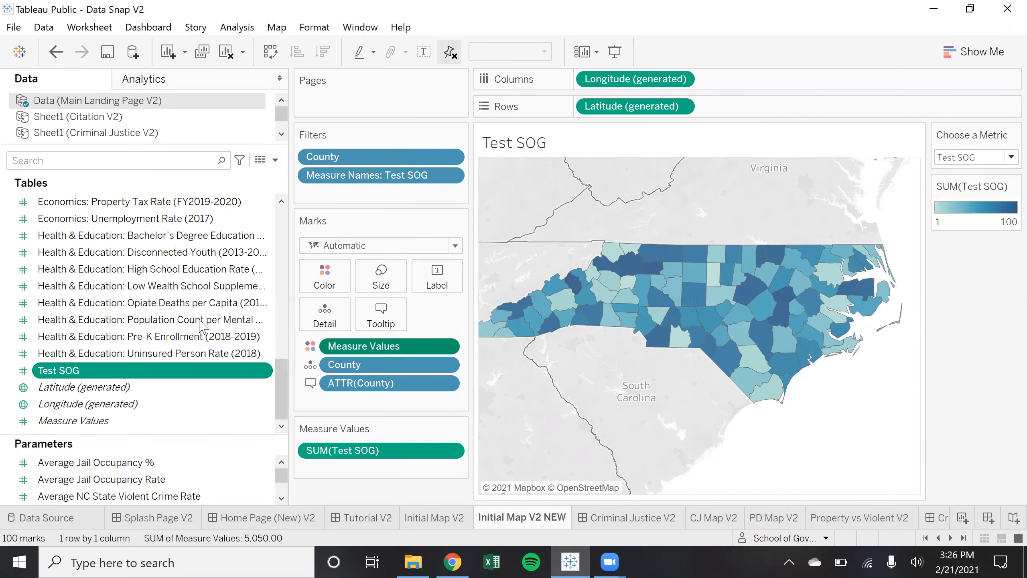
left_click(201, 322)
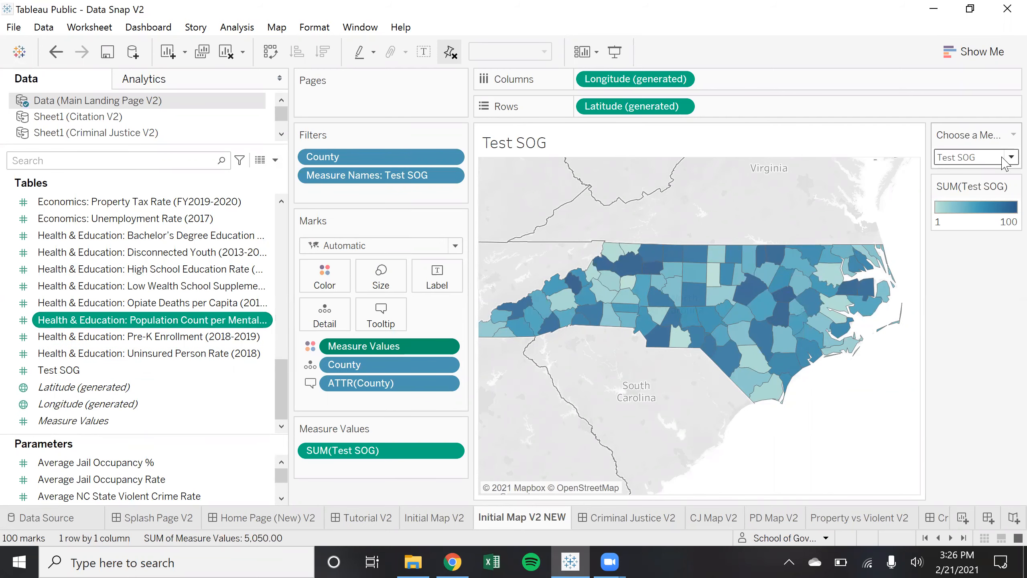
Briefly show Criminal Justice: Crime Rate, Property (2018), then return the map to Test SOG
left_click(1004, 156)
left_click(809, 374)
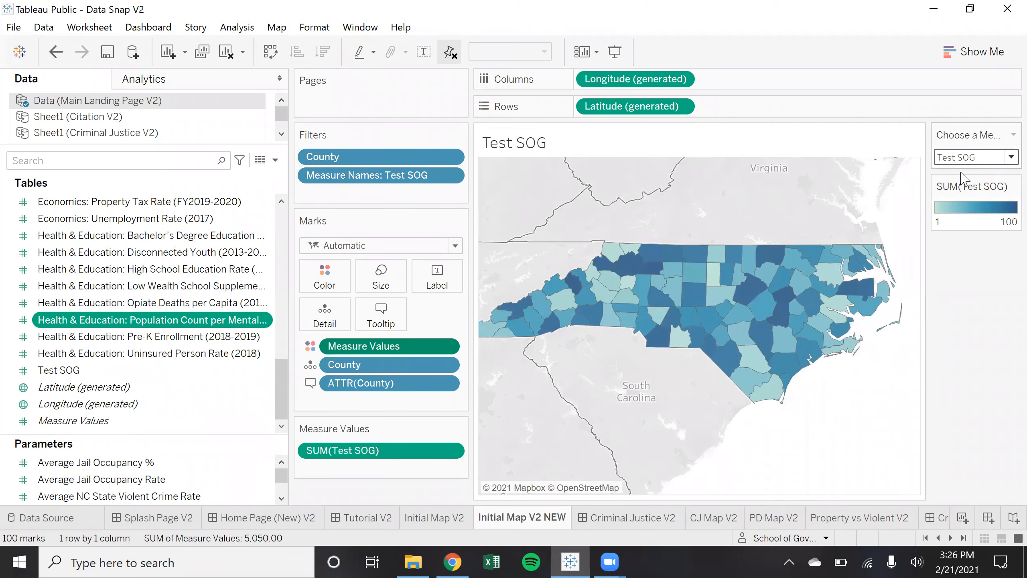
left_click(1005, 162)
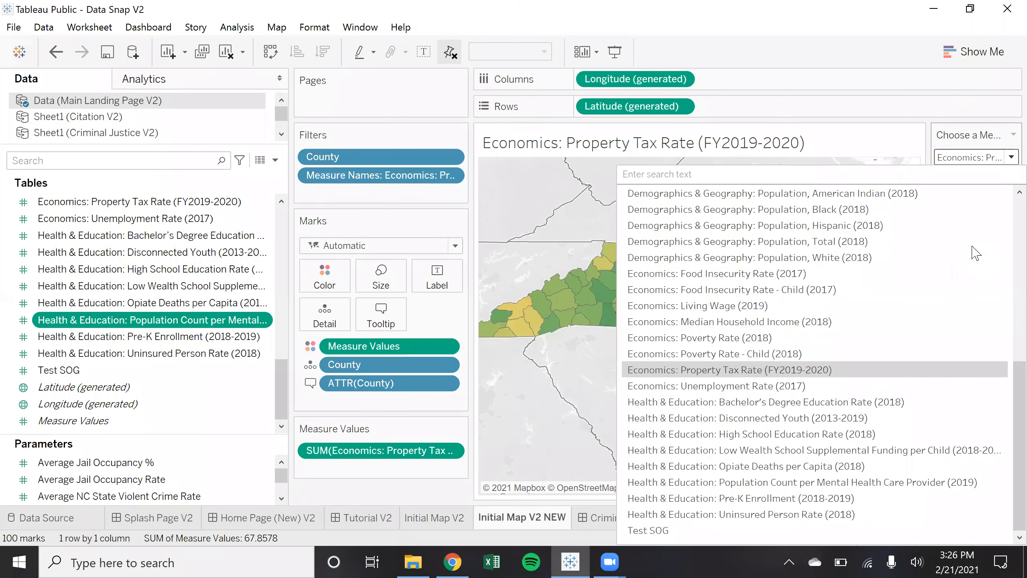
left_click(760, 368)
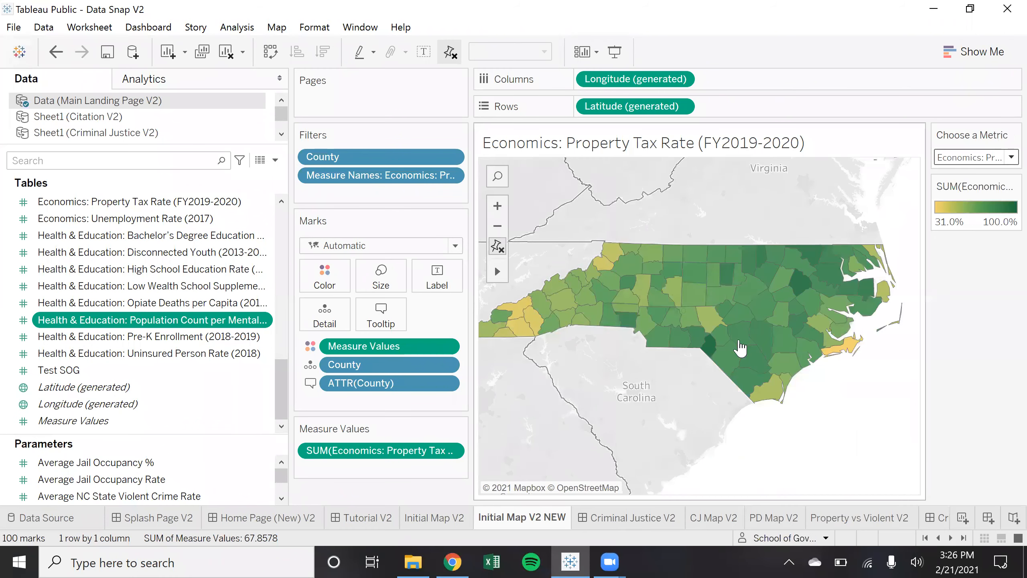
left_click(1005, 163)
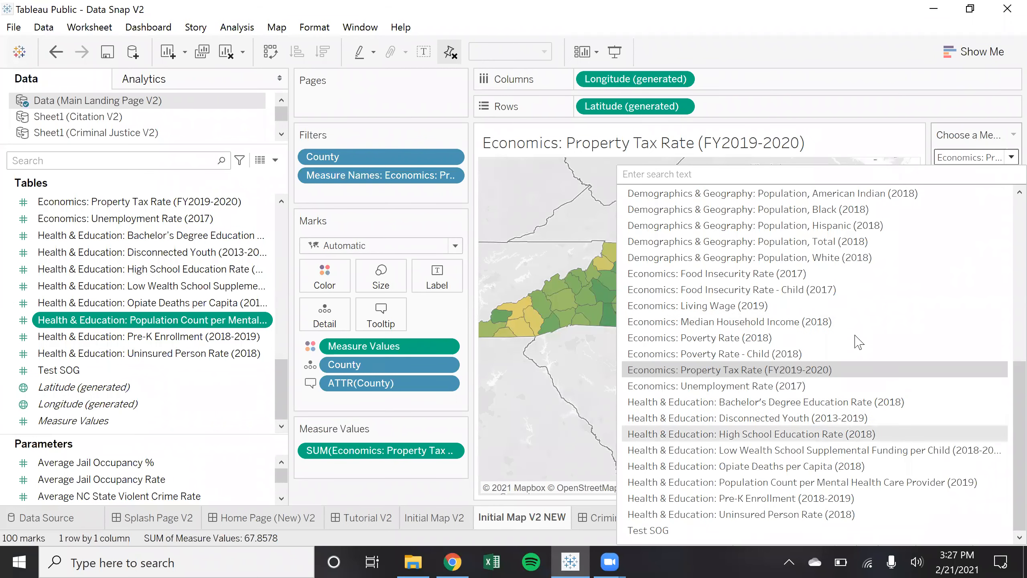
scroll(858, 342, "up", 7)
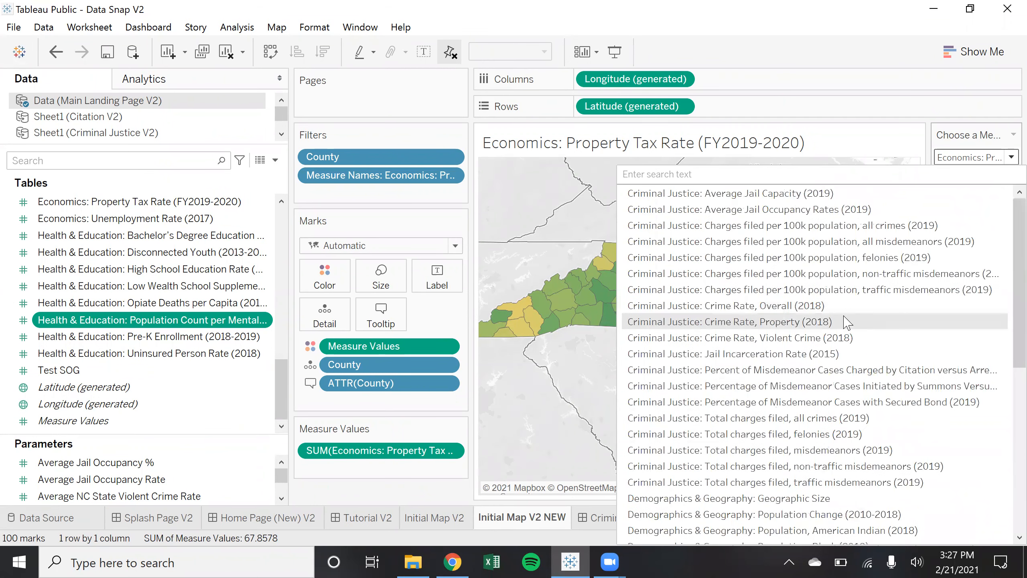
left_click(848, 323)
left_click(1005, 162)
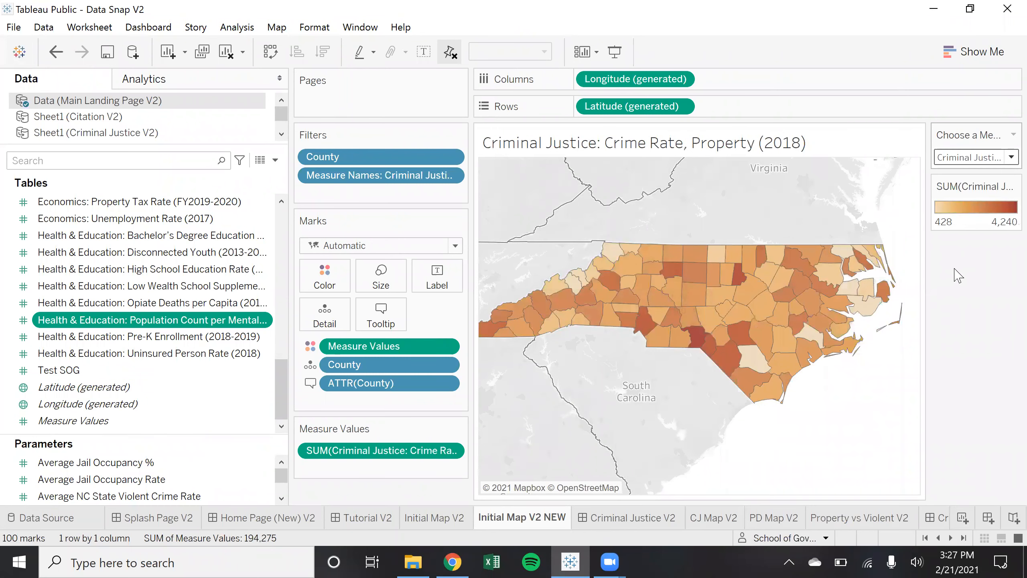
scroll(902, 386, "down", 7)
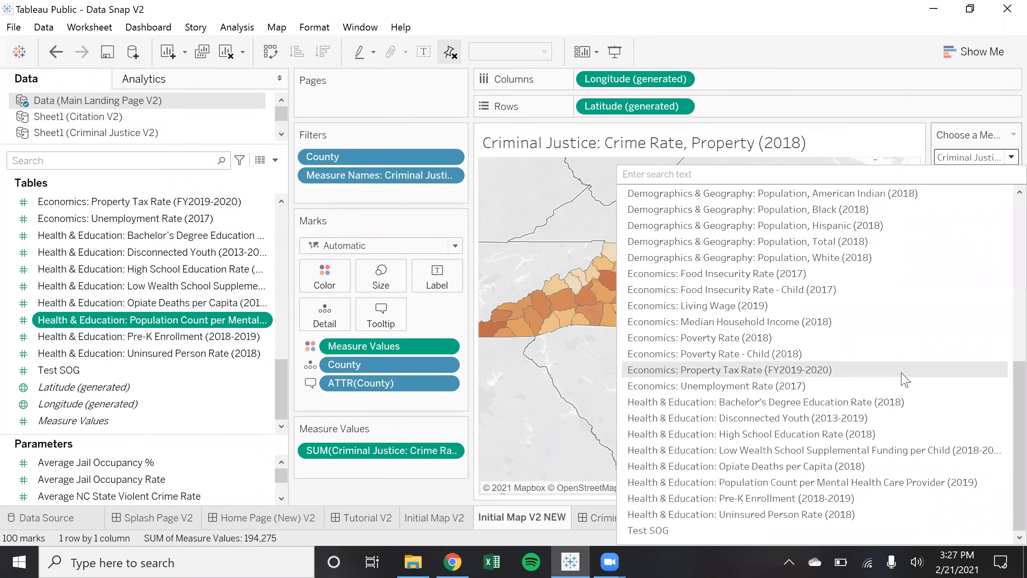
left_click(779, 528)
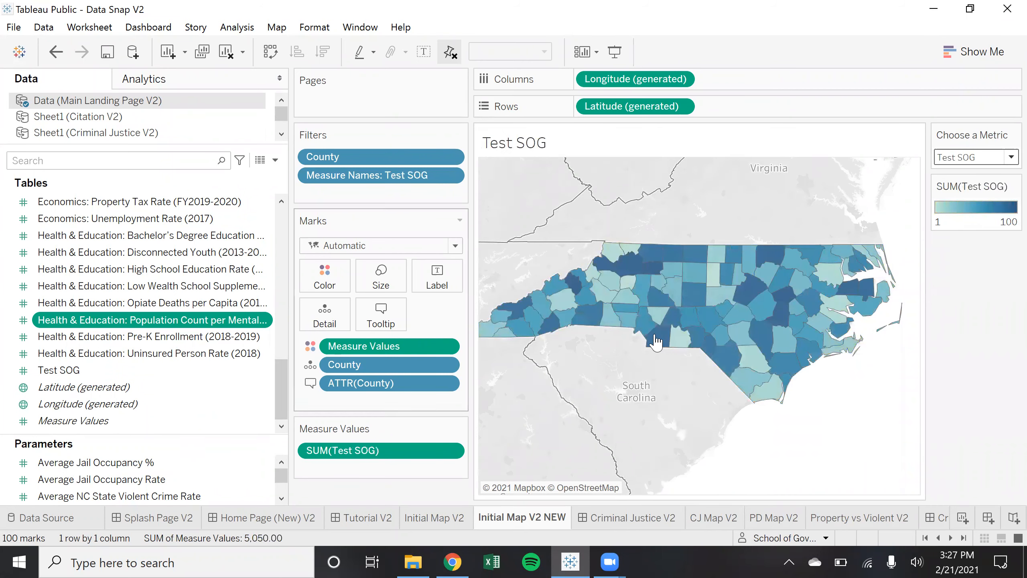
left_click(206, 372)
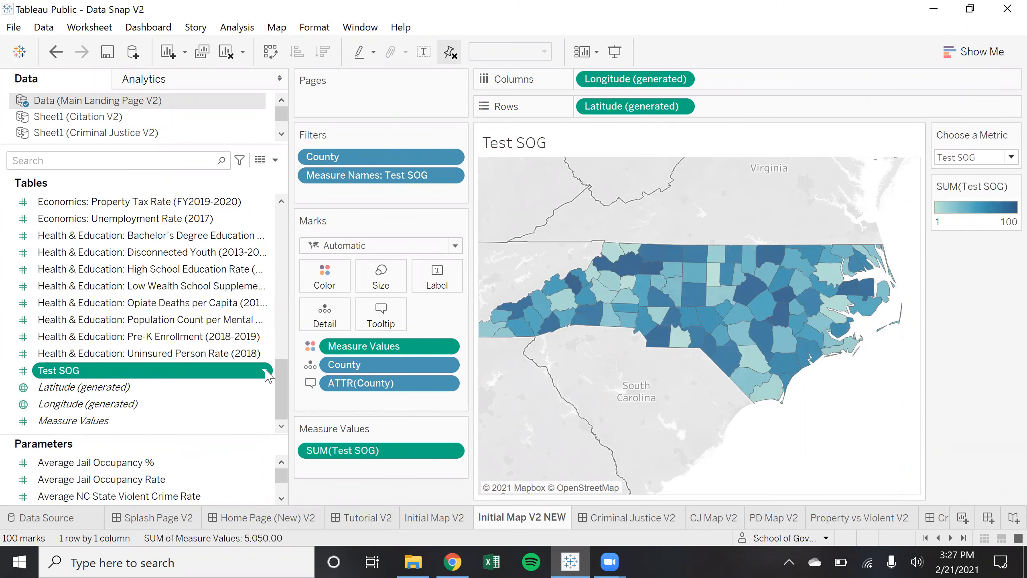
Set Test SOG's default colour ramp to end in cyan (#00ffff) and apply it to the map
right_click(189, 371)
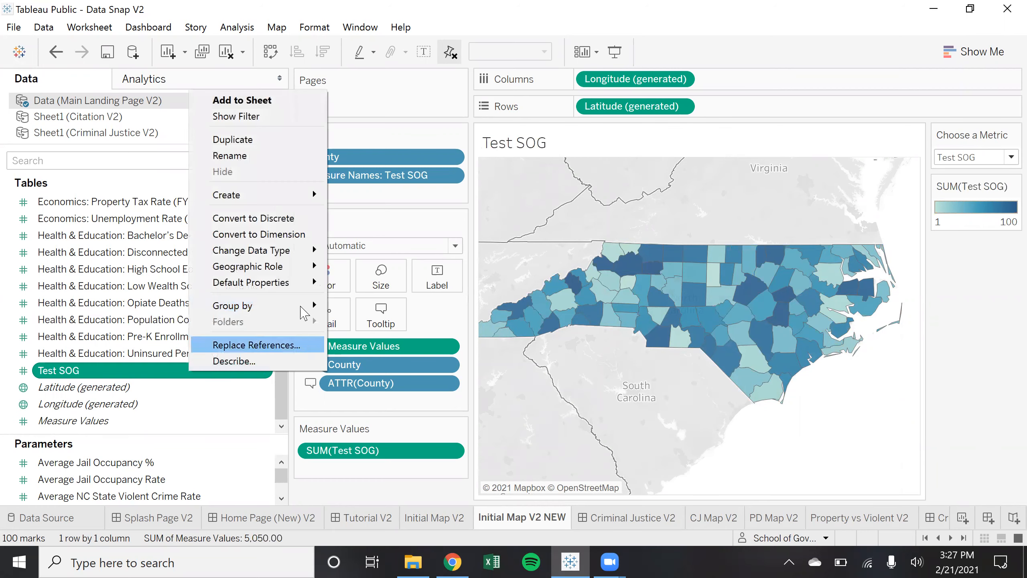
mouse_move(300, 290)
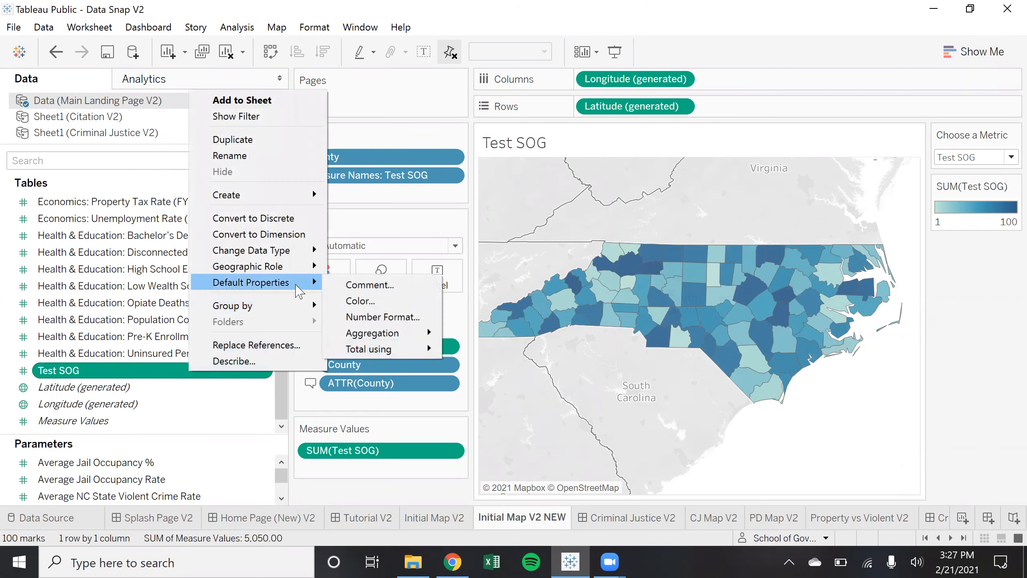
left_click(392, 301)
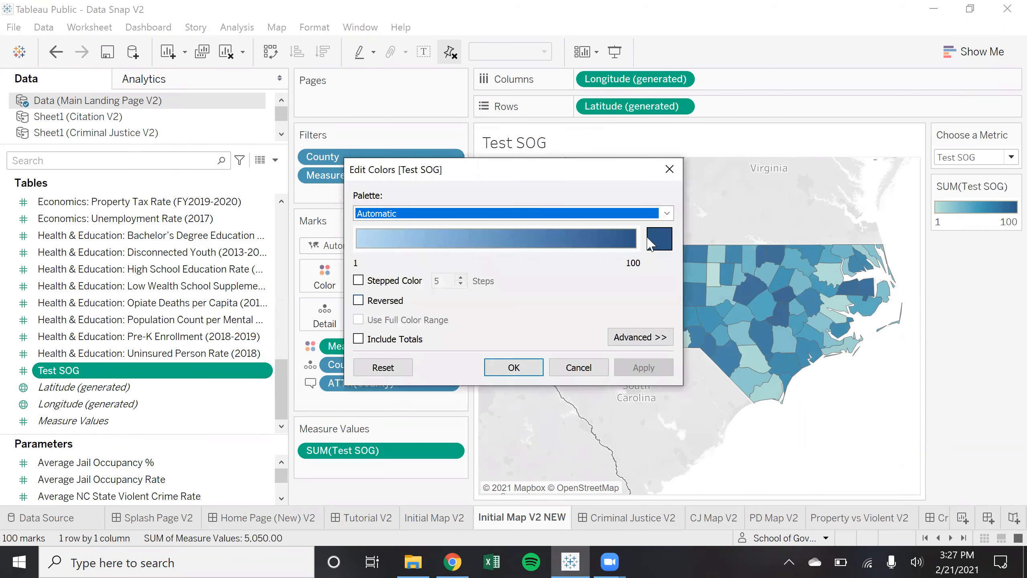
left_click(658, 239)
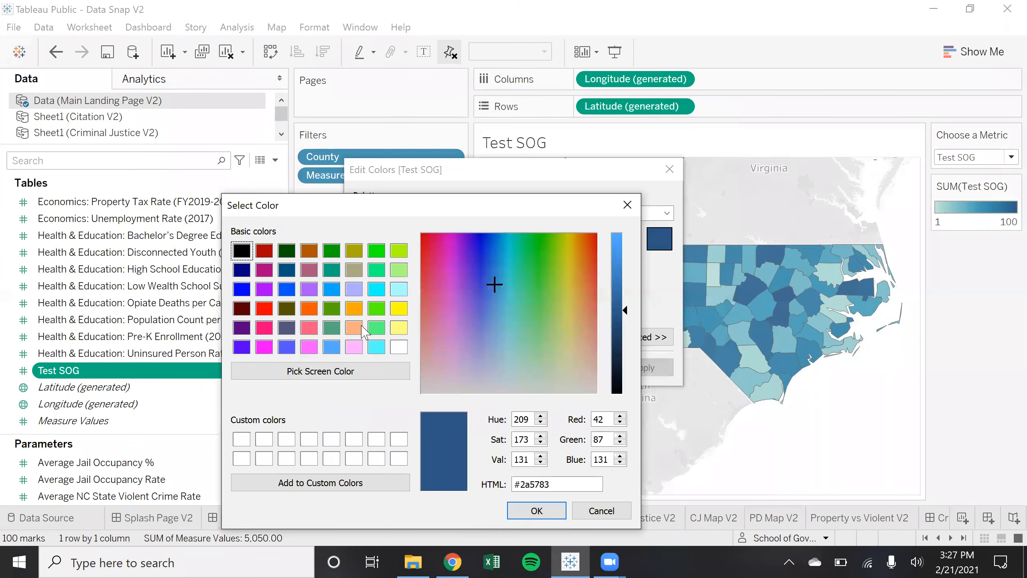
left_click(376, 289)
left_click(537, 511)
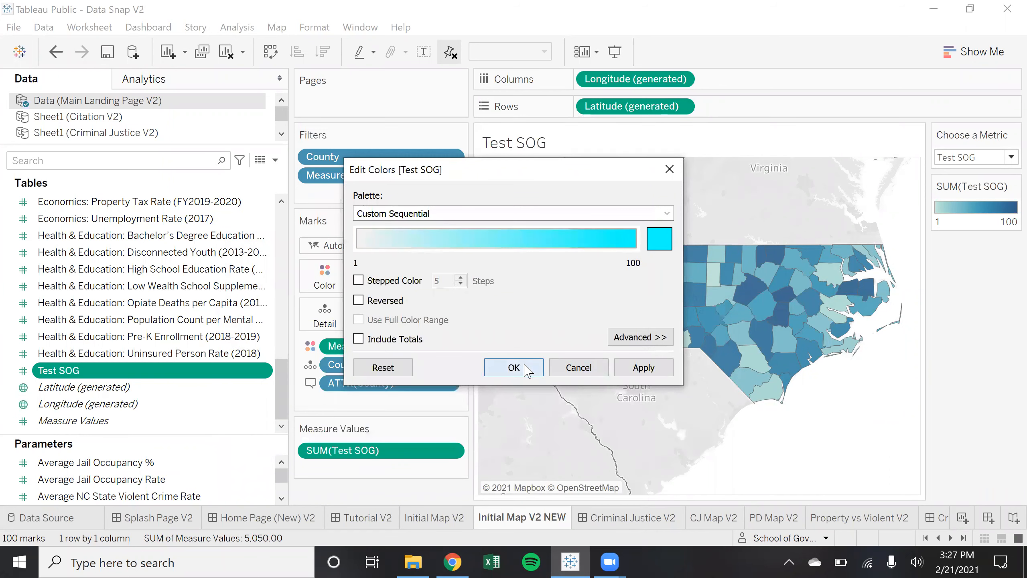
left_click(525, 369)
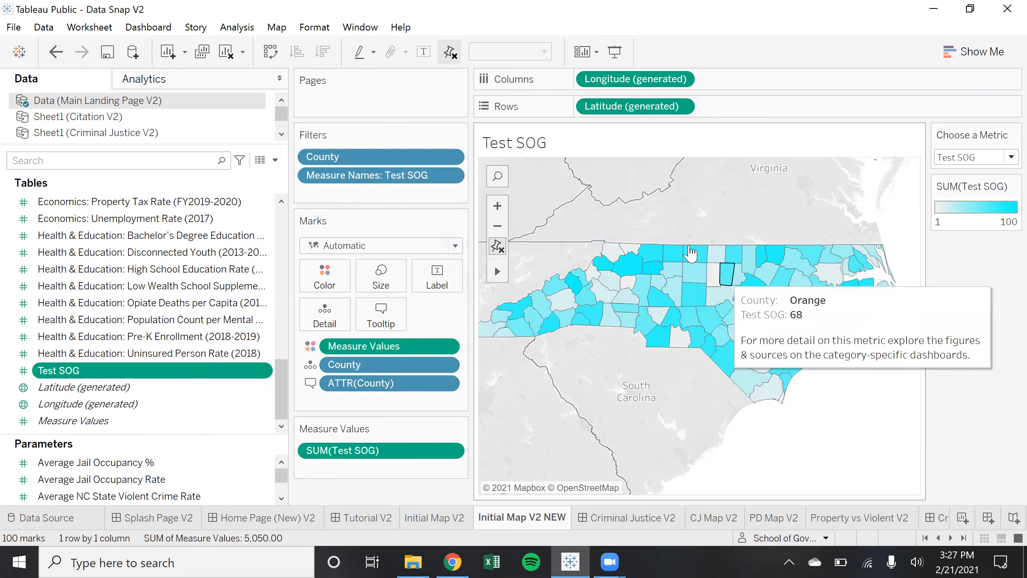
left_click(324, 285)
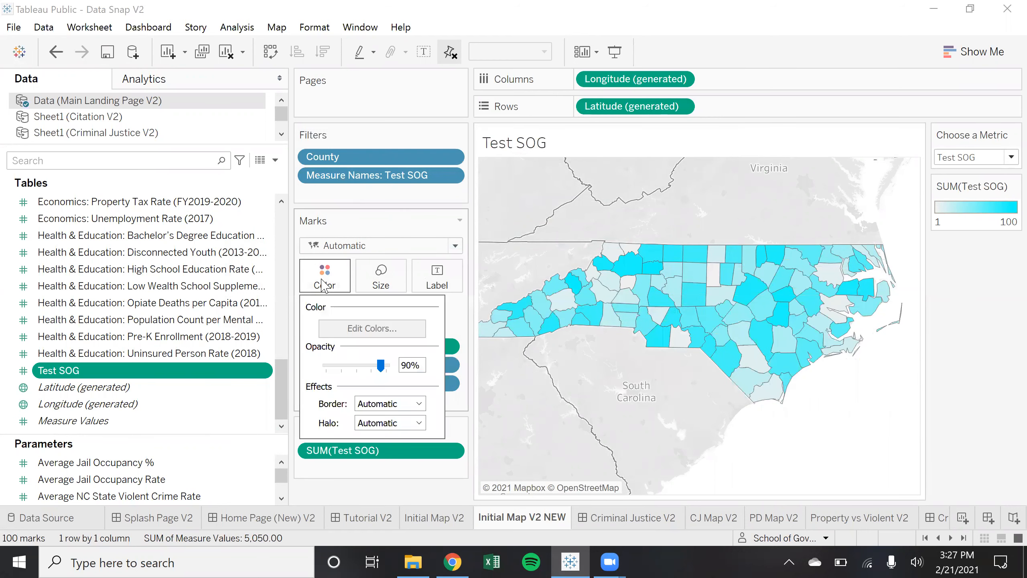
left_click(264, 372)
Choose the Green-Gold palette in Test SOG's default colour settings
mouse_move(364, 279)
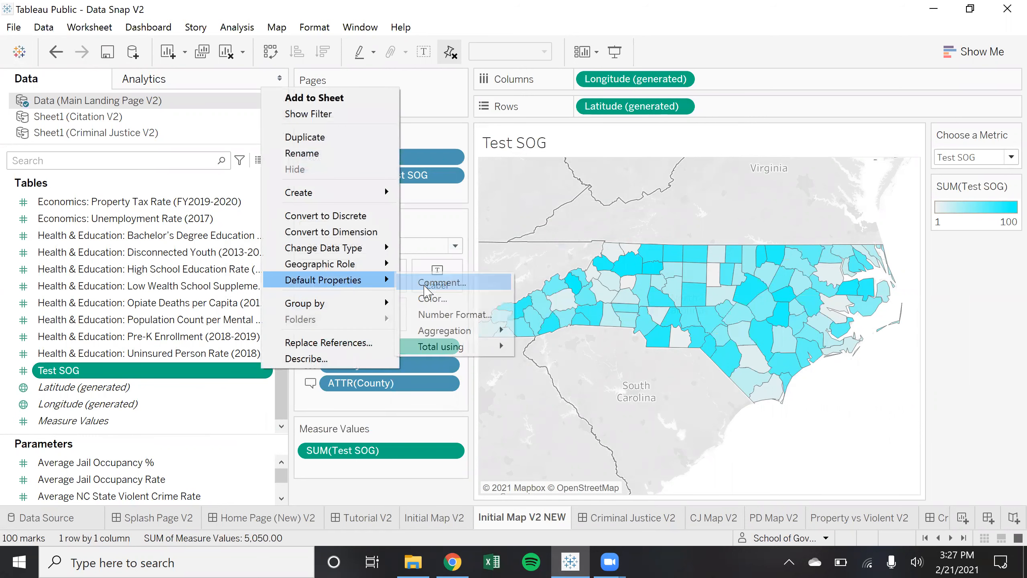
left_click(452, 306)
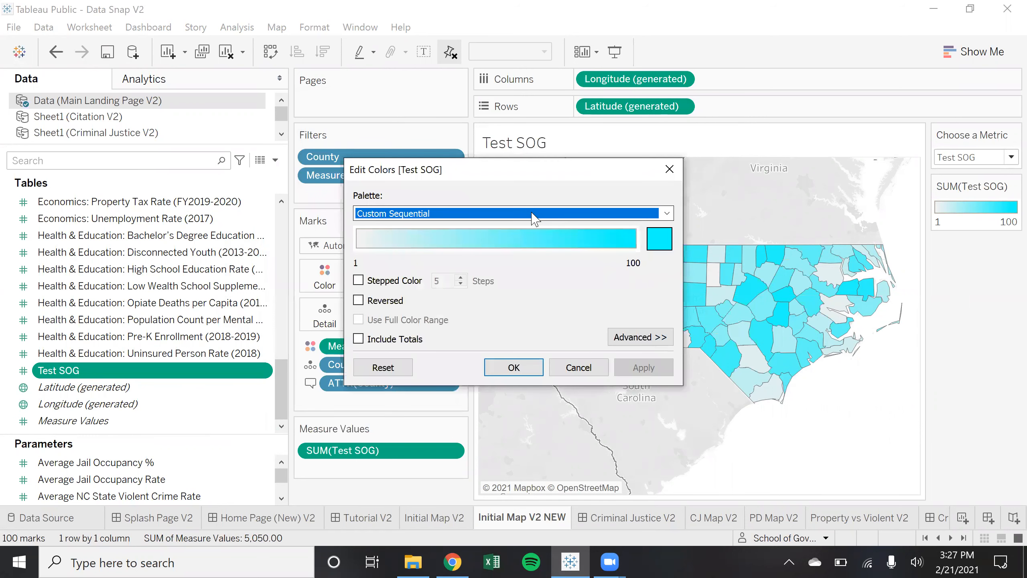
left_click(532, 213)
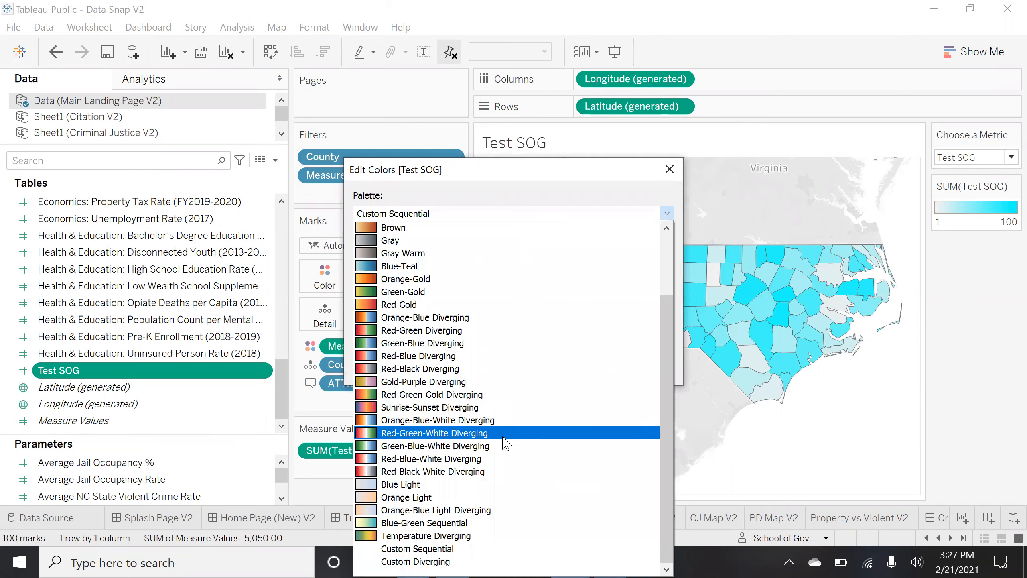
scroll(513, 431, "up", 2)
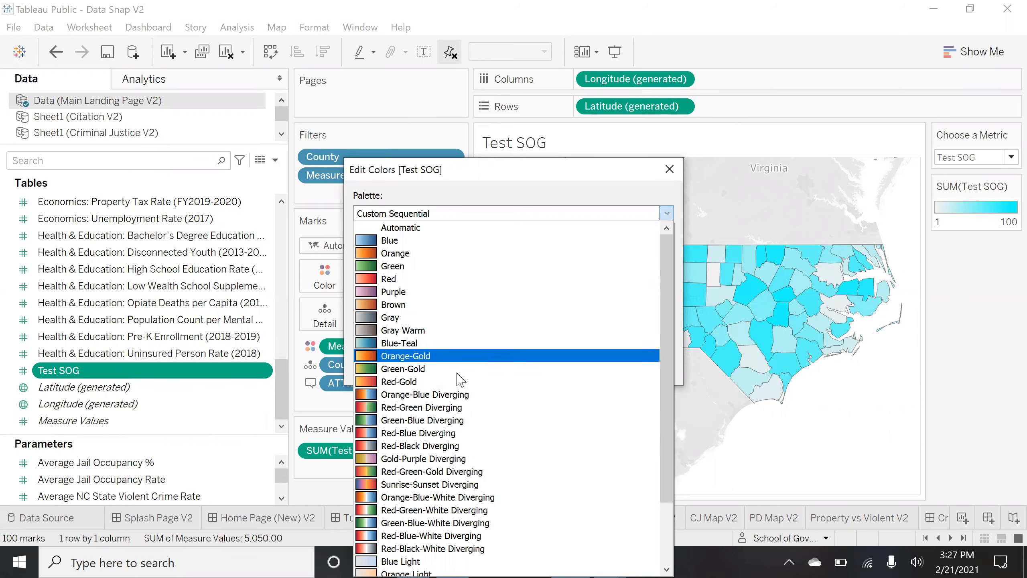
left_click(501, 374)
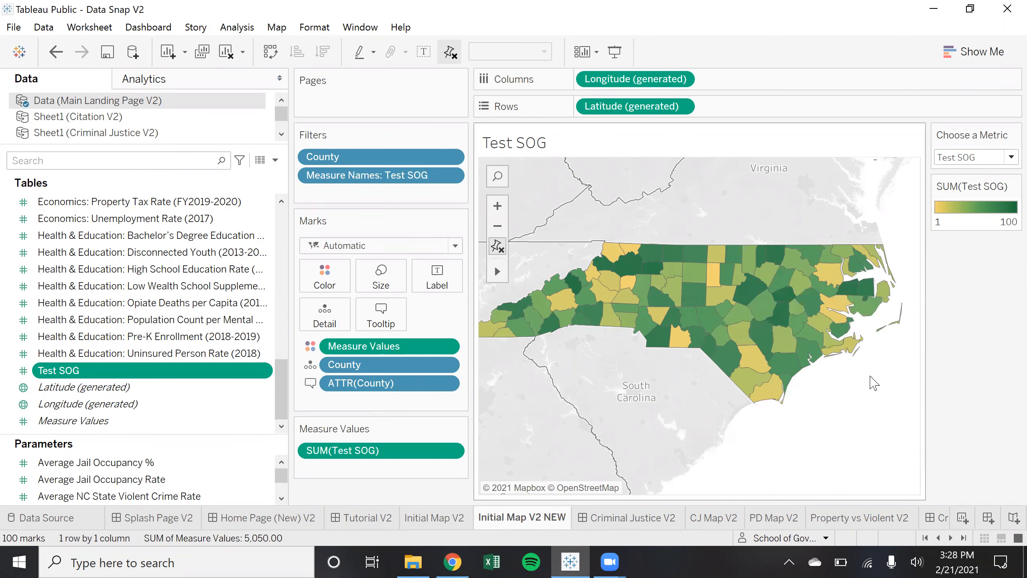
Glance at the Initial Map V2 sheet, then go to the Tutorial V2 dashboard
mouse_move(835, 356)
left_click(458, 518)
left_click(516, 518)
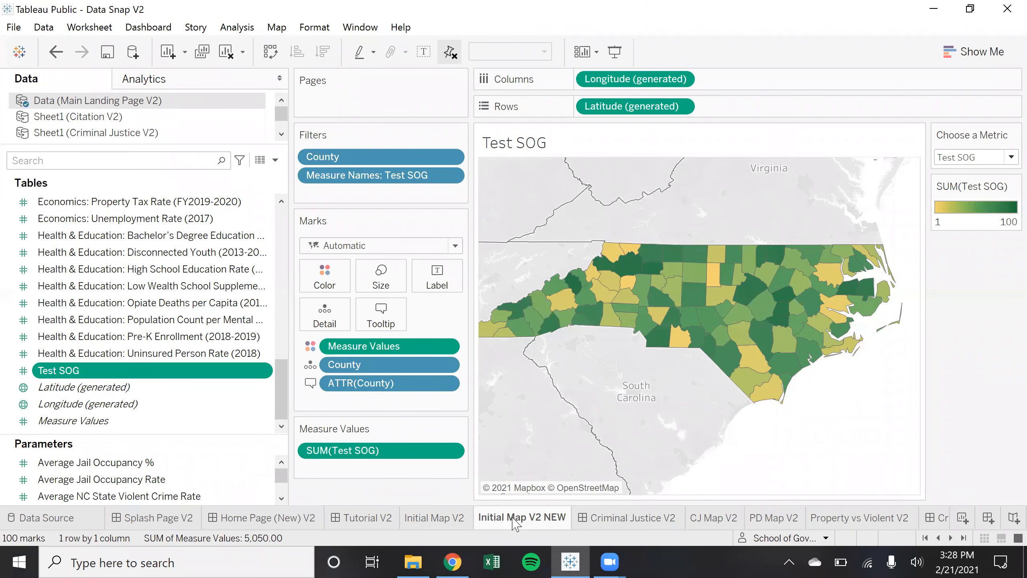
left_click(373, 518)
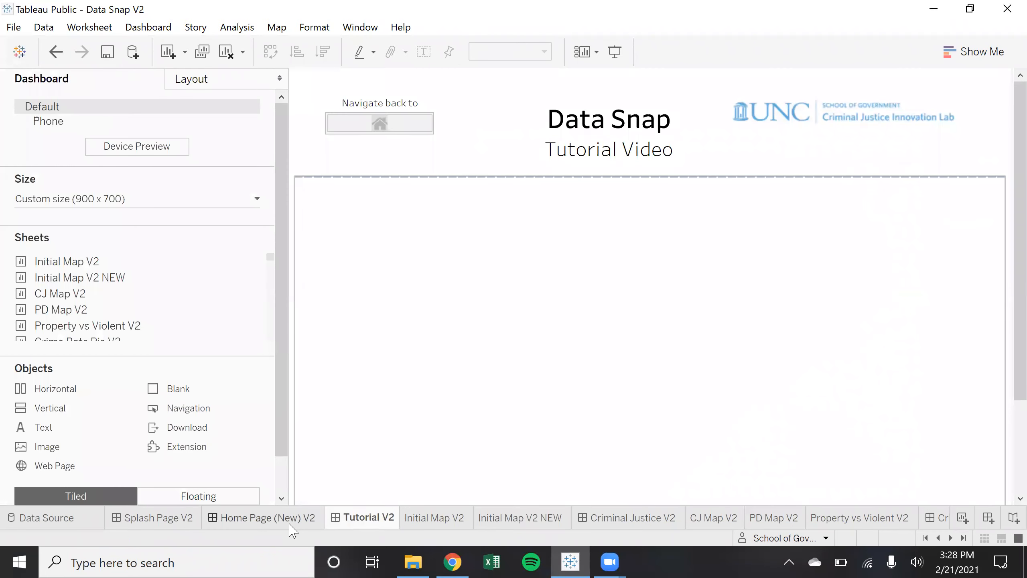
Drop the Initial Map V2 NEW sheet onto the Home Page (New) V2 dashboard, then remove it
left_click(290, 523)
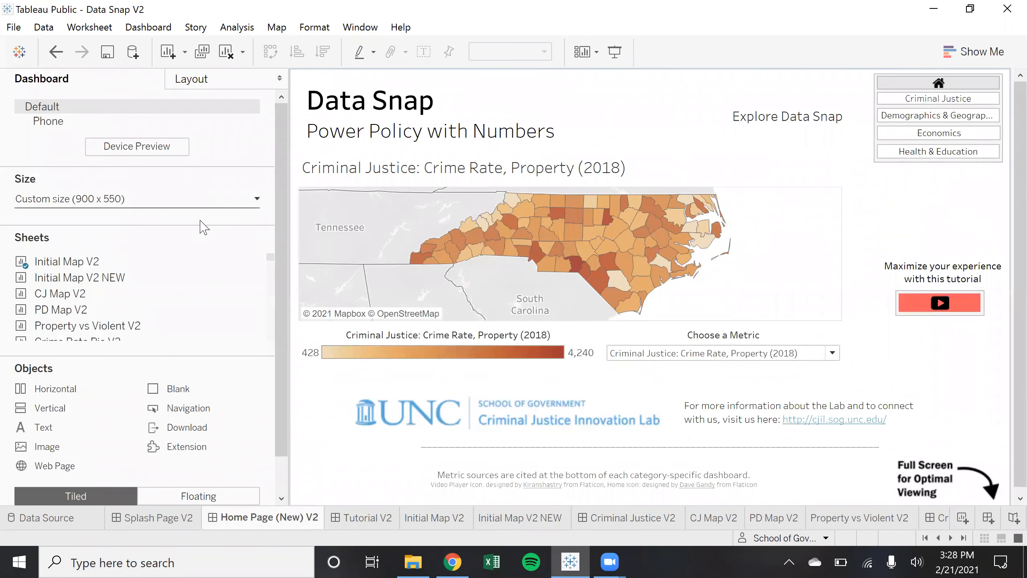
left_click(782, 194)
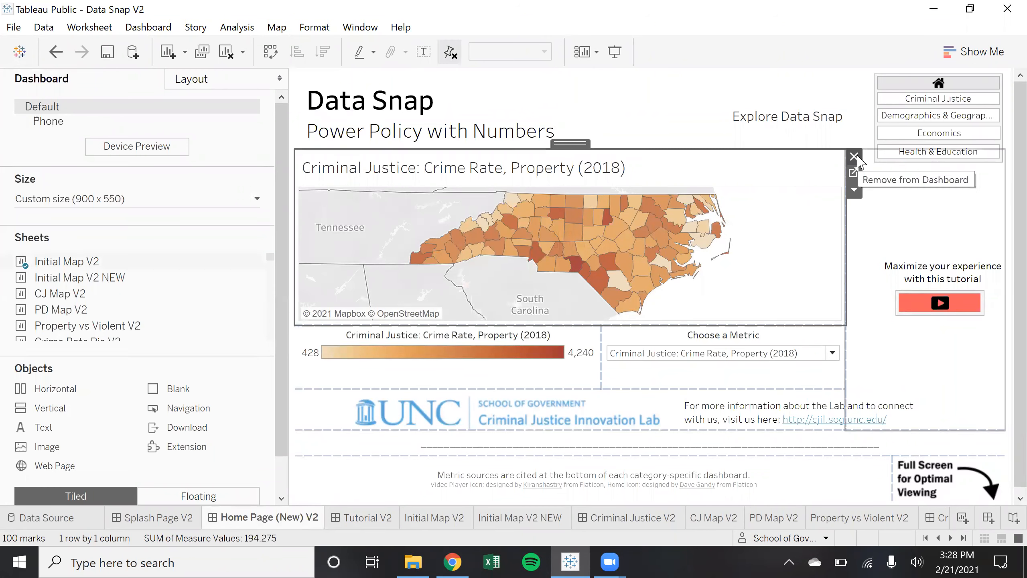
mouse_move(99, 278)
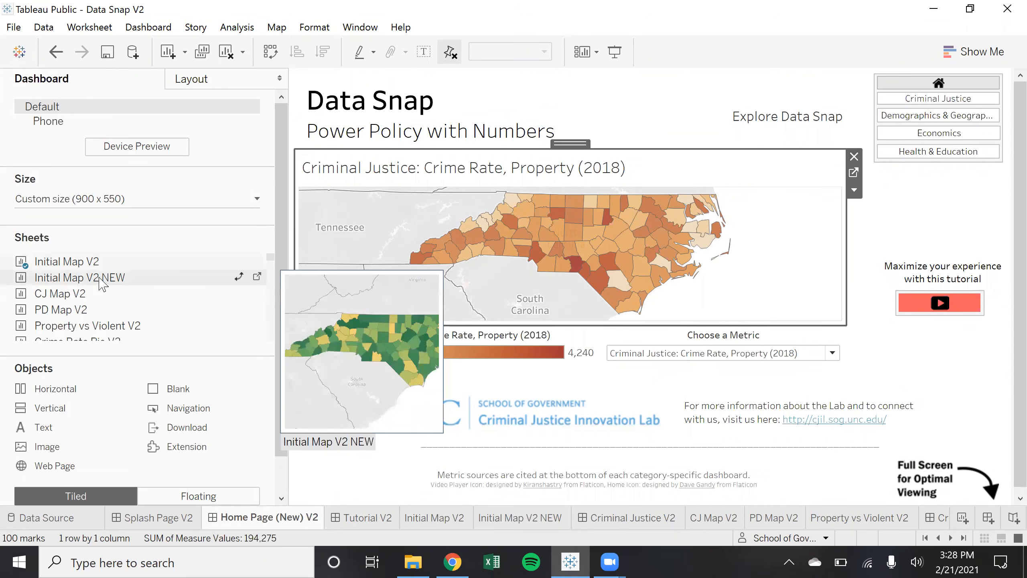
left_click_drag(100, 284, 920, 227)
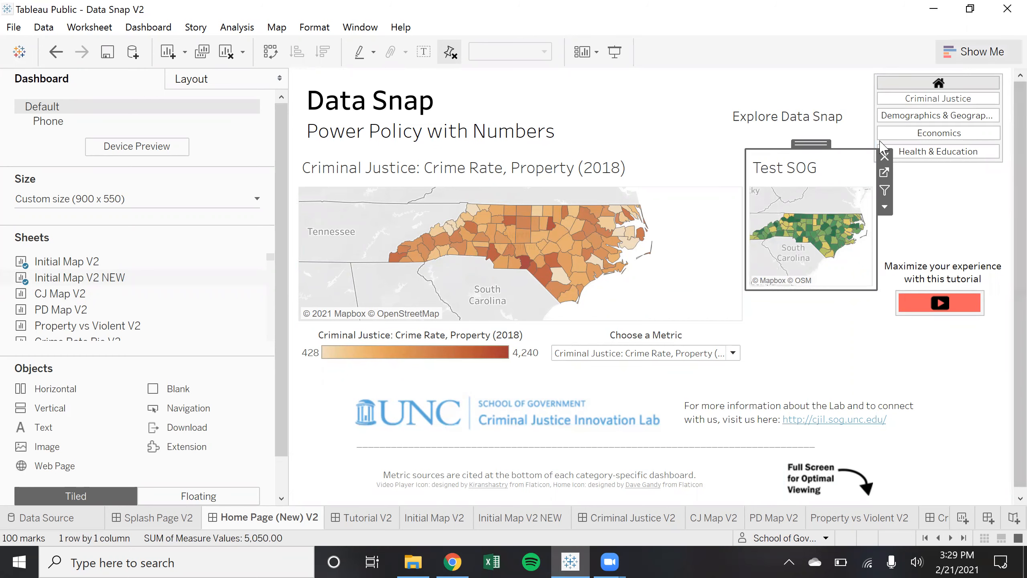
left_click(885, 157)
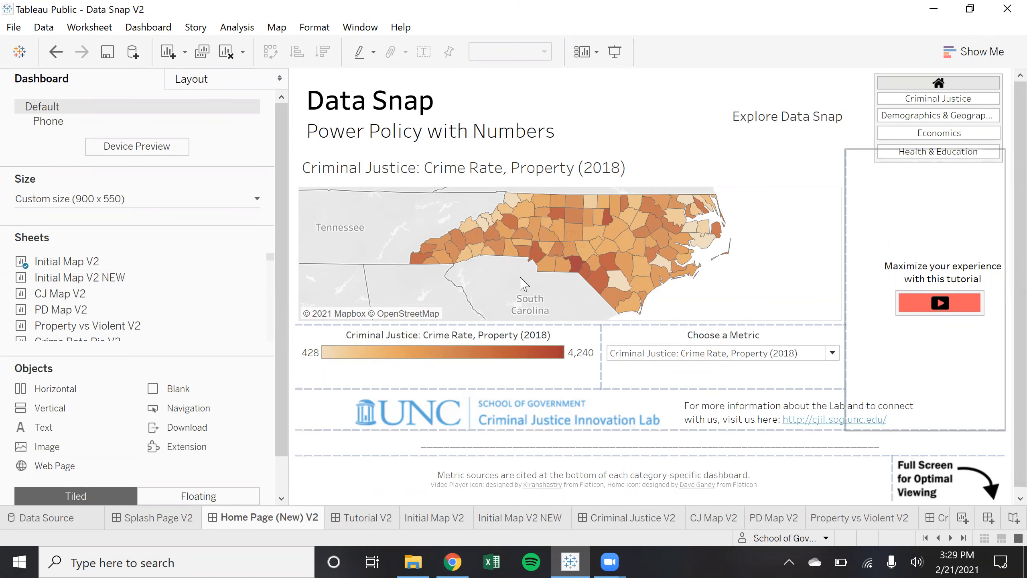
Inspect the dashboard map's options and metric list without changes, then go to Initial Map V2 NEW
left_click(796, 165)
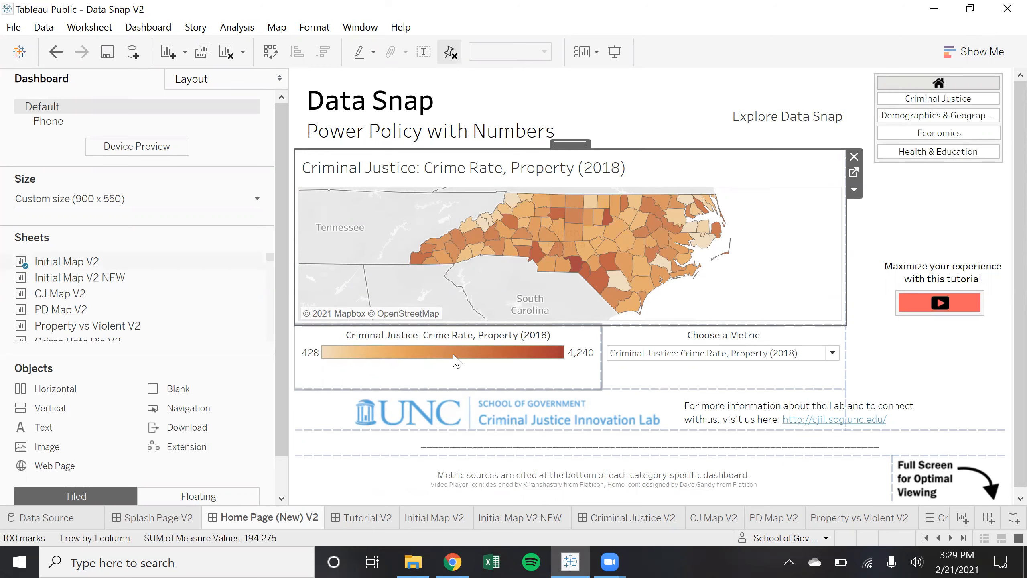
left_click(855, 189)
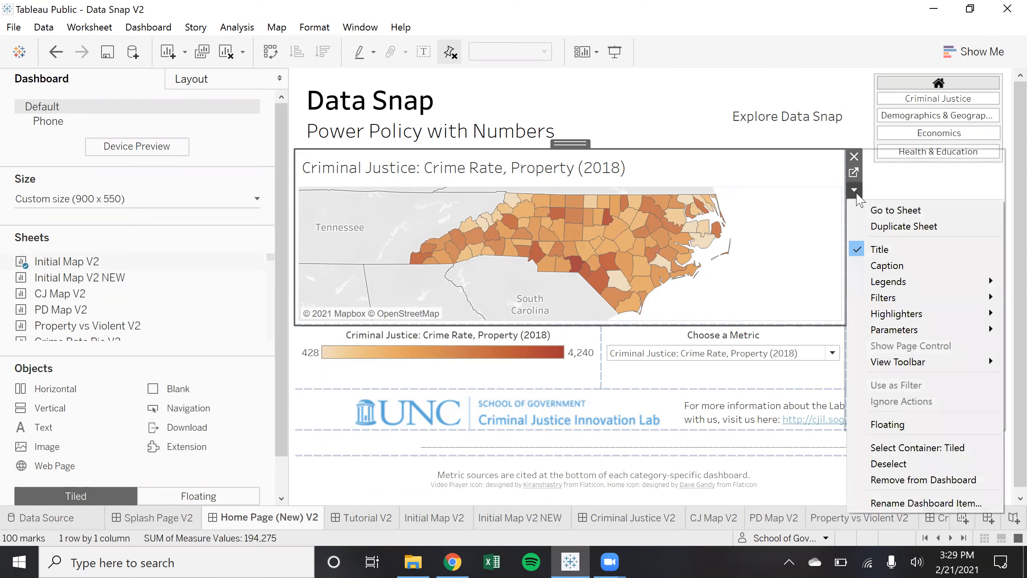
mouse_move(918, 284)
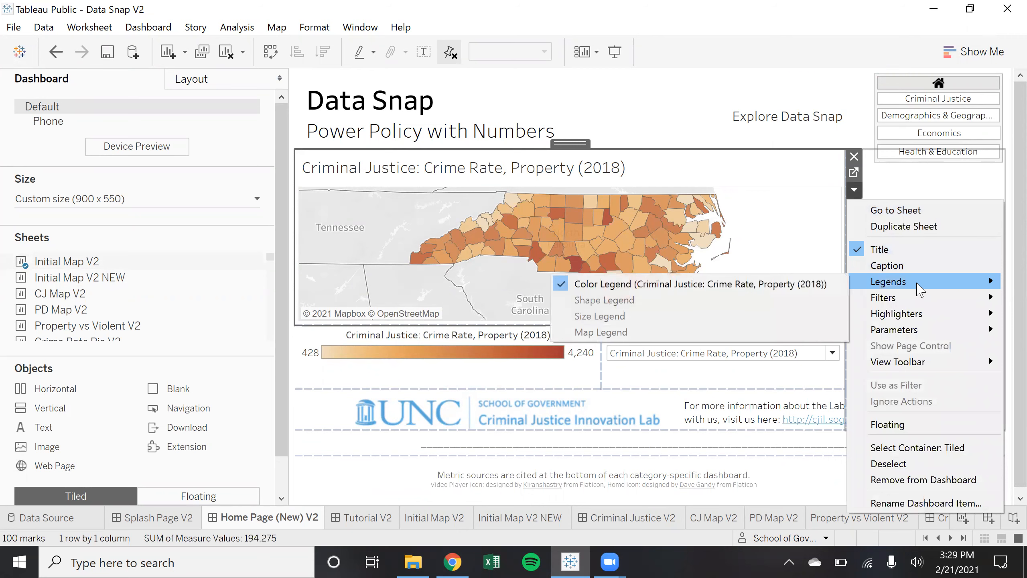
mouse_move(883, 303)
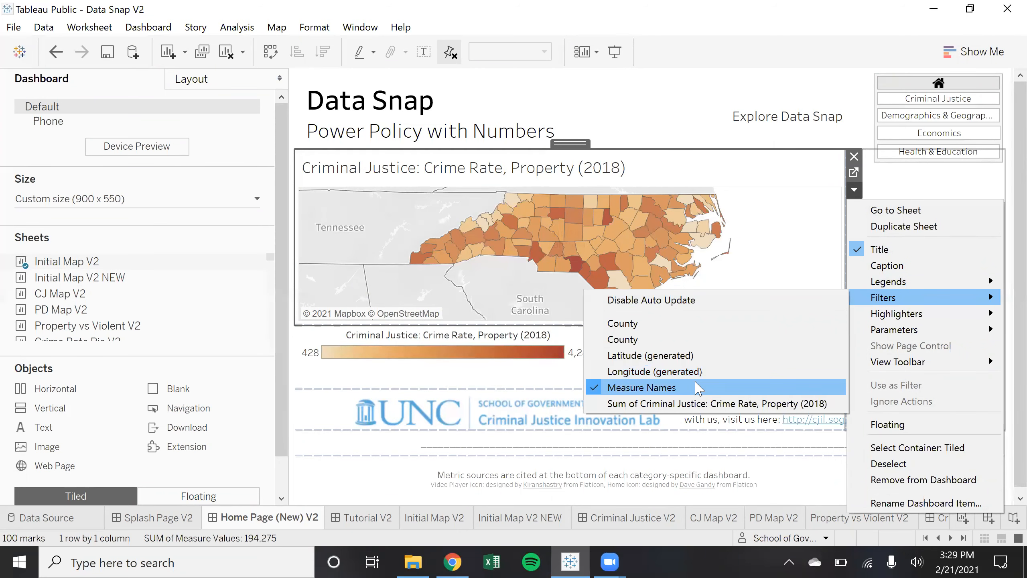
left_click(789, 153)
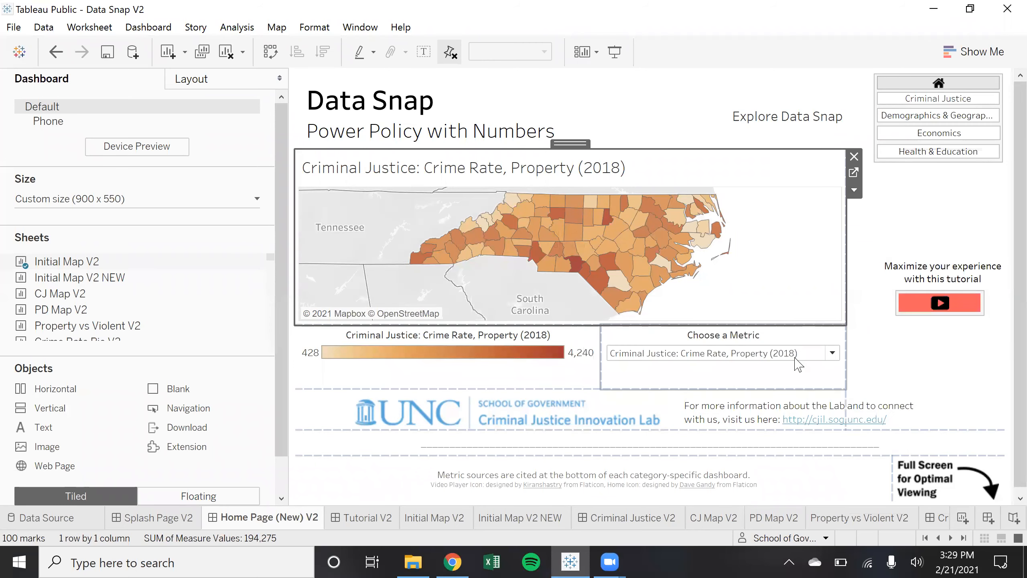
left_click(806, 353)
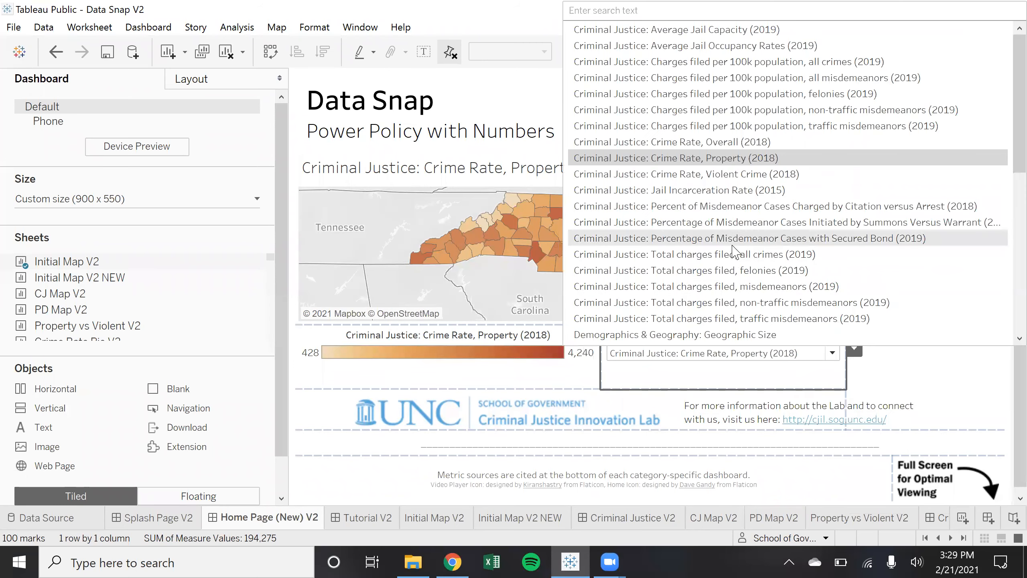
scroll(766, 249, "down", 5)
scroll(779, 288, "up", 6)
scroll(780, 291, "down", 6)
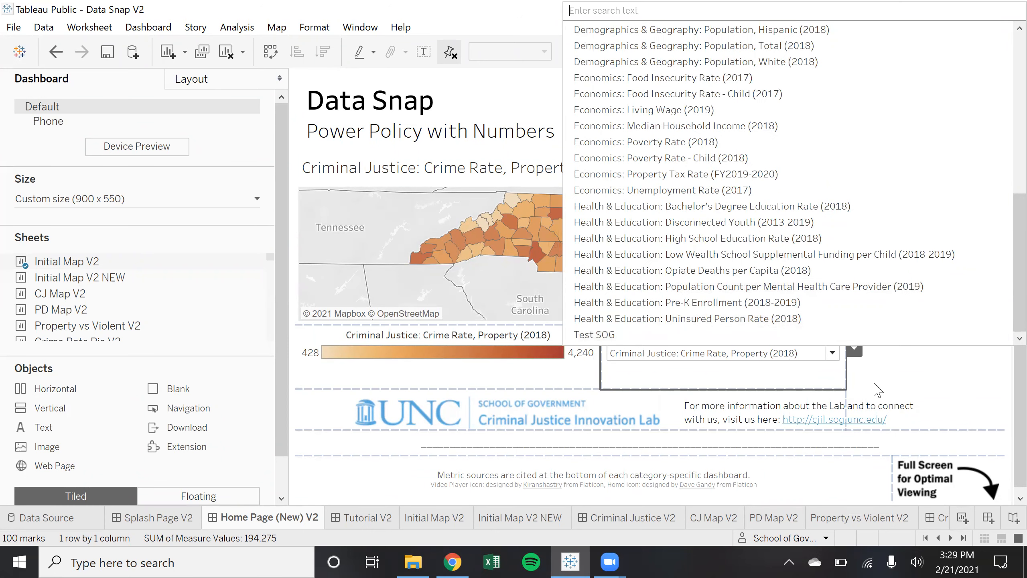
left_click(876, 391)
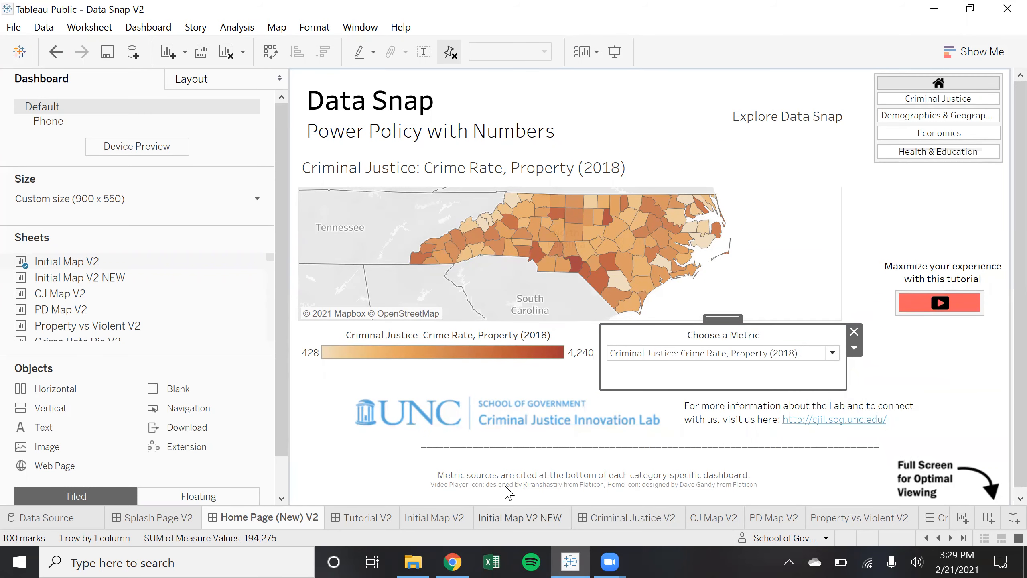
left_click(520, 517)
Back on Initial Map V2, browse the metric list and card menu, then return to Initial Map V2 NEW
key("ctrl+shift+Tab")
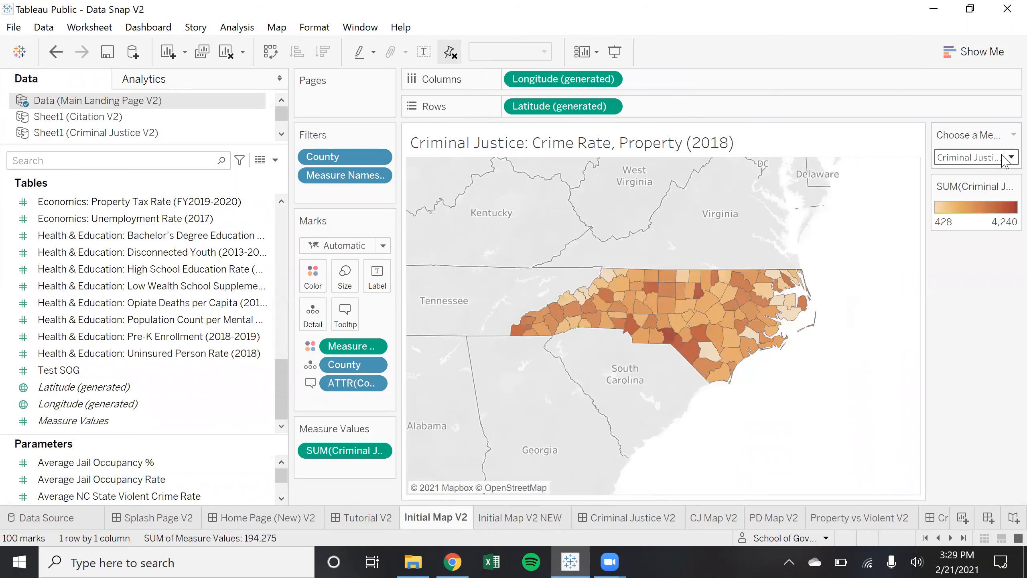
left_click(1008, 158)
scroll(878, 357, "down", 8)
scroll(901, 356, "up", 8)
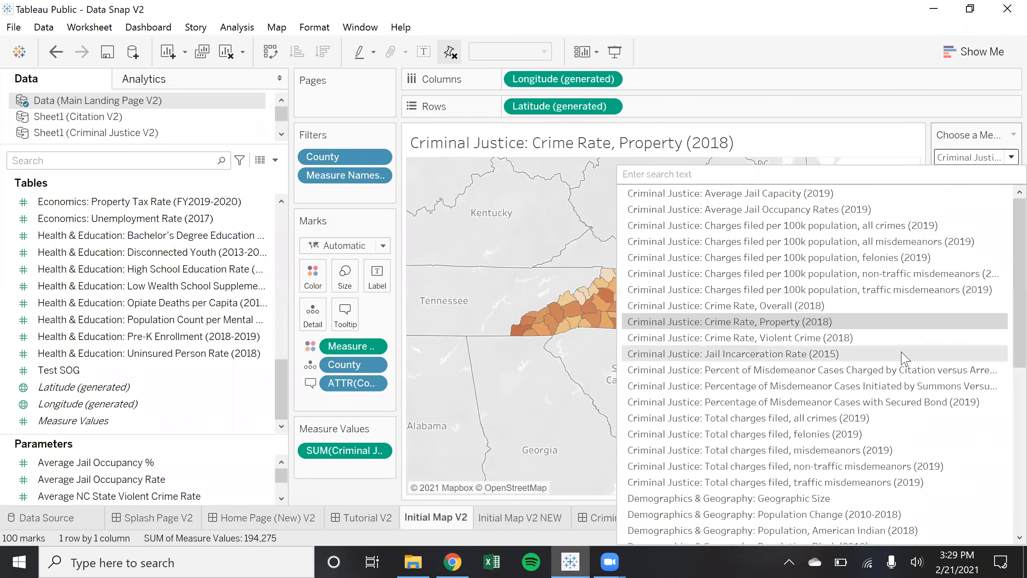
left_click(1005, 135)
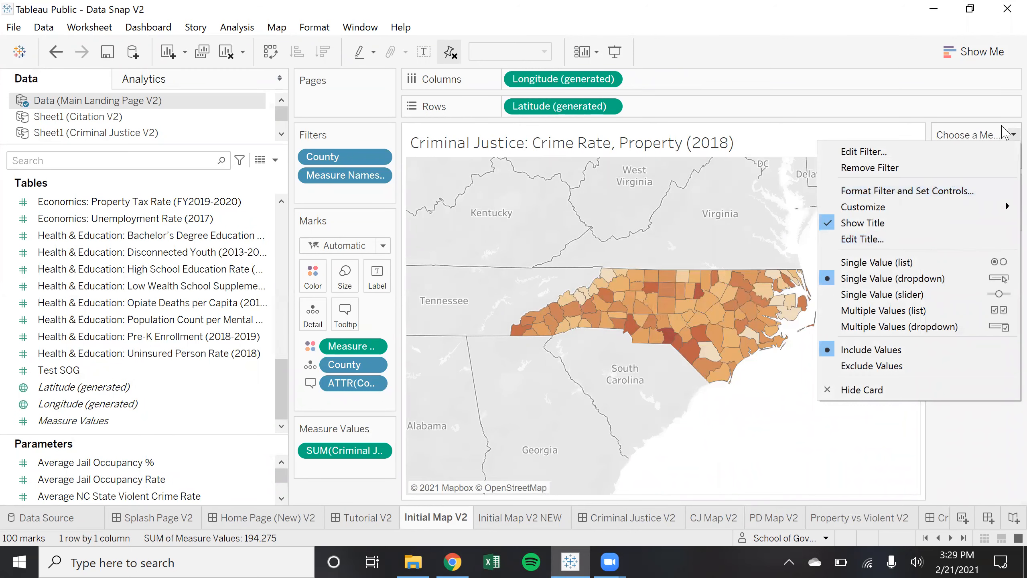
left_click(1004, 134)
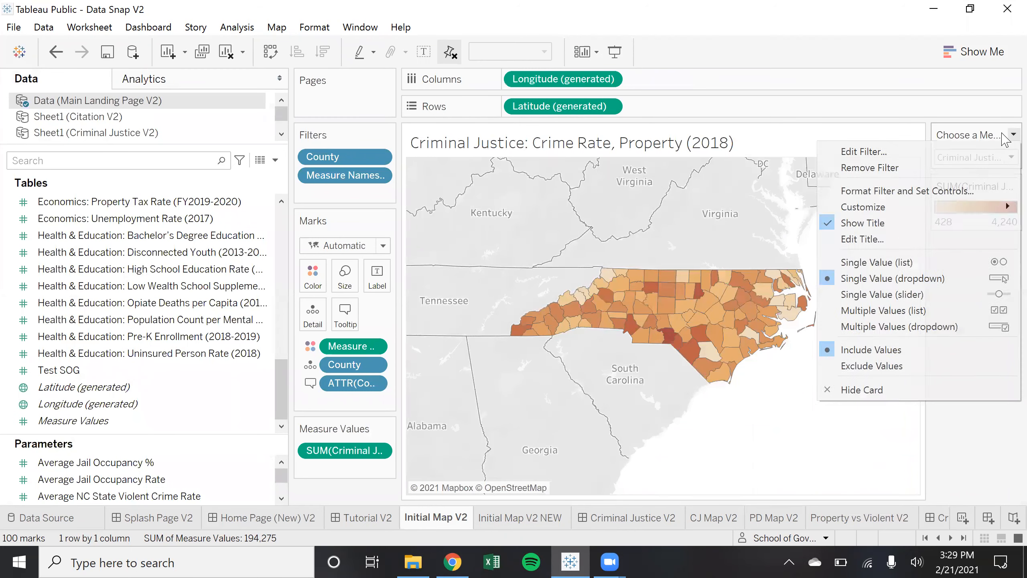
left_click(987, 435)
left_click(511, 523)
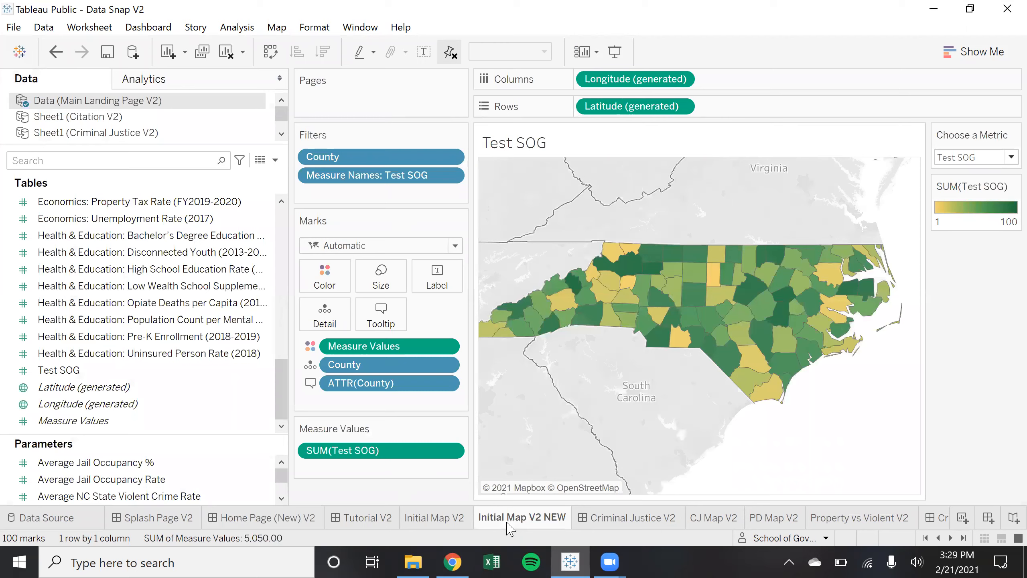
mouse_move(513, 523)
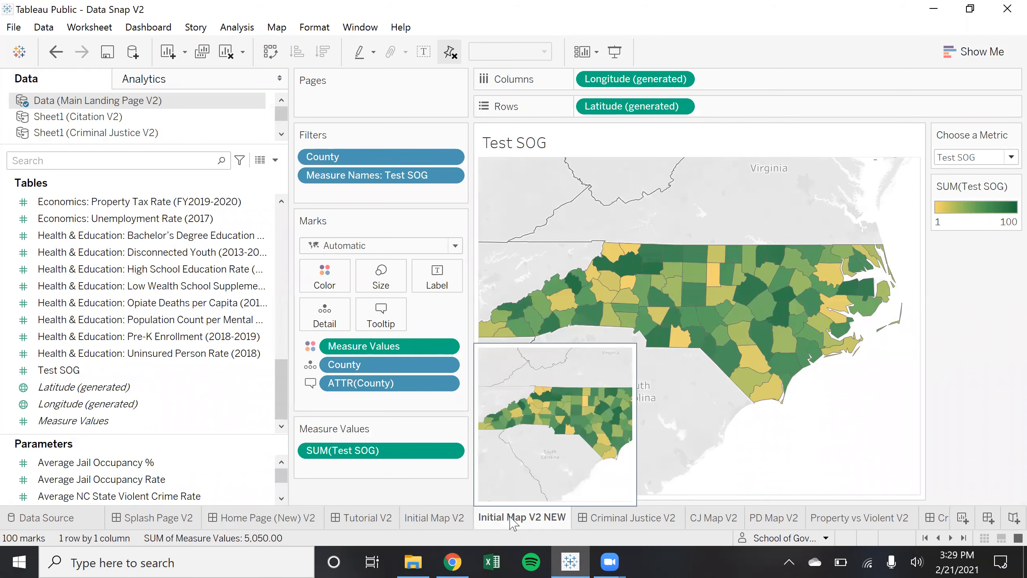
left_click(413, 562)
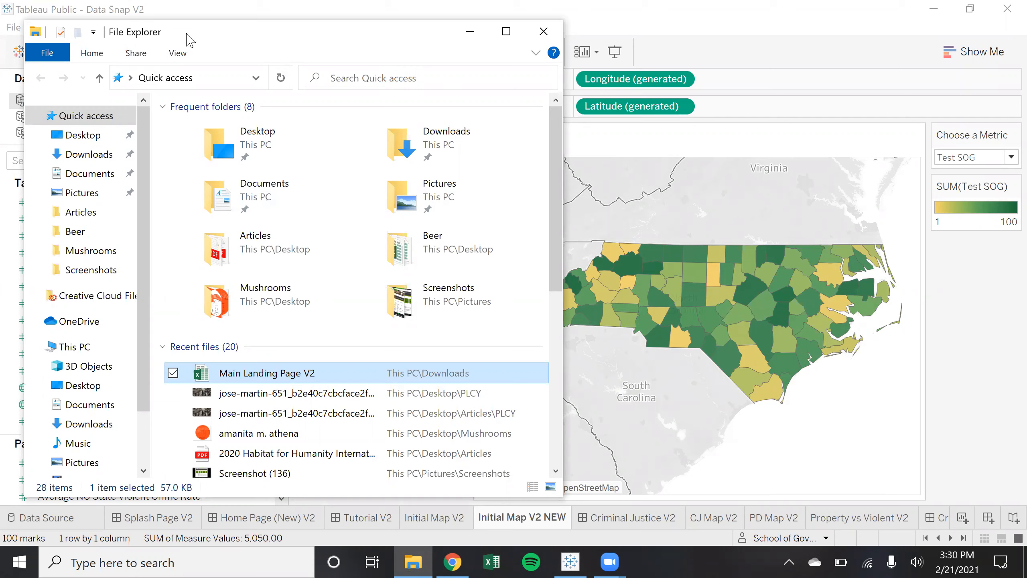
left_click(525, 519)
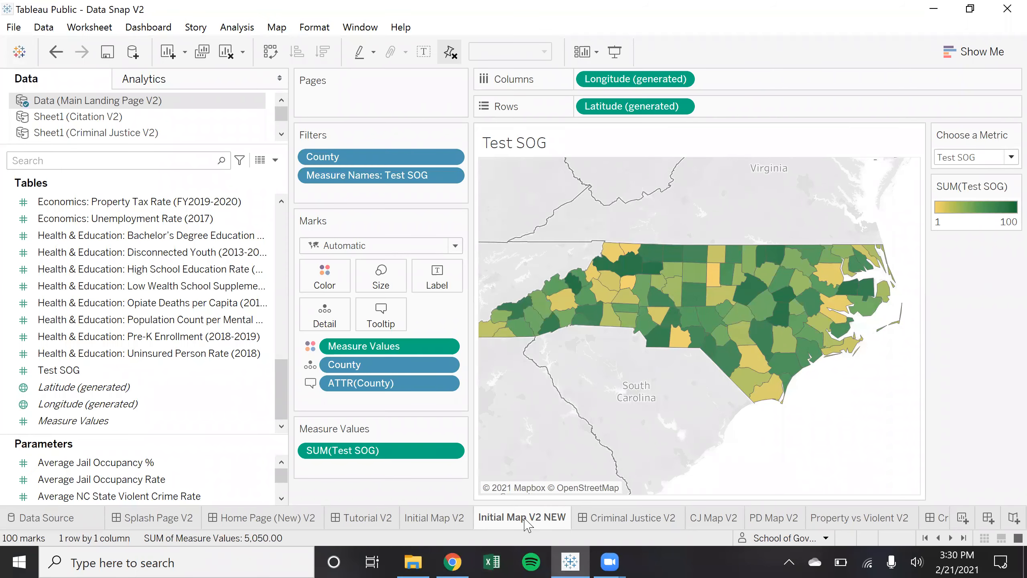
Delete the Initial Map V2 NEW sheet, then close the workbook without saving
right_click(525, 520)
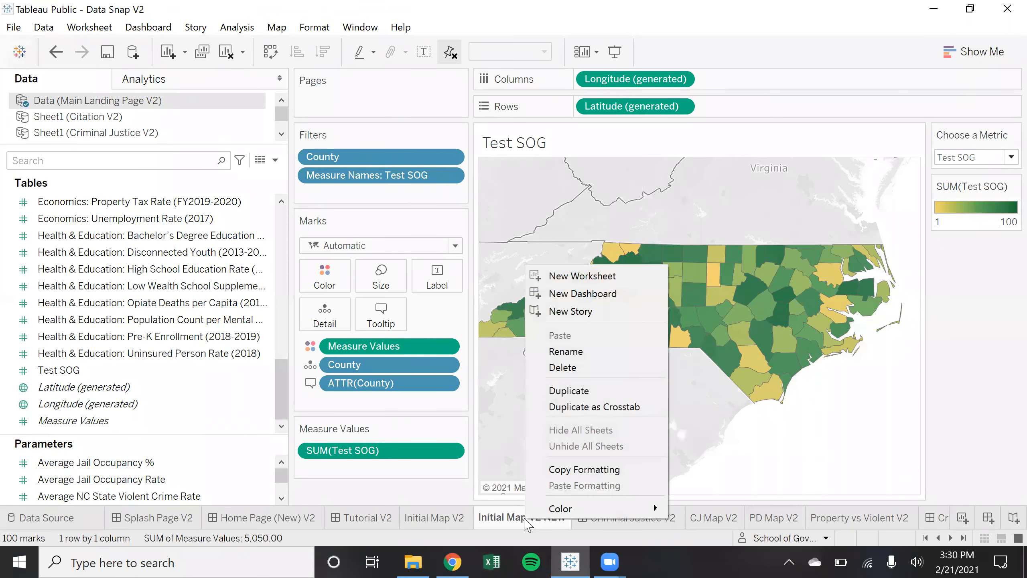
left_click(587, 368)
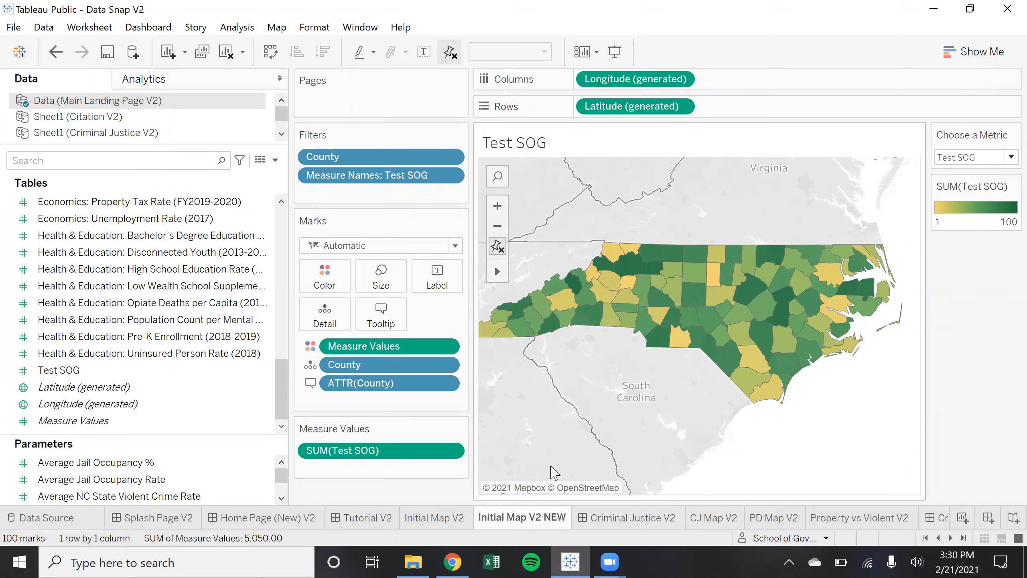
left_click(438, 525)
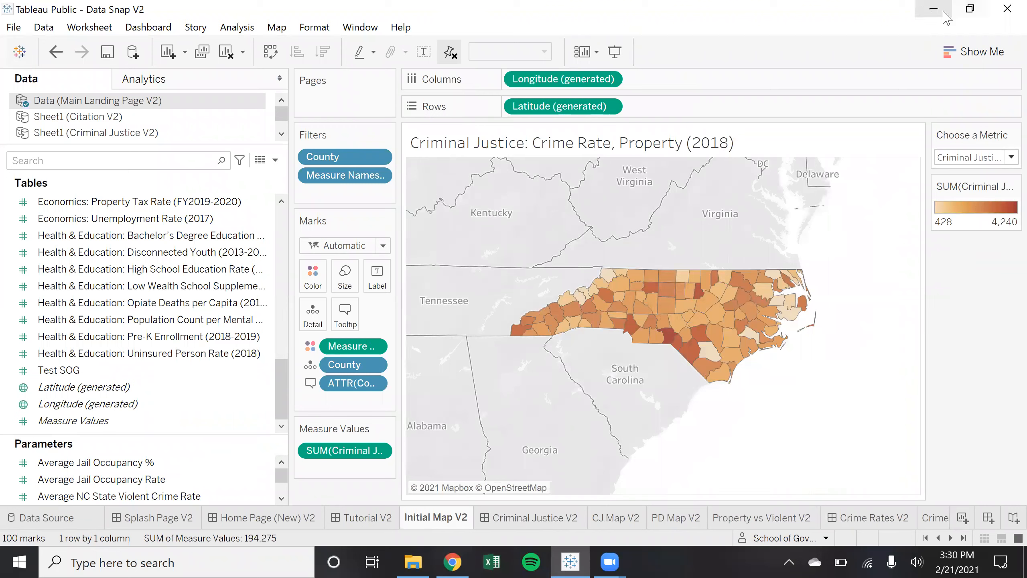
left_click(1007, 9)
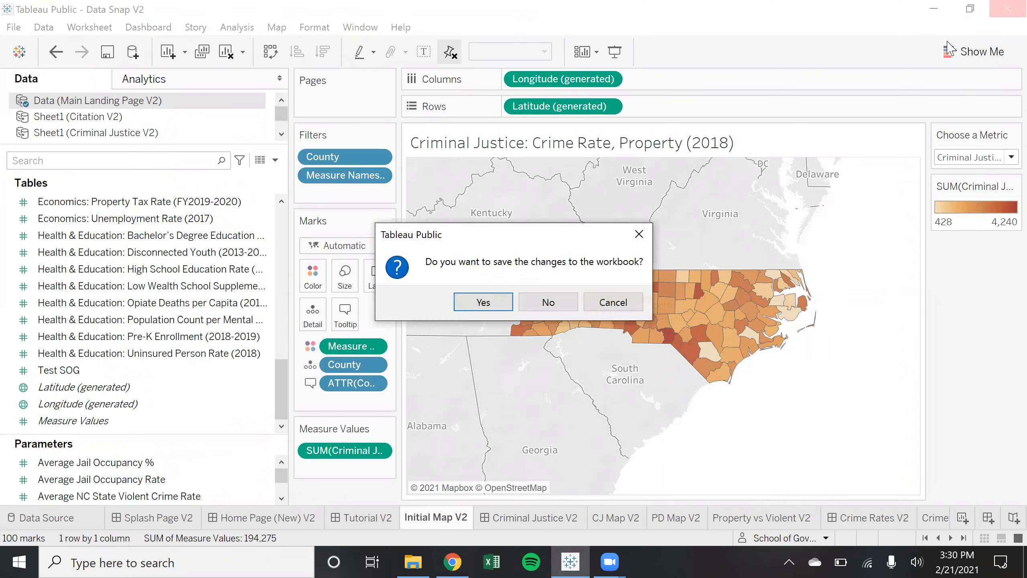
left_click(543, 304)
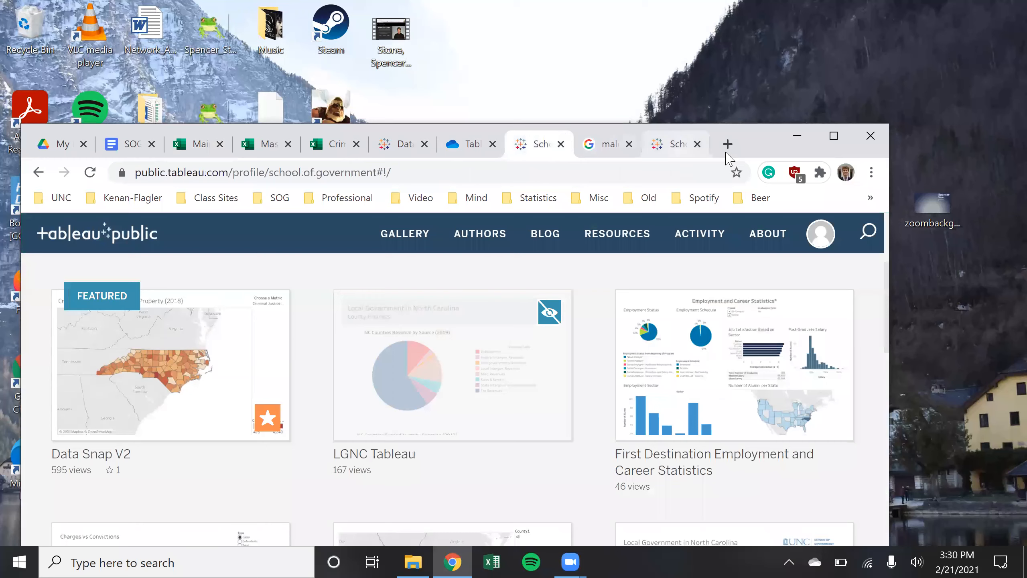
Download the Data Snap V2 workbook from the profile gallery and open Data Snap V2 (1).twbx
left_click(826, 140)
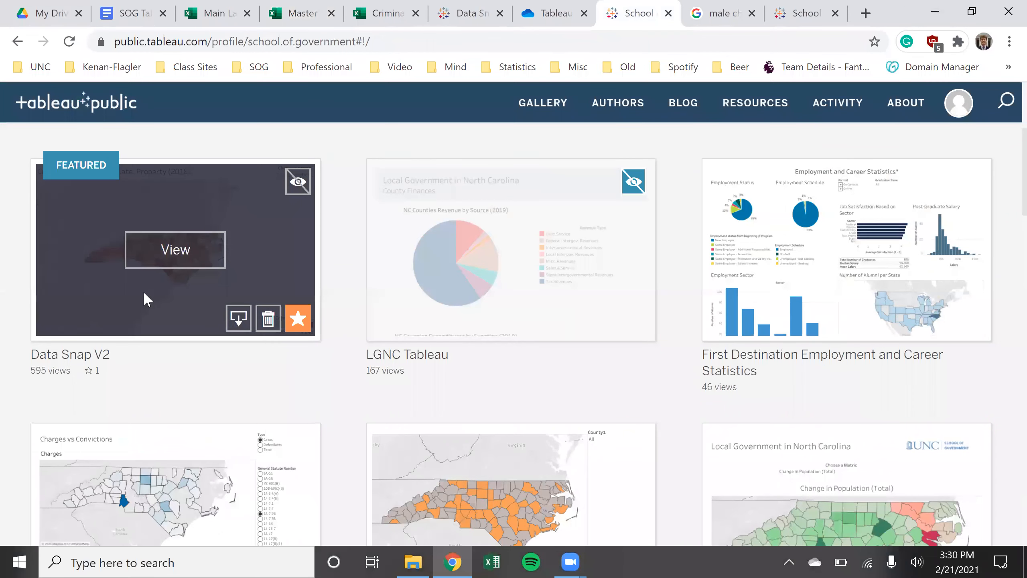
scroll(214, 383, "up", 5)
scroll(214, 383, "down", 2)
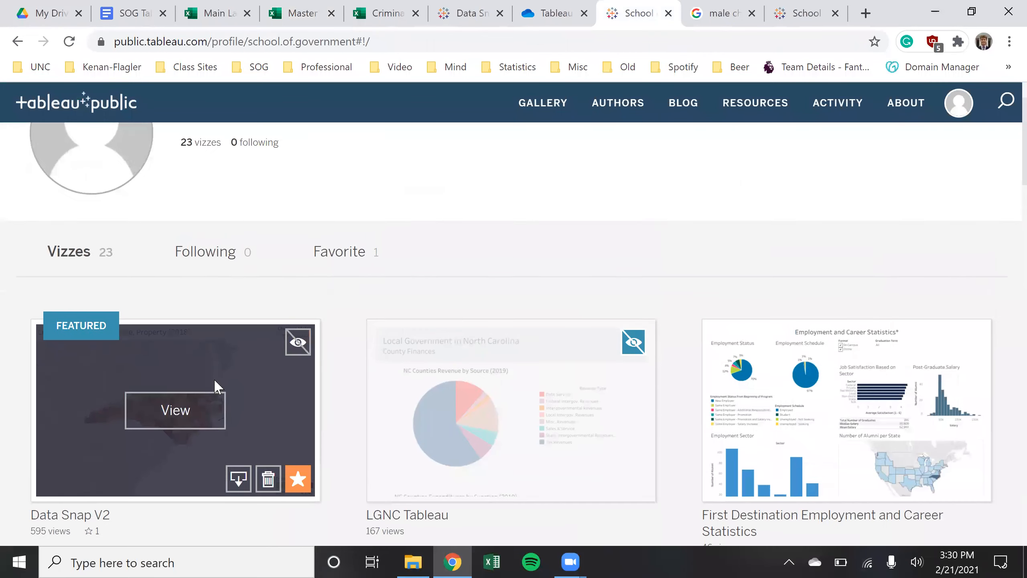
scroll(198, 348, "down", 2)
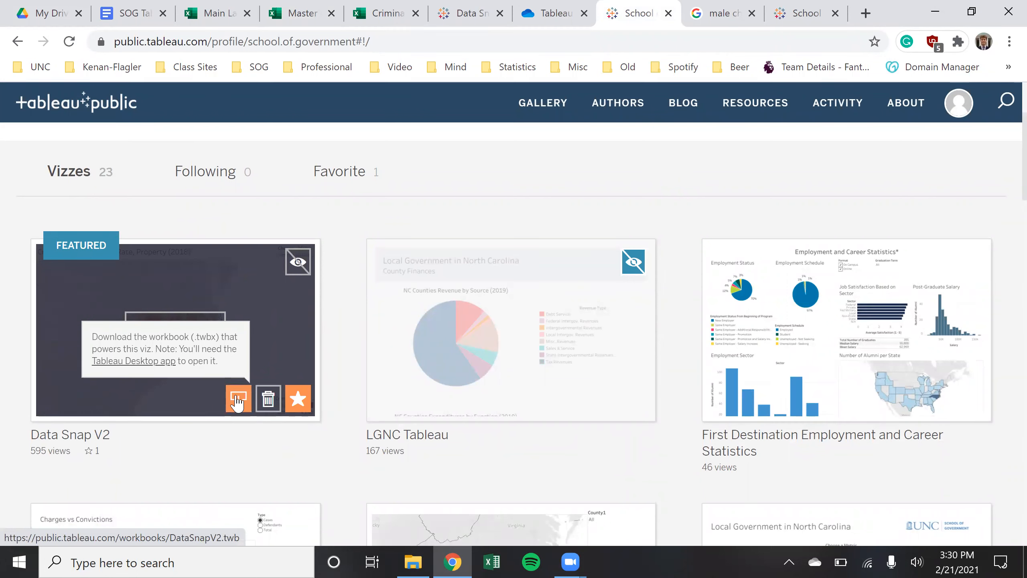
mouse_move(614, 367)
mouse_move(238, 402)
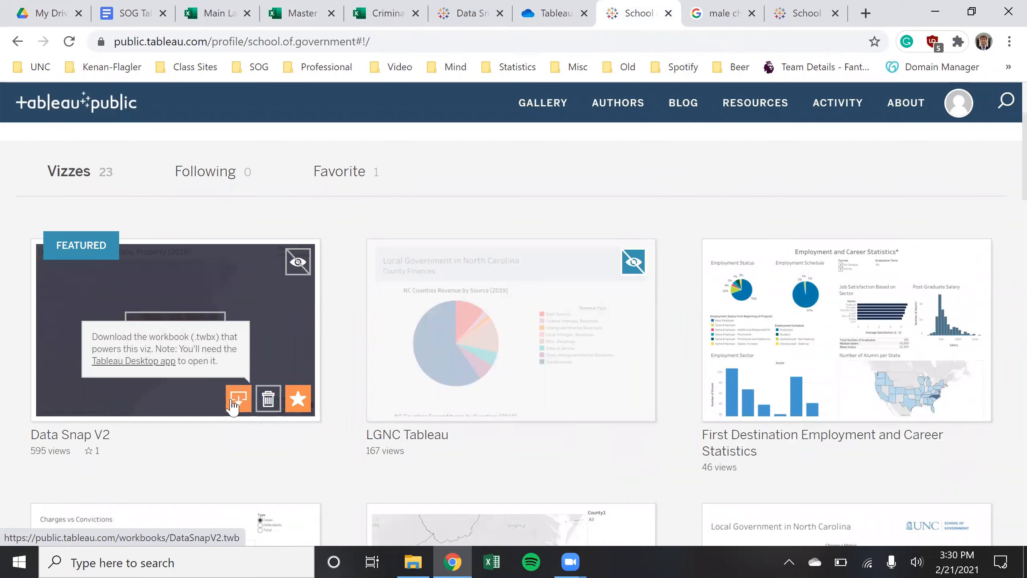
left_click(233, 401)
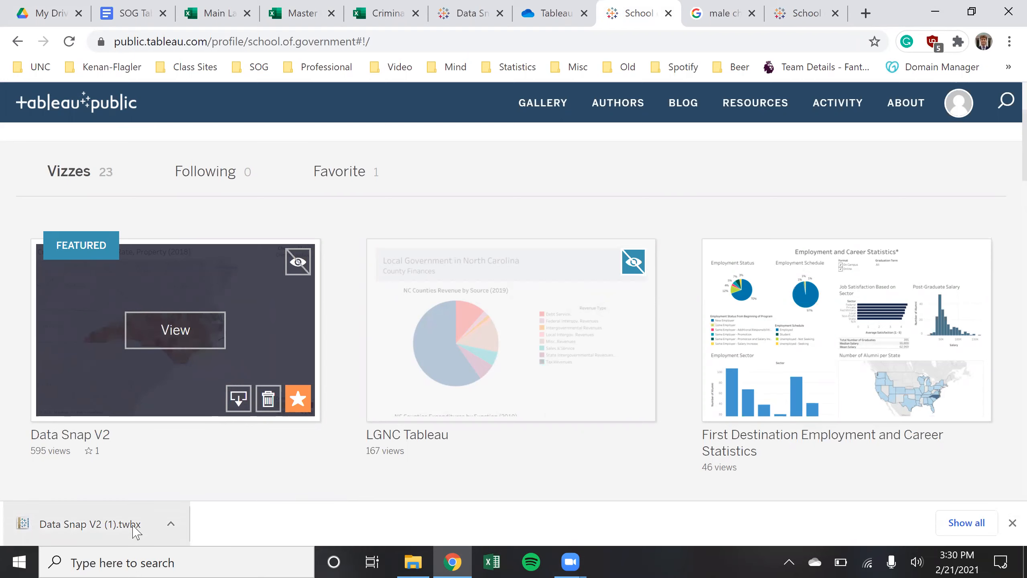
left_click(134, 526)
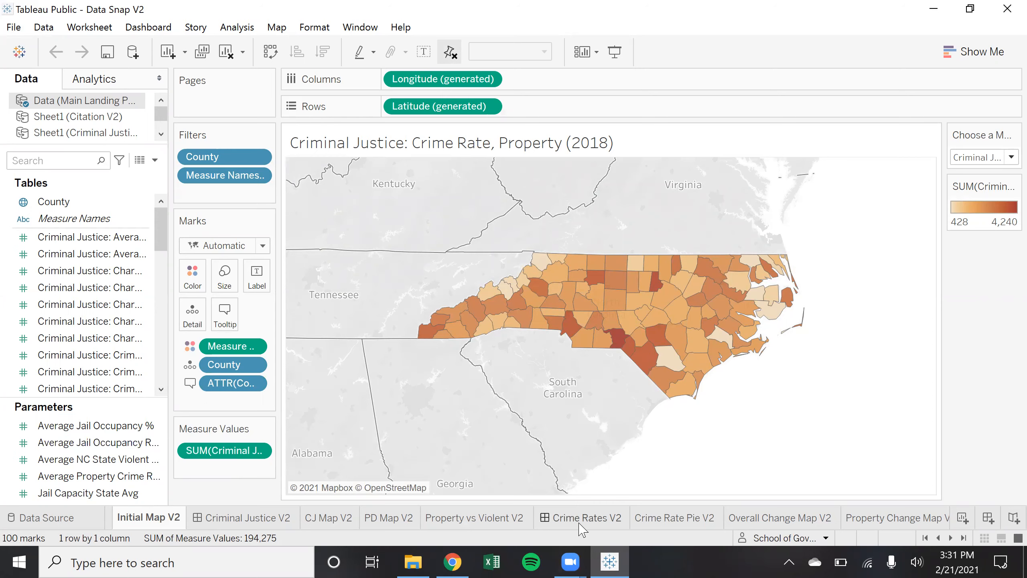
Glance at CJ Map V2, then browse Initial Map V2's metrics, keeping Crime Rate, Property (2018)
left_click(319, 518)
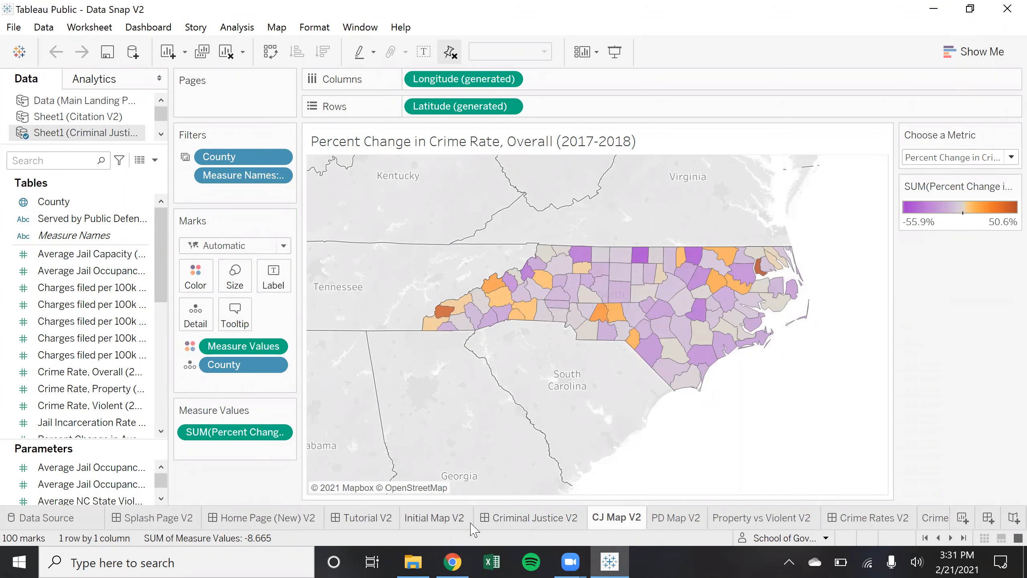
left_click(469, 520)
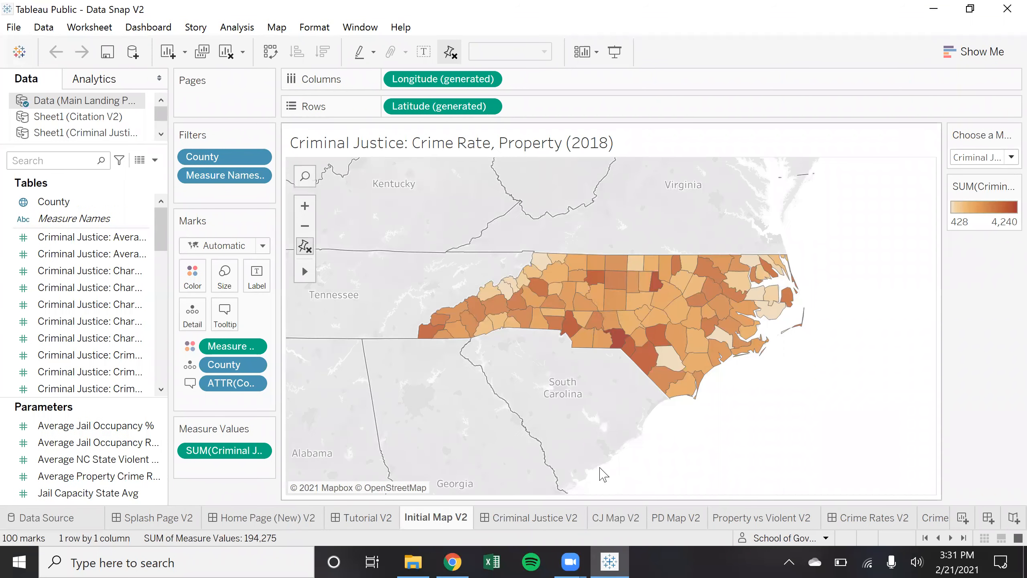
left_click(1012, 157)
scroll(896, 405, "down", 7)
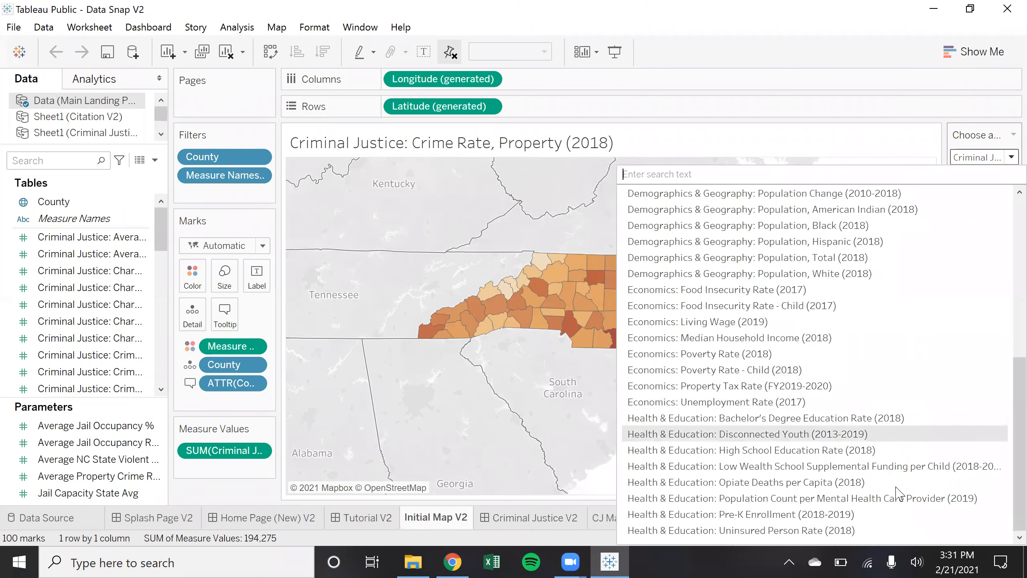
scroll(834, 284, "up", 7)
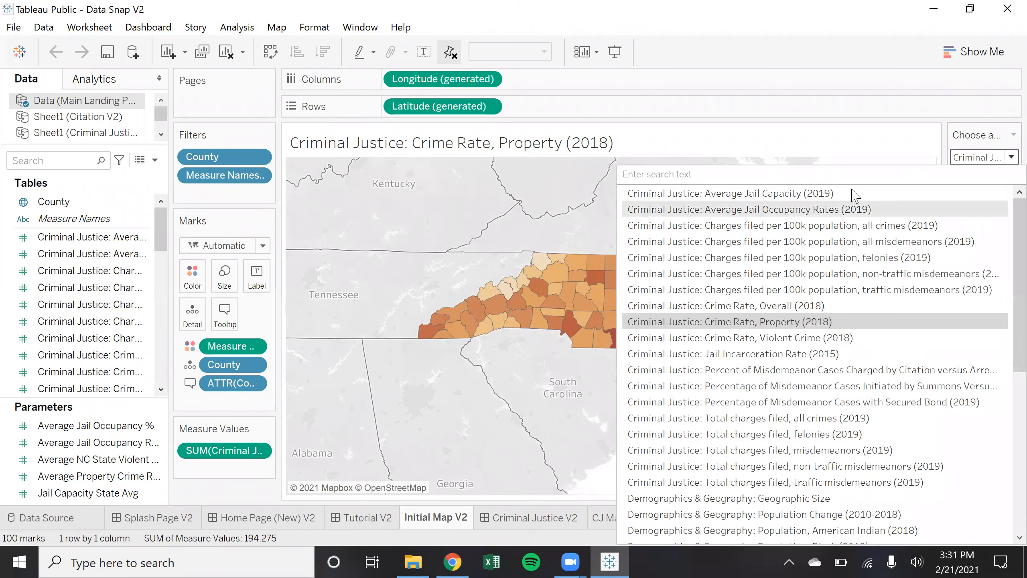
scroll(853, 317, "down", 7)
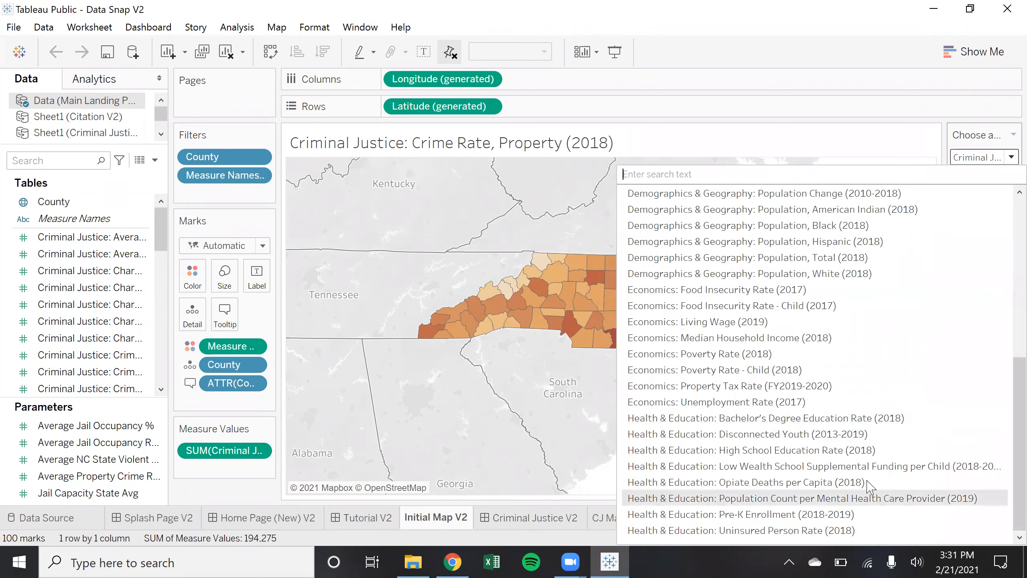
scroll(874, 369, "up", 7)
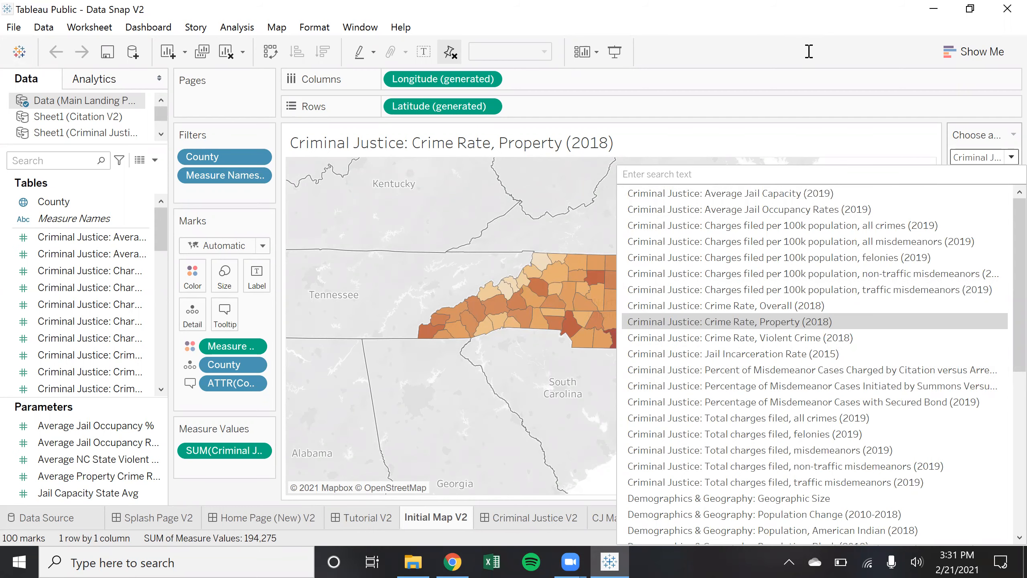
scroll(926, 348, "down", 7)
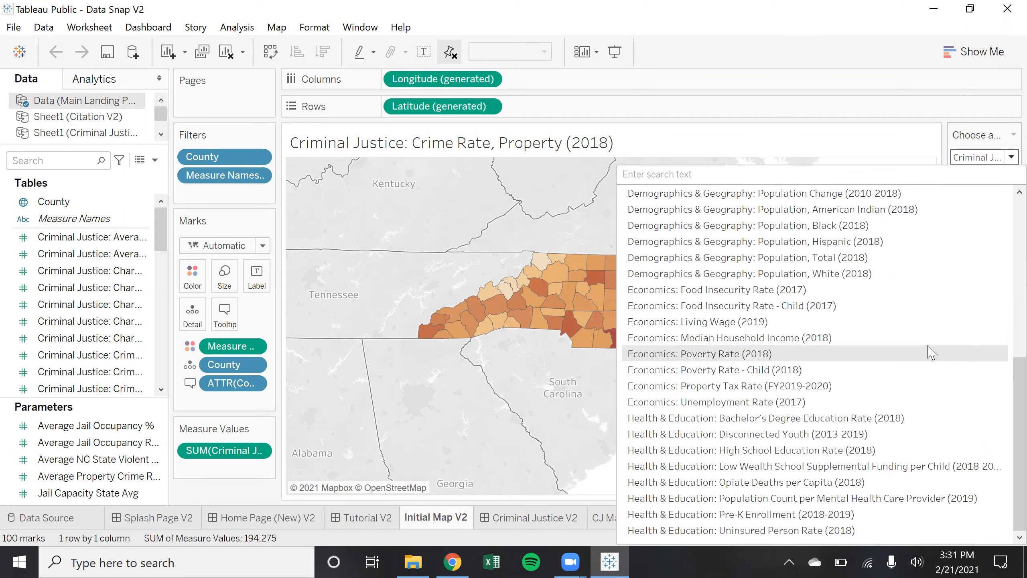
scroll(906, 339, "up", 7)
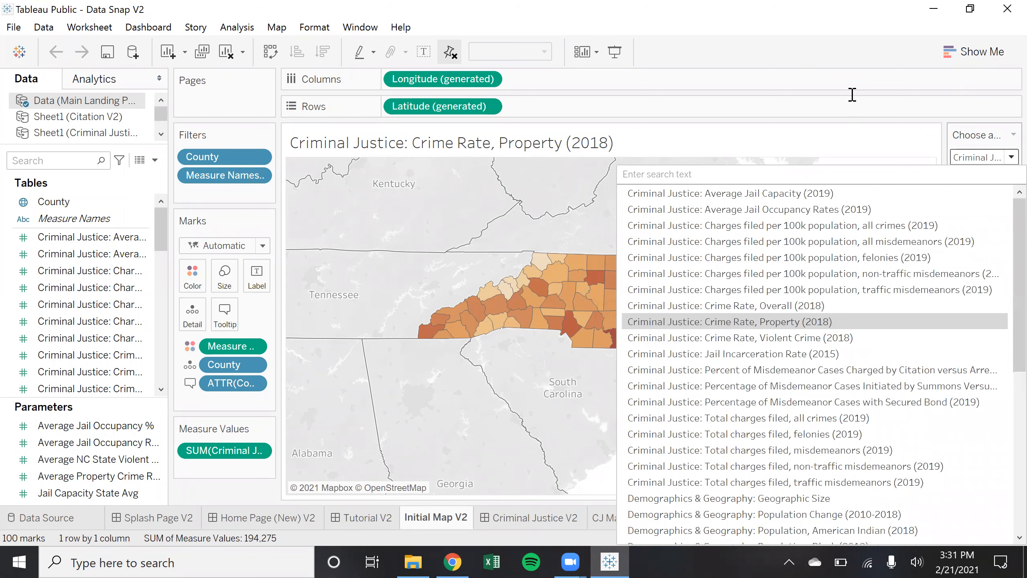
left_click(845, 52)
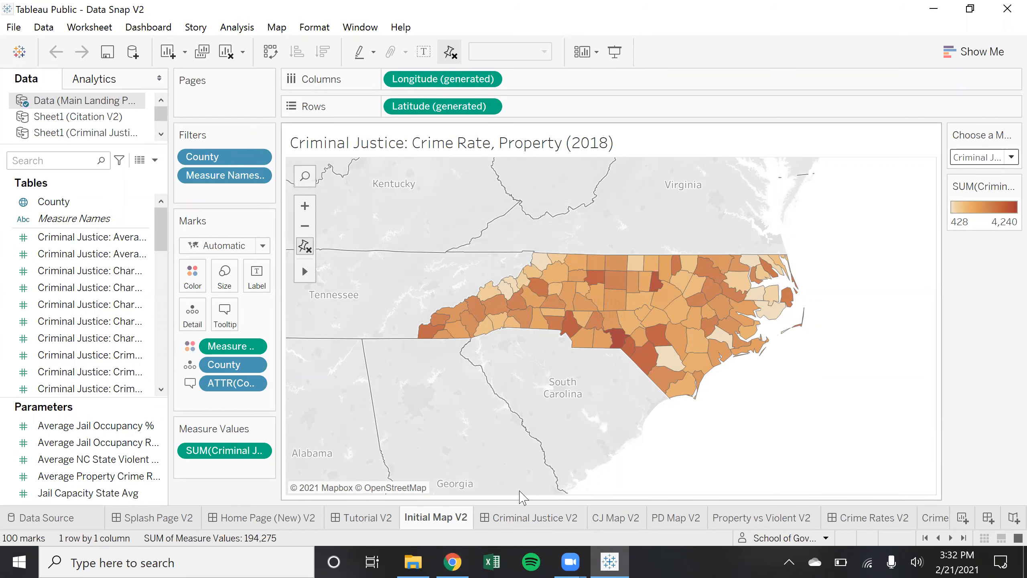
Switch back to the browser showing the Tableau Public profile page
mouse_move(429, 522)
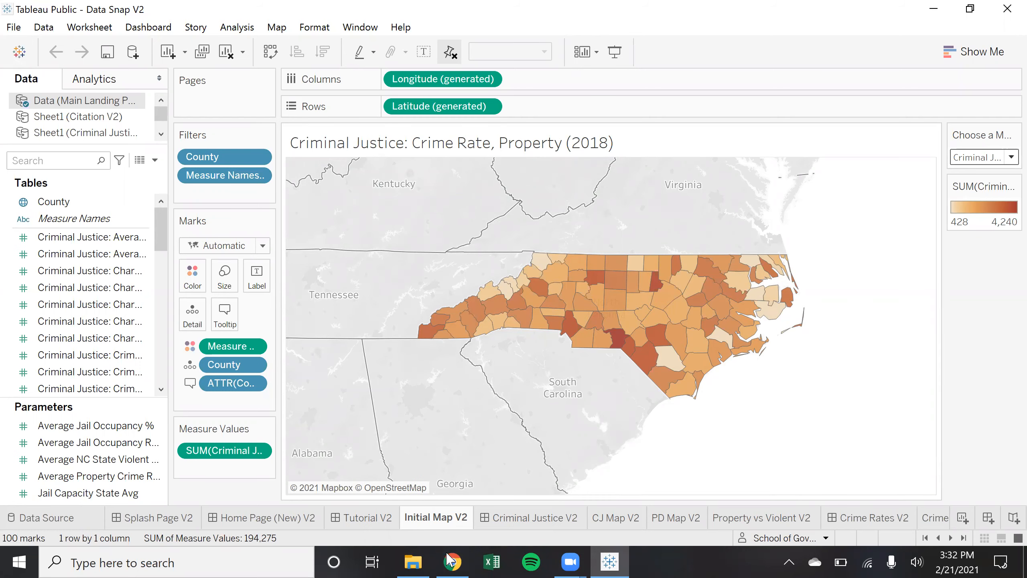
left_click(451, 560)
left_click(609, 562)
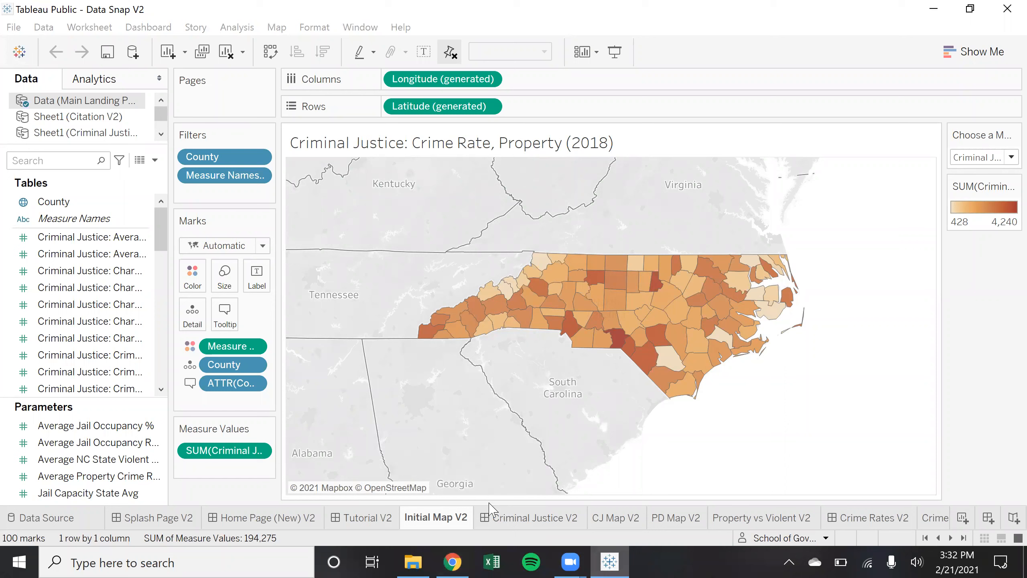
mouse_move(433, 520)
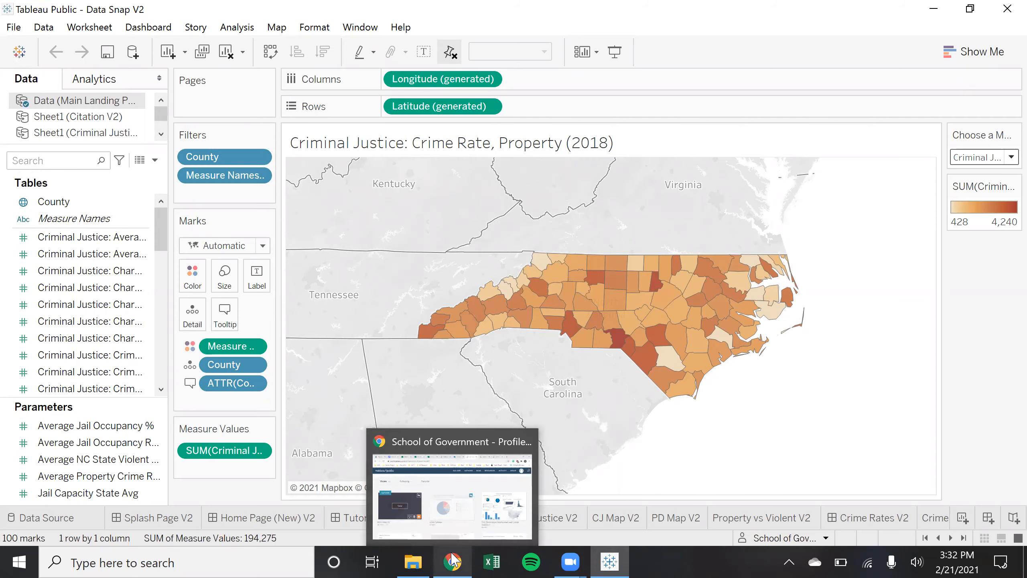
left_click(453, 562)
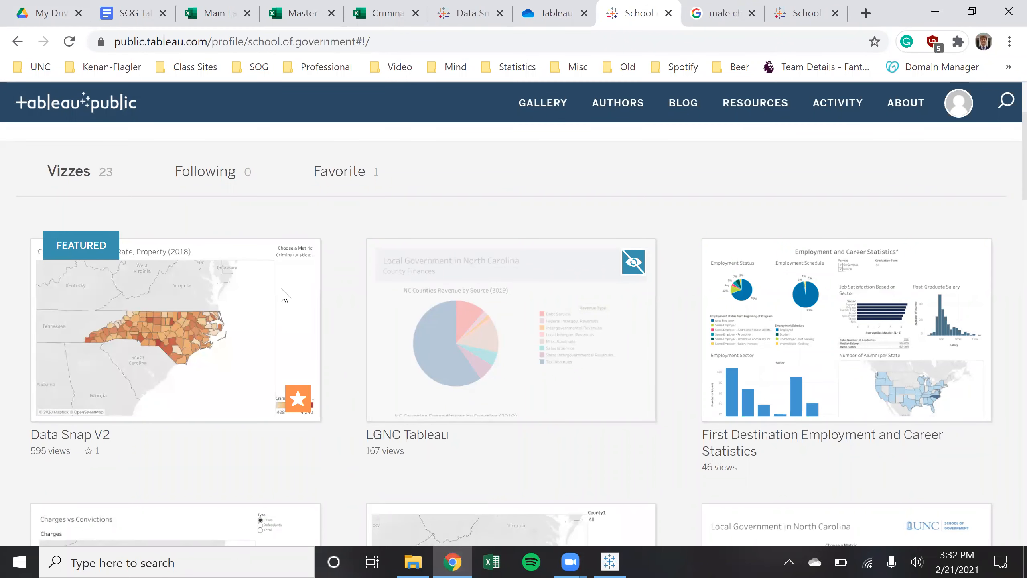
mouse_move(256, 398)
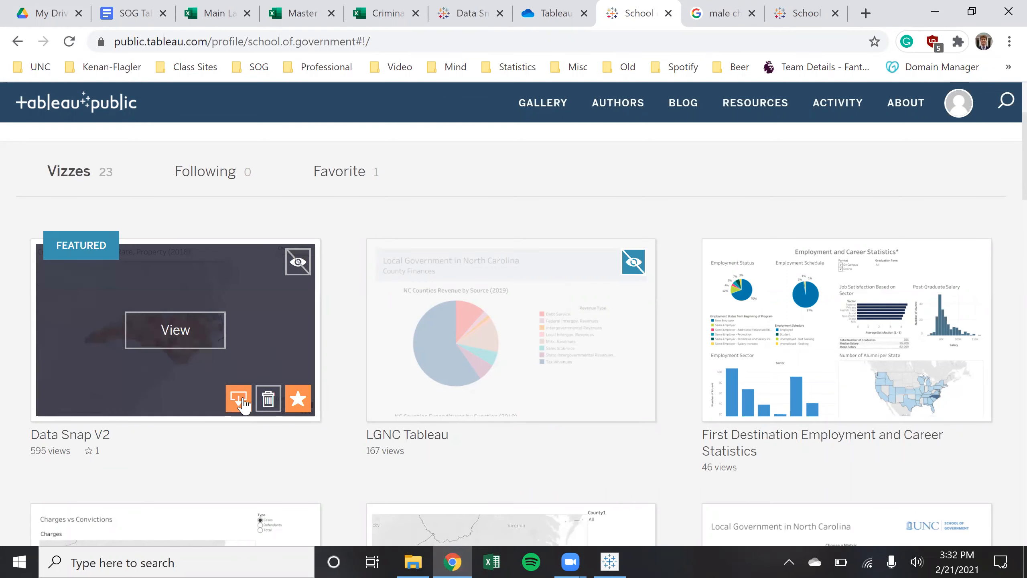
left_click(610, 562)
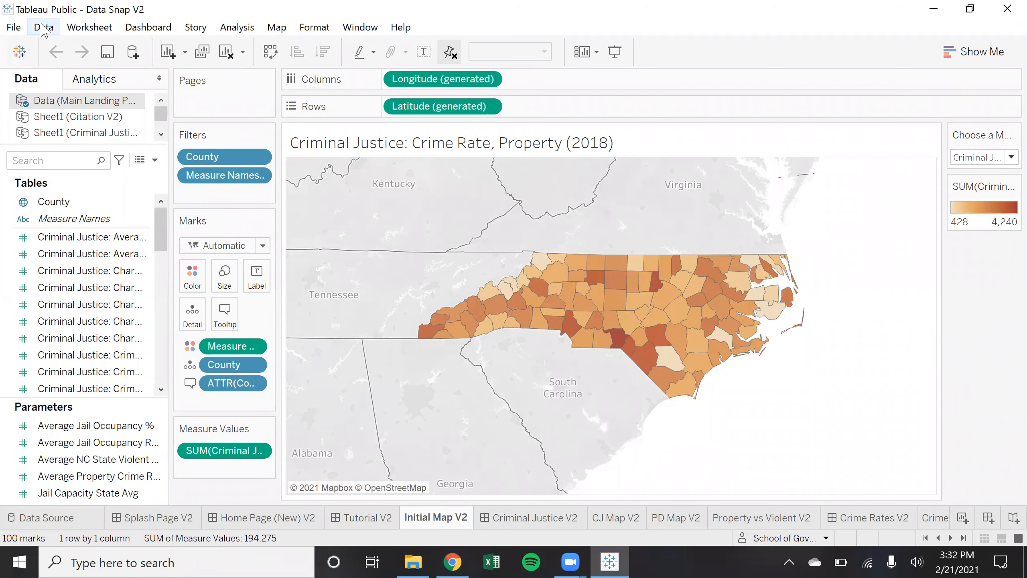
Refresh the Main Landing Page V2 data source and open the Criminal Justice V2 dashboard
left_click(44, 28)
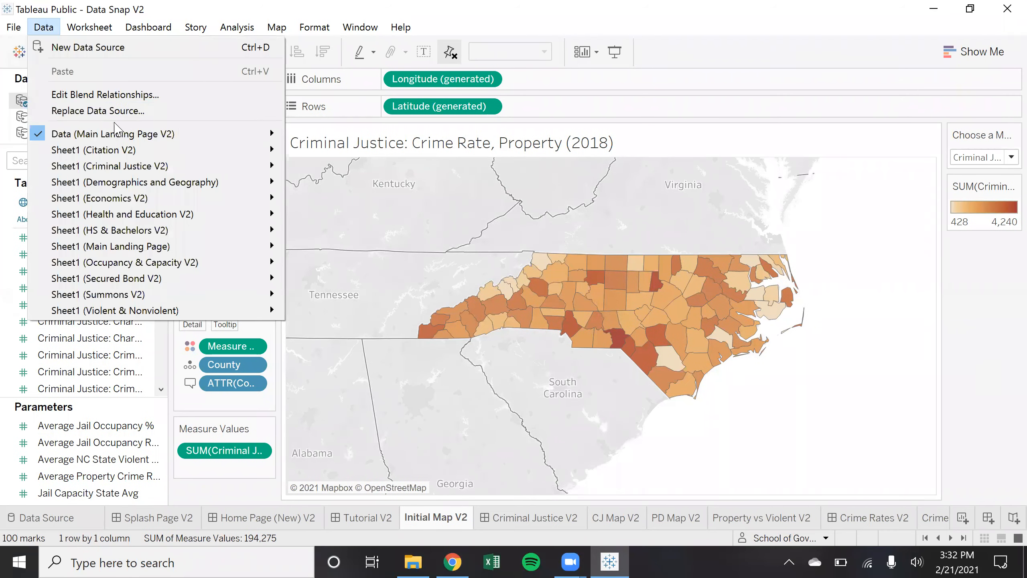
mouse_move(169, 134)
left_click(373, 156)
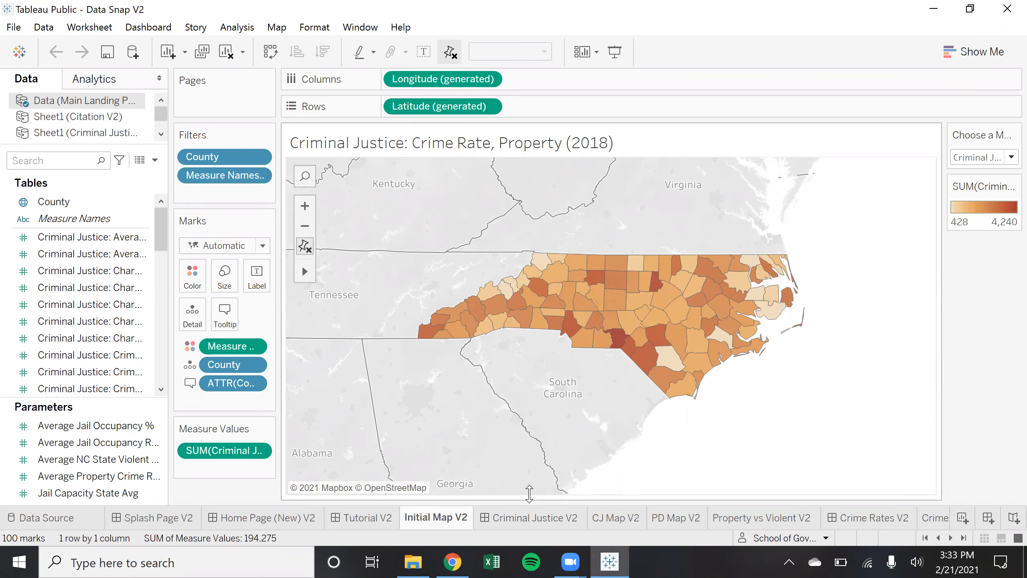
mouse_move(524, 525)
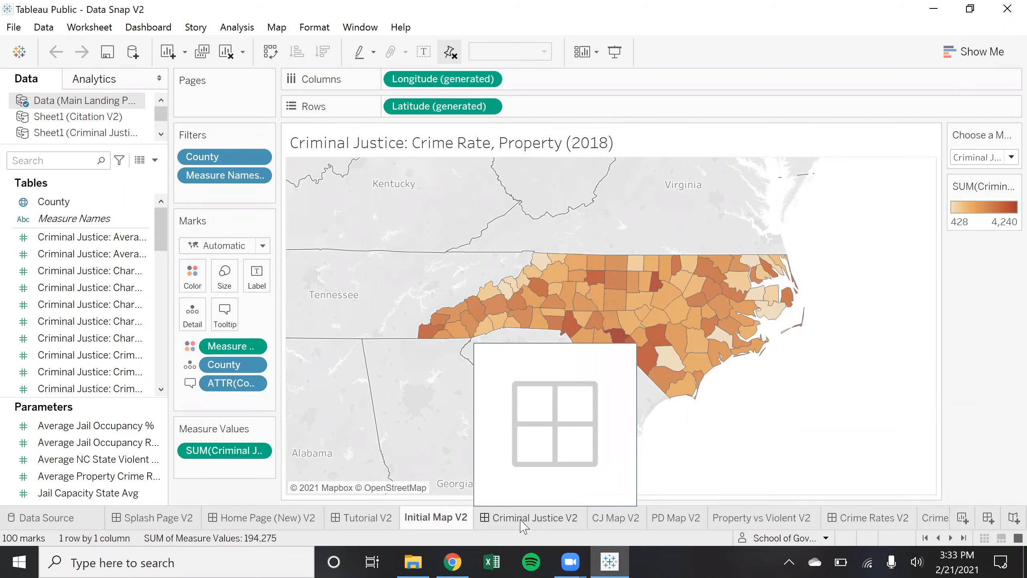
left_click(524, 525)
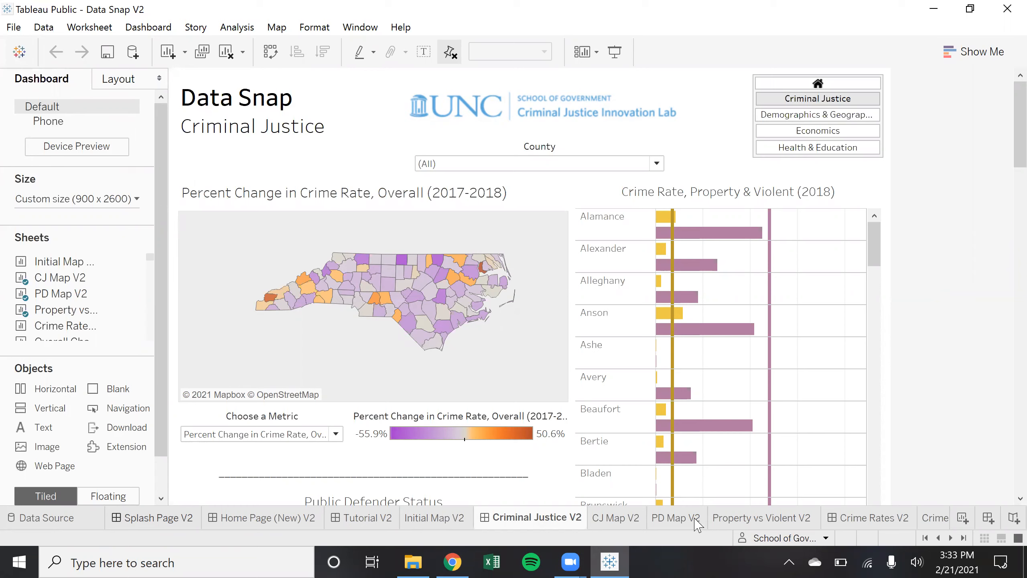
Scroll the sheet tabs and open the Bachelors 2Y V2 bachelor's-rate bar chart worksheet
scroll(699, 525, "down", 10)
scroll(699, 525, "down", 5)
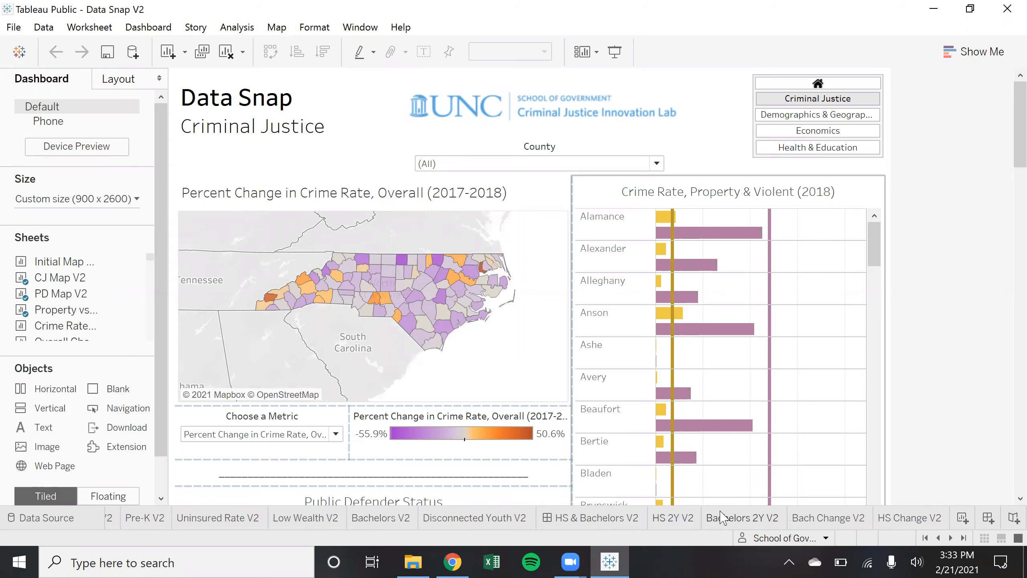
left_click(722, 518)
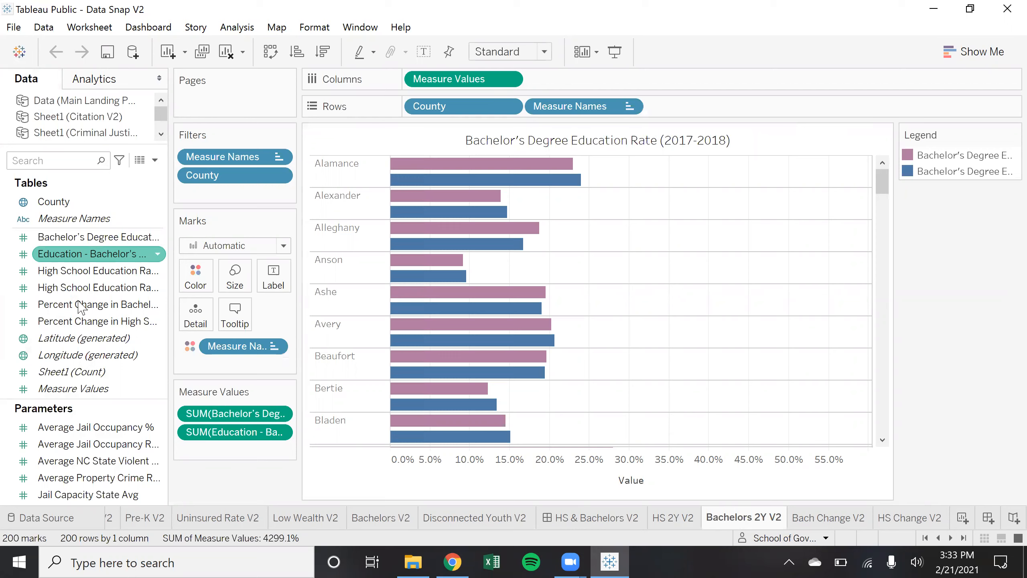
Try adding the bachelor's percent-change field, then swap rows and columns and back to horizontal bars
left_click(93, 307)
left_click_drag(92, 307, 71, 310)
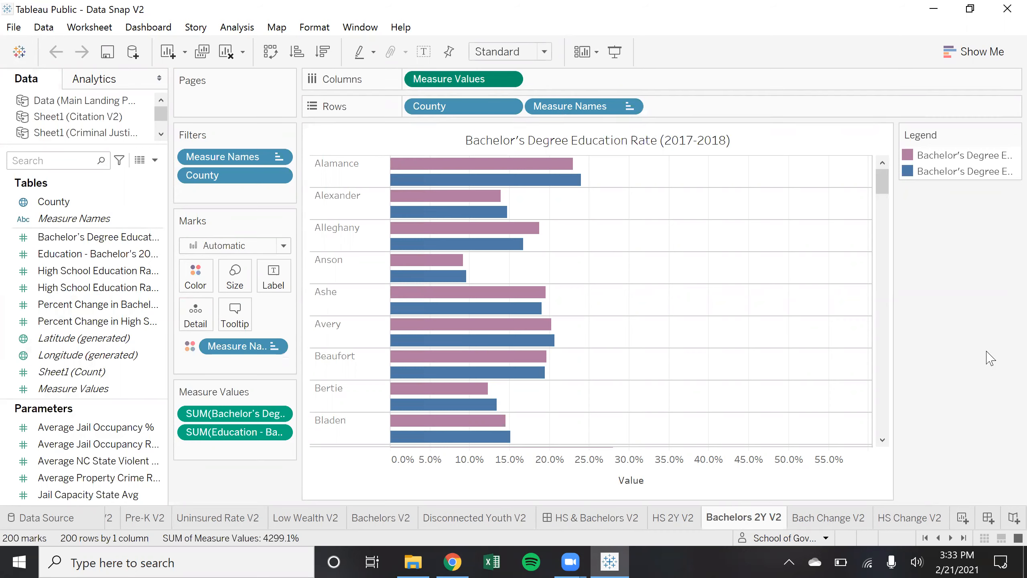
left_click(269, 53)
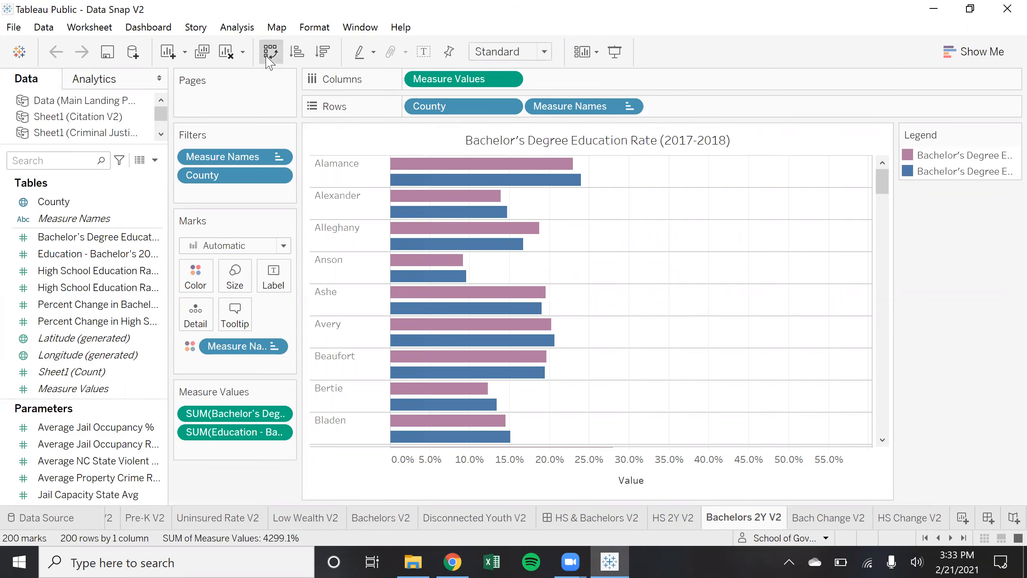
left_click(269, 57)
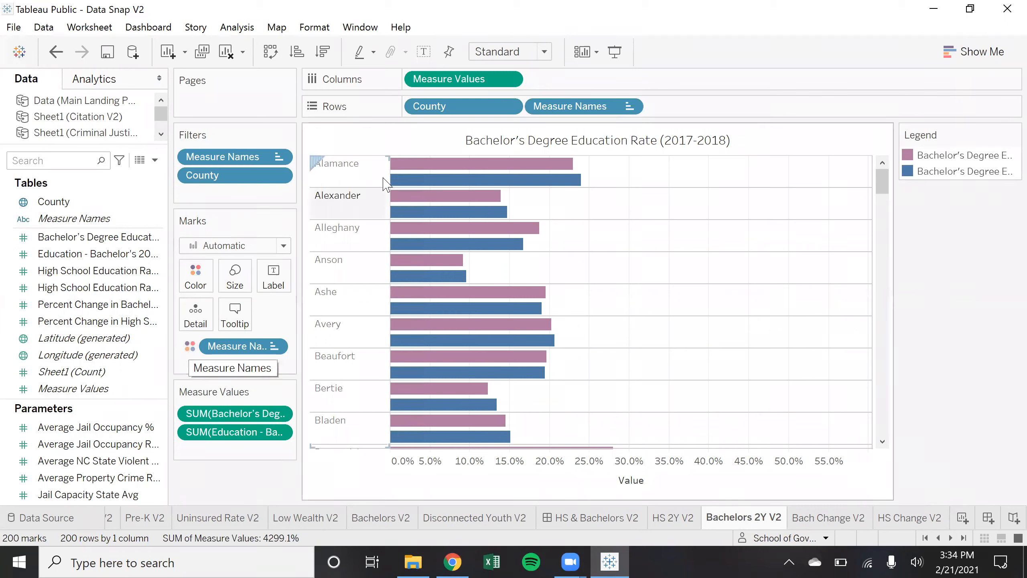
Bring up the right-click options menu for the bar chart's Value axis
mouse_move(461, 172)
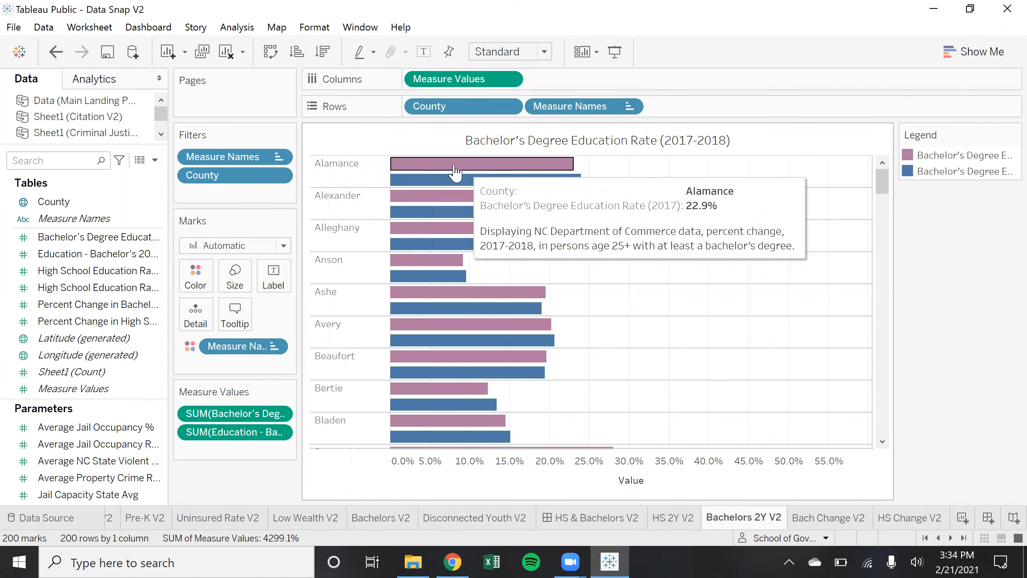
right_click(347, 185)
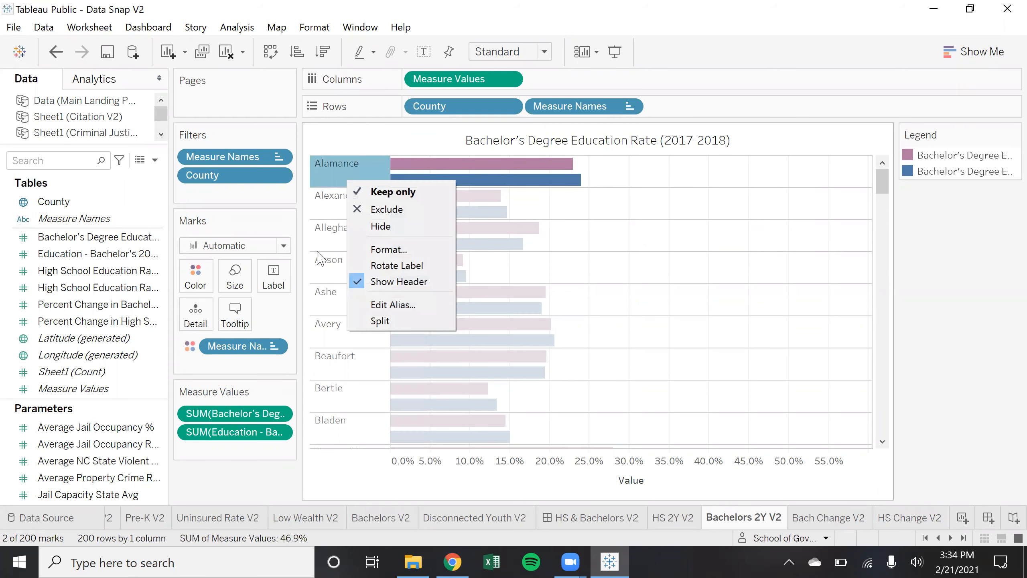
left_click(366, 483)
right_click(359, 464)
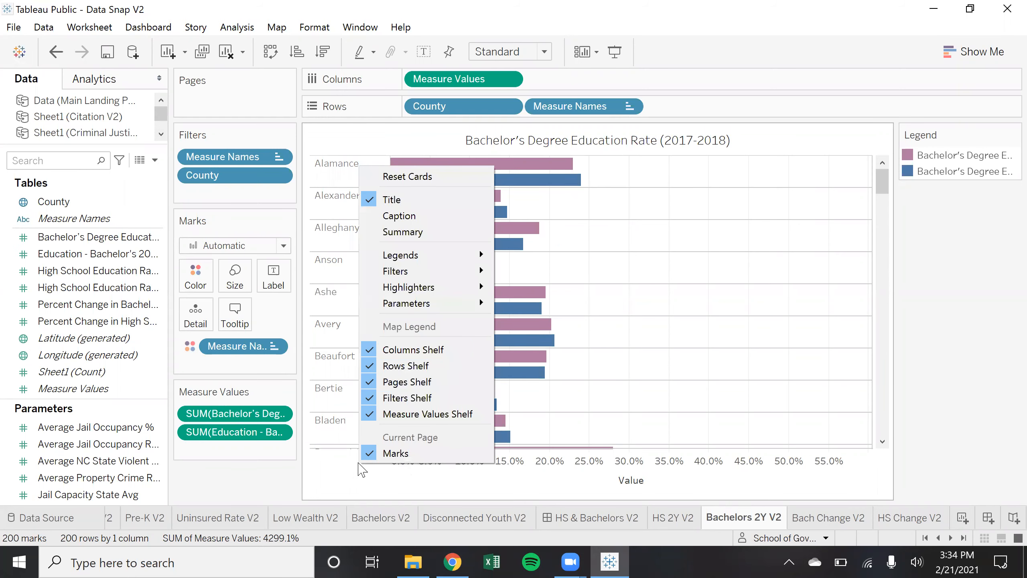
left_click(530, 472)
right_click(530, 470)
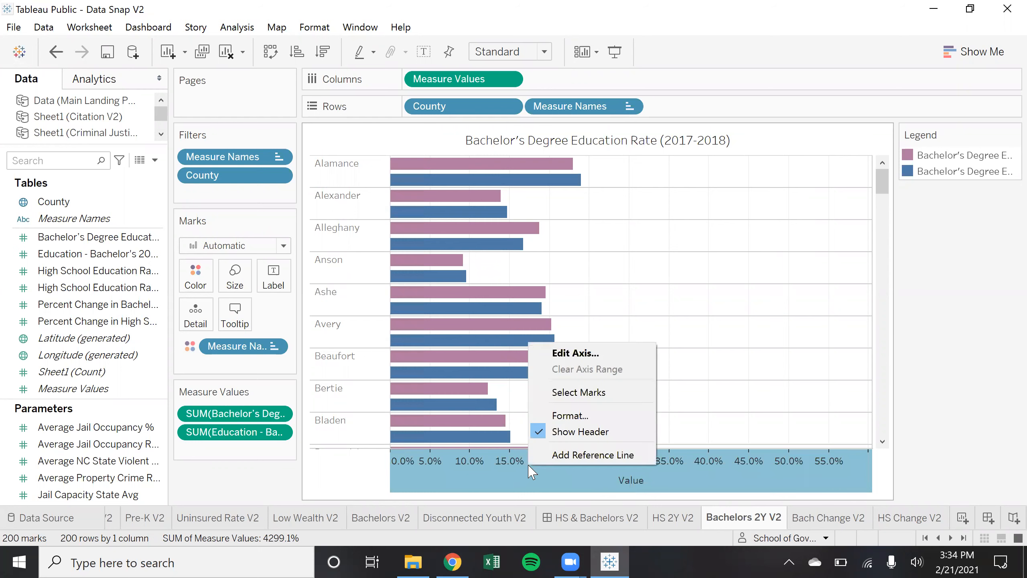
left_click(570, 415)
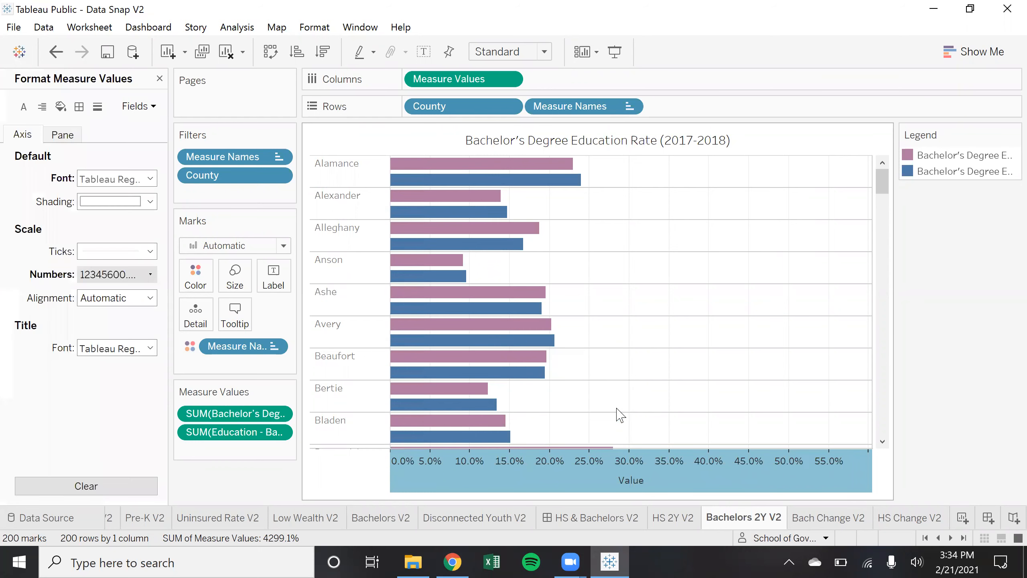
left_click(150, 275)
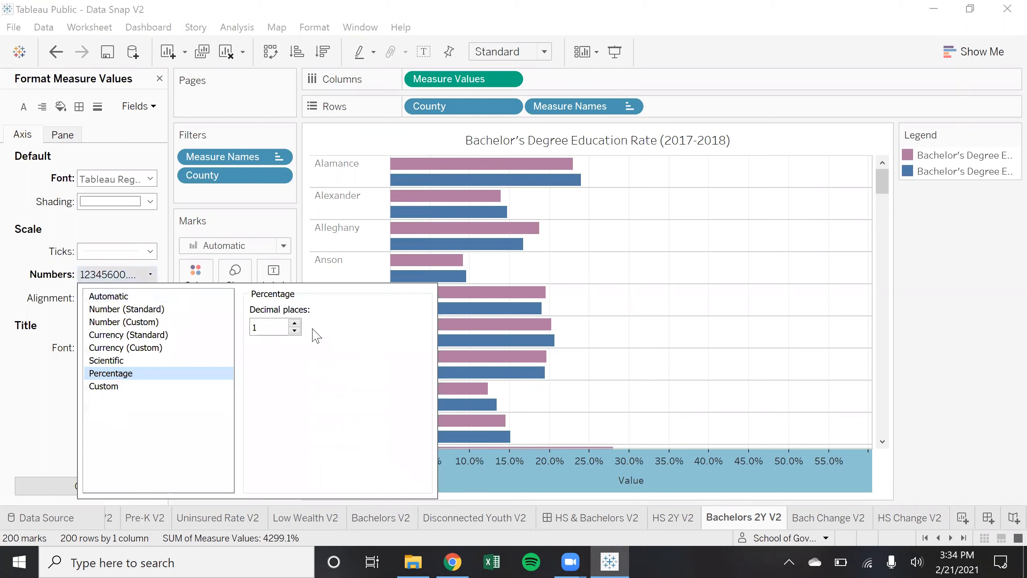
left_click(295, 330)
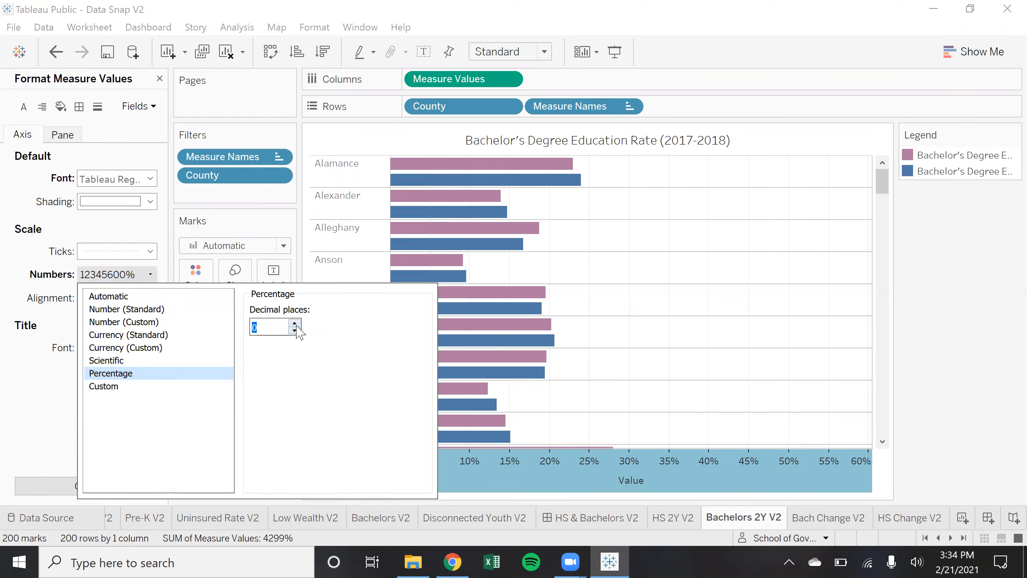
left_click(295, 324)
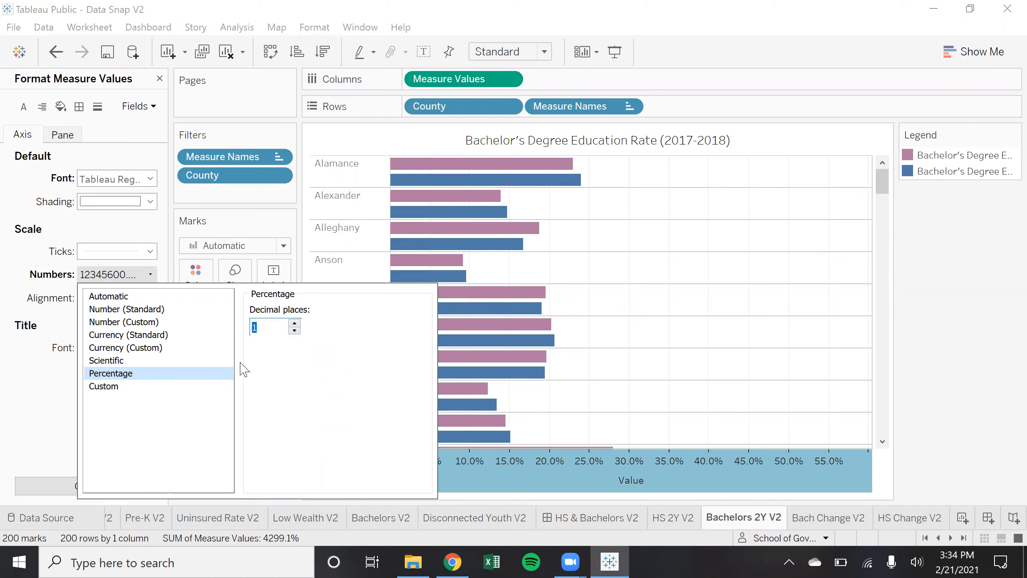
left_click(42, 430)
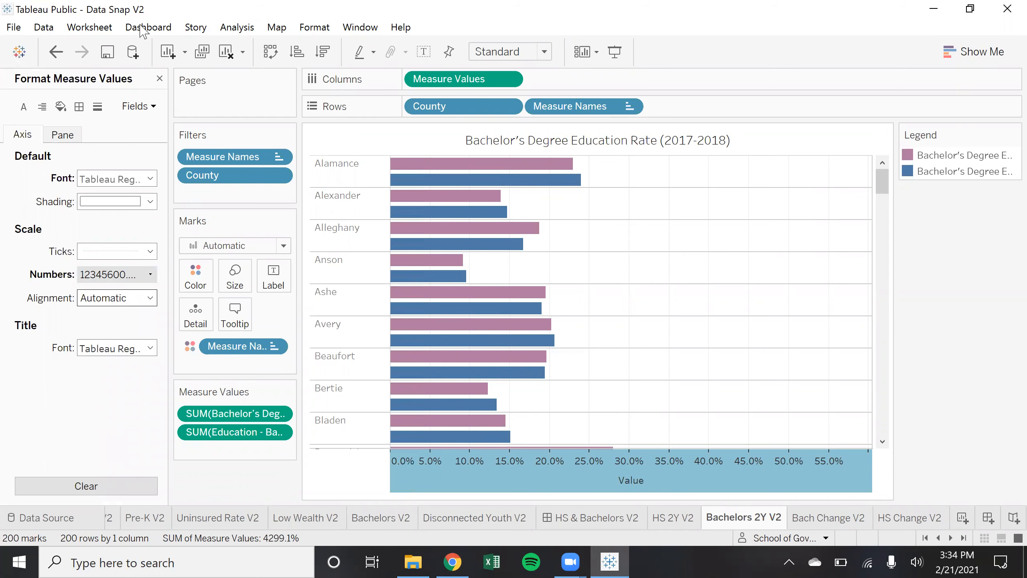
left_click(160, 78)
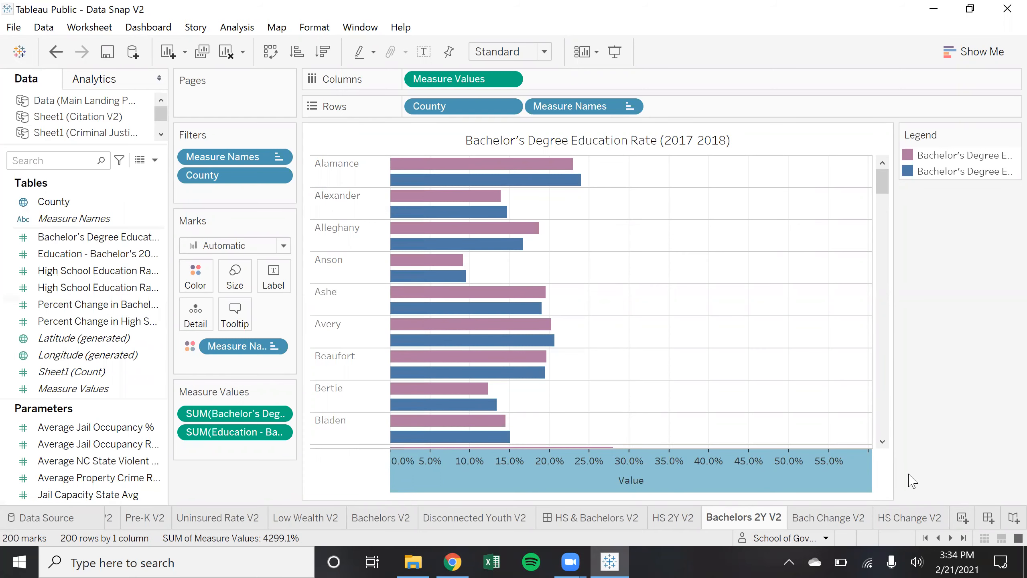
left_click(923, 456)
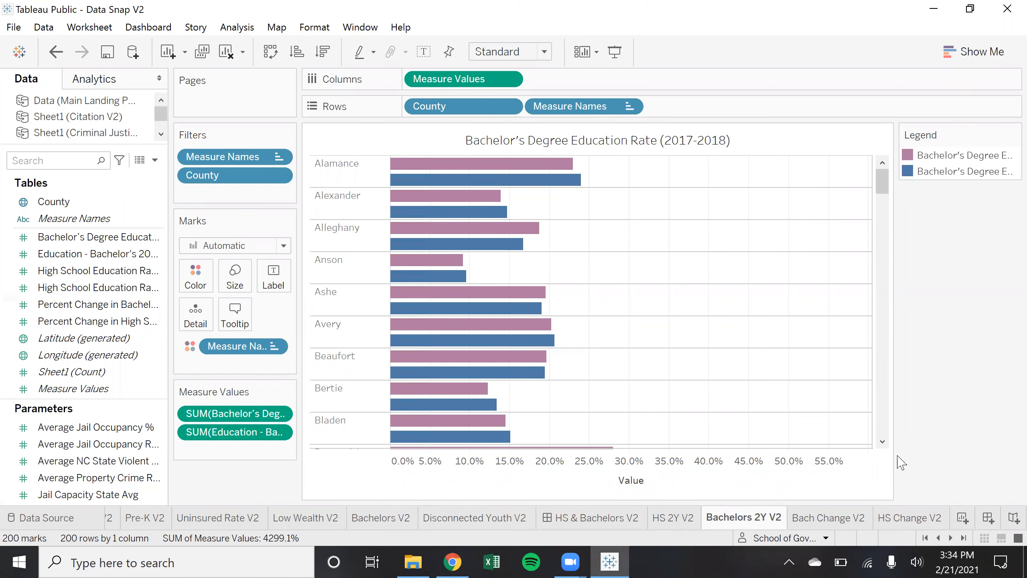
Create Dashboard 14 with Bach Change V2 and HS Change V2 stacked beside the HS 2Y V2 bars
left_click(965, 518)
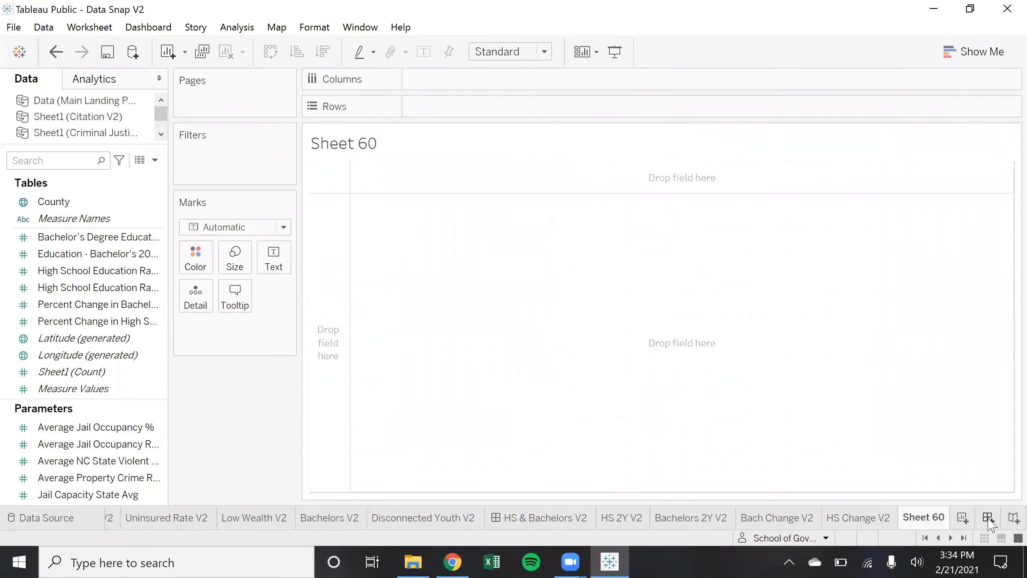
left_click(989, 519)
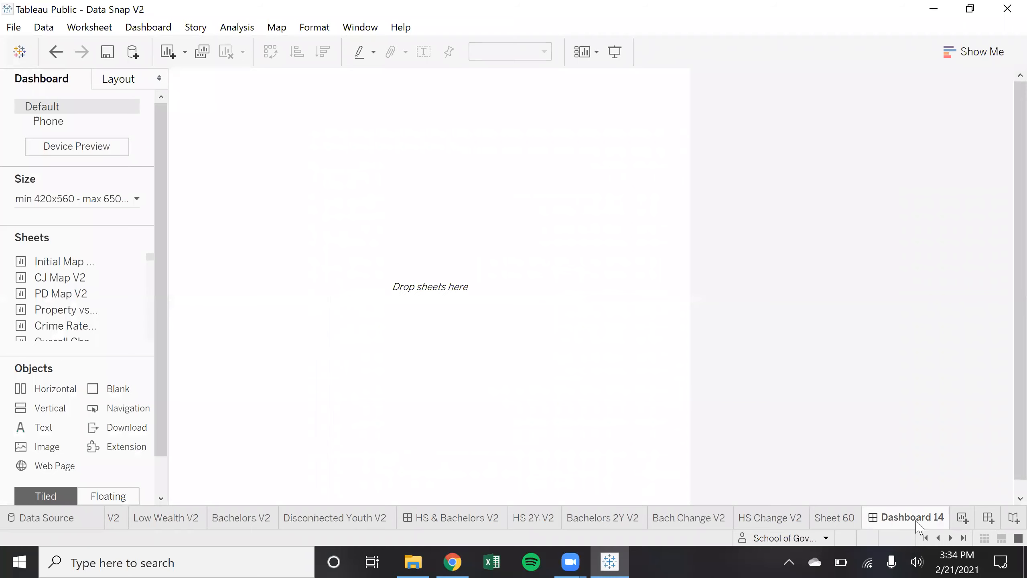
mouse_move(902, 525)
left_click_drag(166, 303, 285, 305)
left_click_drag(272, 263, 270, 337)
left_click_drag(115, 302, 586, 271)
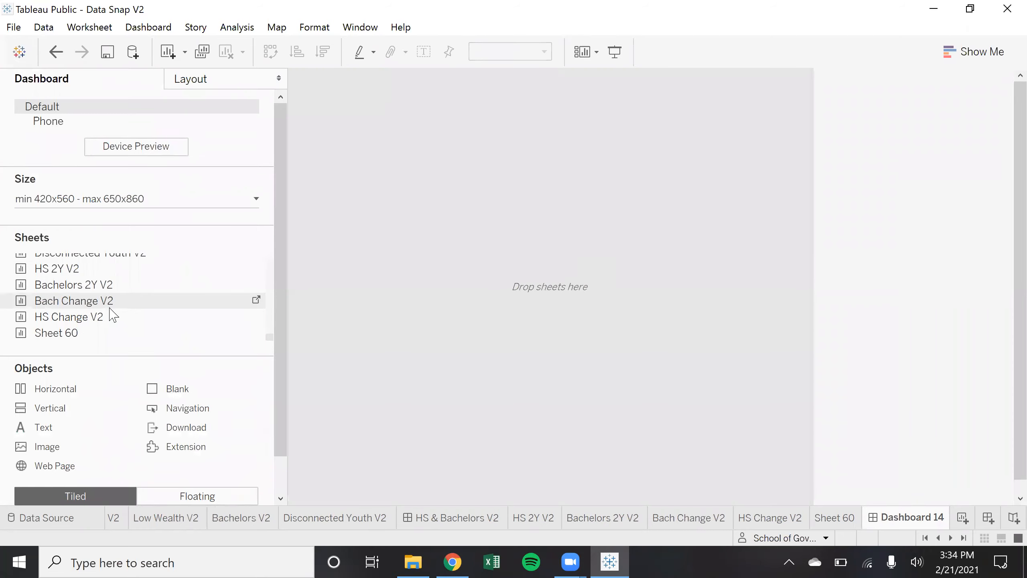
mouse_move(103, 316)
left_mouse_down()
mouse_move(344, 306)
mouse_move(526, 386)
mouse_move(509, 378)
left_mouse_up()
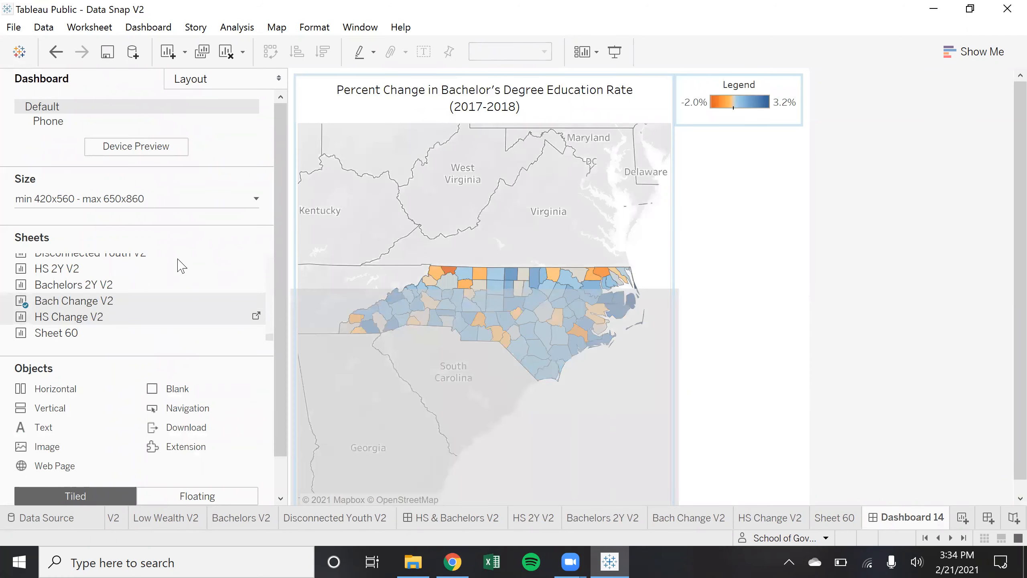
left_click_drag(93, 274, 742, 283)
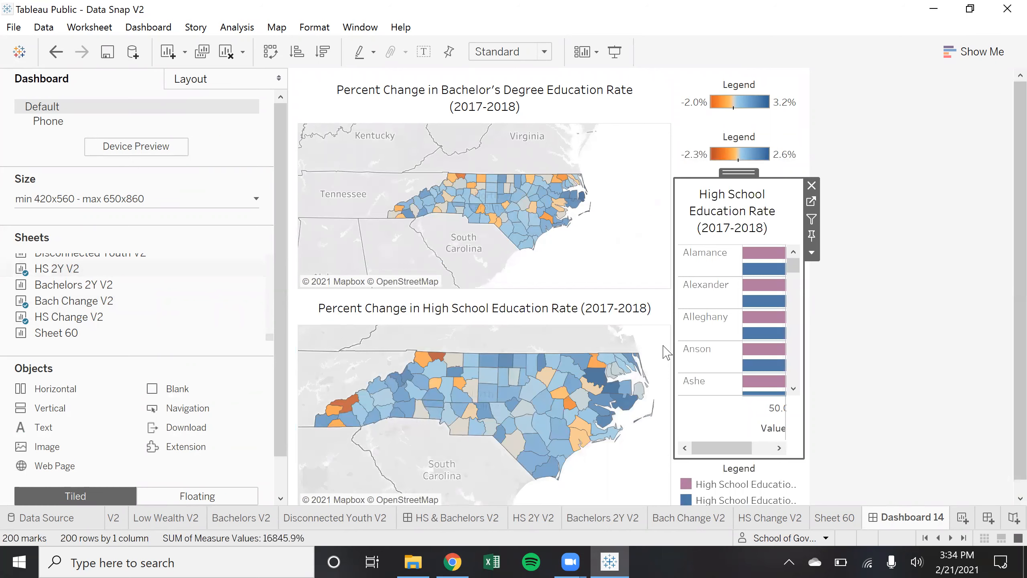
left_click_drag(671, 349, 576, 350)
Move each map's colour legend beneath its map and shrink the top legend to one line
left_click(700, 136)
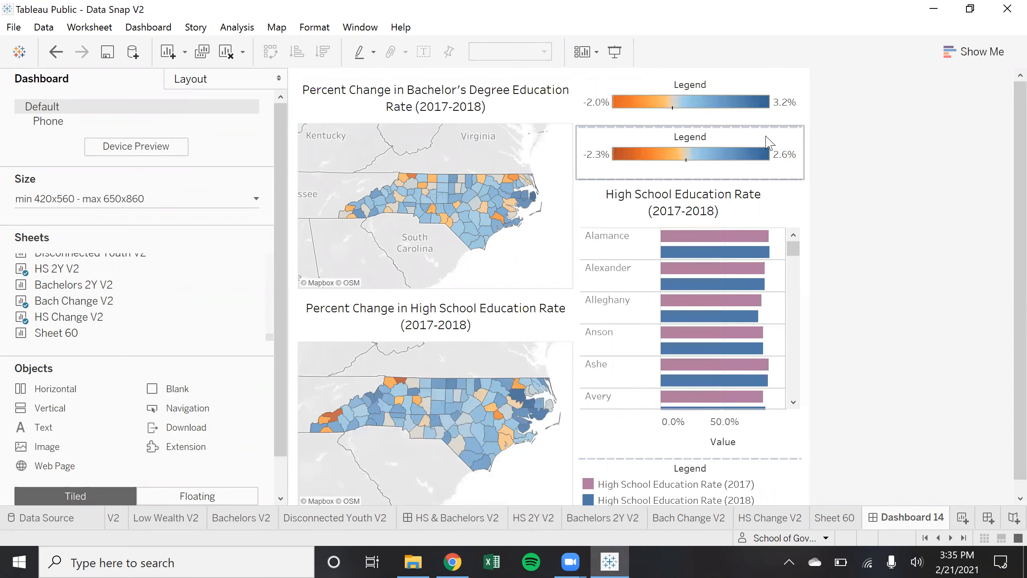
mouse_move(700, 125)
left_mouse_down()
mouse_move(447, 447)
mouse_move(505, 362)
mouse_move(513, 418)
left_mouse_up()
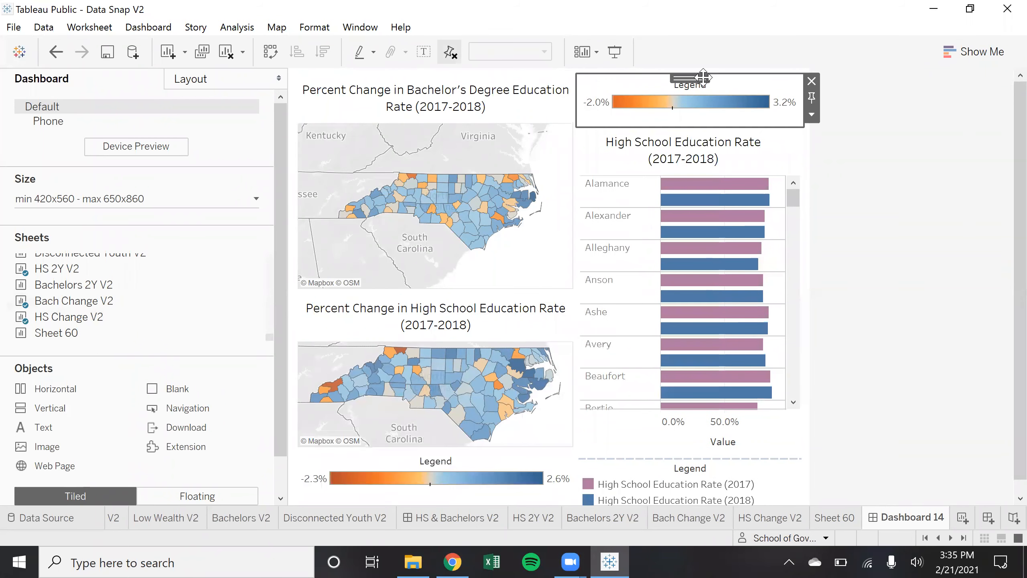
left_click_drag(476, 227, 486, 202)
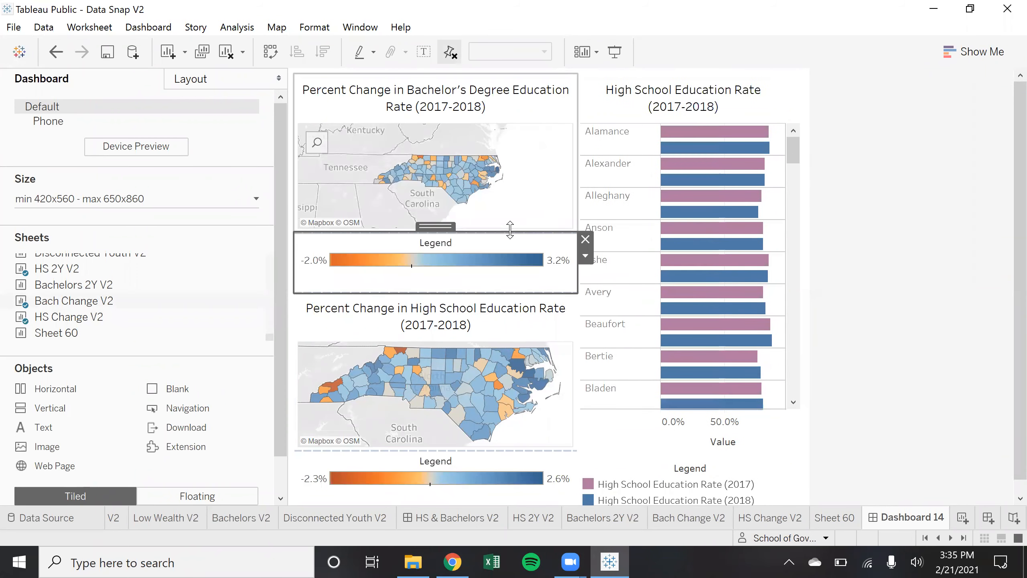
left_click_drag(510, 259, 512, 266)
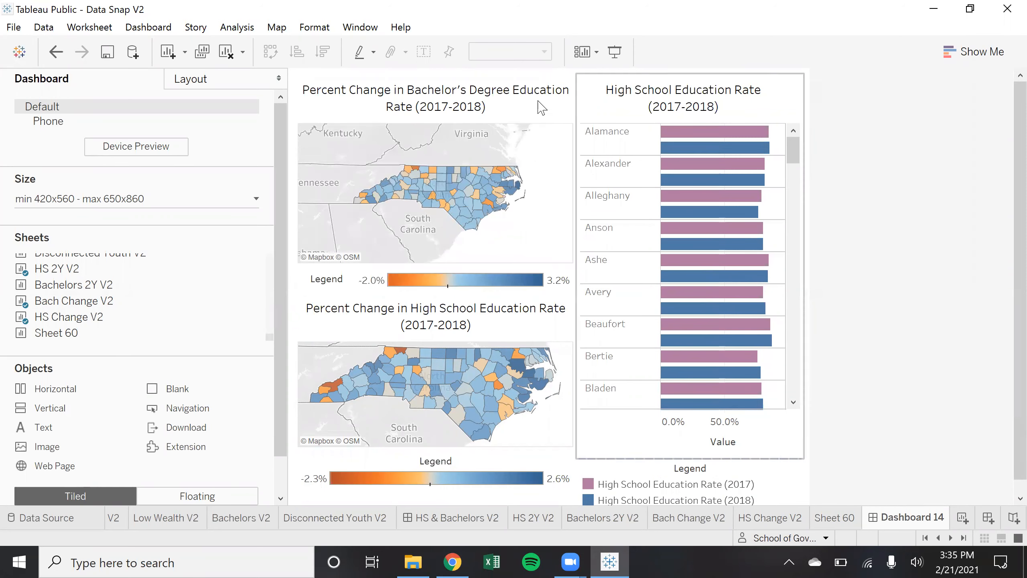
Add a County filter from the HS 2Y V2 chart as a Multiple Values dropdown across the top
left_click(812, 149)
mouse_move(882, 274)
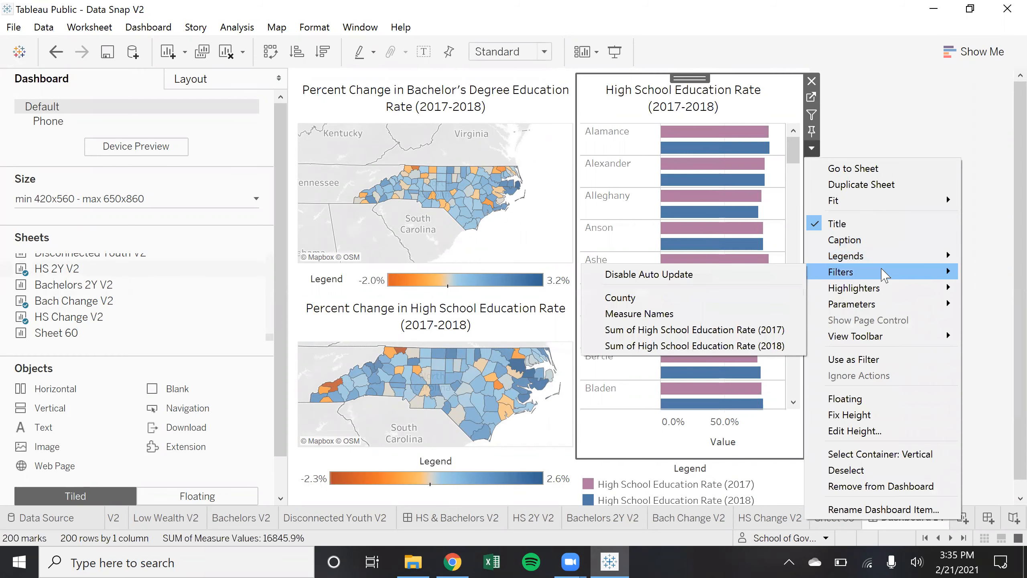
left_click(690, 297)
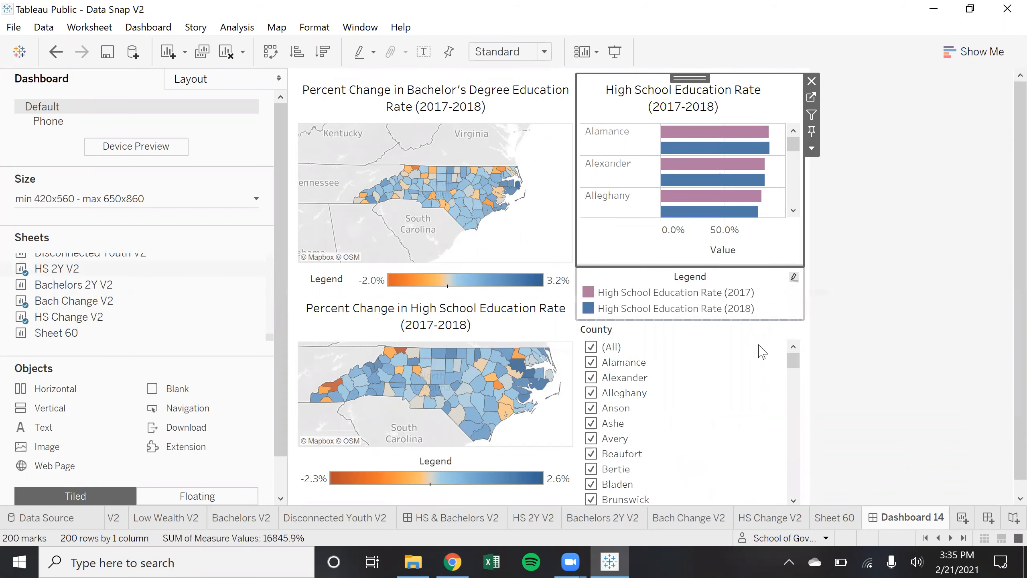
left_click(718, 338)
left_click(813, 360)
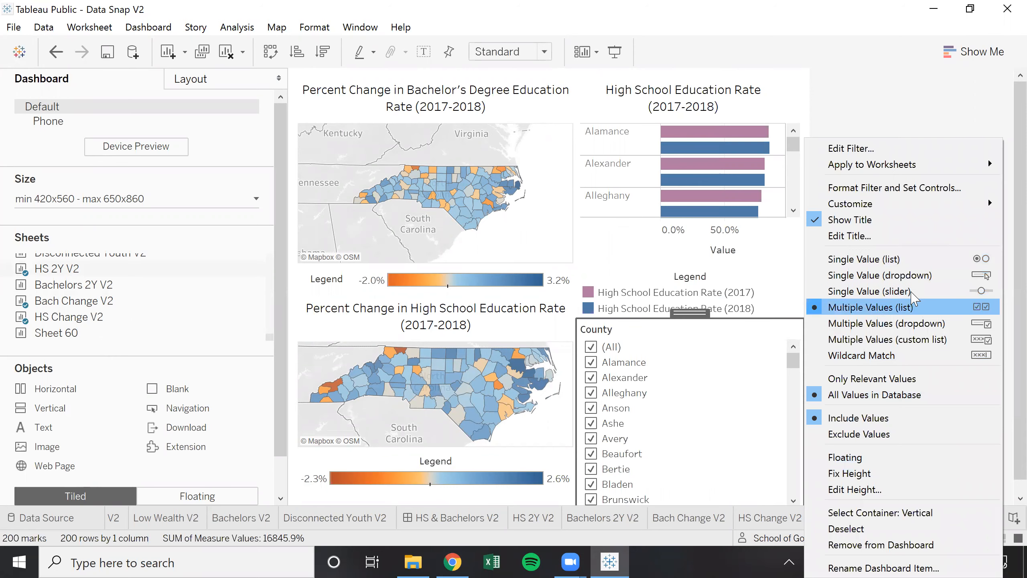
left_click(926, 324)
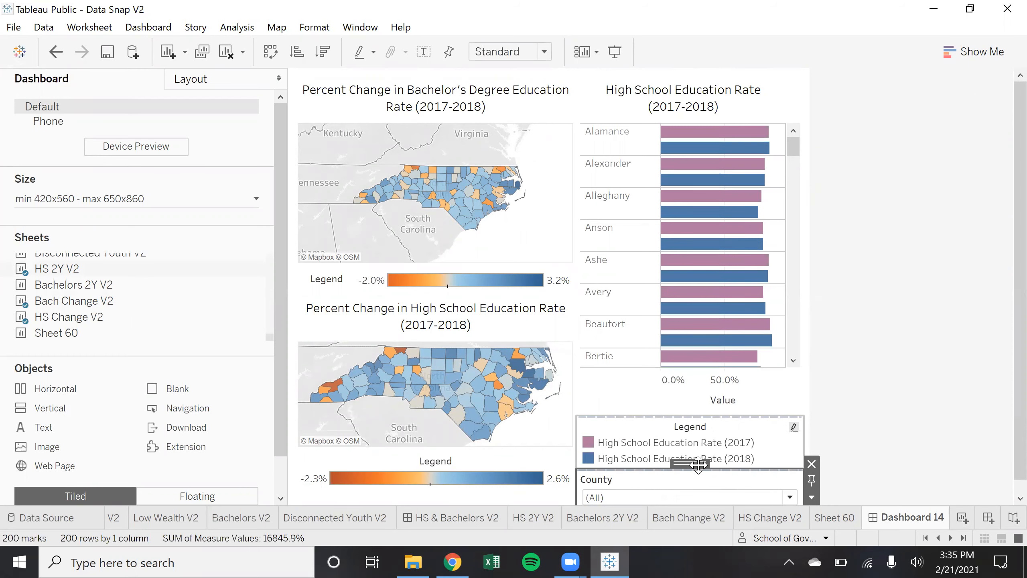
mouse_move(541, 189)
left_mouse_down()
mouse_move(508, 78)
mouse_move(532, 77)
left_mouse_up()
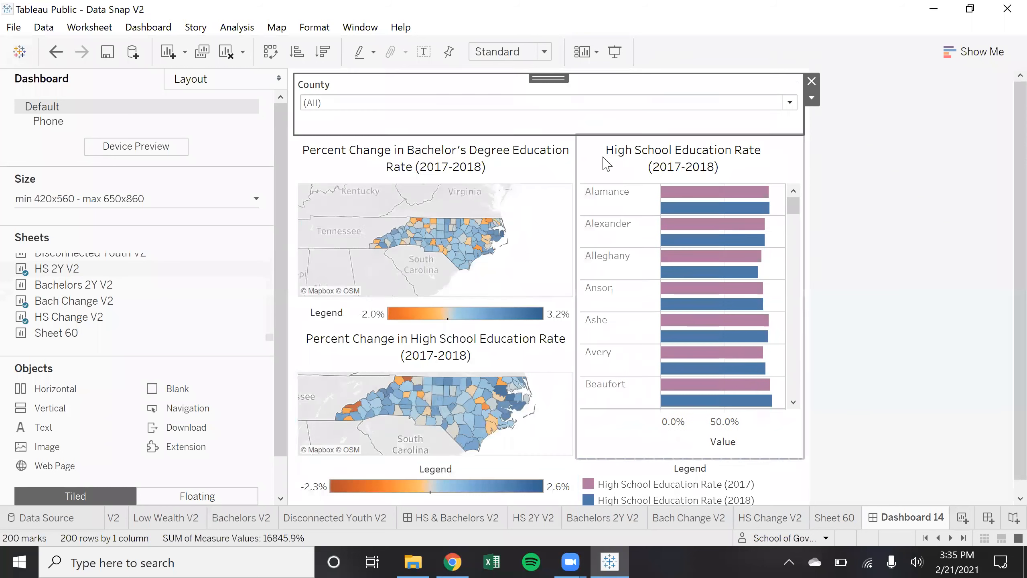
Clear (All) in the County filter and tick the first nine counties through Buncombe
left_click(787, 106)
scroll(659, 283, "down", 13)
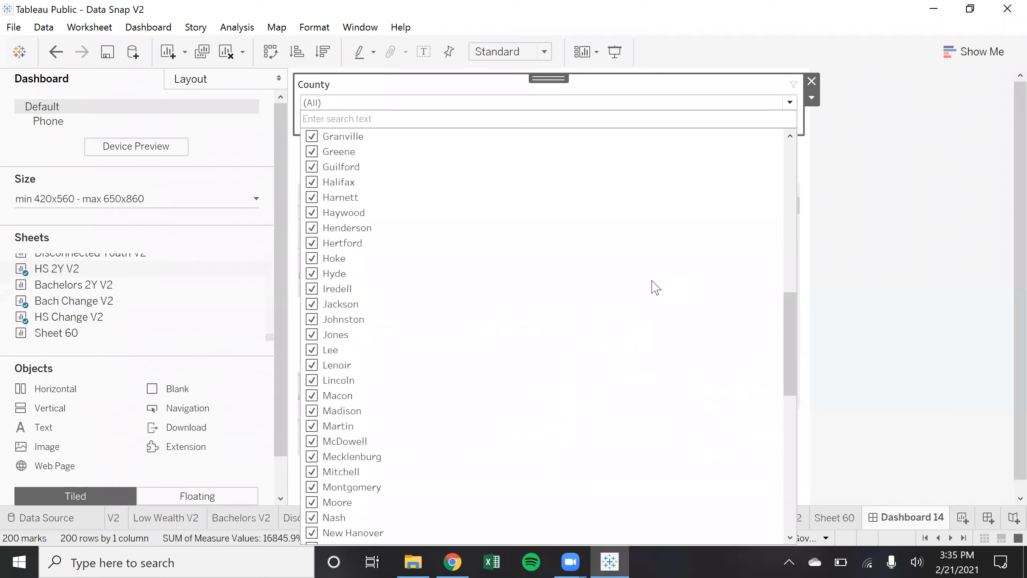
scroll(649, 300, "down", 10)
scroll(667, 292, "up", 20)
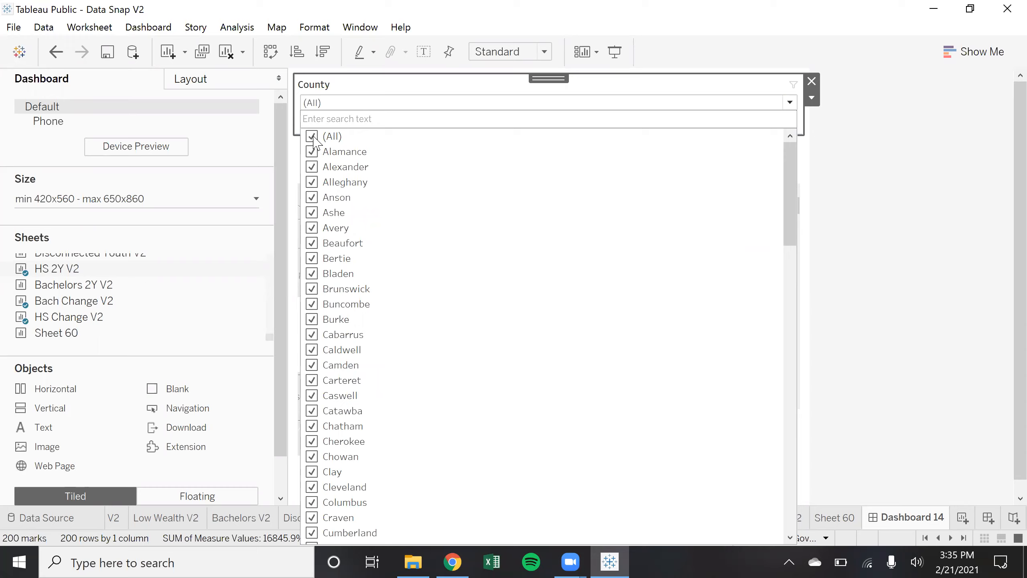
left_click(312, 138)
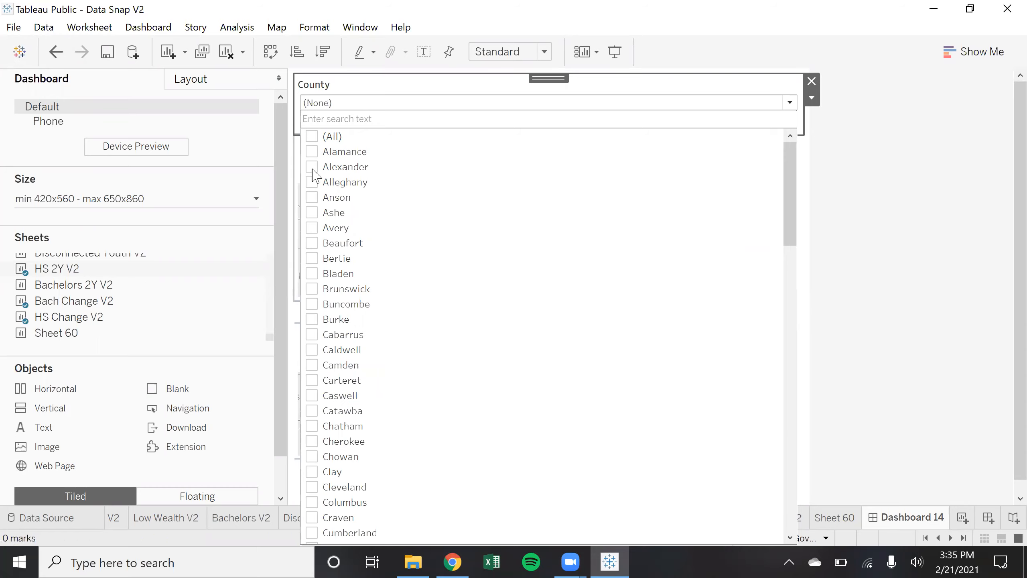
left_click(315, 170)
left_click(314, 183)
left_click(314, 198)
left_click(312, 212)
left_click(312, 228)
left_click(311, 243)
left_click(312, 259)
left_click(312, 274)
left_click(314, 304)
Place Blank spacers on the left and right of the County dropdown to centre it
left_click(557, 68)
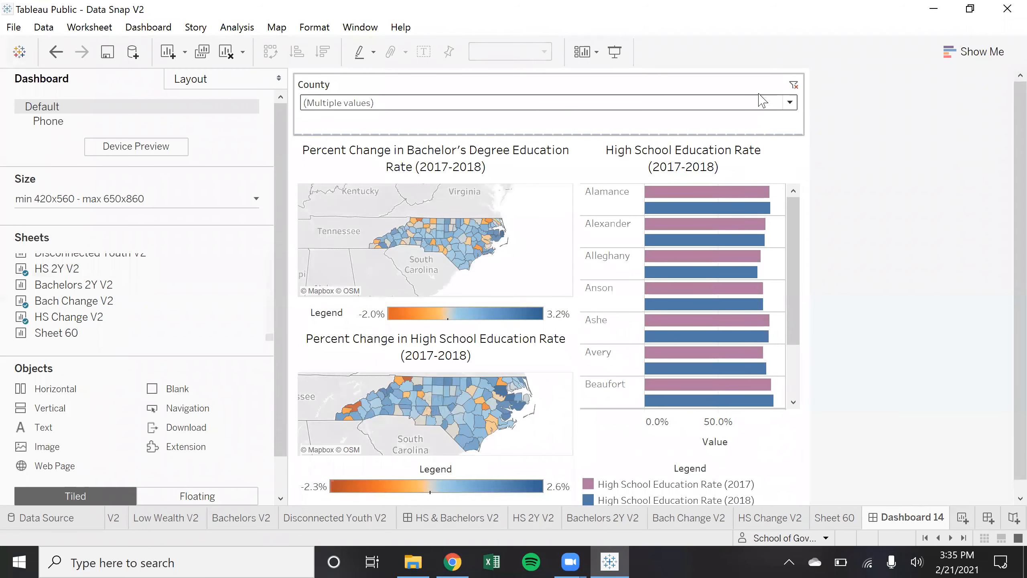
left_click_drag(178, 389, 326, 97)
mouse_move(188, 389)
left_mouse_down()
mouse_move(619, 150)
mouse_move(752, 104)
mouse_move(421, 117)
left_mouse_up()
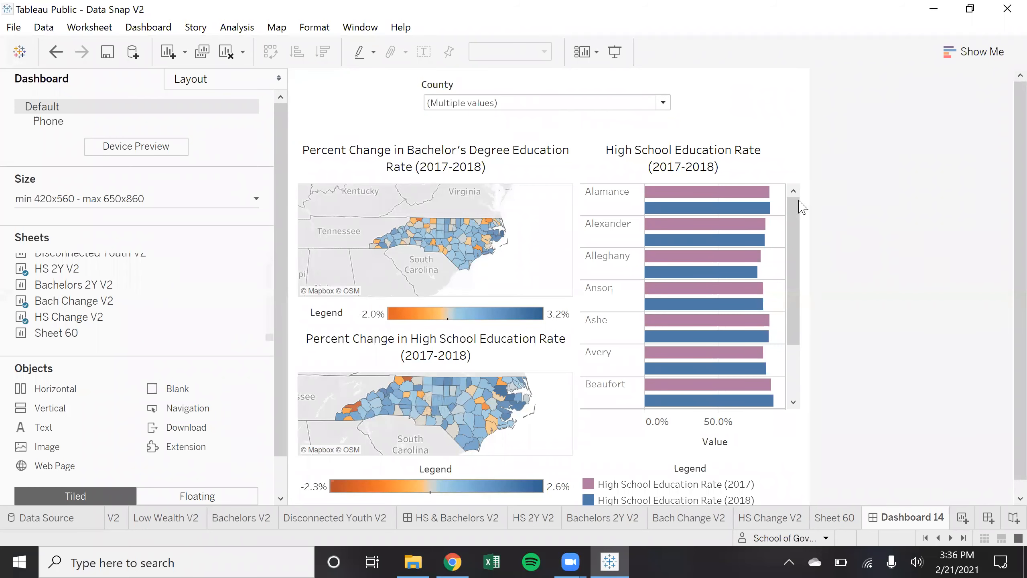
Select the County filter and the high school bar chart, viewing the chart's options without changes
left_click(656, 87)
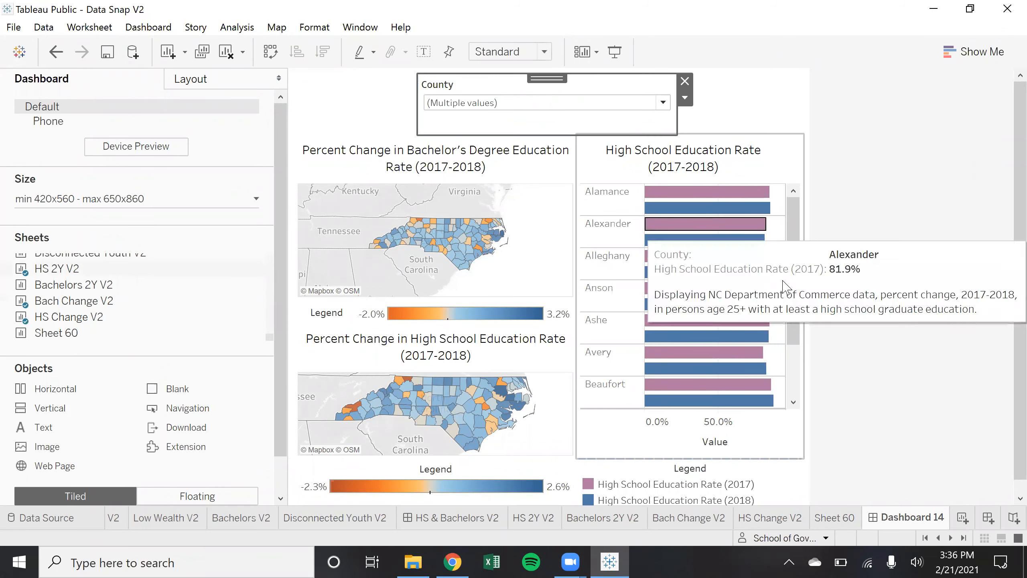
left_click(794, 441)
left_click(812, 209)
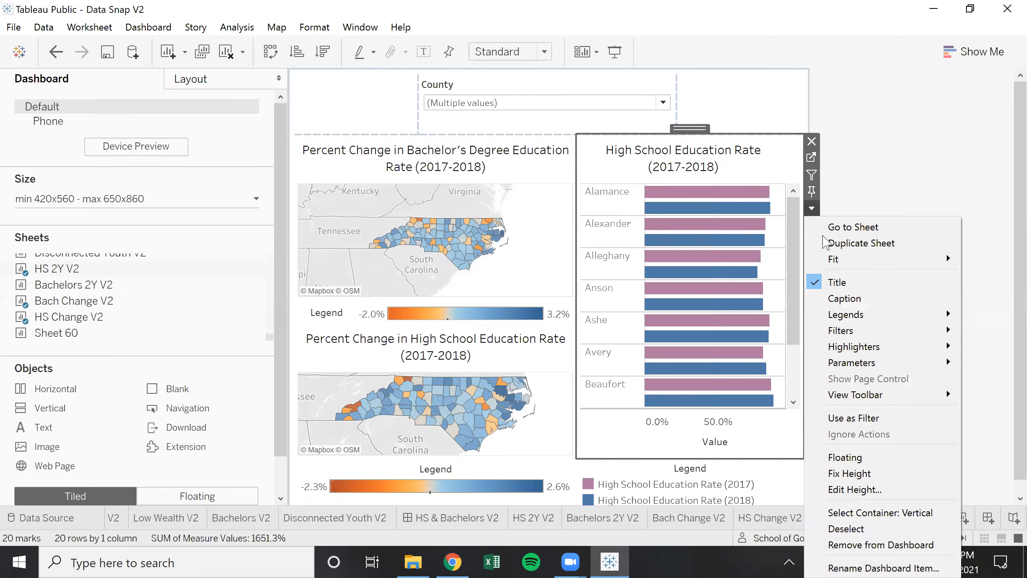
left_click(837, 196)
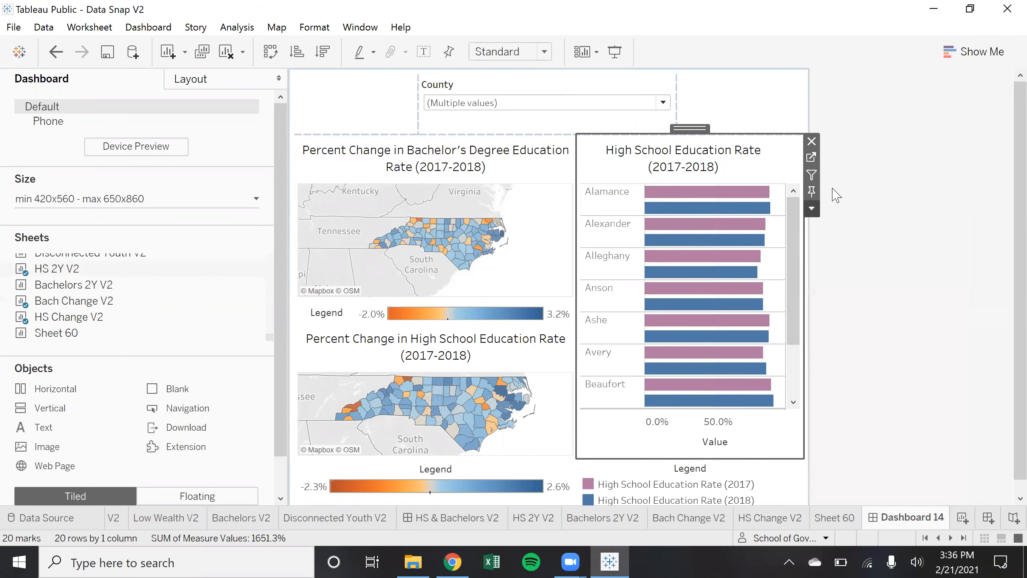
left_click(836, 196)
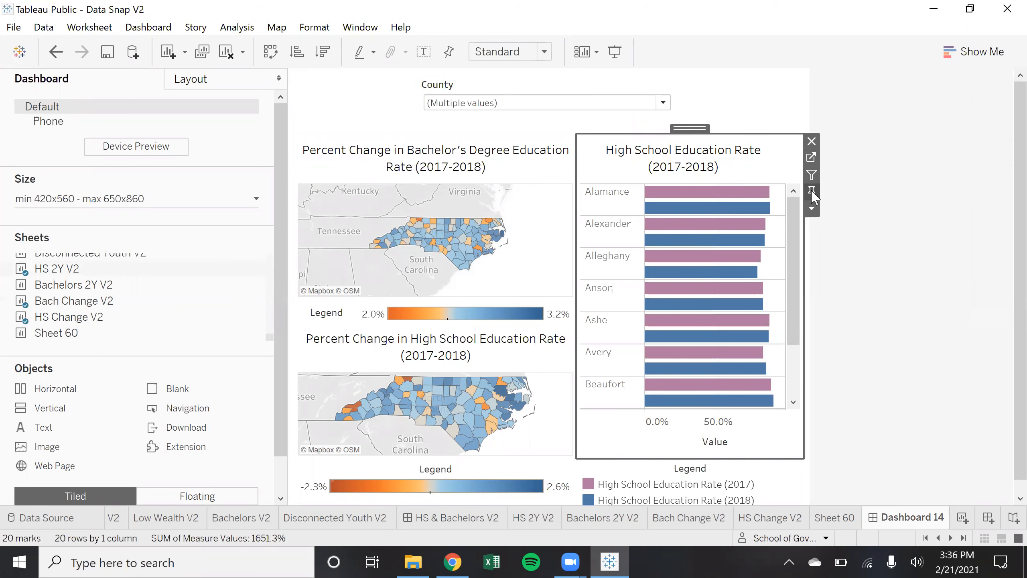
Apply the County filter to Bach Change V2, HS Change V2 and the HS 2Y V2 bar chart
left_click(543, 79)
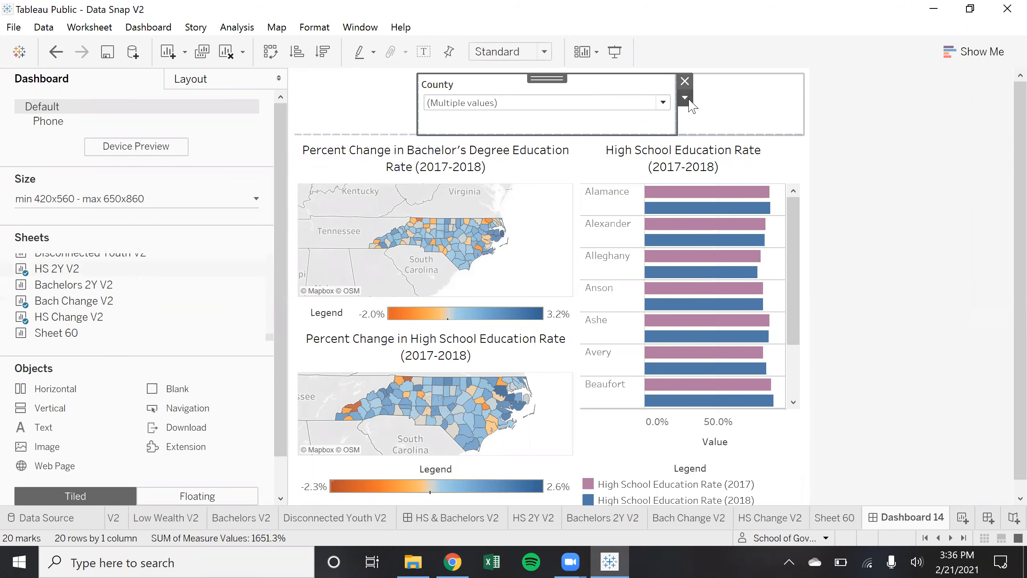
left_click(685, 99)
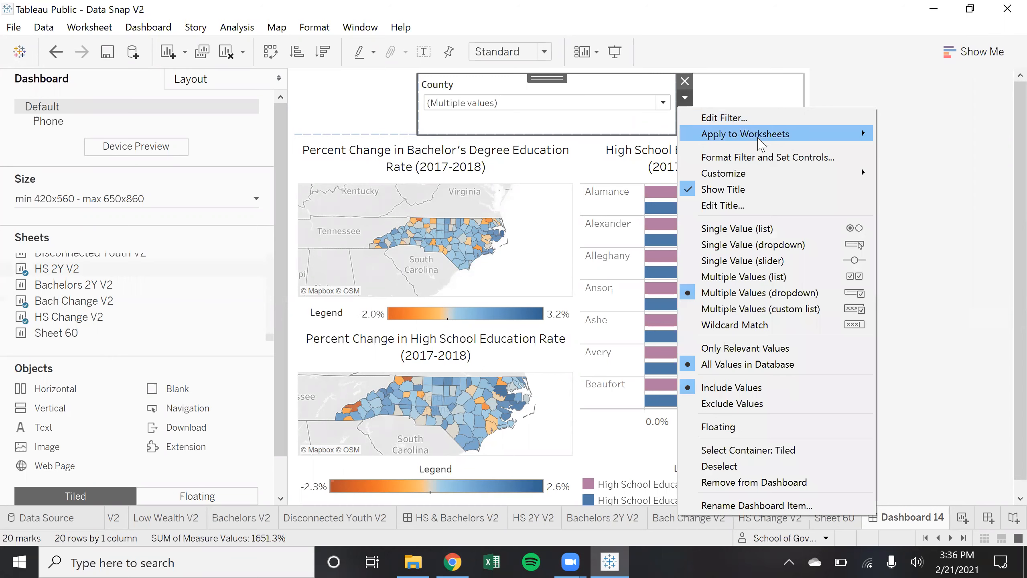
mouse_move(762, 143)
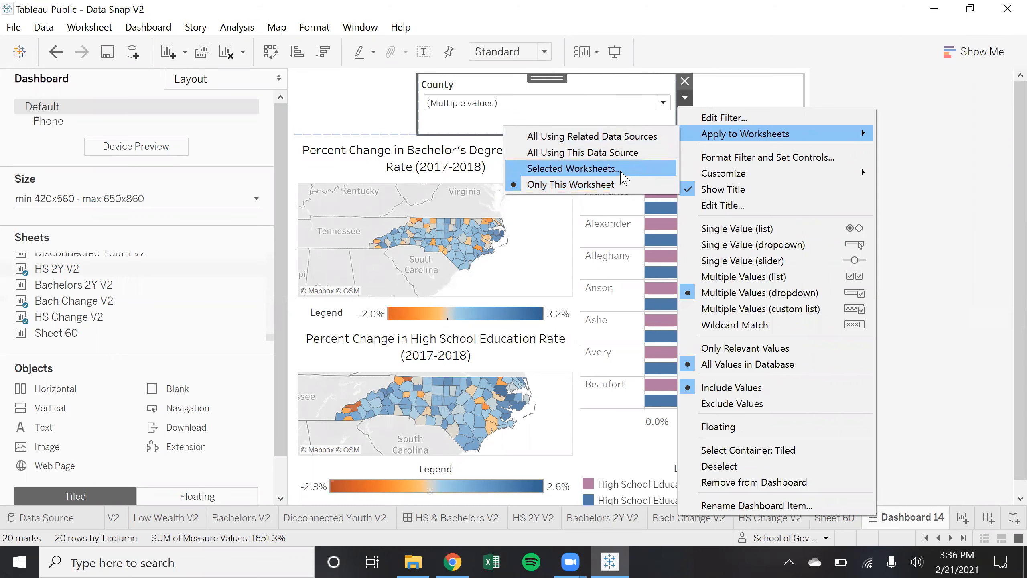
left_click(623, 177)
left_click_drag(476, 115, 781, 105)
left_click(623, 193)
left_click(623, 212)
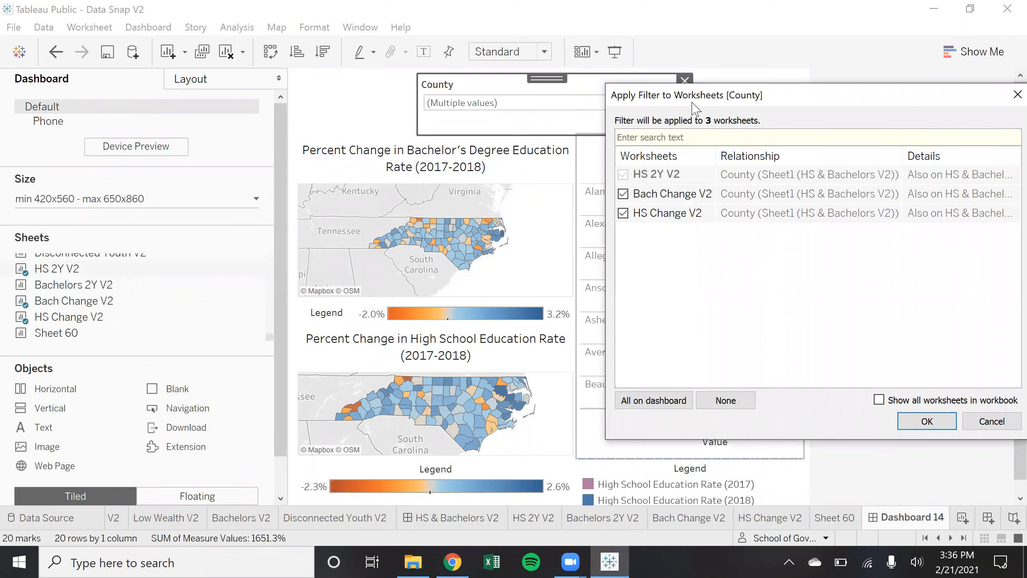
left_click_drag(695, 107, 204, 61)
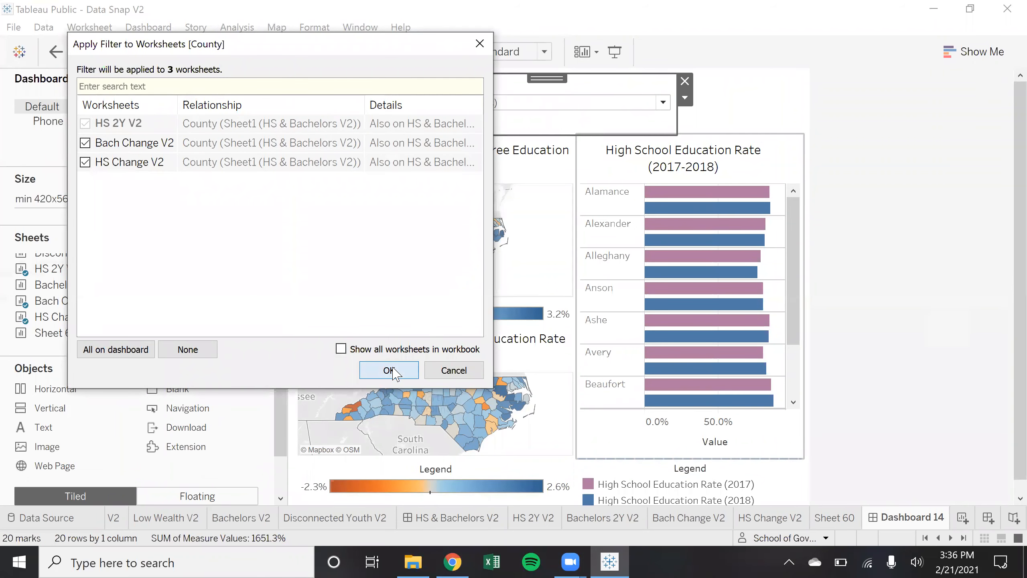
left_click(390, 370)
Check the lower HS Change V2 map now shows only the filtered counties
left_click(413, 413)
scroll(412, 413, "up", 5)
scroll(413, 413, "down", 5)
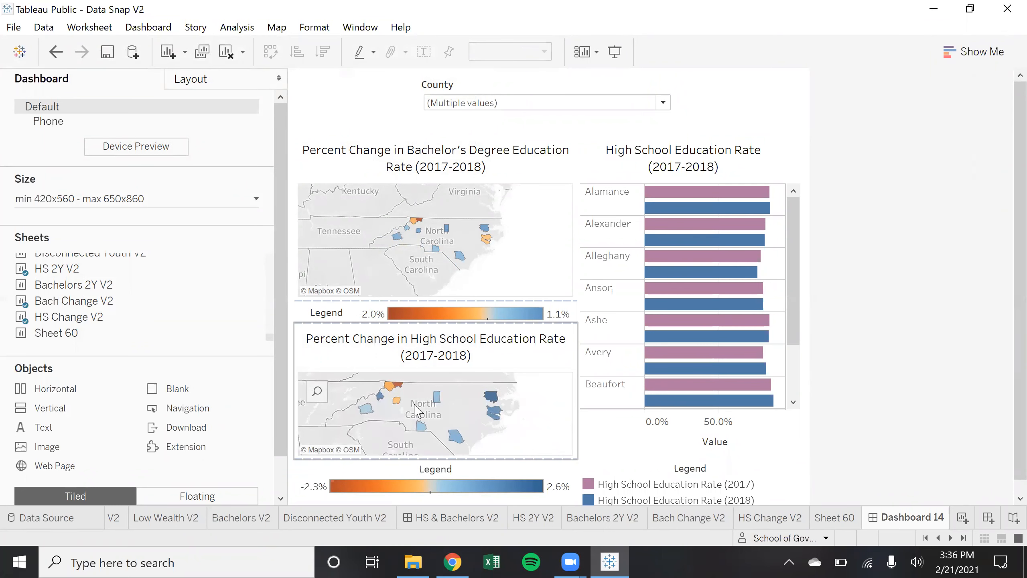
scroll(898, 349, "down", 1)
scroll(856, 343, "up", 1)
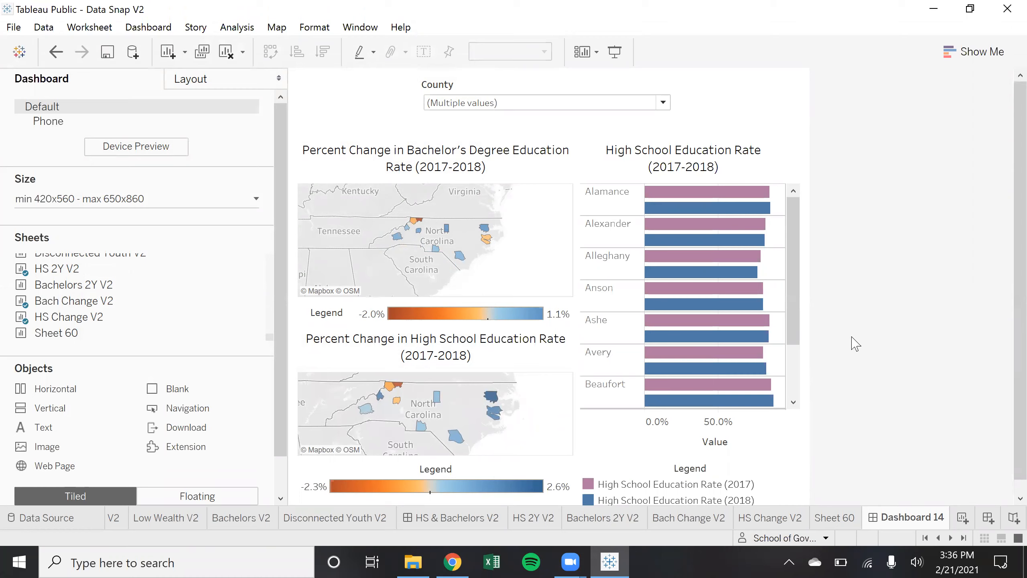
Add a Navigation button above the County filter, then switch to the HS & Bachelors V2 dashboard
left_click(760, 104)
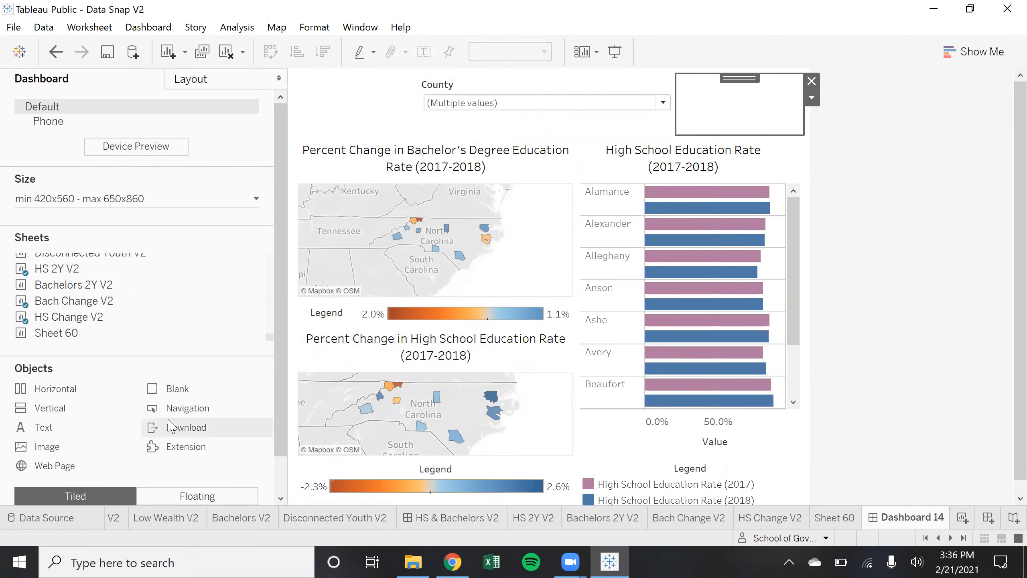
left_click_drag(256, 279, 439, 117)
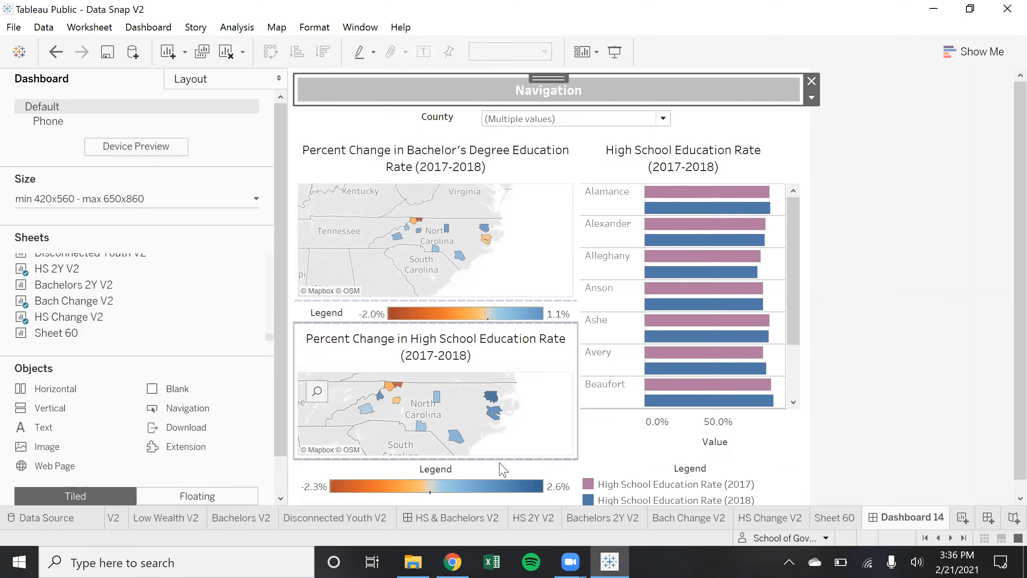
left_click(478, 518)
scroll(454, 518, "left", 5)
From the Health and Education V2 dashboard, follow the Economics button to Economics V2
left_click(348, 519)
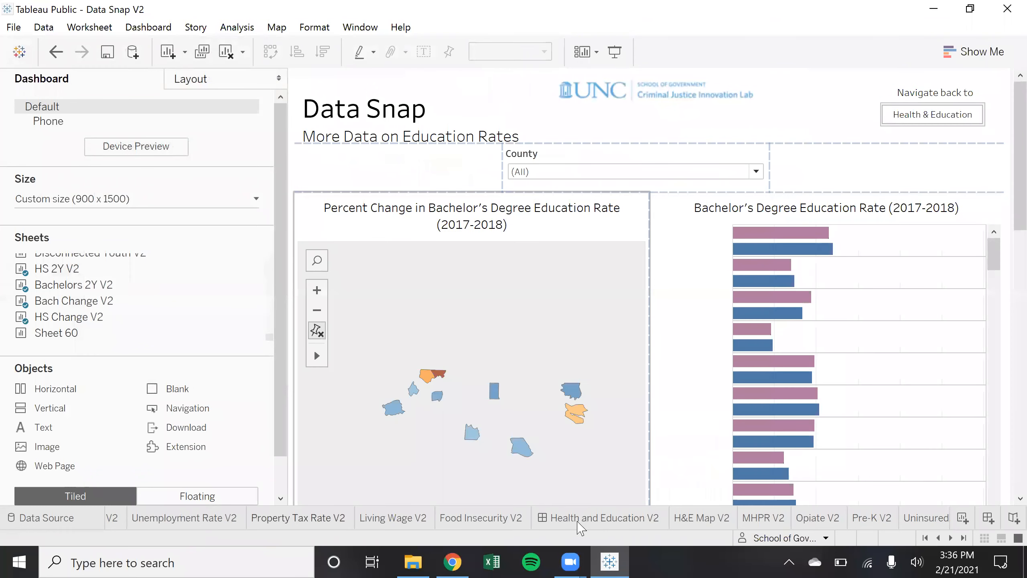
left_click(614, 520)
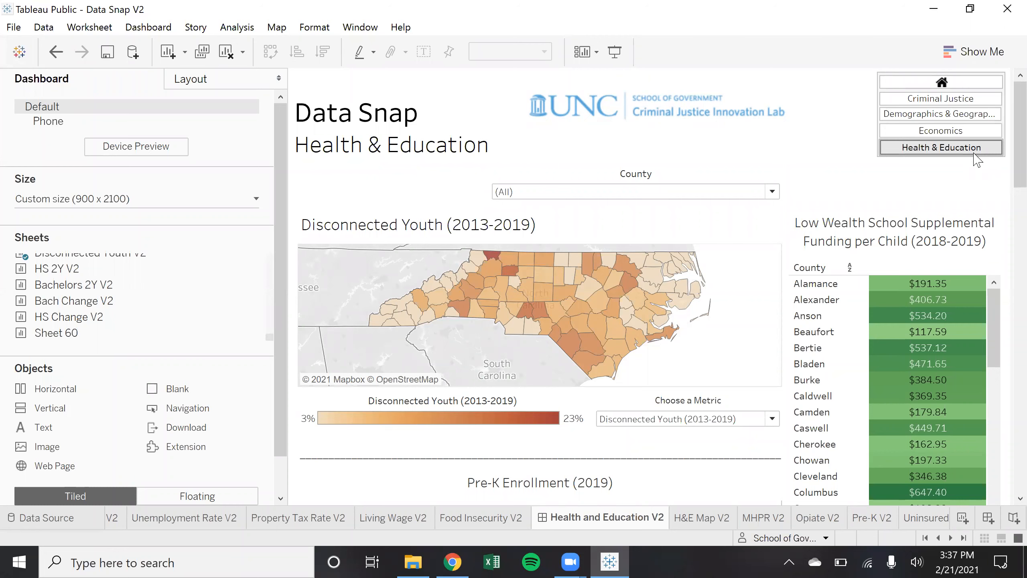
left_click(974, 137)
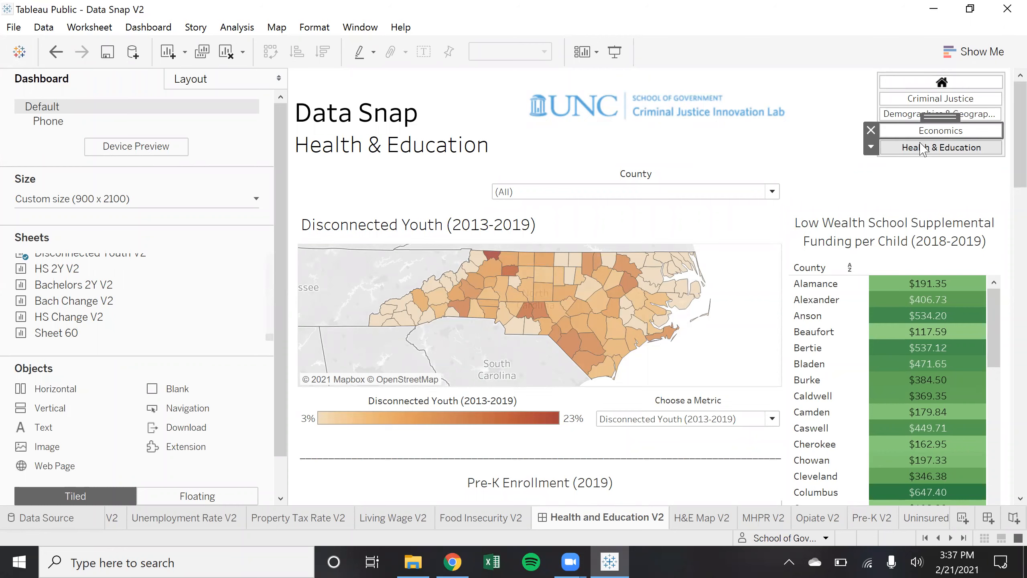
left_click(871, 146)
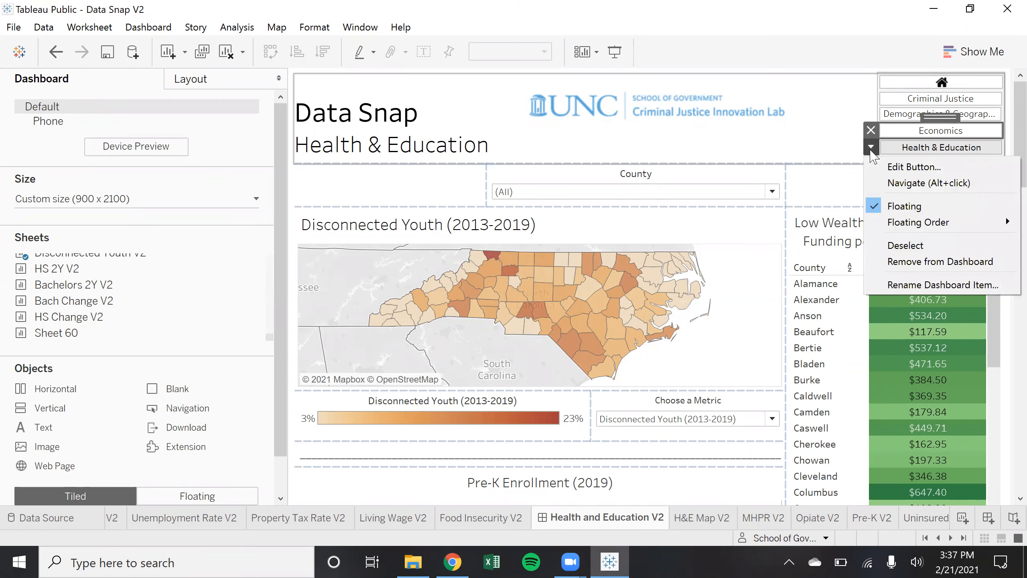
left_click(937, 183)
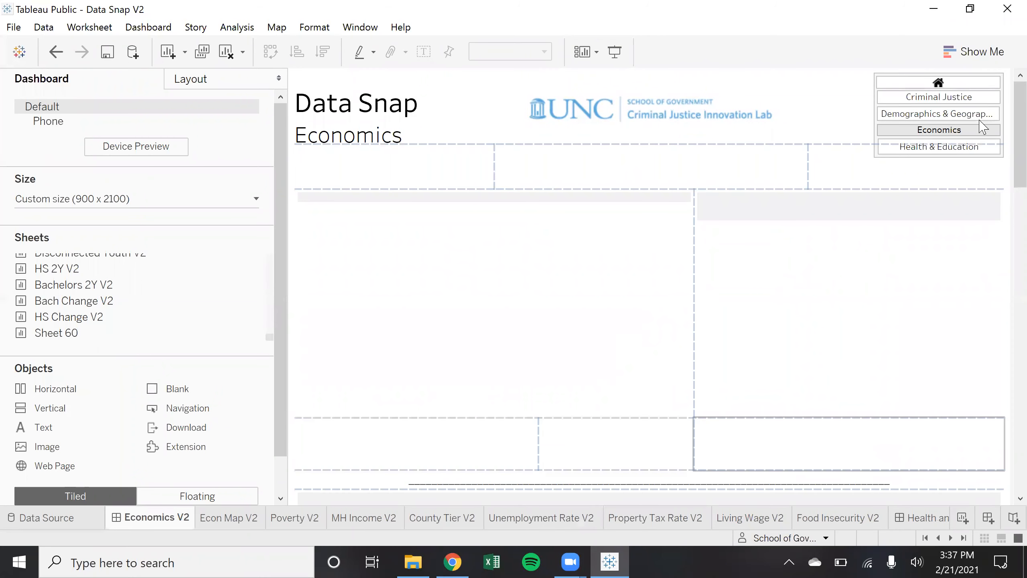
left_click(976, 153)
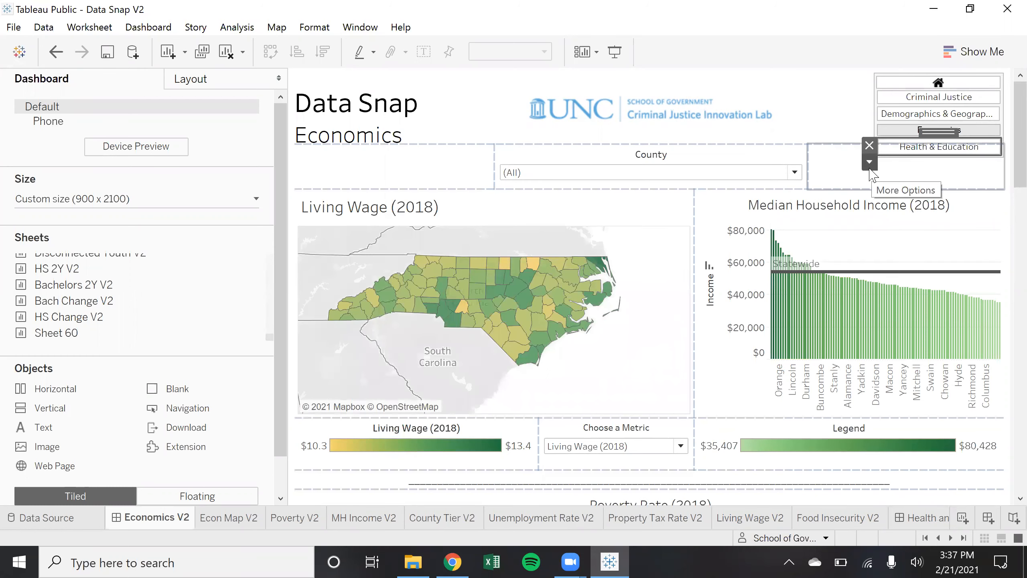
left_click(869, 162)
left_click(926, 183)
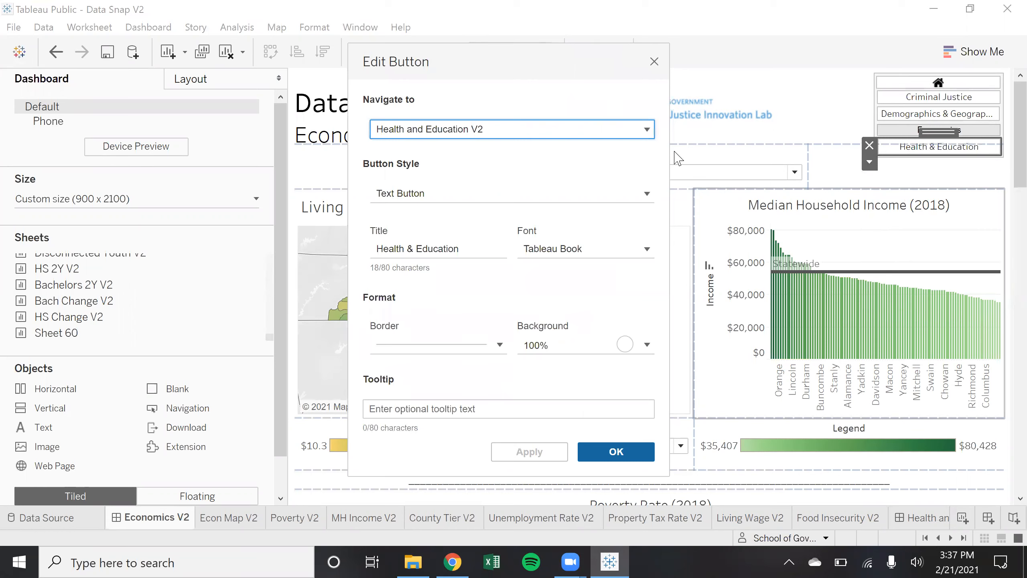
left_click(650, 131)
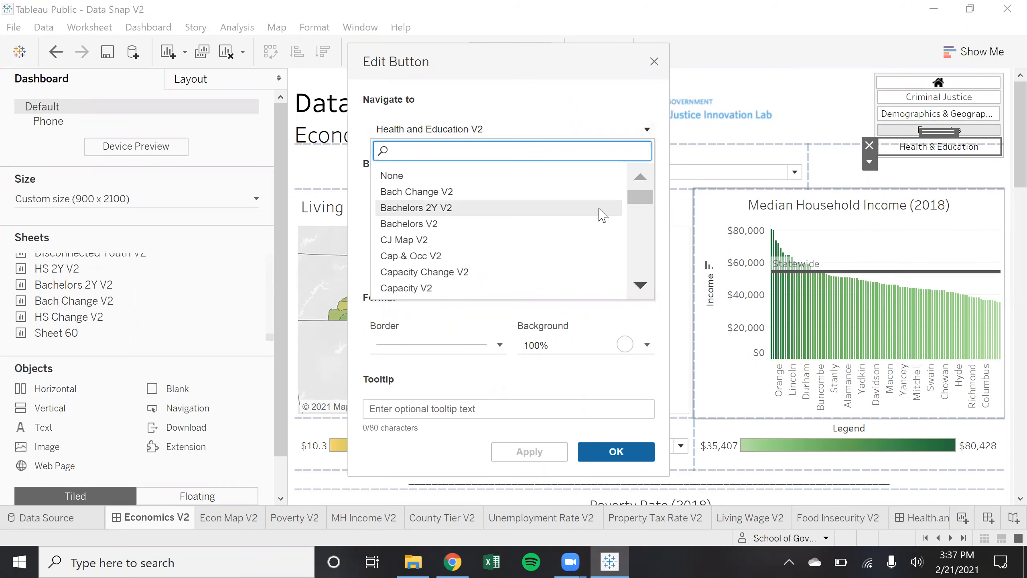
scroll(595, 235, "down", 3)
scroll(580, 271, "down", 10)
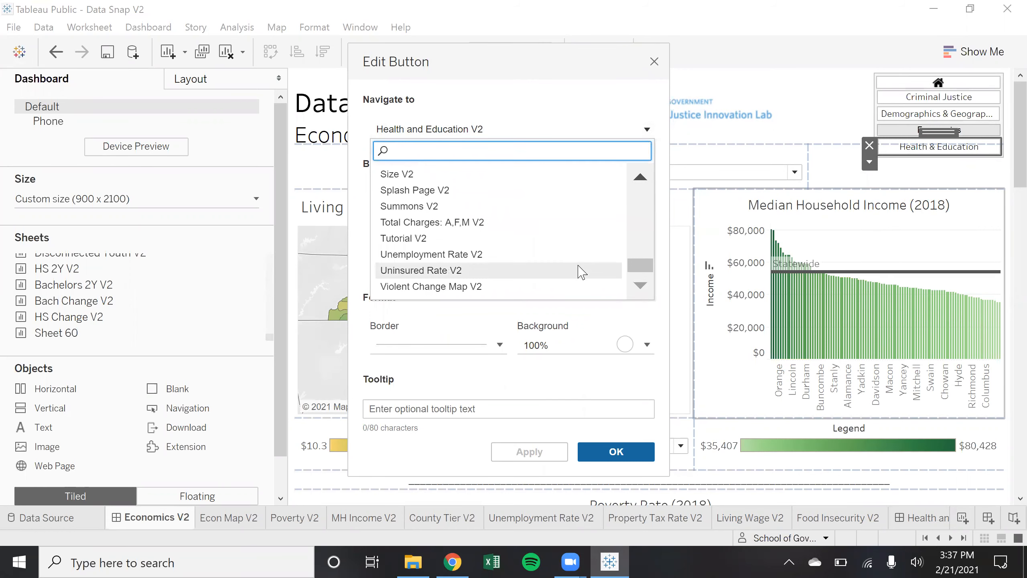
scroll(581, 270, "up", 10)
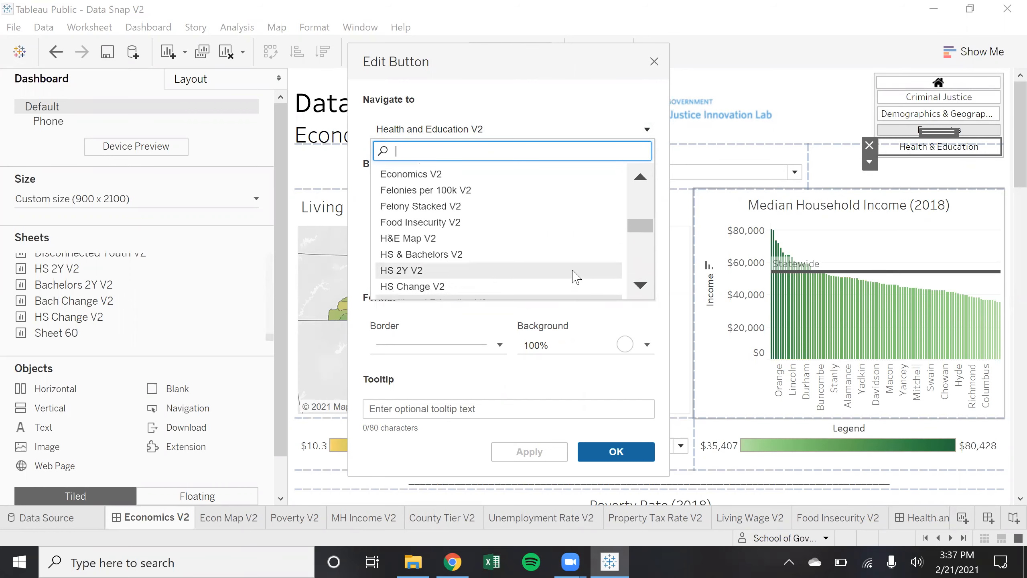
scroll(575, 277, "up", 10)
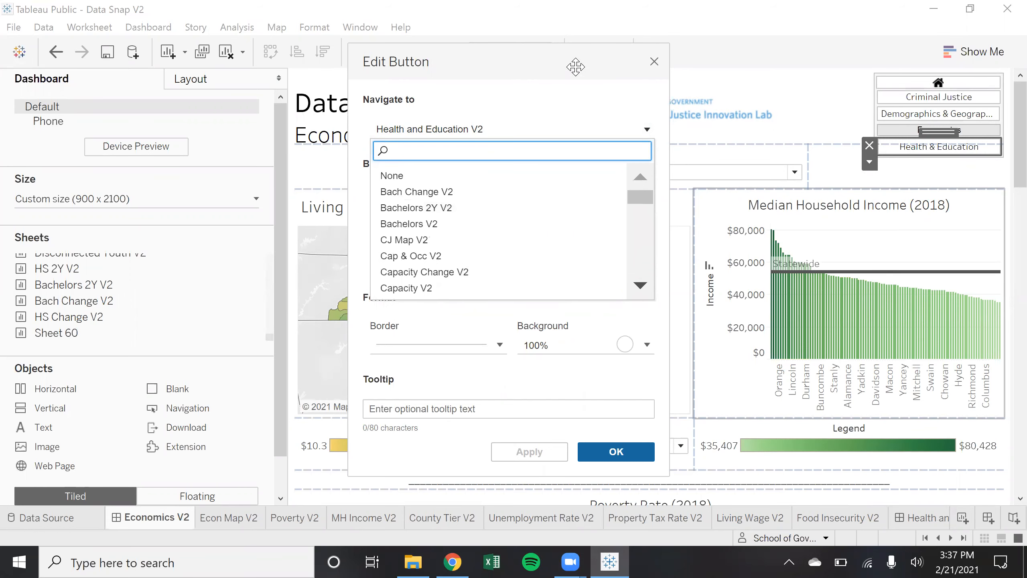
left_click(636, 130)
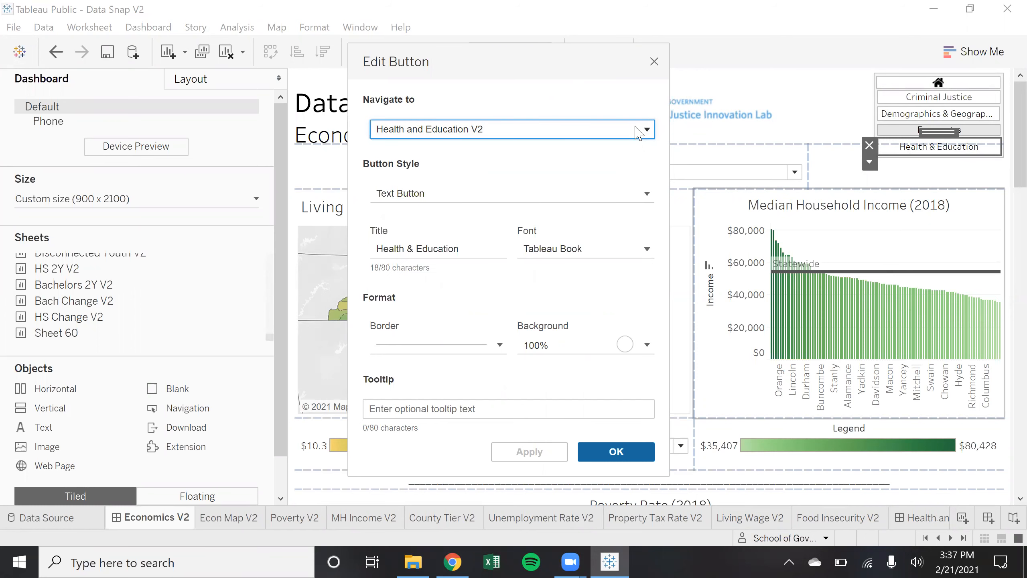
left_click(647, 194)
left_click(648, 195)
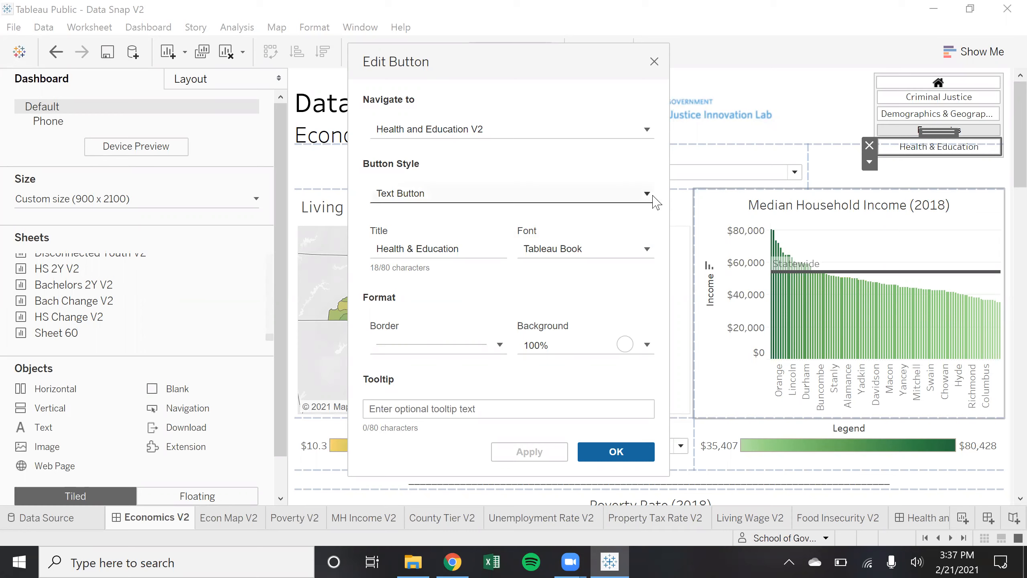
left_click(501, 248)
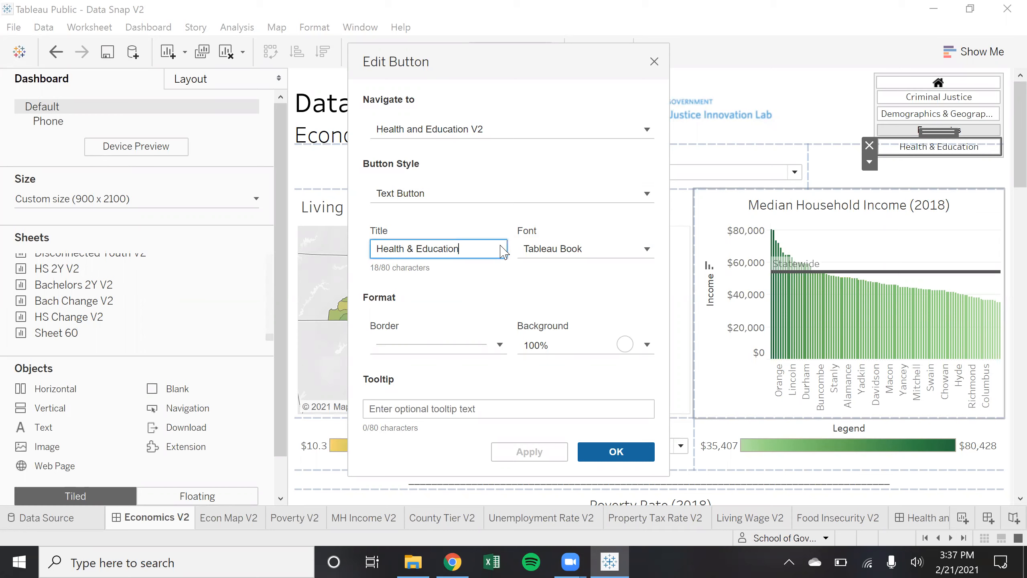
left_click(648, 250)
left_click(647, 250)
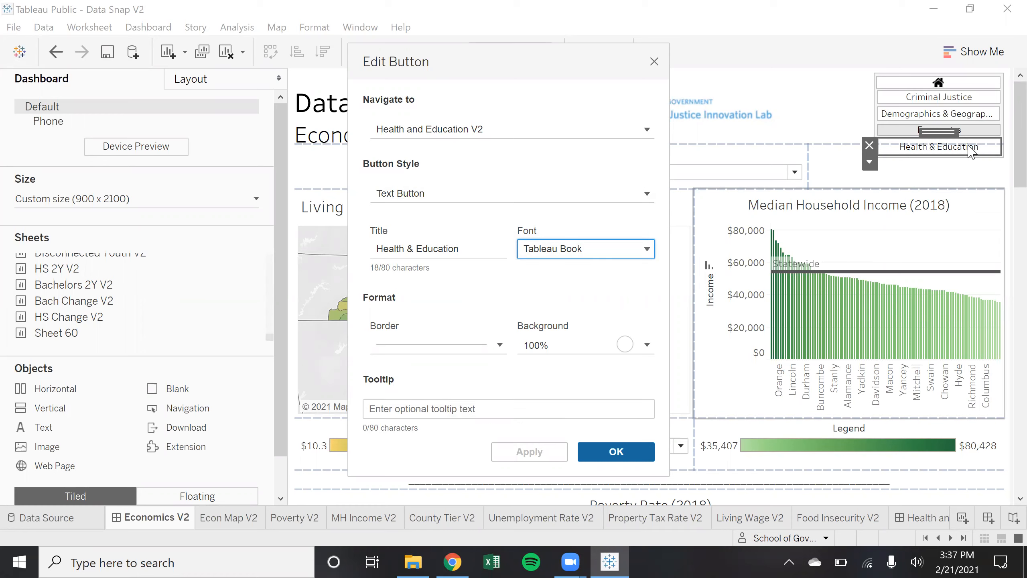
left_click(655, 60)
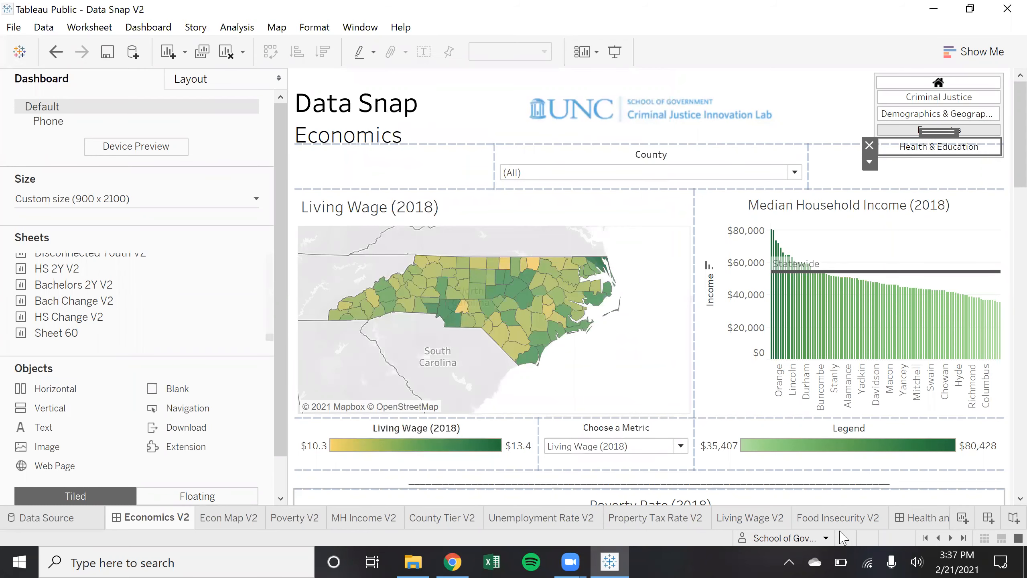
On Dashboard 14, title the new navigation button HOME and link it to Home Page (New) V2
scroll(854, 518, "down", 10)
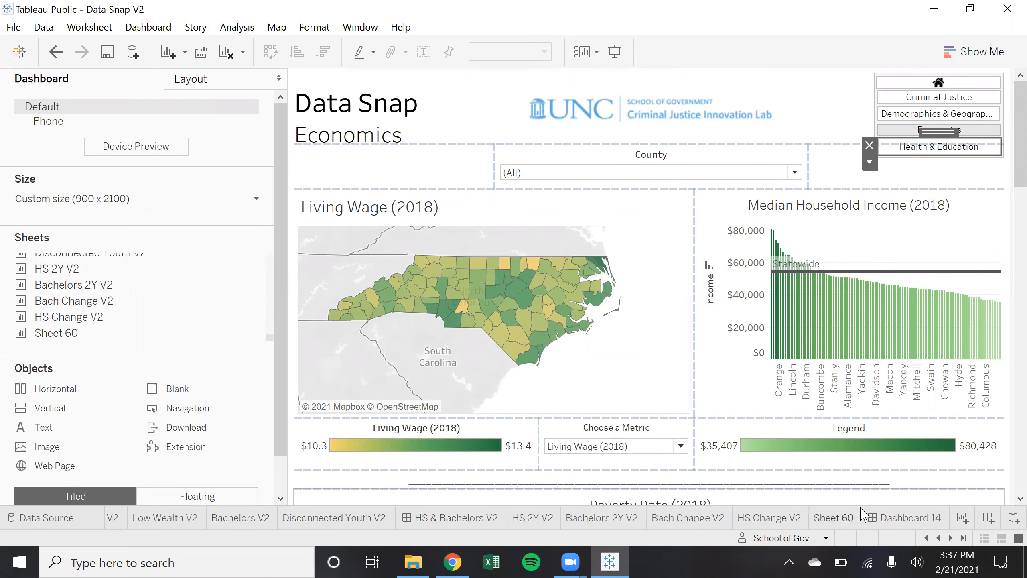
left_click(872, 519)
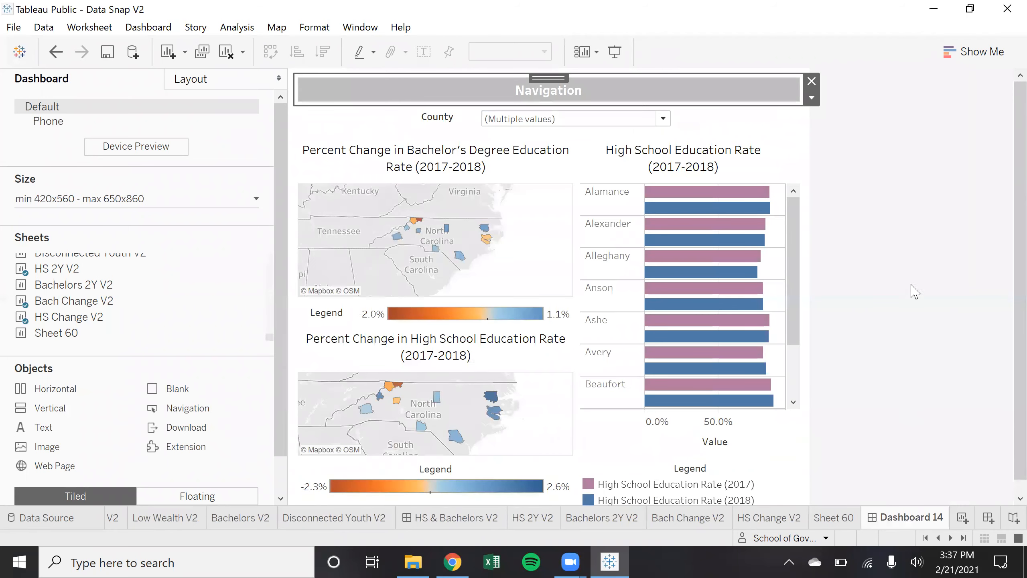
left_click(812, 98)
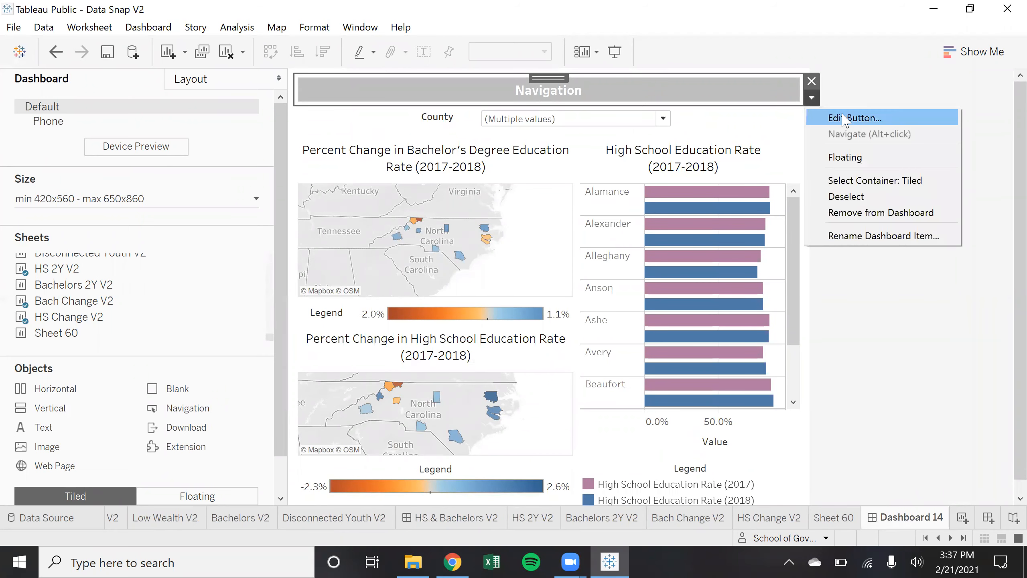
left_click(843, 117)
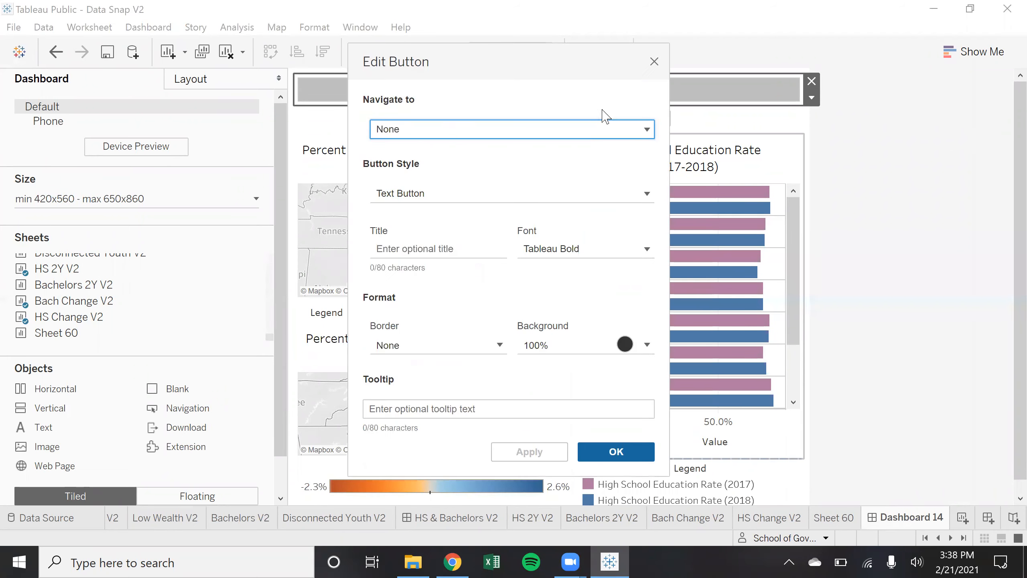
left_click(472, 249)
type("HOME")
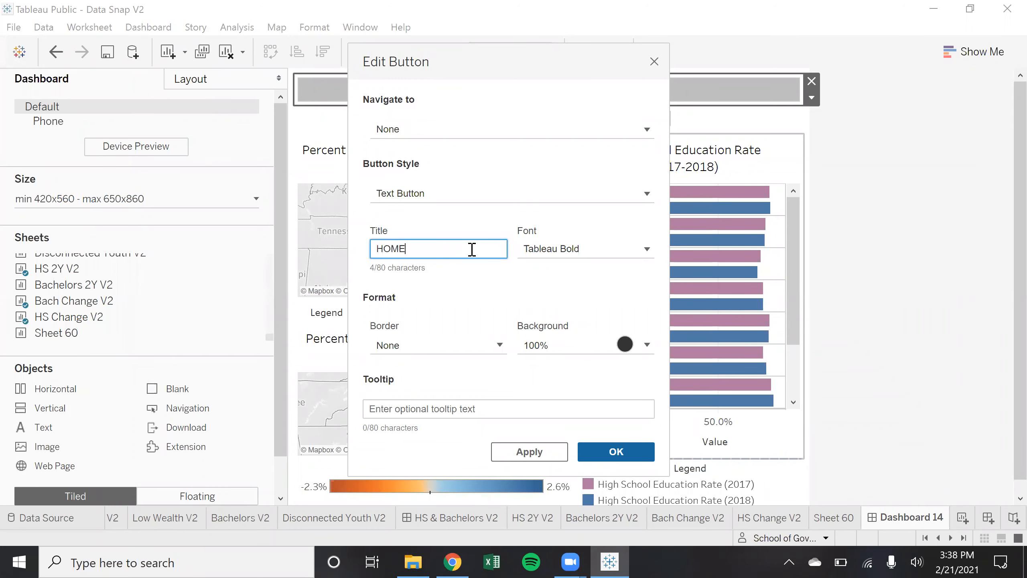
left_click(472, 133)
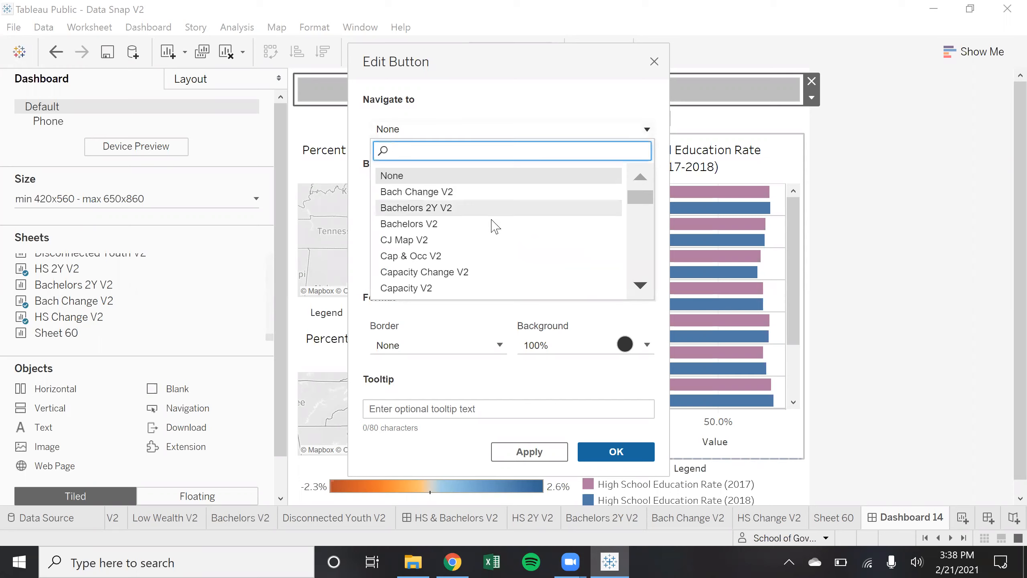
scroll(496, 227, "down", 3)
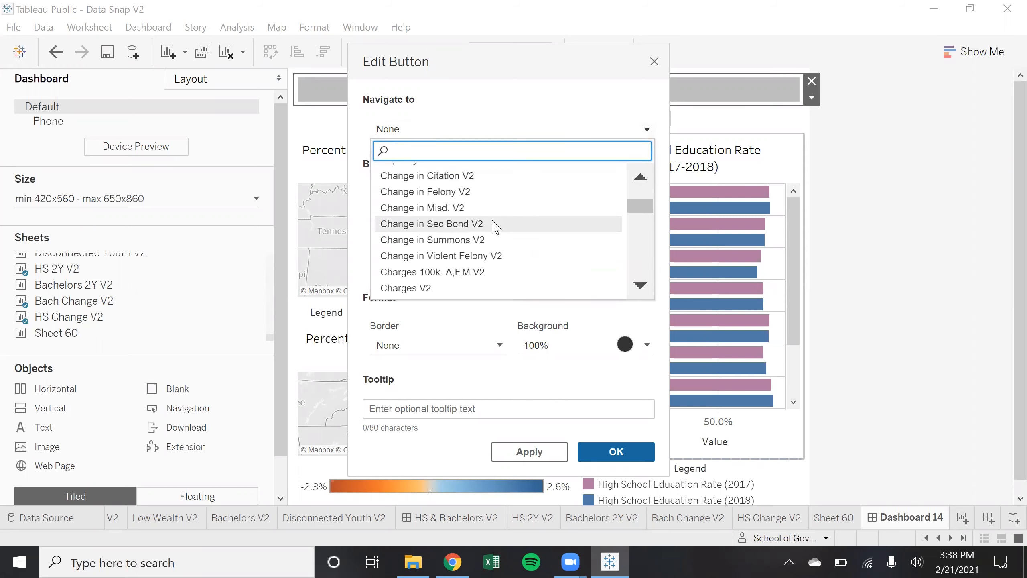
scroll(534, 243, "down", 4)
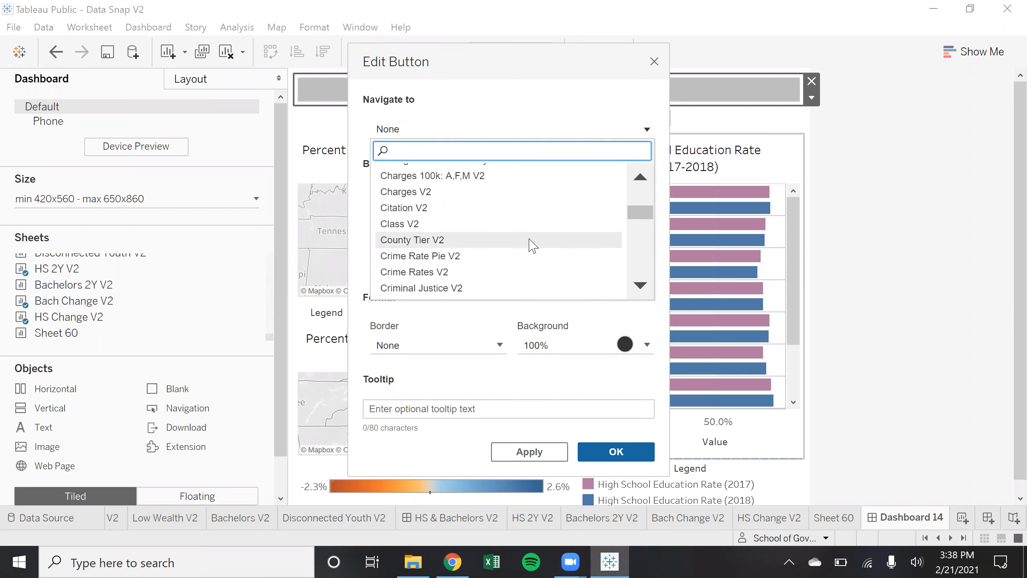
scroll(530, 243, "down", 3)
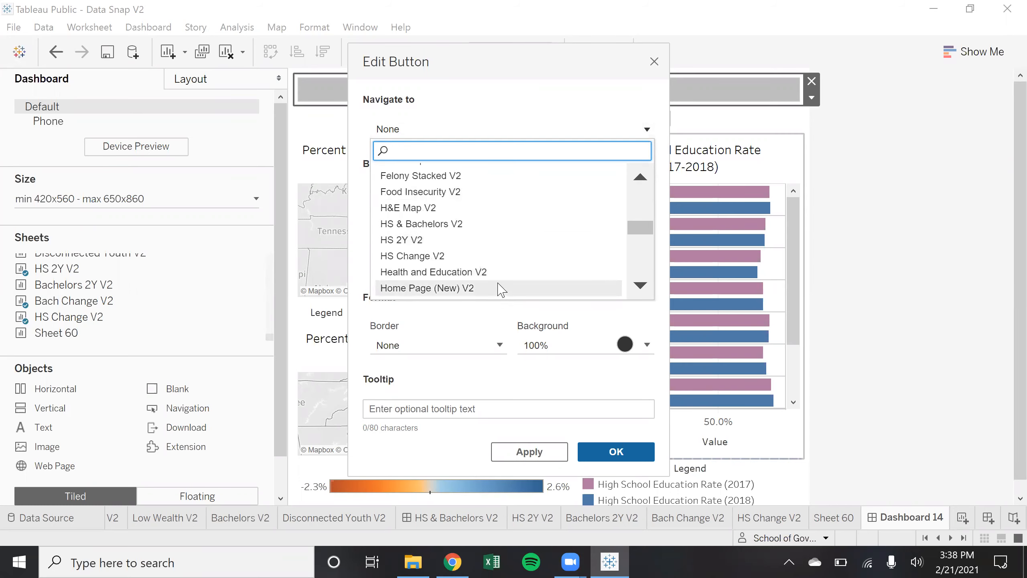
left_click(501, 287)
left_click(508, 167)
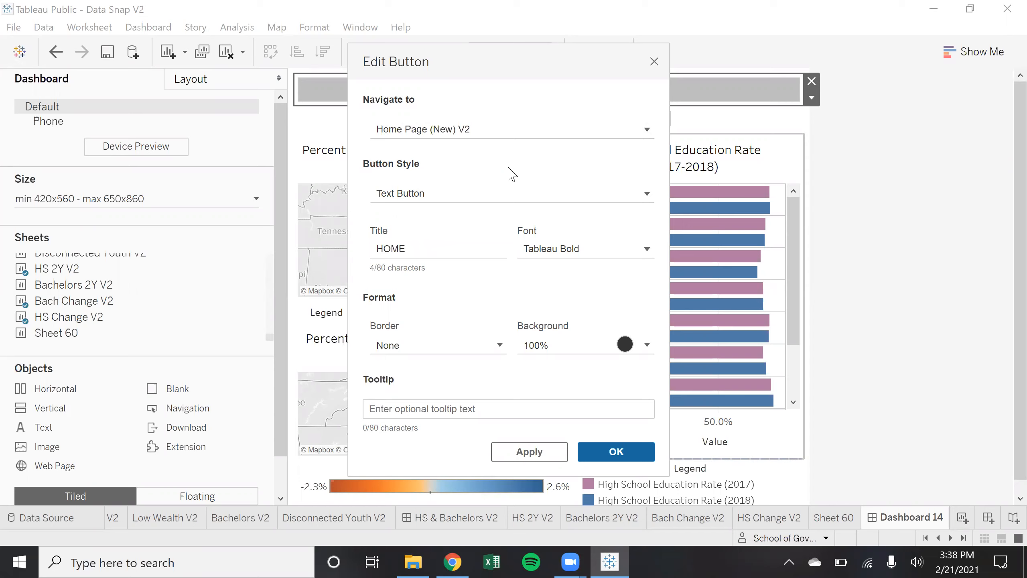
Set the button's background to None and give it a thin solid border
left_click(596, 347)
left_click(588, 137)
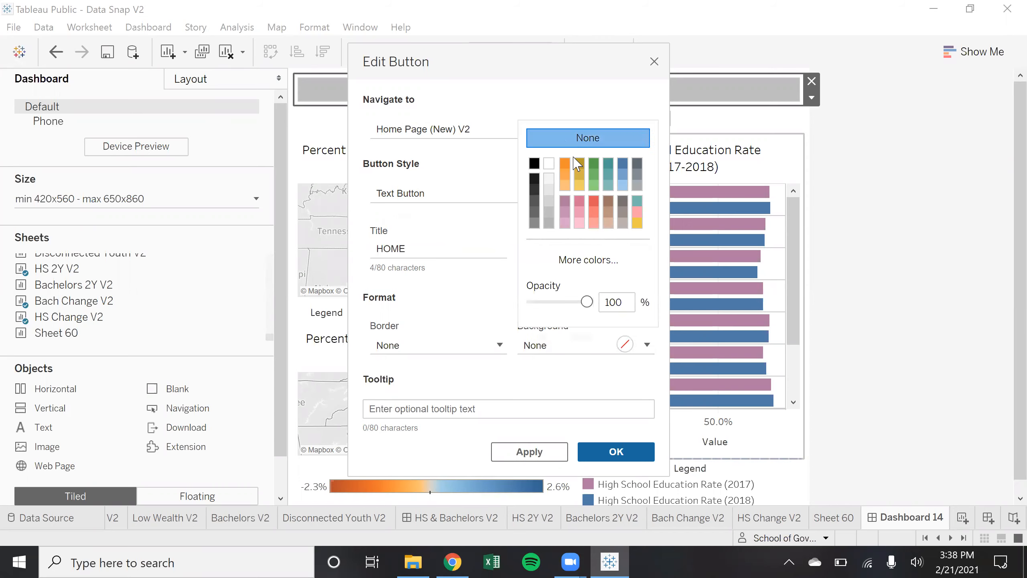
left_click(501, 344)
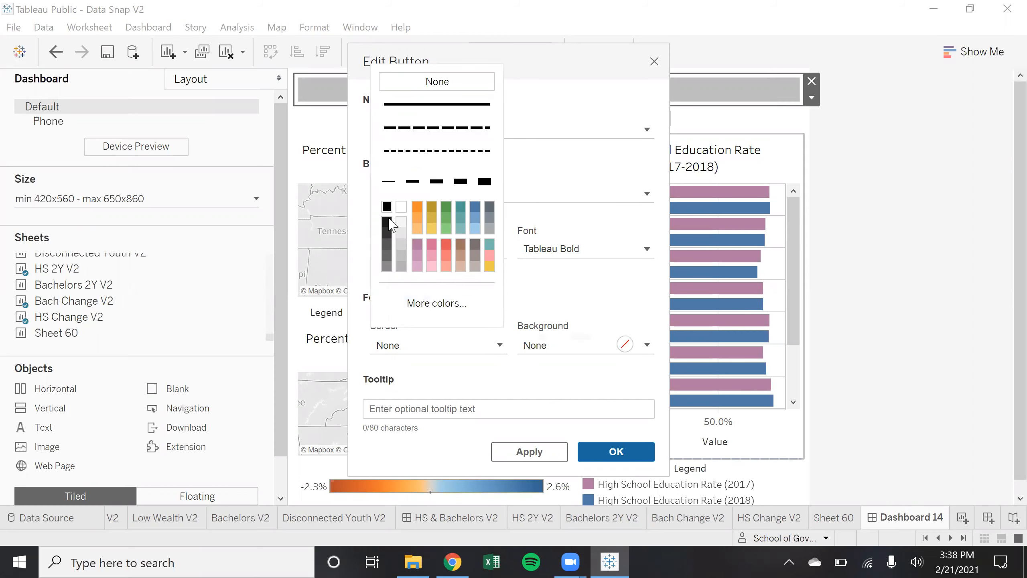
left_click(401, 244)
left_click(541, 179)
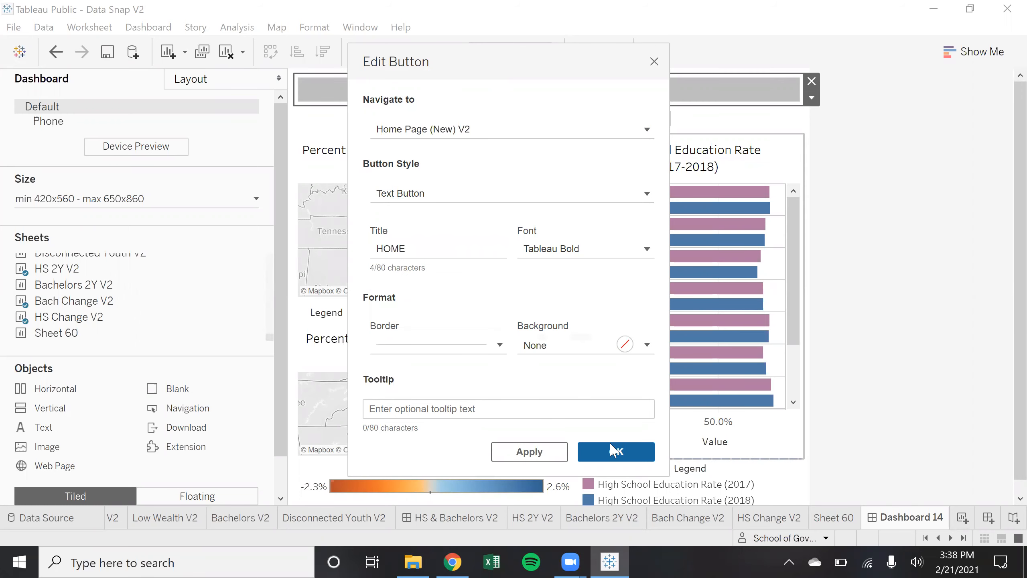
key("Return")
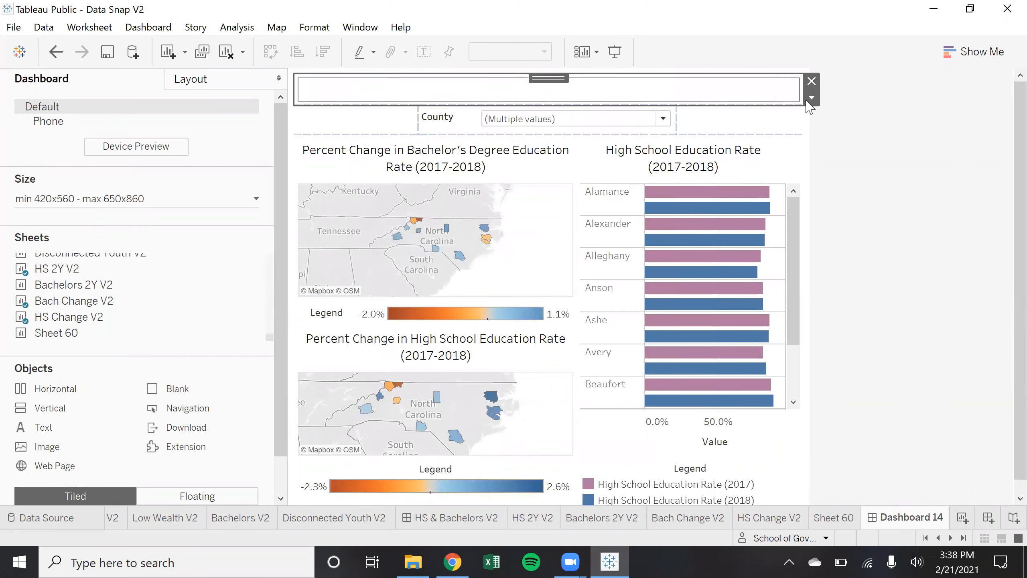
Move the HOME button to the top-left beside the County filter and confirm its title font
left_click_drag(546, 77, 506, 103)
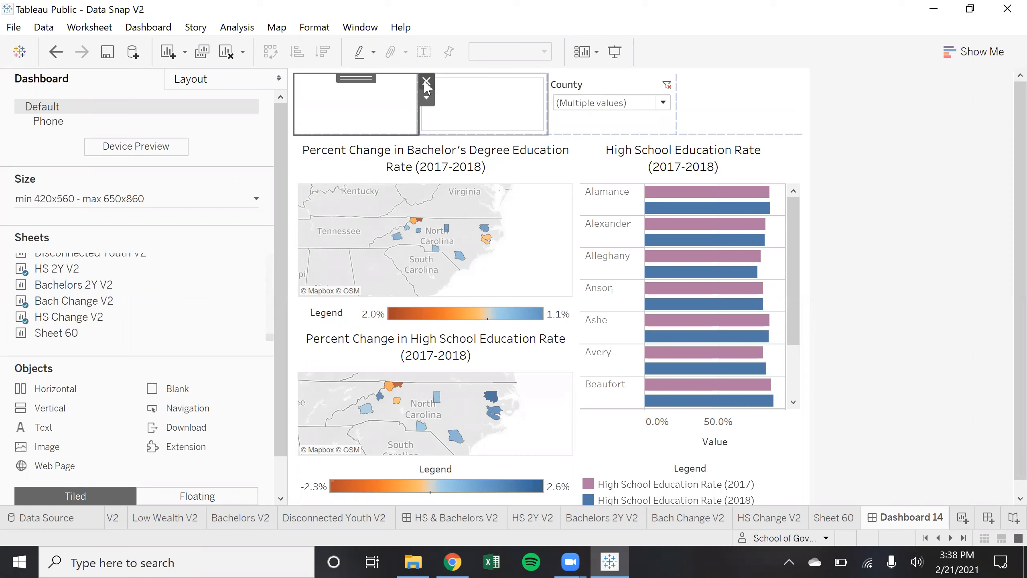
left_click(481, 110)
left_click(555, 98)
left_click(593, 123)
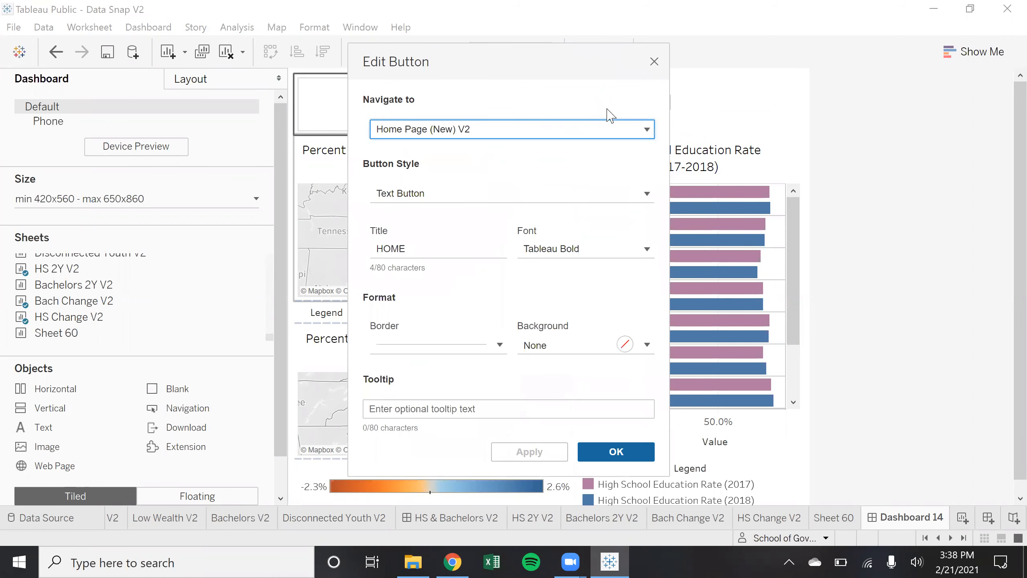
left_click(647, 249)
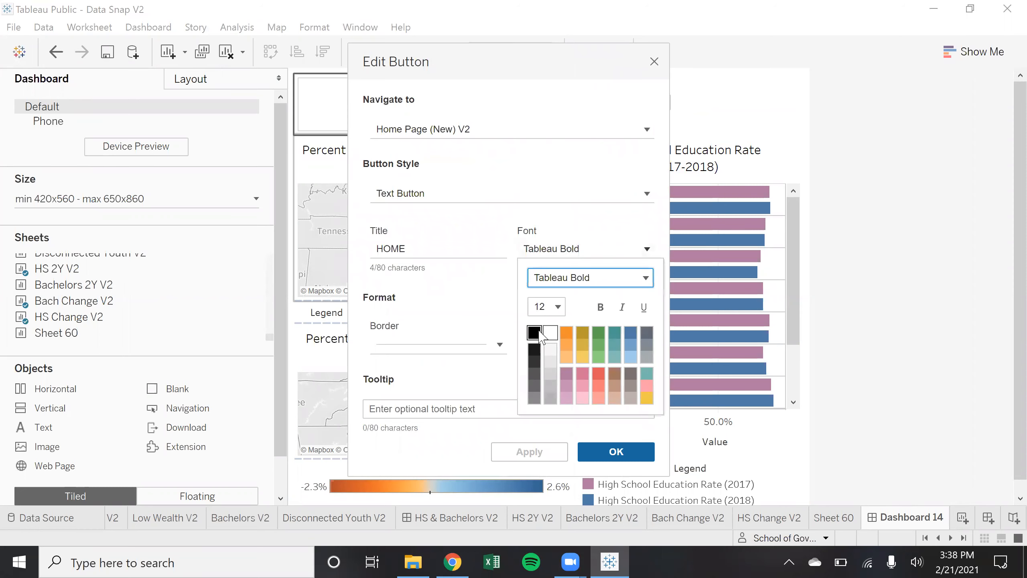
left_click(587, 453)
left_click(587, 453)
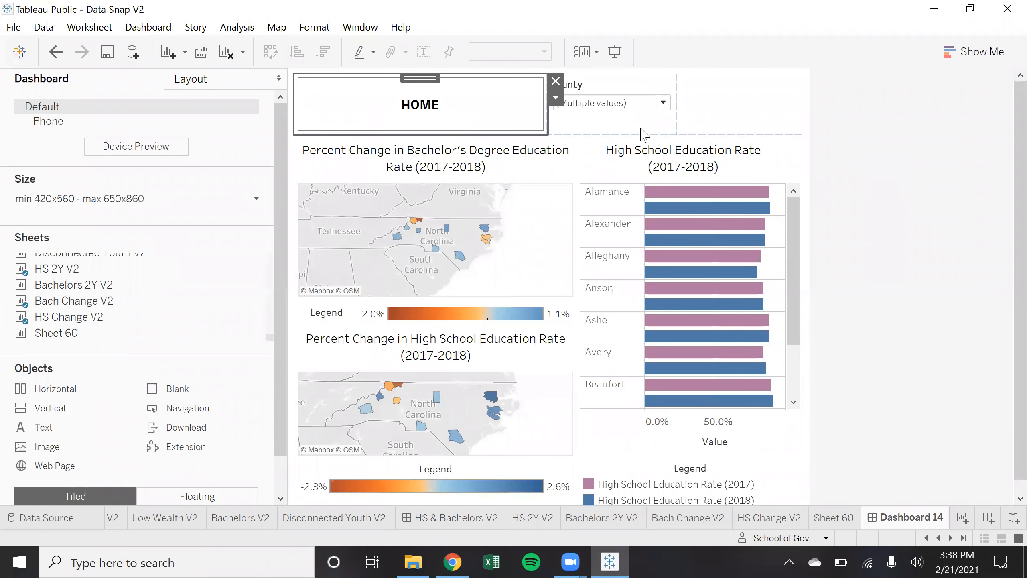
Test the HOME button by navigating to the Home Page (New) V2 dashboard
left_click(462, 97)
left_click(555, 100)
left_click(635, 138)
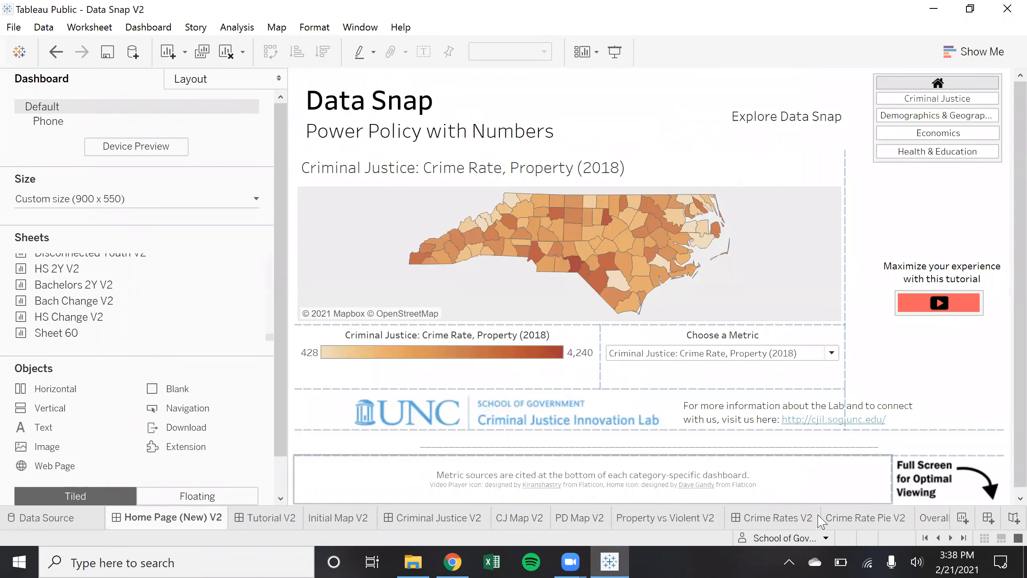
Scroll to the end of the sheet tabs and switch back to Dashboard 14
scroll(821, 519, "down", 15)
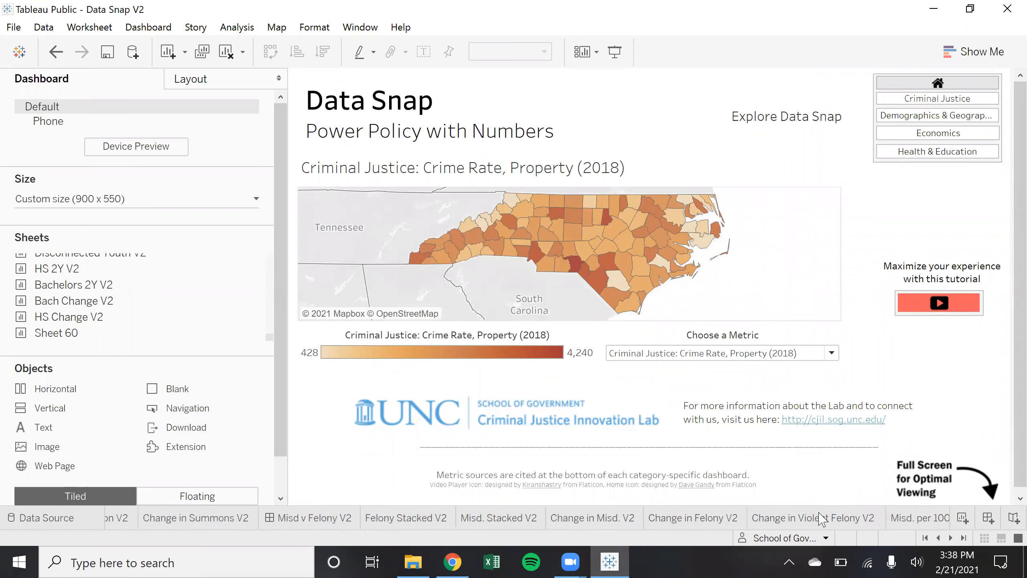
scroll(821, 519, "down", 10)
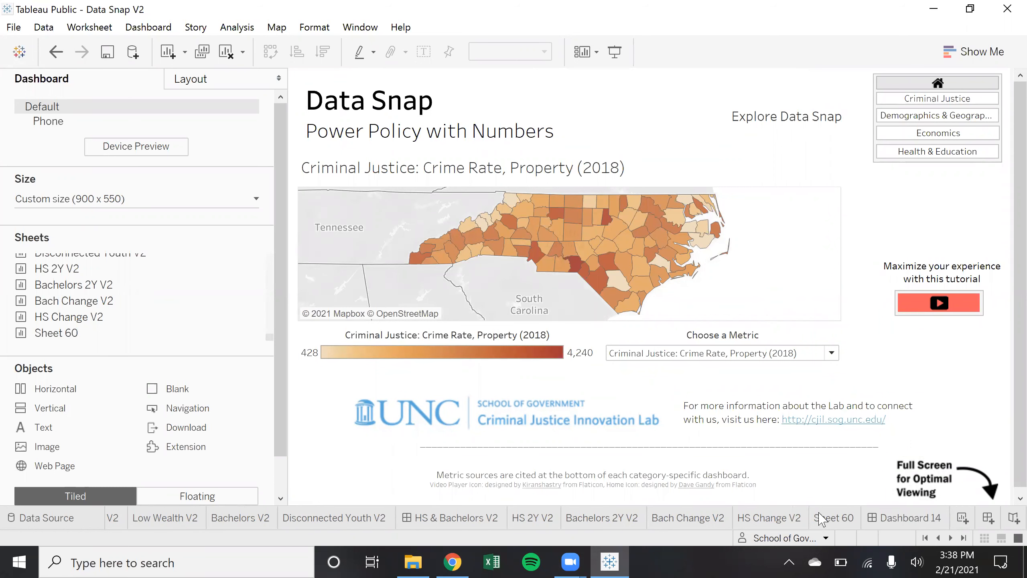
left_click(876, 521)
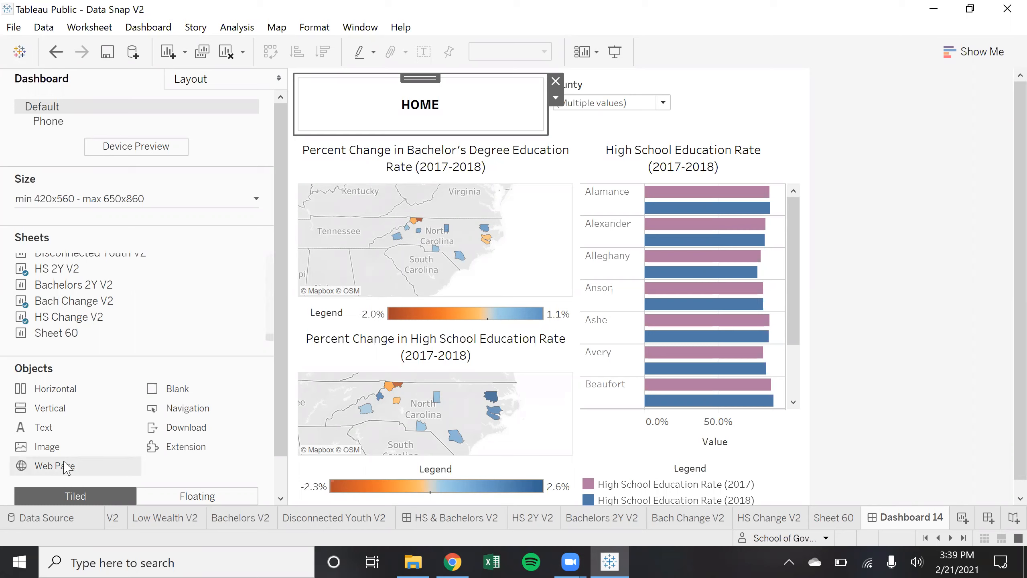
left_click_drag(65, 468, 744, 97)
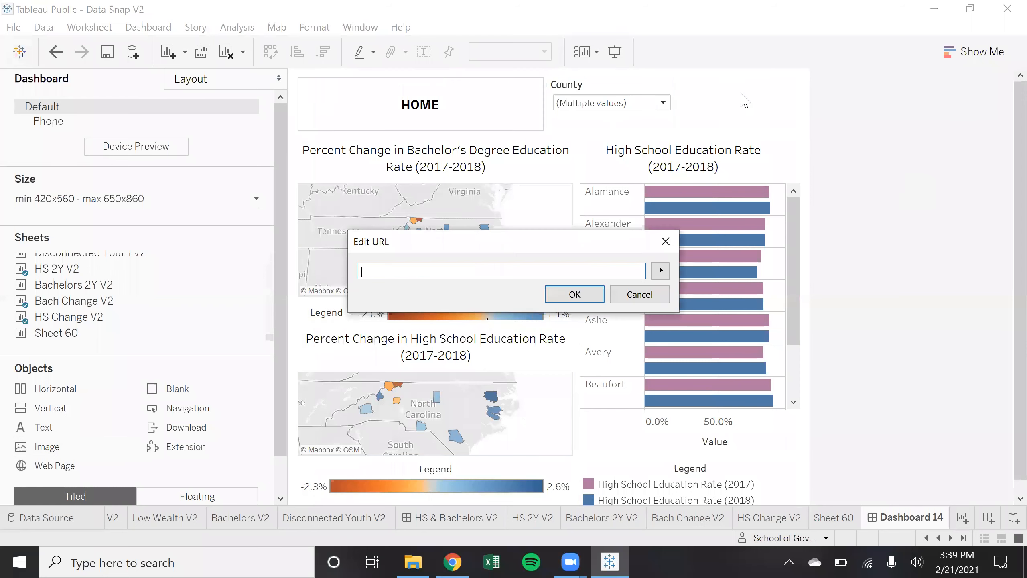
left_click(654, 297)
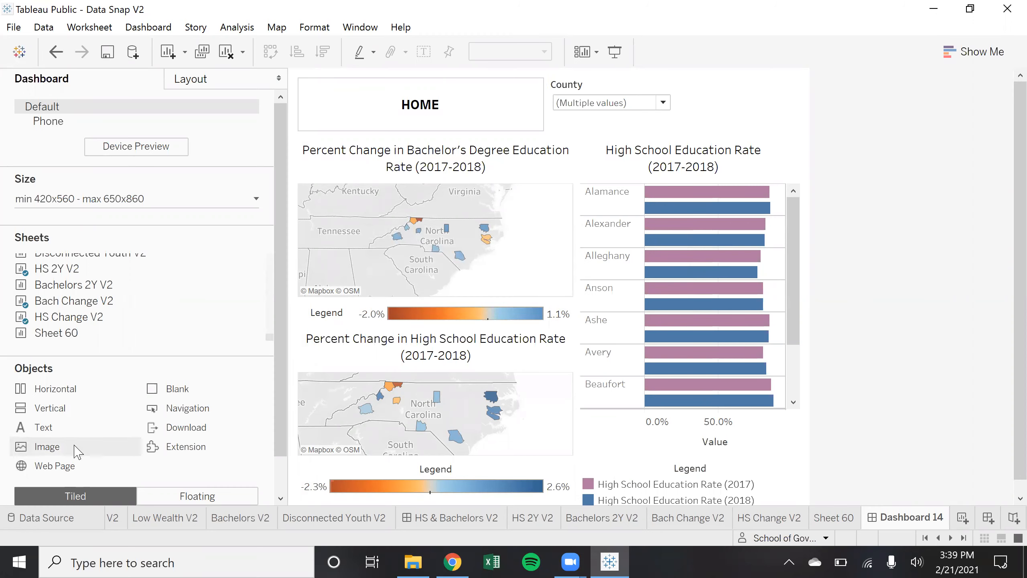
Drop a Text object at the dashboard's top right containing TEST 123
left_click_drag(284, 303, 774, 119)
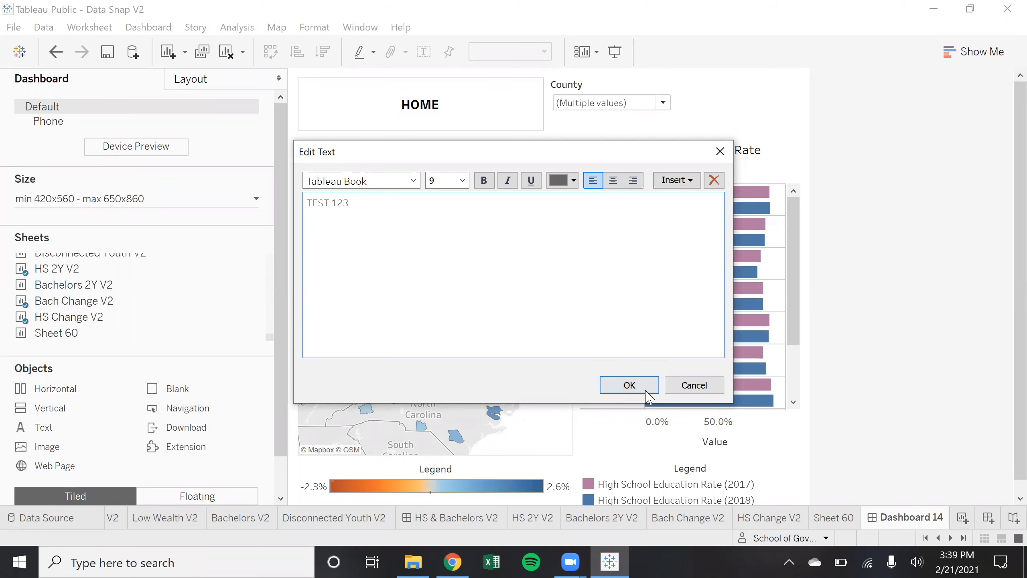
left_click(629, 385)
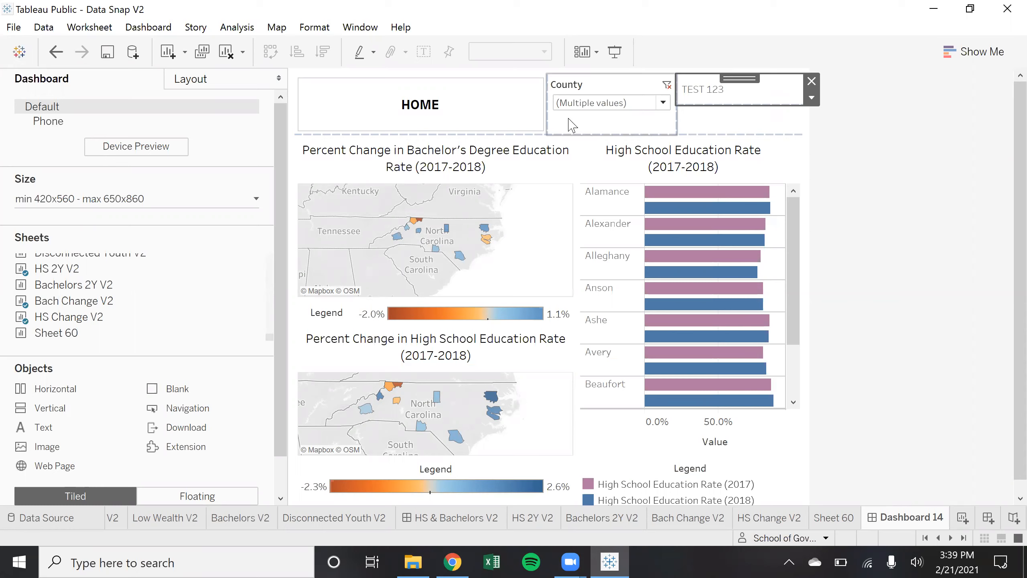
Make the HOME button floating and drag it to the top-left corner
left_click(602, 127)
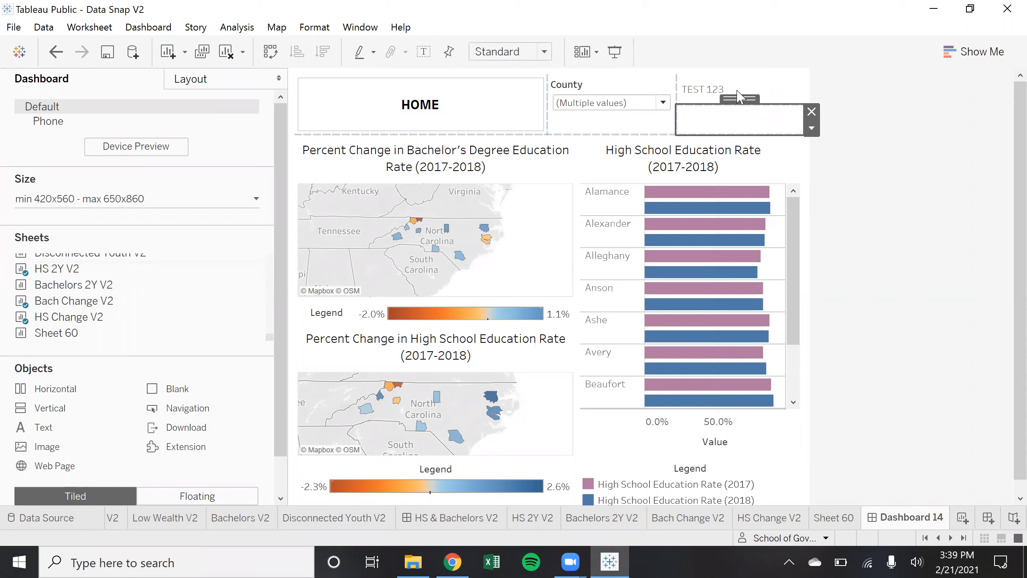
left_click(766, 92)
left_click(488, 133)
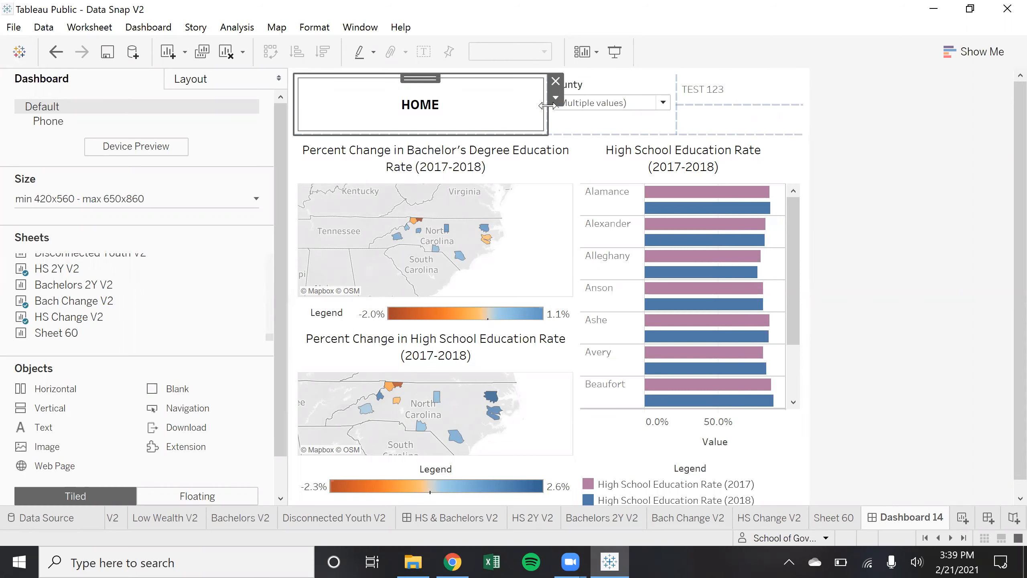
left_click(556, 99)
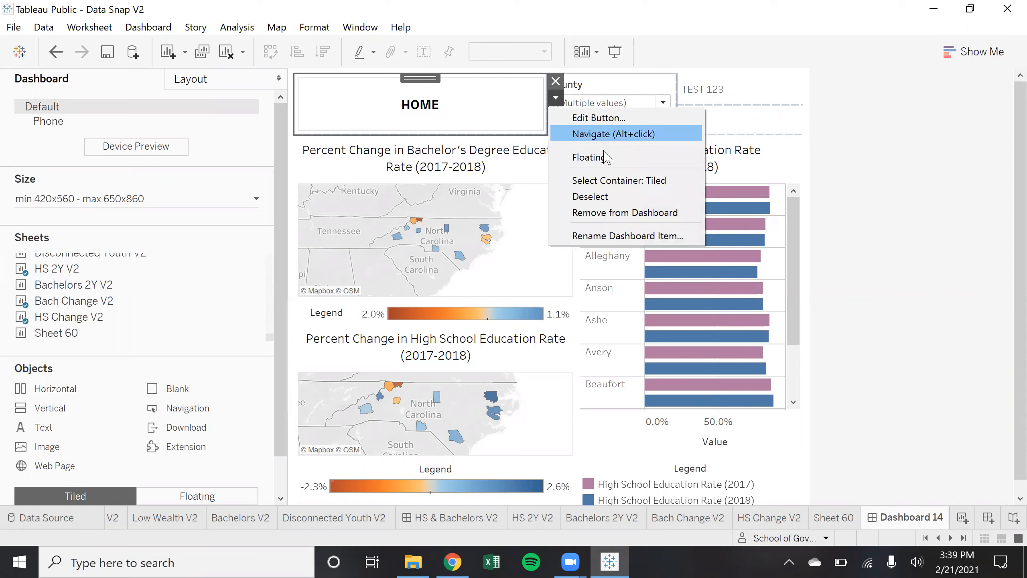
left_click(589, 157)
left_click_drag(420, 78, 728, 93)
Shrink the blank top-left object so the County filter shows fully, and narrow the HOME button
left_click_drag(177, 383, 364, 103)
left_click_drag(484, 114, 451, 113)
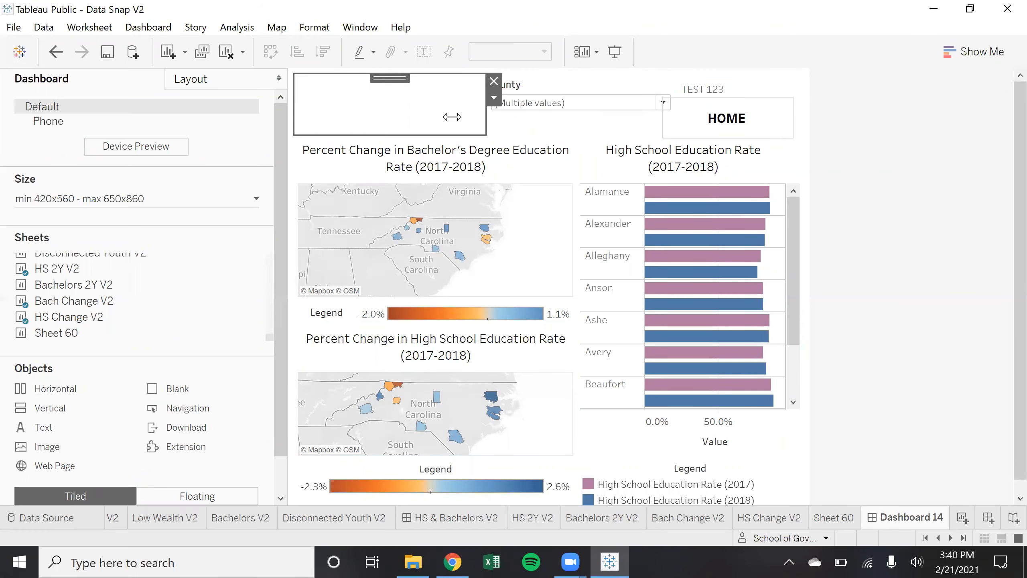
left_click(685, 126)
left_click_drag(663, 100, 326, 73)
left_click(892, 124)
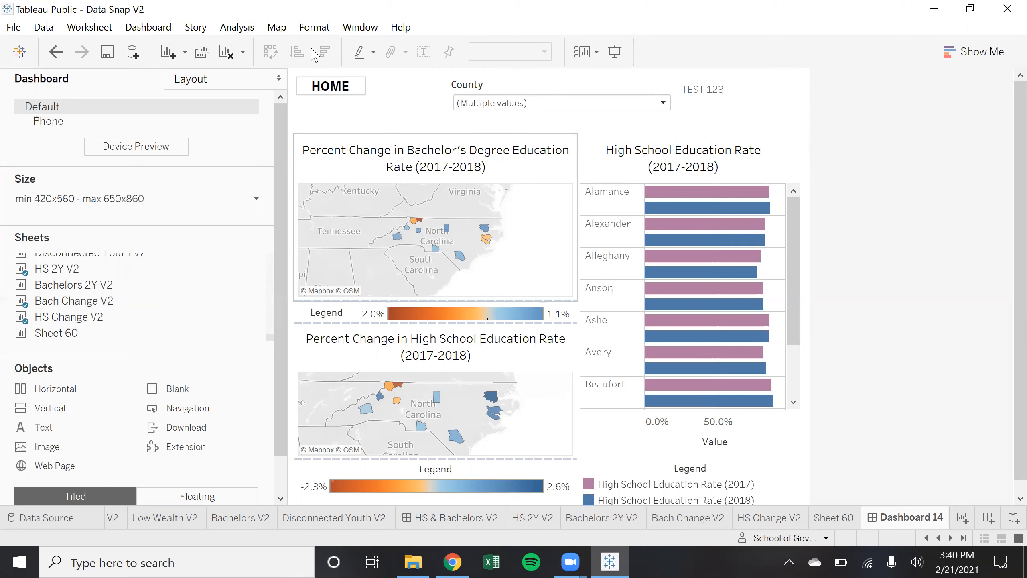
Float the TEST 123 text, resize it and place it just below the HOME button
left_click(753, 96)
left_click(811, 98)
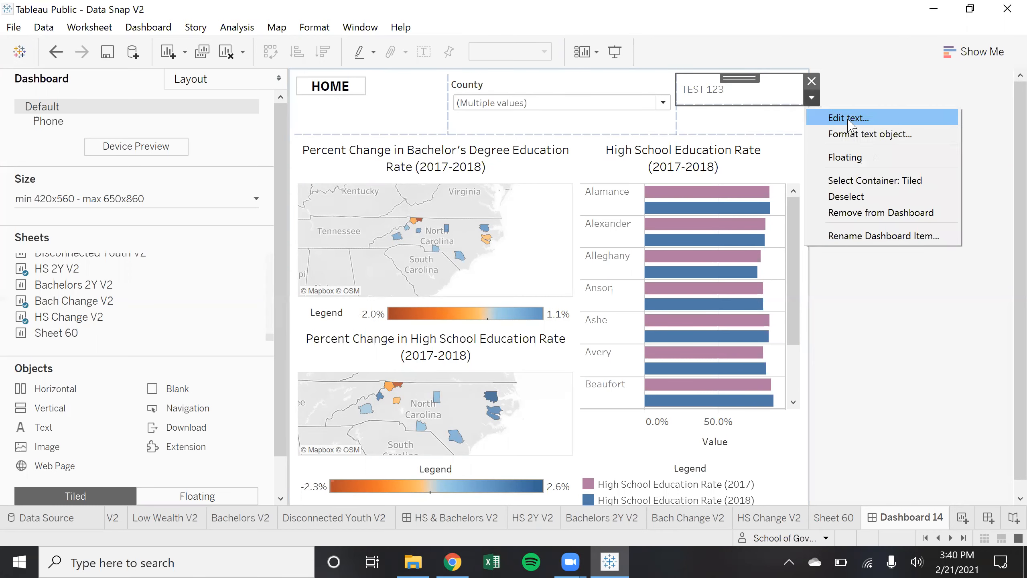
left_click(841, 156)
left_click_drag(732, 87, 344, 92)
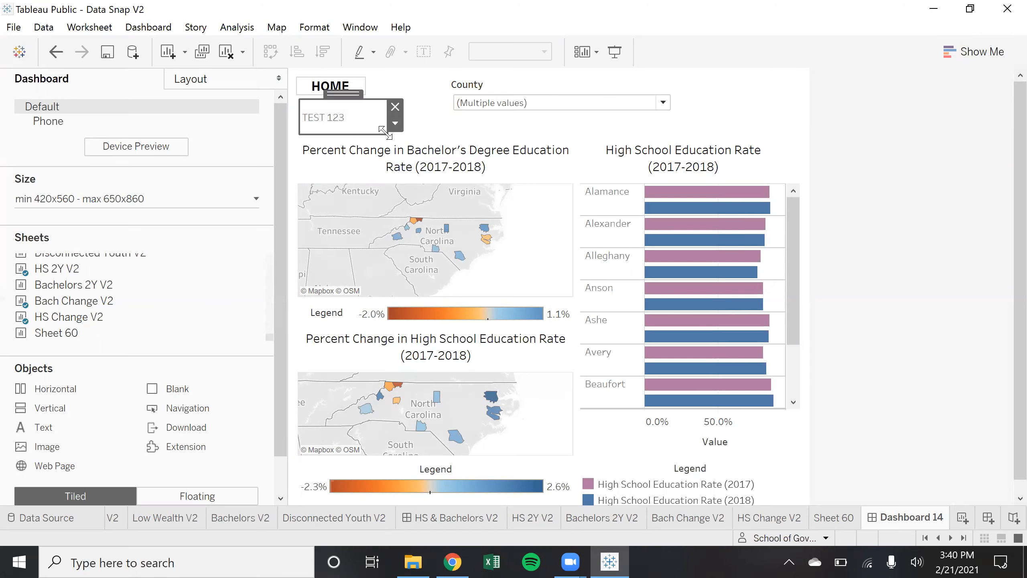
left_click_drag(382, 131, 392, 126)
left_click_drag(349, 96, 345, 103)
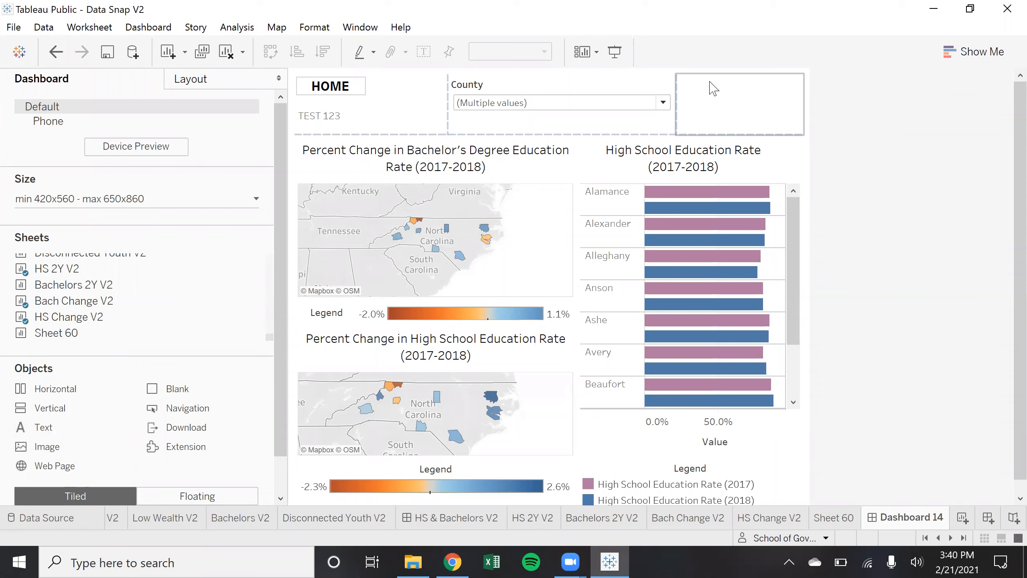
left_click(716, 104)
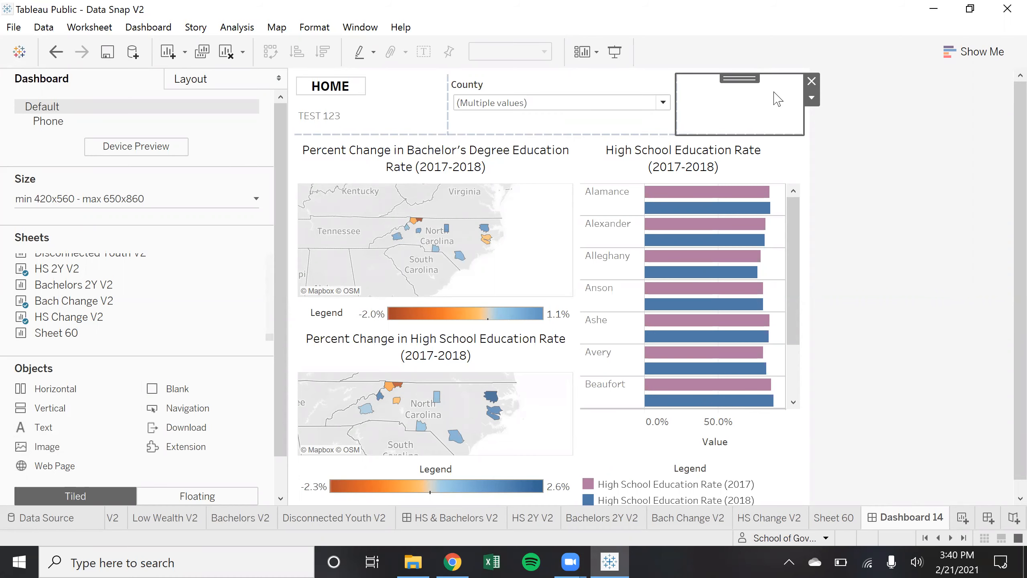
left_click(978, 310)
Open the File menu to reach Save to Tableau Public As
scroll(859, 293, "down", 1)
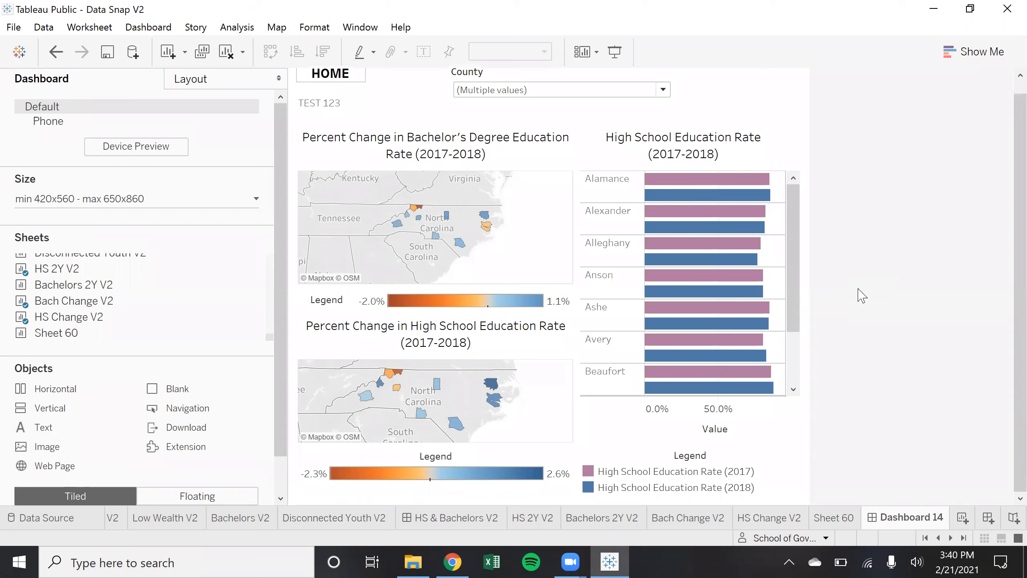
scroll(823, 287, "up", 1)
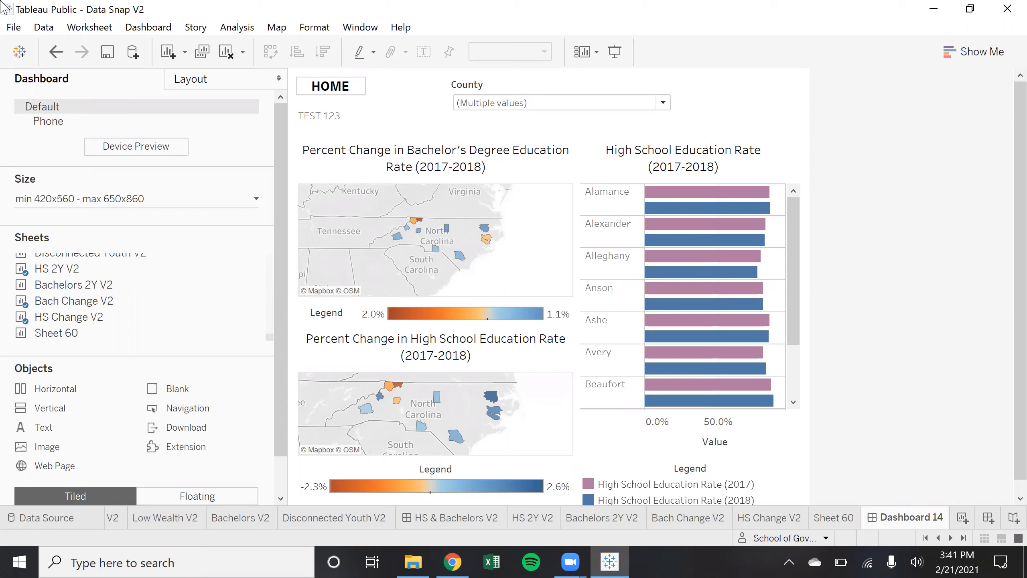
left_click(14, 29)
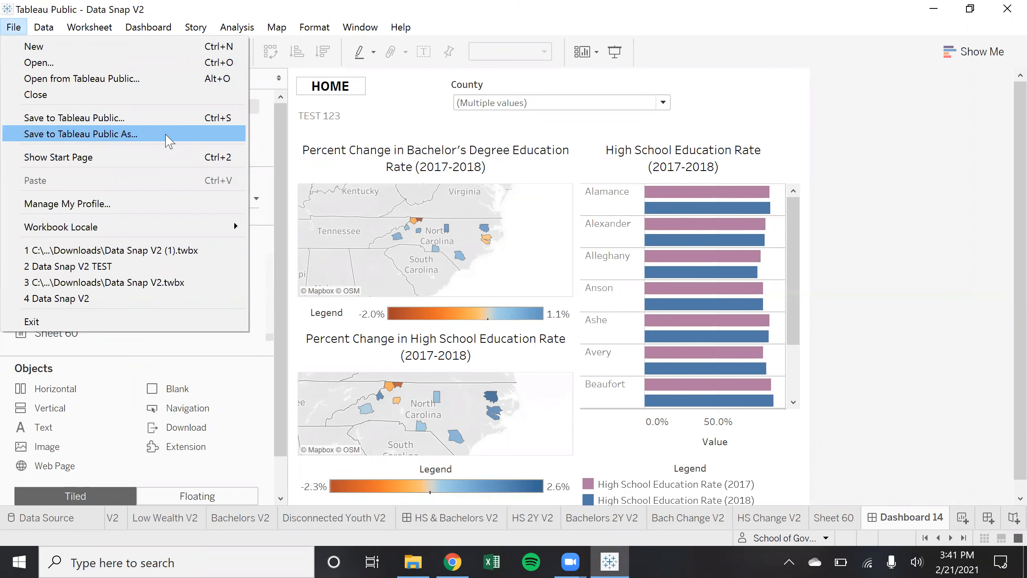
Publish the workbook to Tableau Public under the title Data Snap V2 TEST
left_click(167, 135)
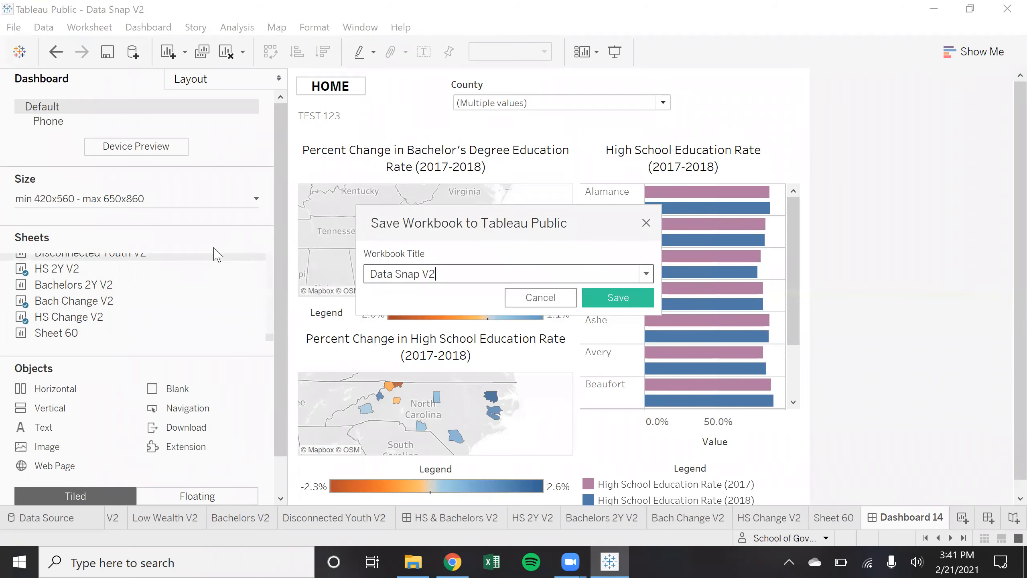
type("TEST")
left_click(601, 299)
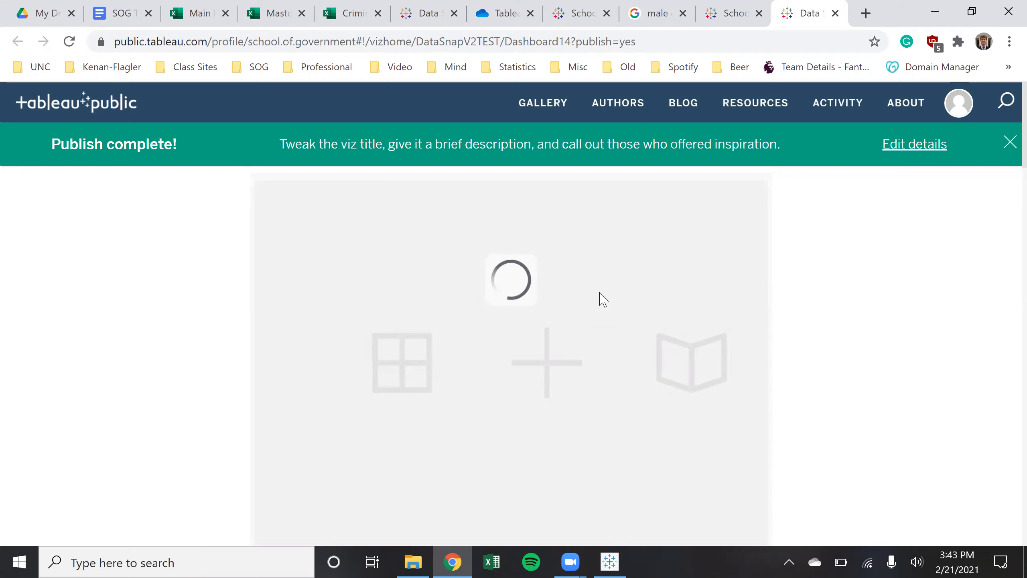
Dismiss the Publish complete banner, scroll through the published dashboard, and open the County filter list
left_click(1008, 142)
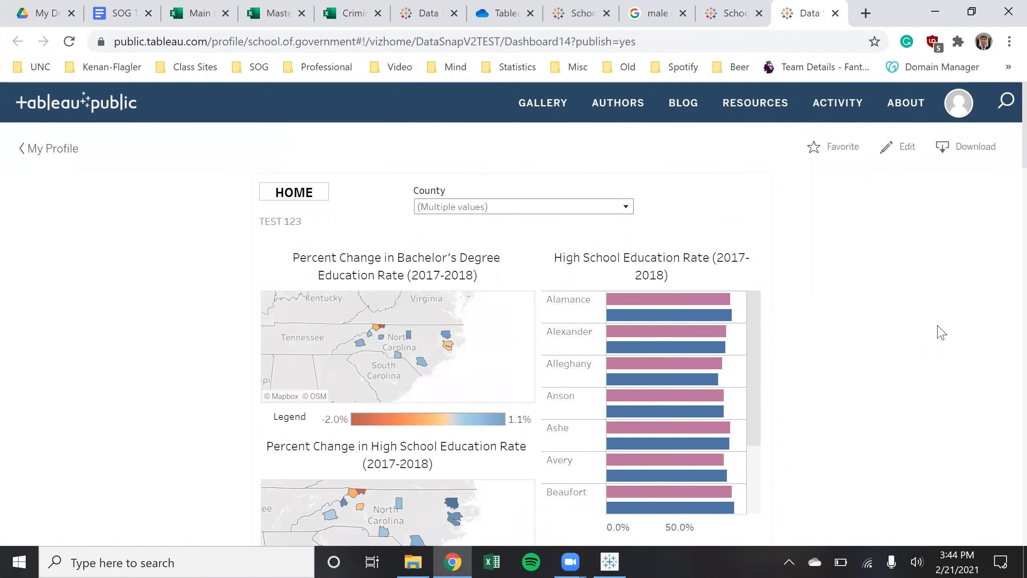
scroll(939, 329, "down", 10)
scroll(939, 335, "up", 8)
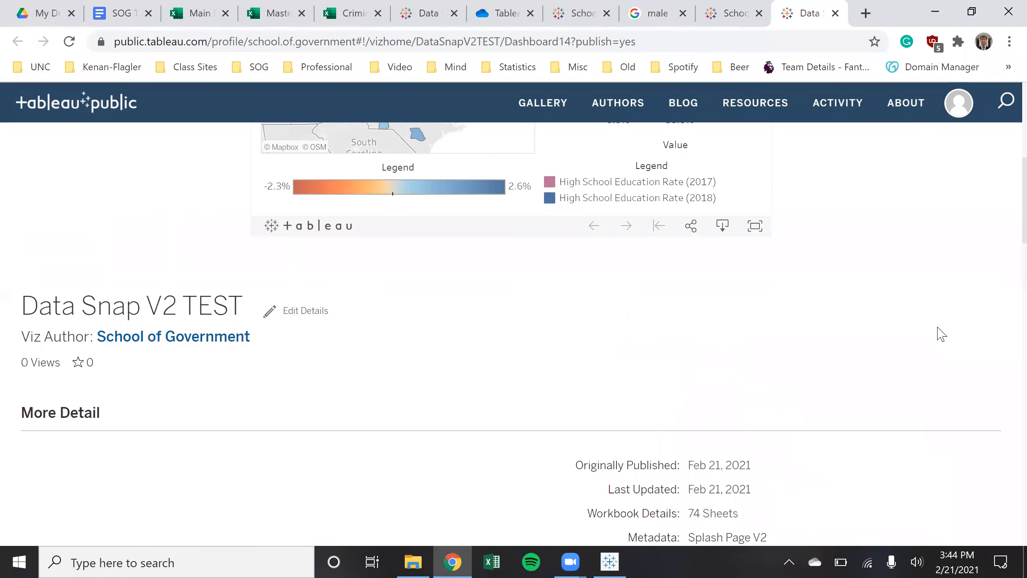
scroll(966, 218, "up", 2)
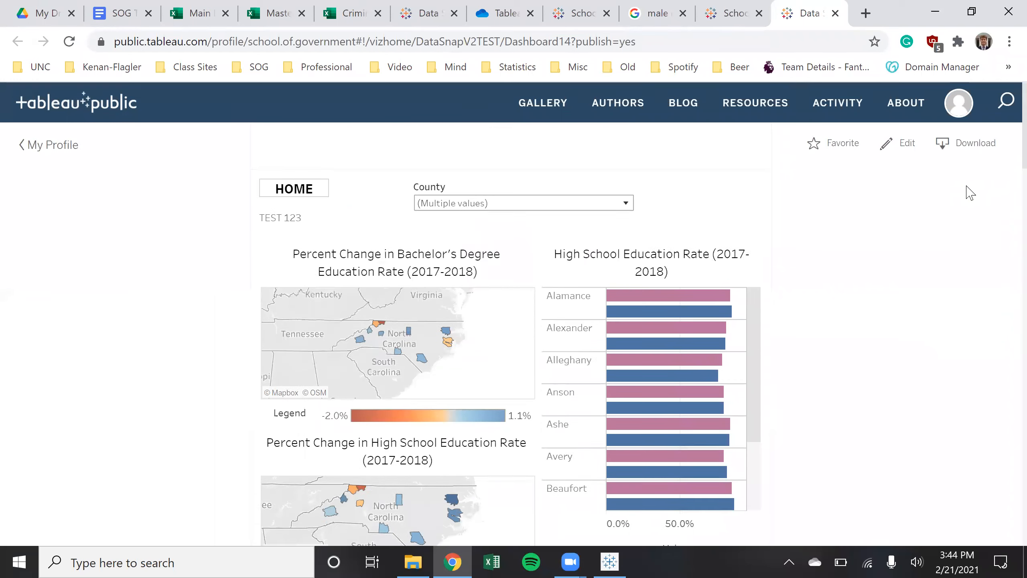
scroll(1002, 337, "down", 15)
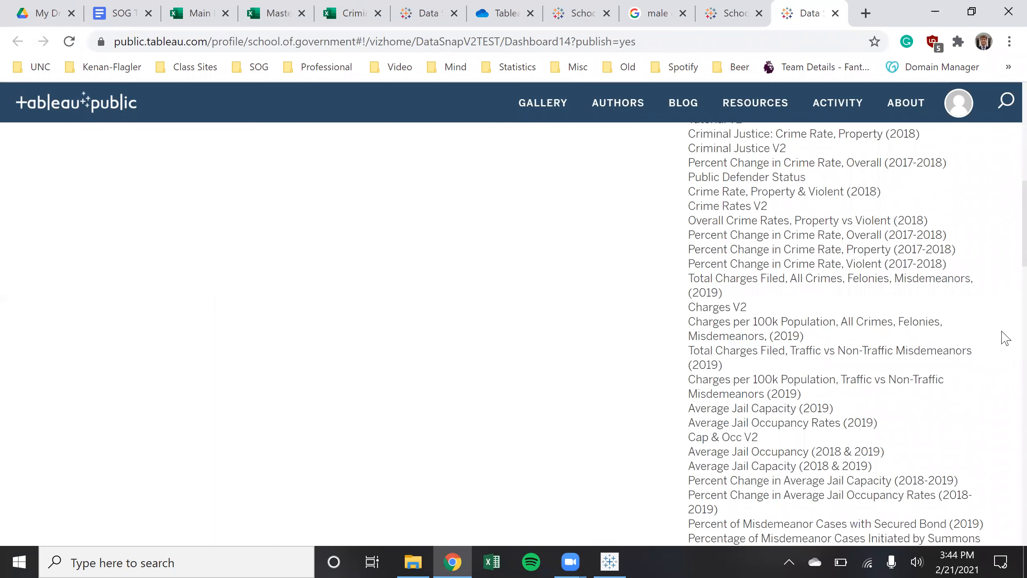
scroll(1003, 379, "up", 5)
scroll(1005, 380, "up", 10)
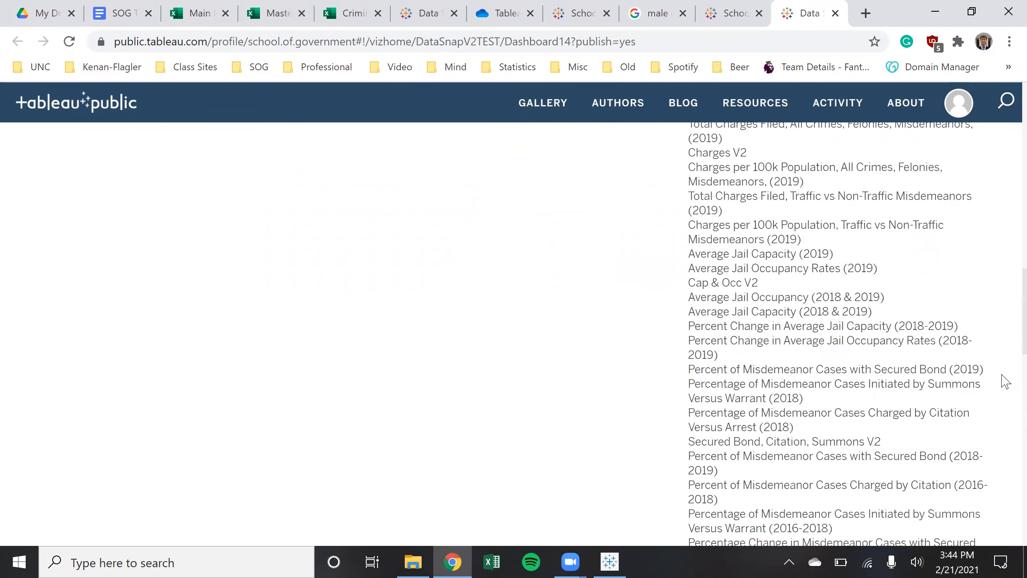
scroll(1006, 380, "up", 6)
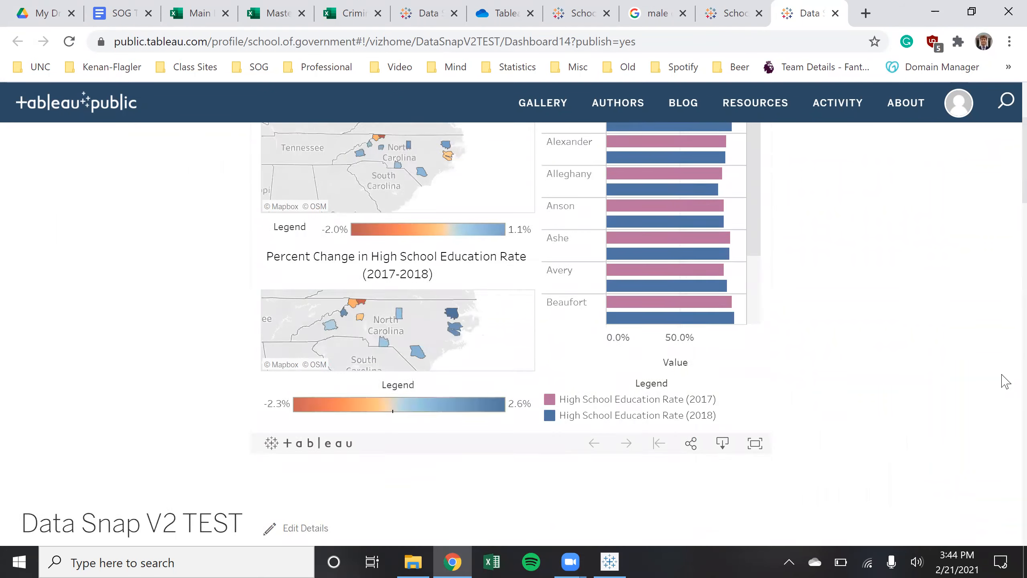
scroll(909, 371, "down", 15)
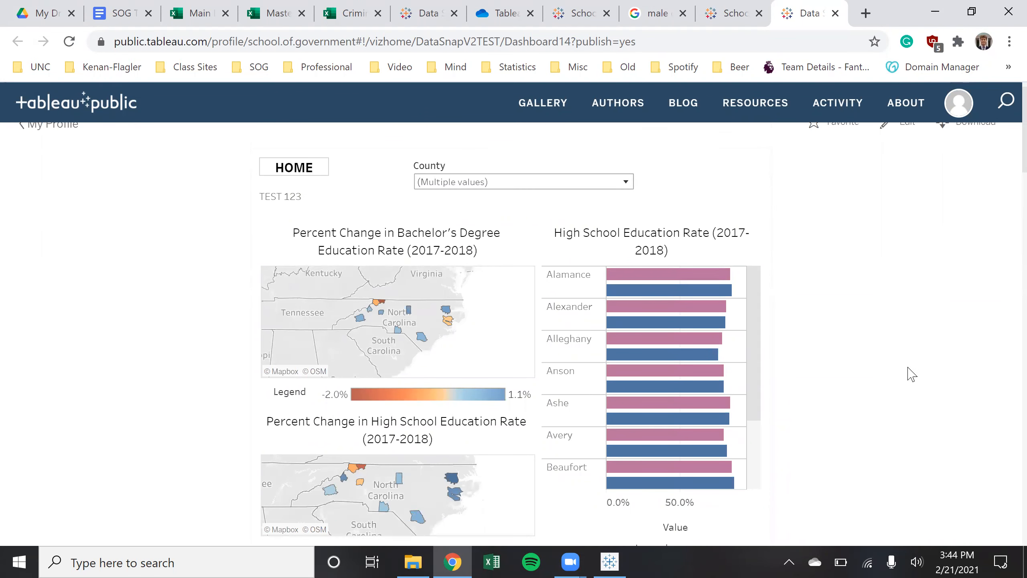
scroll(963, 408, "down", 10)
scroll(962, 411, "up", 3)
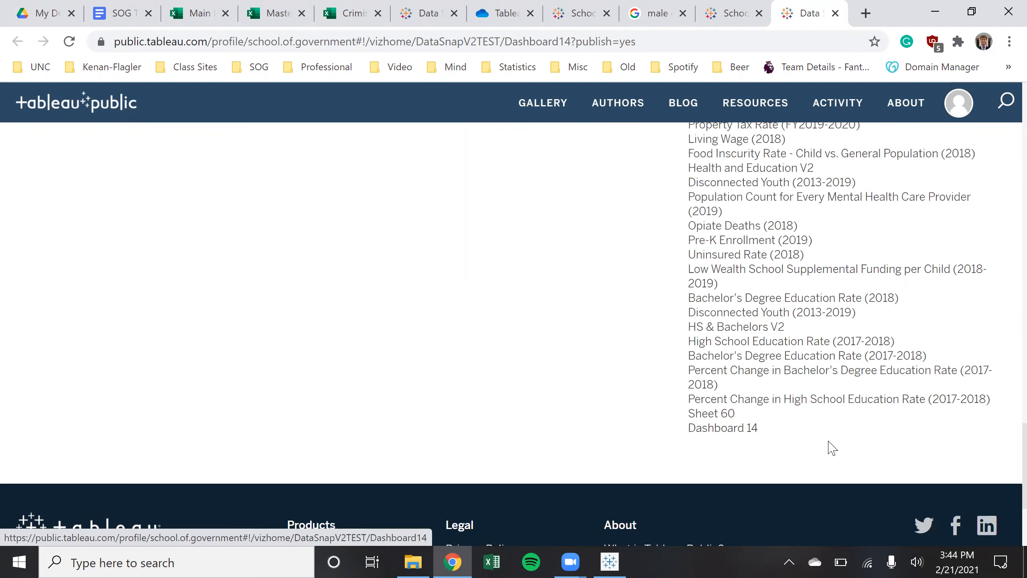
scroll(838, 445, "up", 15)
scroll(837, 445, "up", 20)
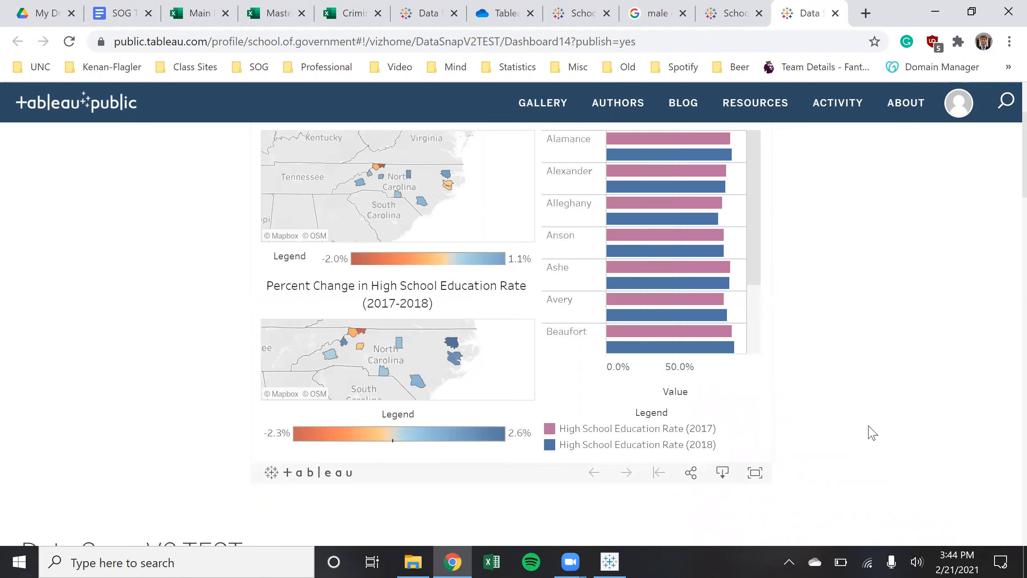
left_click(626, 206)
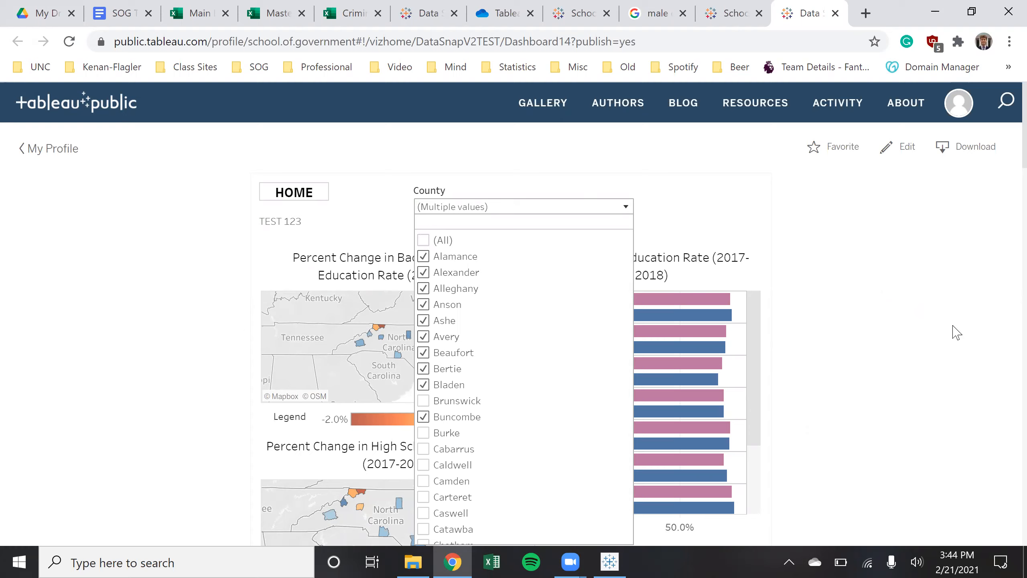
Check (All) in the County filter list so both maps show every North Carolina county
left_click(677, 232)
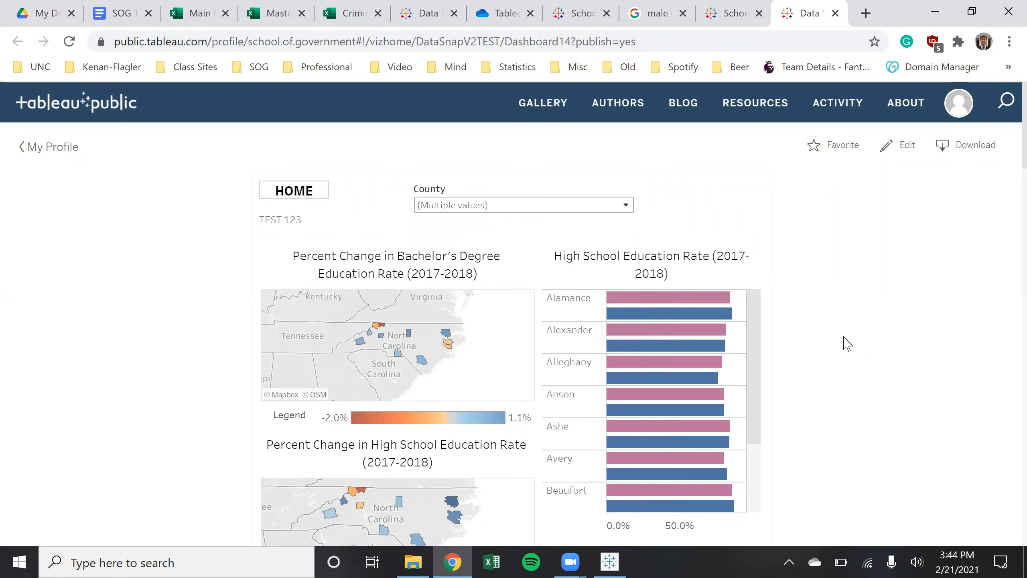
scroll(844, 344, "down", 4)
scroll(845, 344, "up", 3)
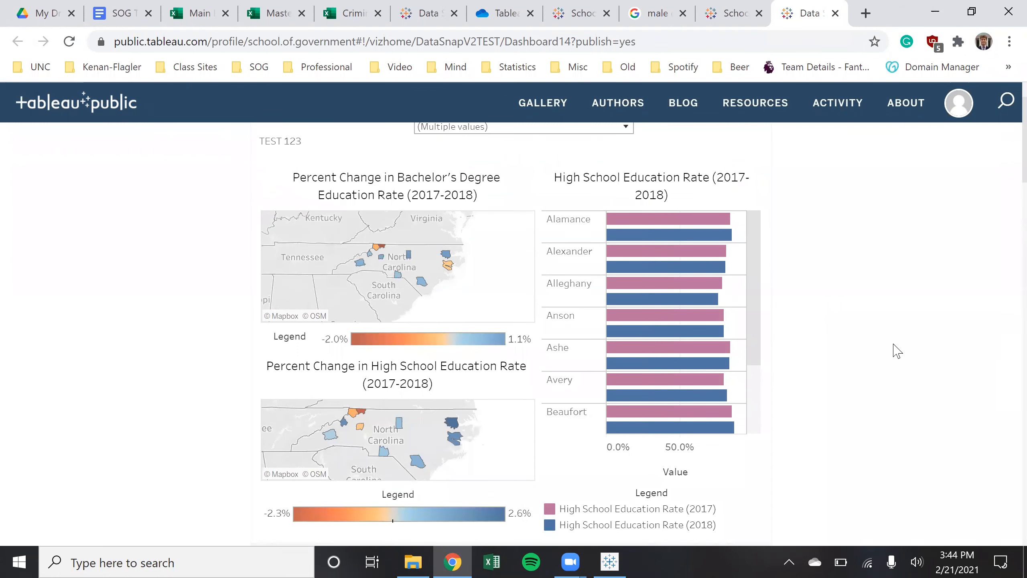
scroll(882, 372, "up", 2)
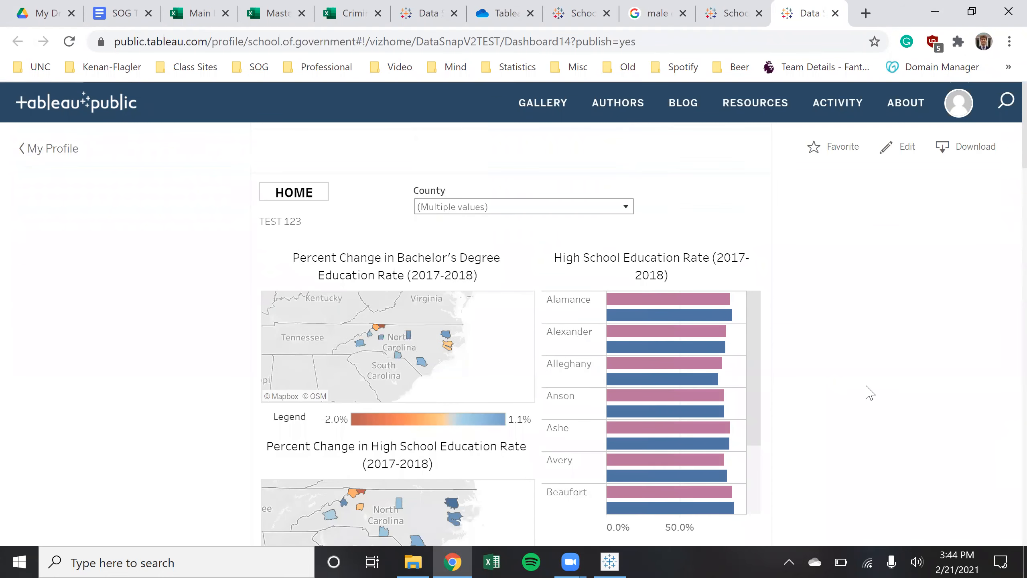
left_click(625, 207)
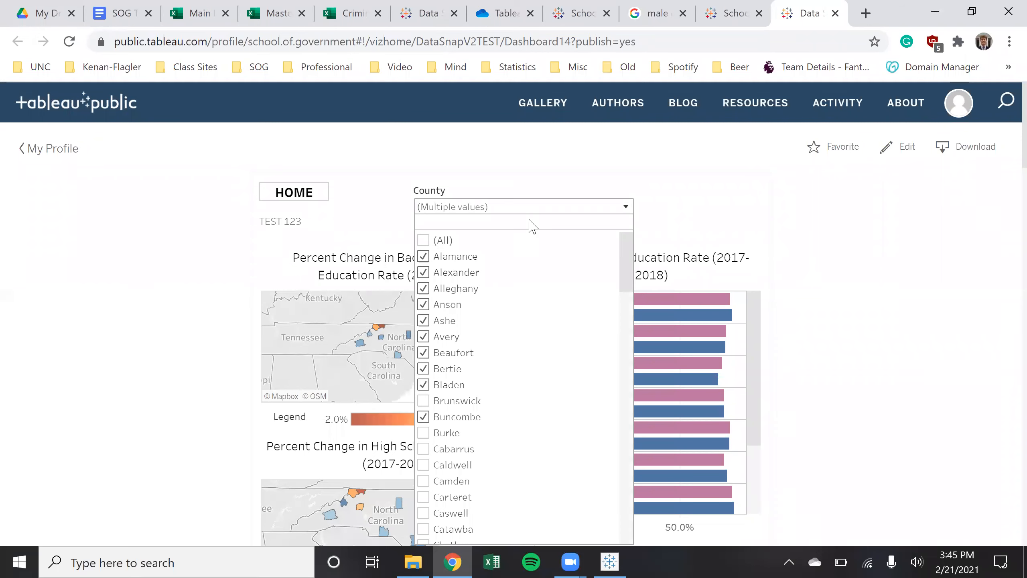
left_click(425, 241)
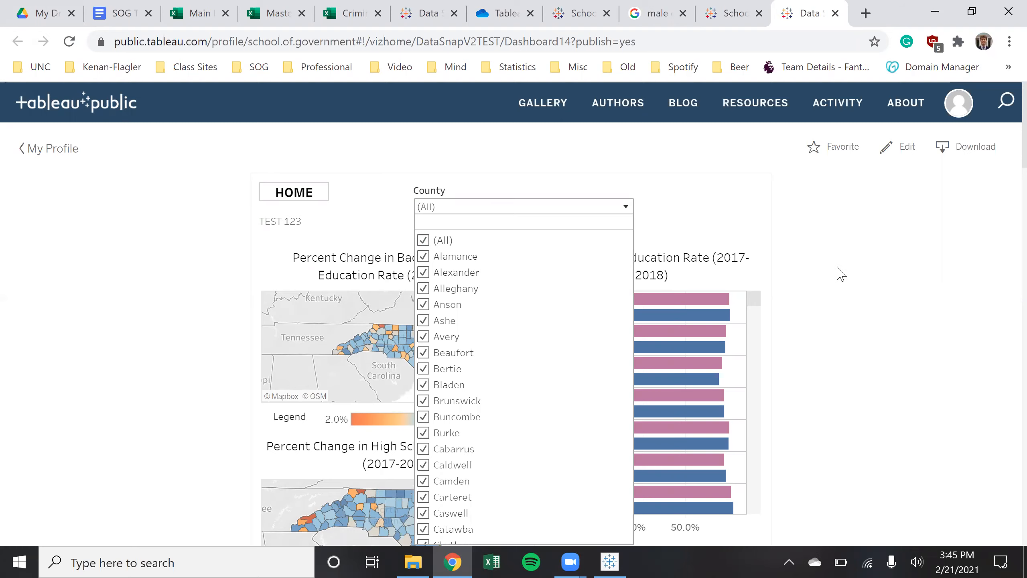
left_click(626, 207)
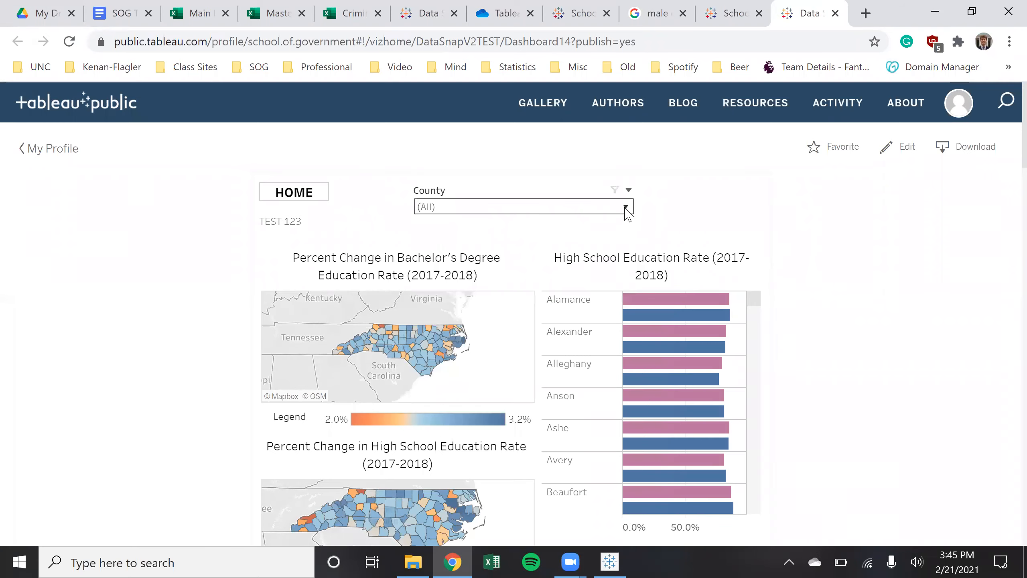
Use the HOME button to reach the Data Snap home page with the 2018 property crime map
left_click(311, 194)
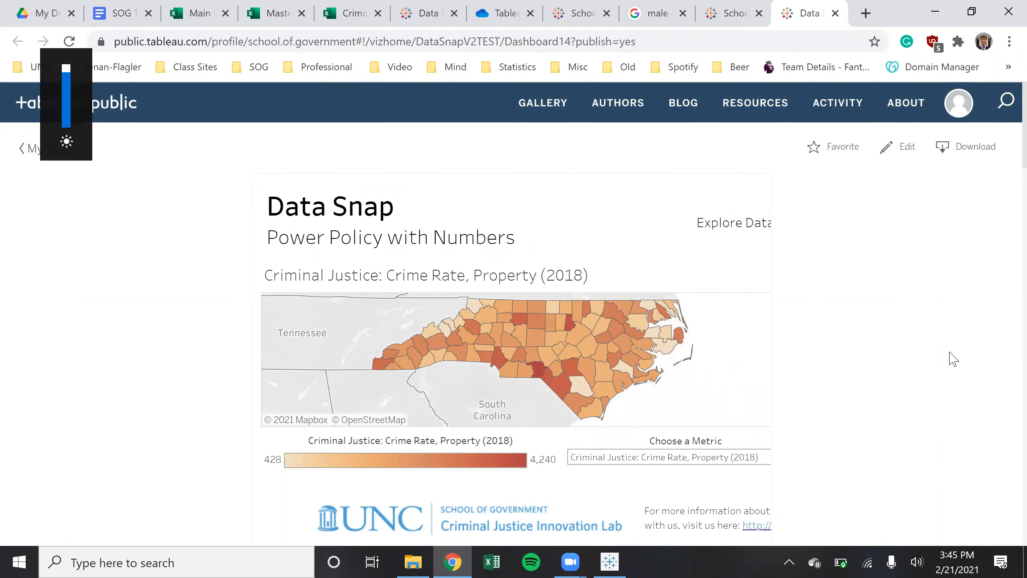
scroll(954, 359, "down", 8)
scroll(954, 359, "up", 8)
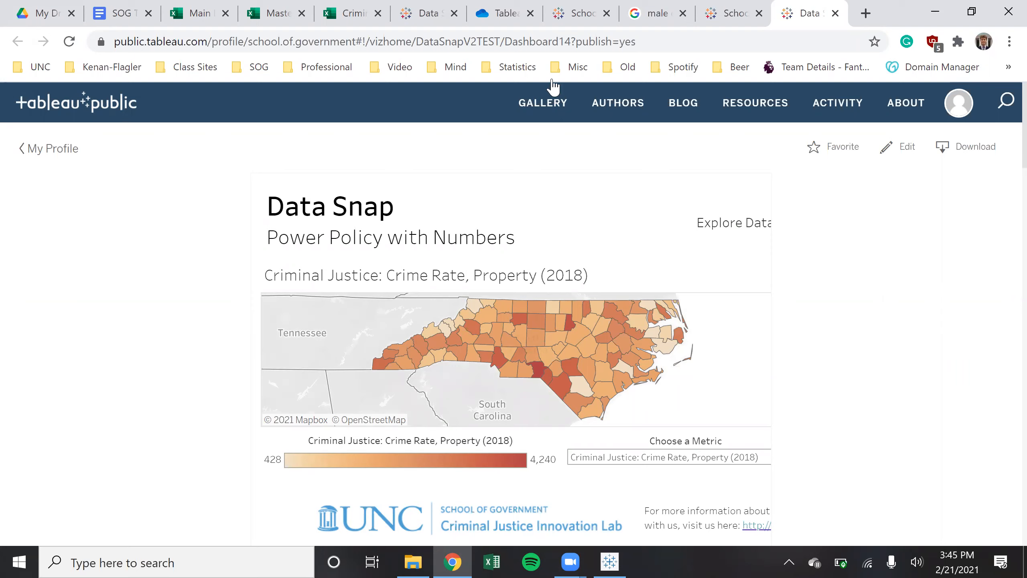
In the SOG Tableau Data Repository Guide, check the HS & Bachelors V2 data location link
left_click(132, 17)
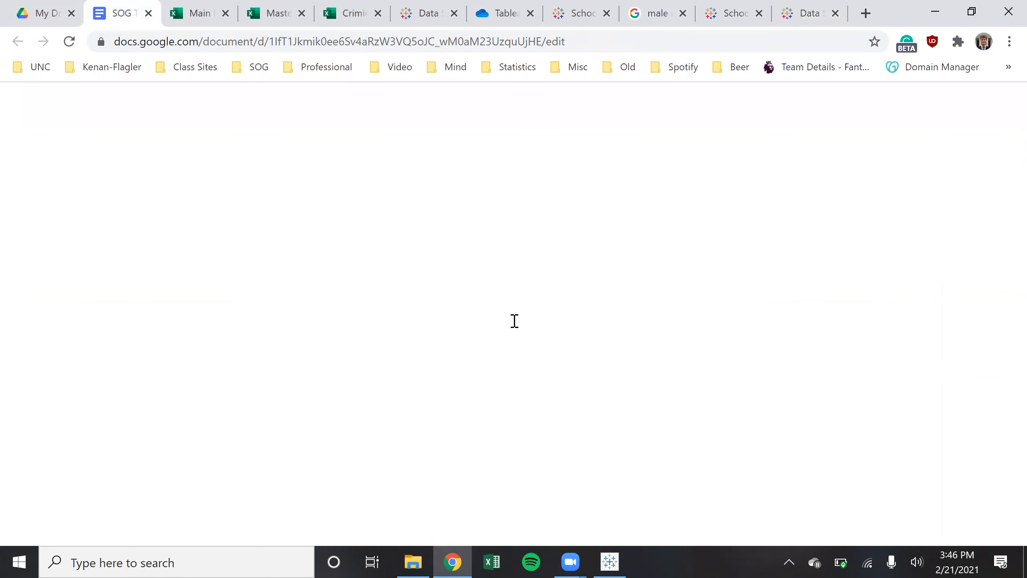
scroll(525, 349, "down", 15)
scroll(494, 347, "down", 20)
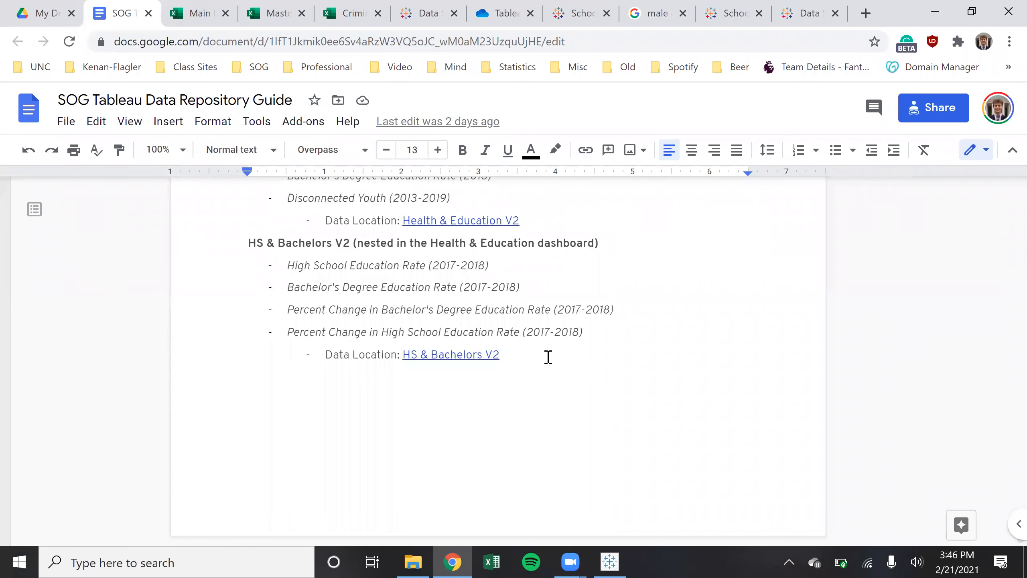
left_click(570, 340)
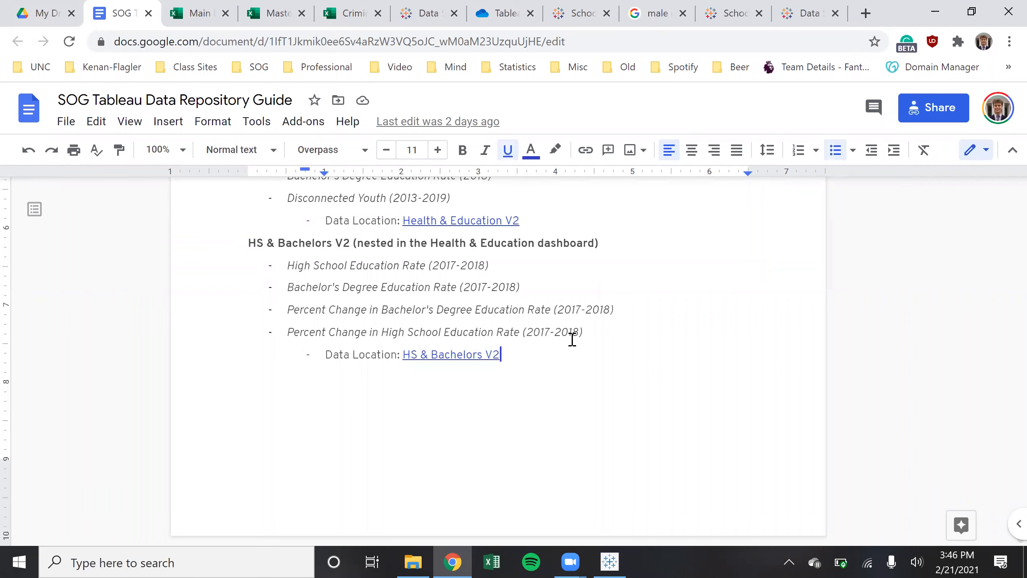
scroll(580, 342, "up", 15)
scroll(581, 342, "up", 20)
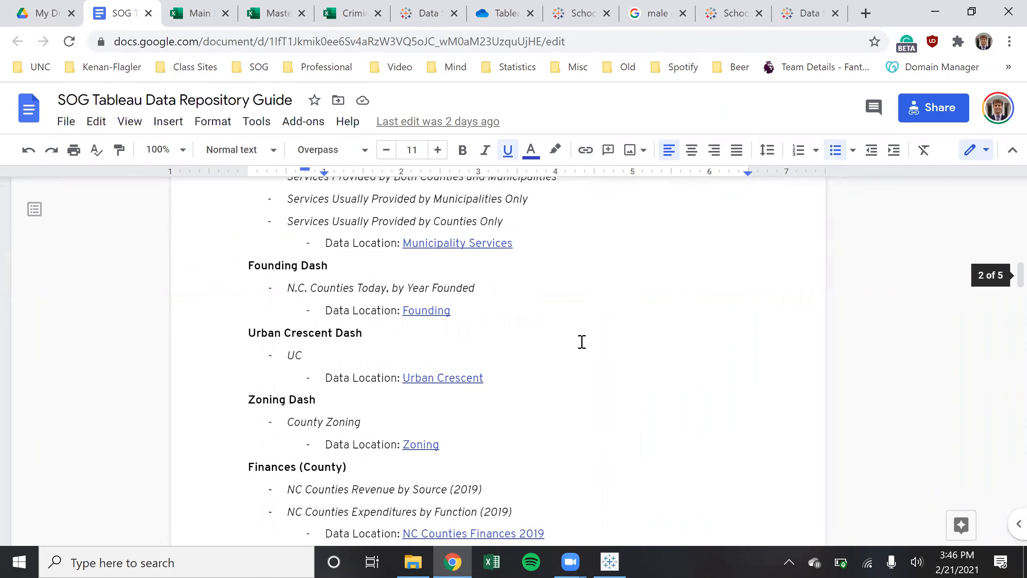
scroll(581, 342, "down", 6)
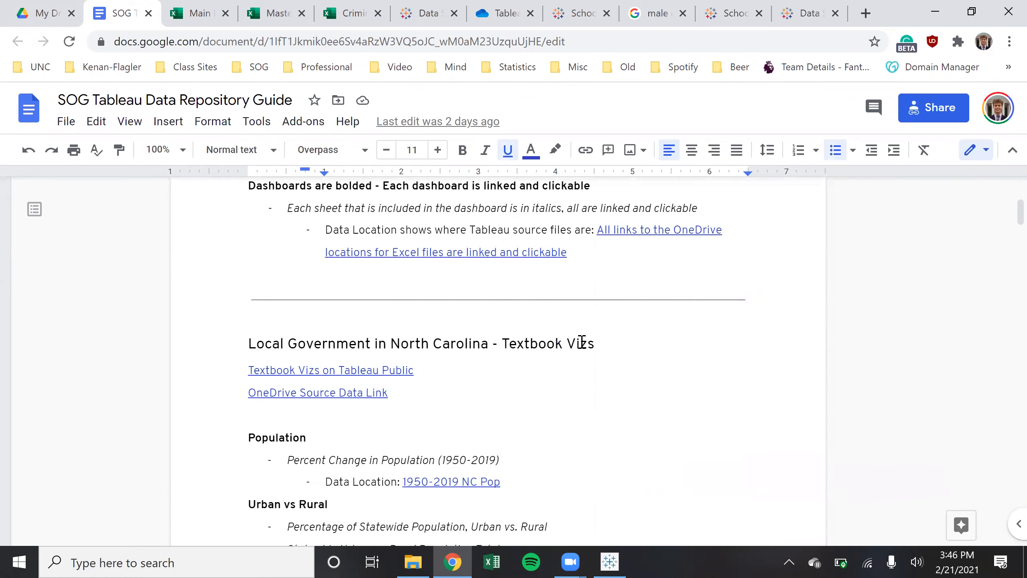